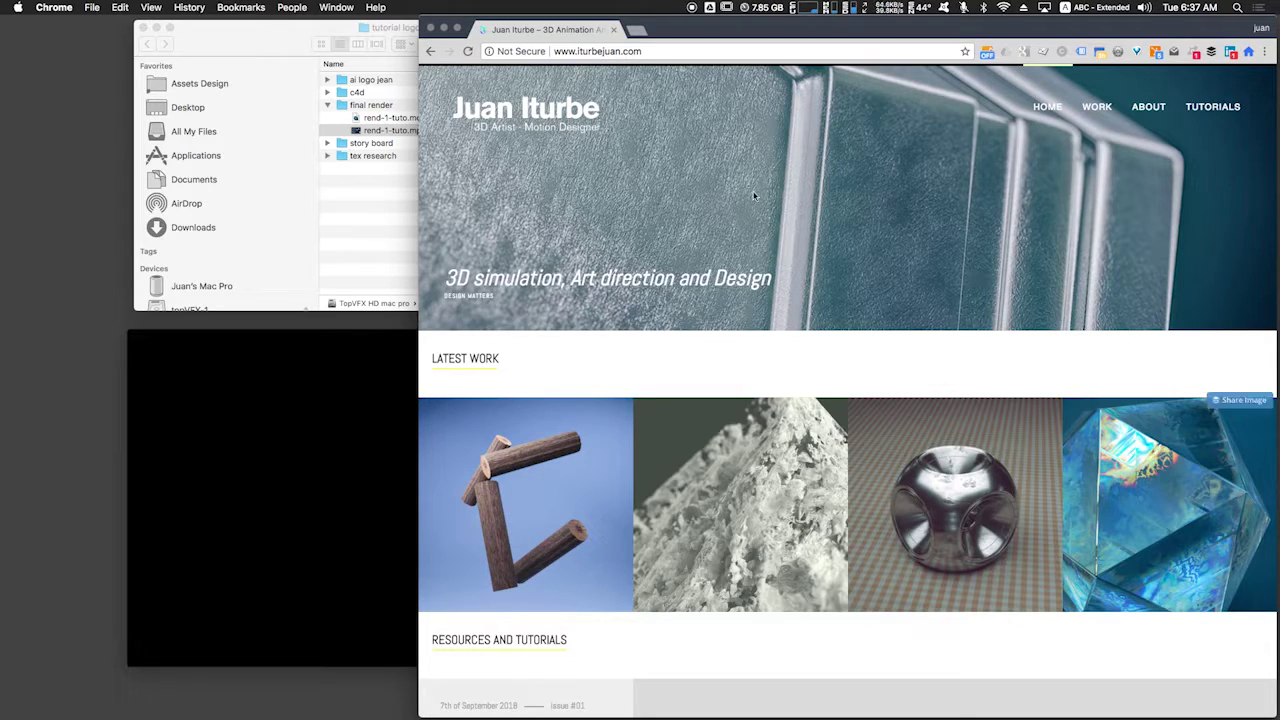
- Open the Volumes and Density Data study from the latest work and look through its renders
{"action": "left_click_drag", "start_coordinate": [986, 31], "coordinate": [949, 32]}
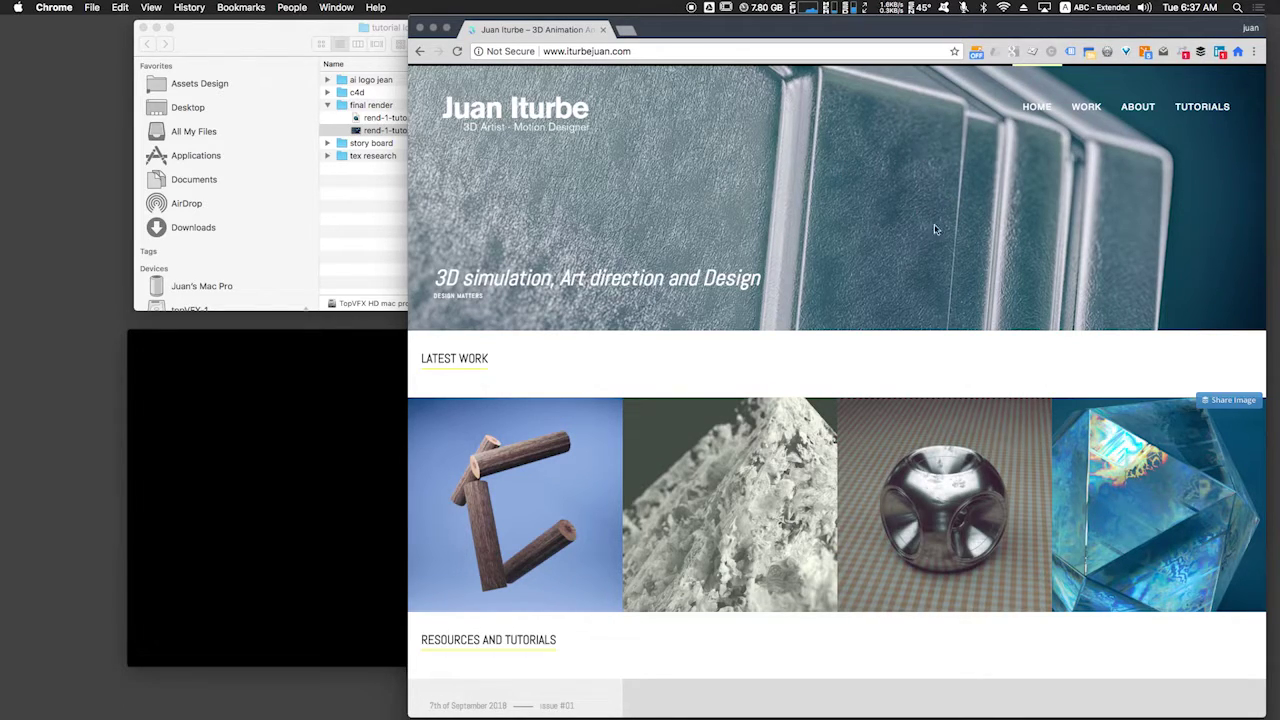
{"action": "scroll", "coordinate": [734, 346], "scroll_direction": "down", "scroll_amount": 3}
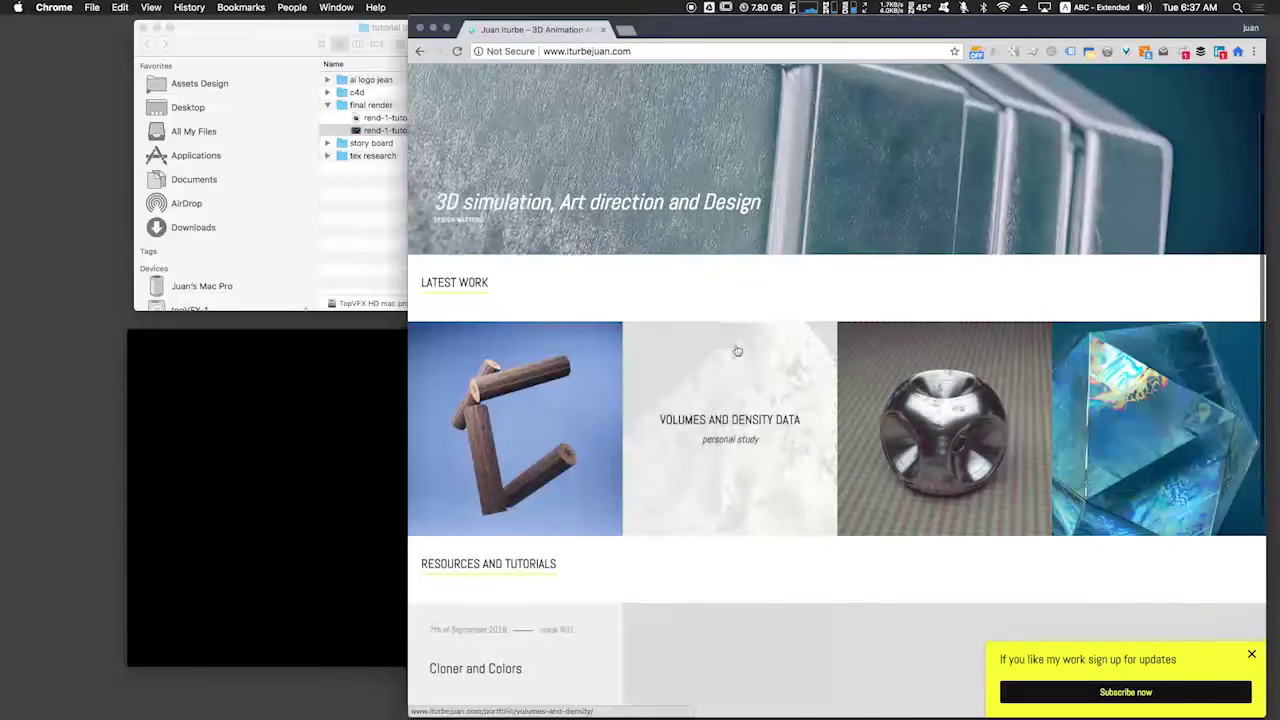
{"action": "scroll", "coordinate": [677, 321], "scroll_direction": "down", "scroll_amount": 1}
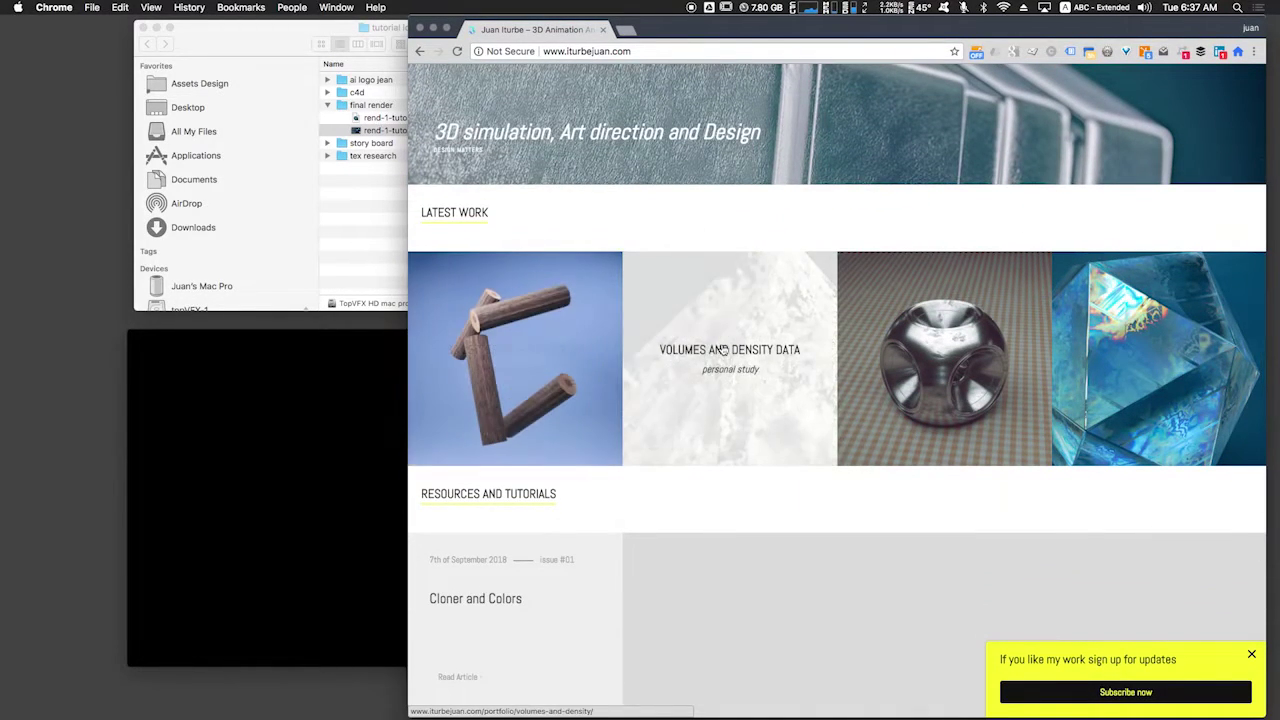
{"action": "scroll", "coordinate": [722, 350], "scroll_direction": "down", "scroll_amount": 1}
{"action": "left_click", "coordinate": [718, 346]}
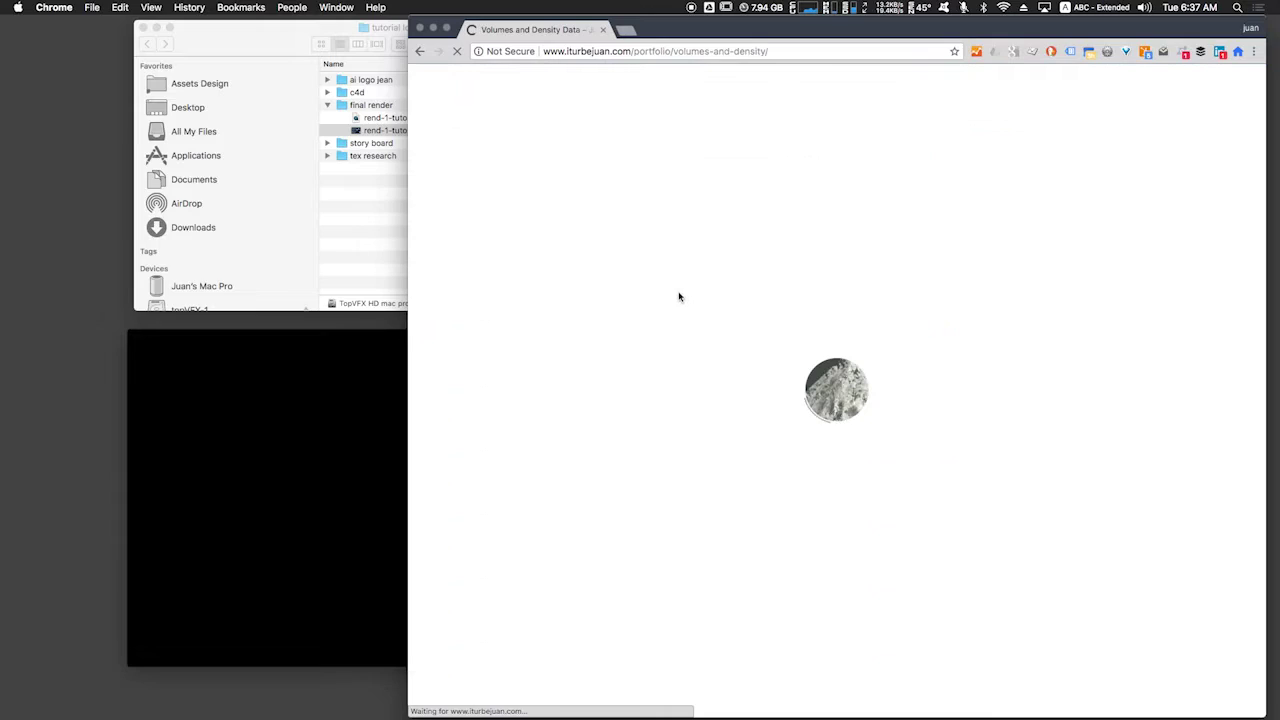
{"action": "scroll", "coordinate": [720, 290], "scroll_direction": "down", "scroll_amount": 3}
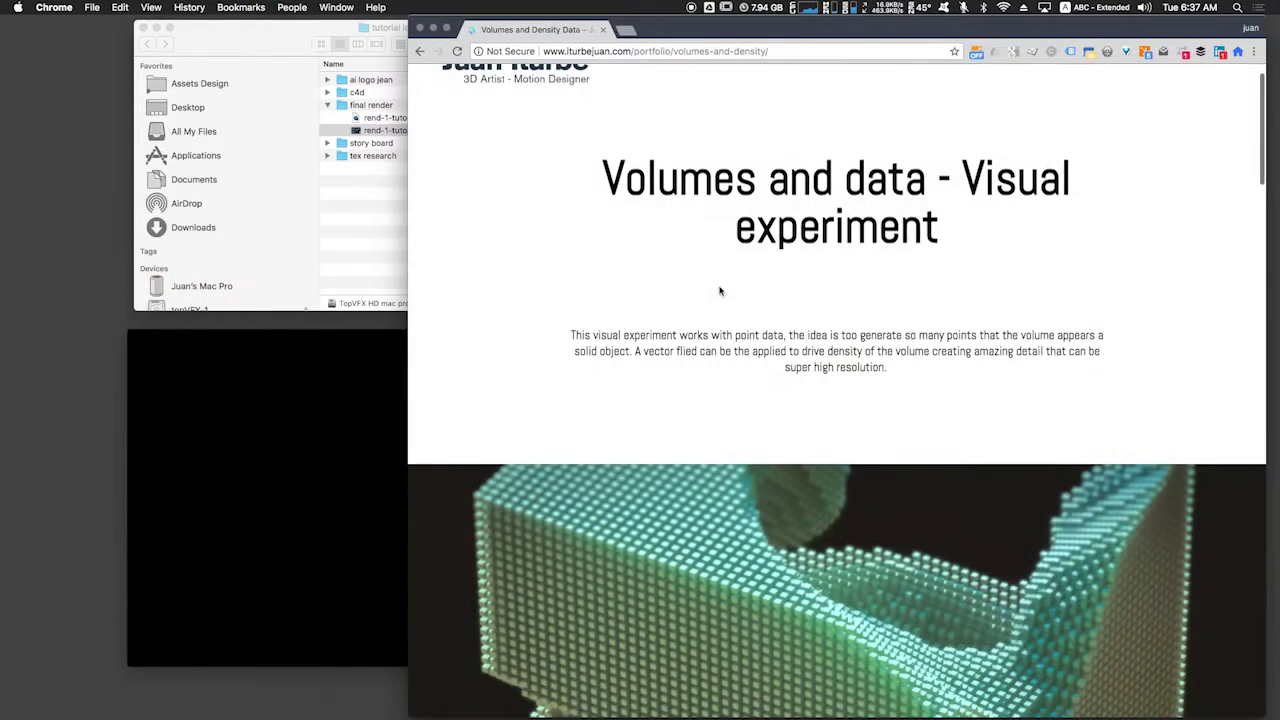
{"action": "scroll", "coordinate": [1157, 180], "scroll_direction": "down", "scroll_amount": 10}
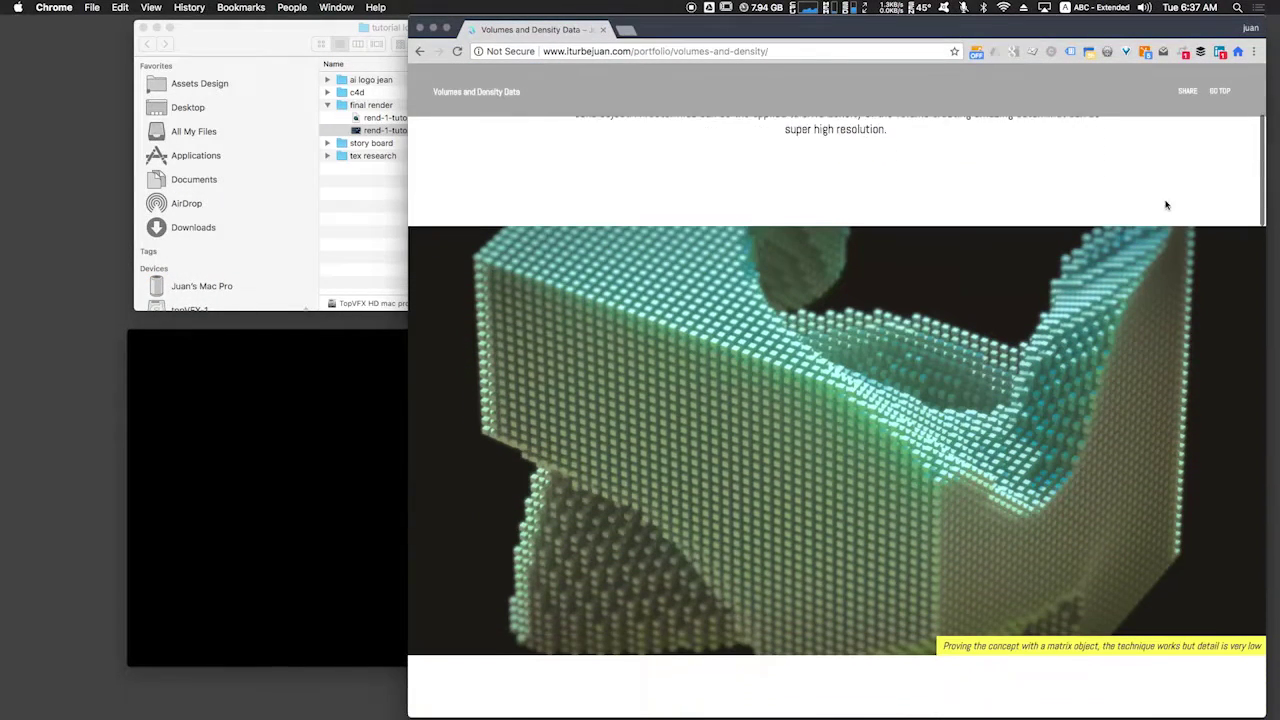
{"action": "scroll", "coordinate": [1018, 298], "scroll_direction": "down", "scroll_amount": 5}
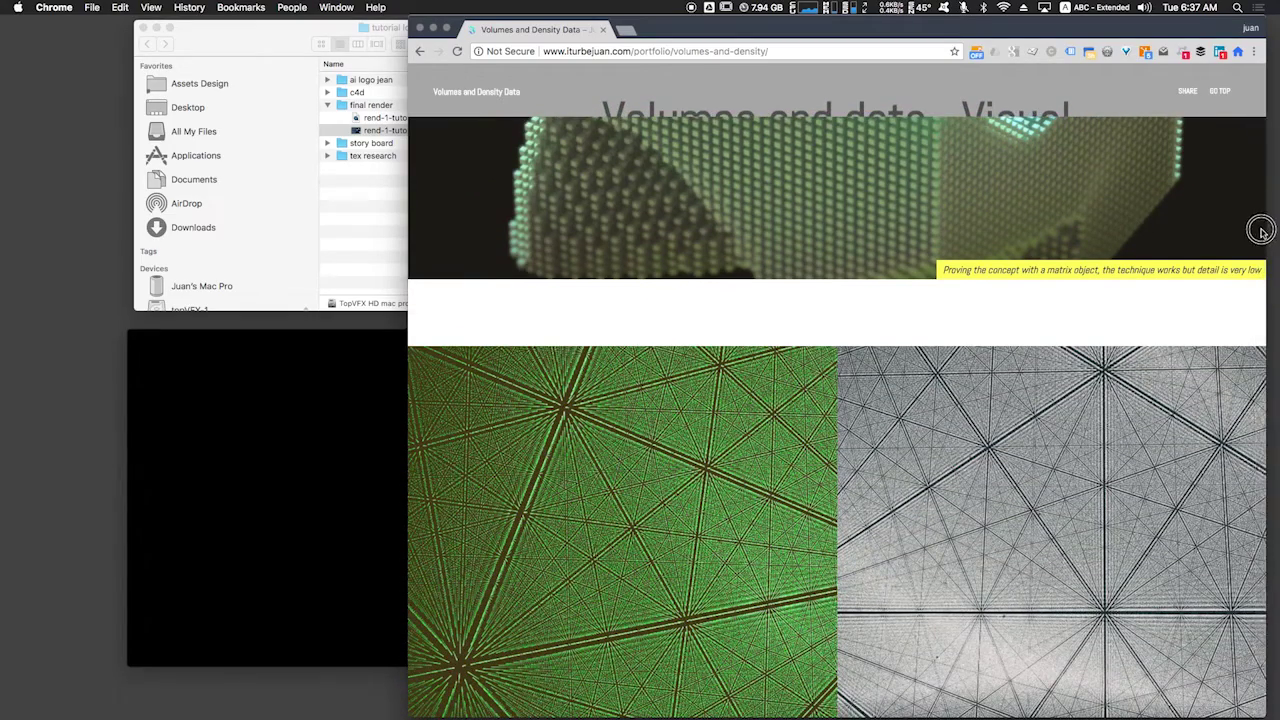
{"action": "left_click_drag", "start_coordinate": [1261, 240], "coordinate": [1050, 105]}
- Return to the portfolio home page and look through the Metal Shaders, a reflective study project
{"action": "left_click", "coordinate": [421, 53]}
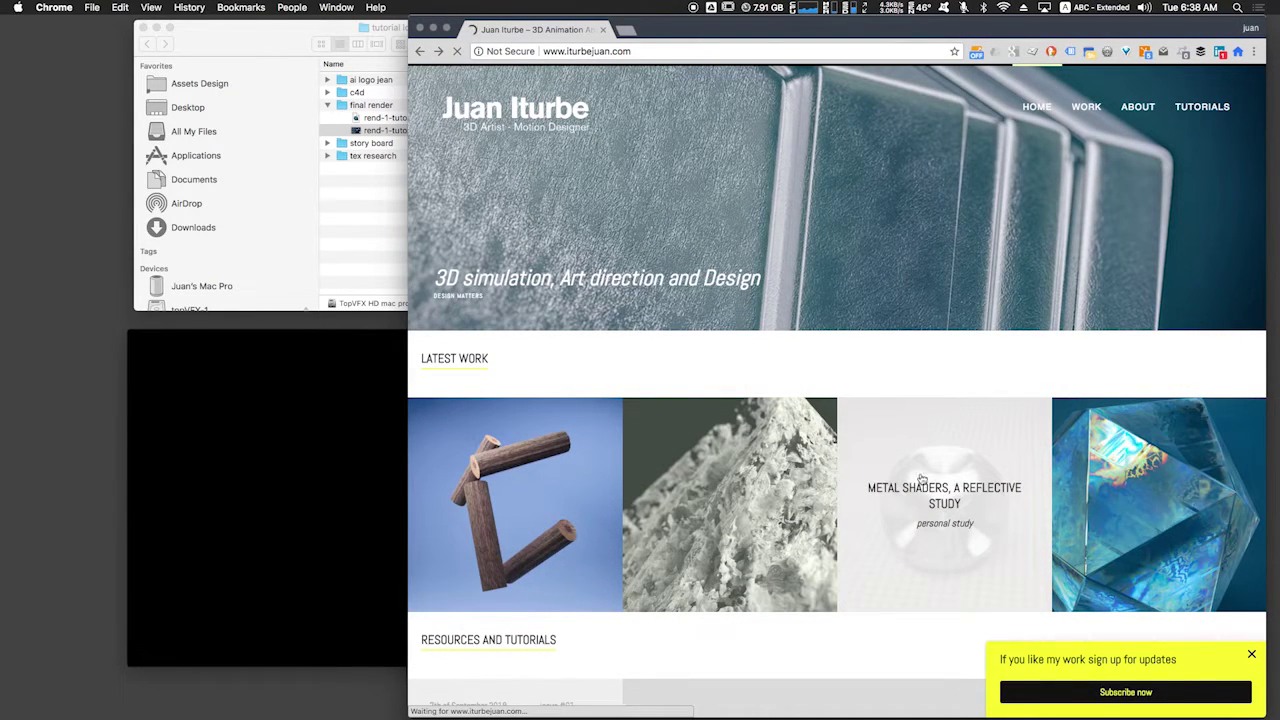
{"action": "left_click", "coordinate": [939, 528]}
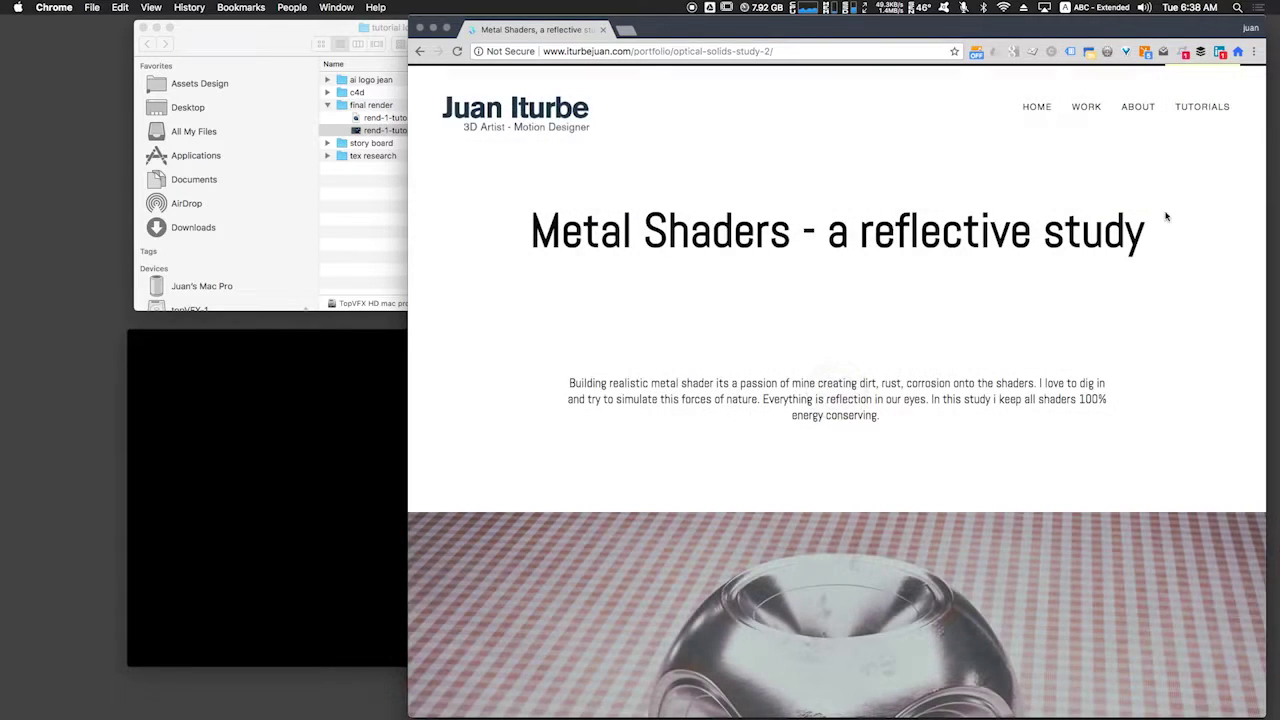
{"action": "scroll", "coordinate": [1170, 223], "scroll_direction": "down", "scroll_amount": 5}
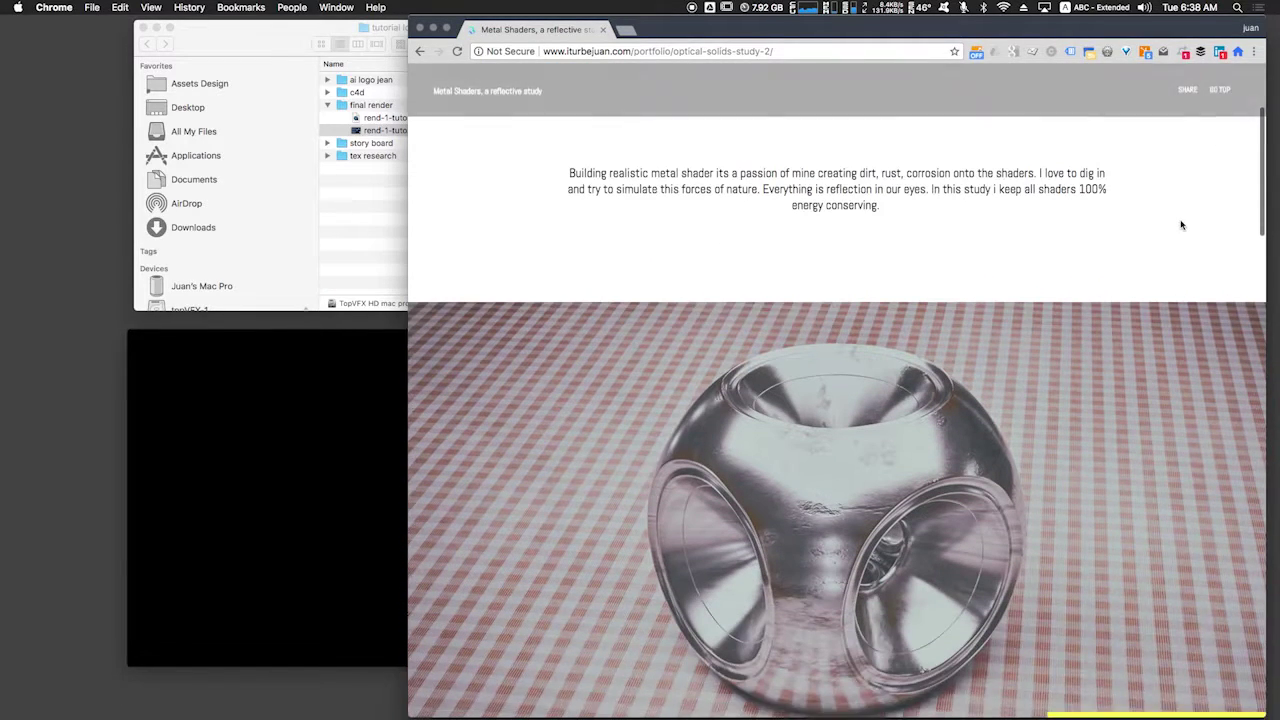
{"action": "scroll", "coordinate": [1178, 222], "scroll_direction": "down", "scroll_amount": 5}
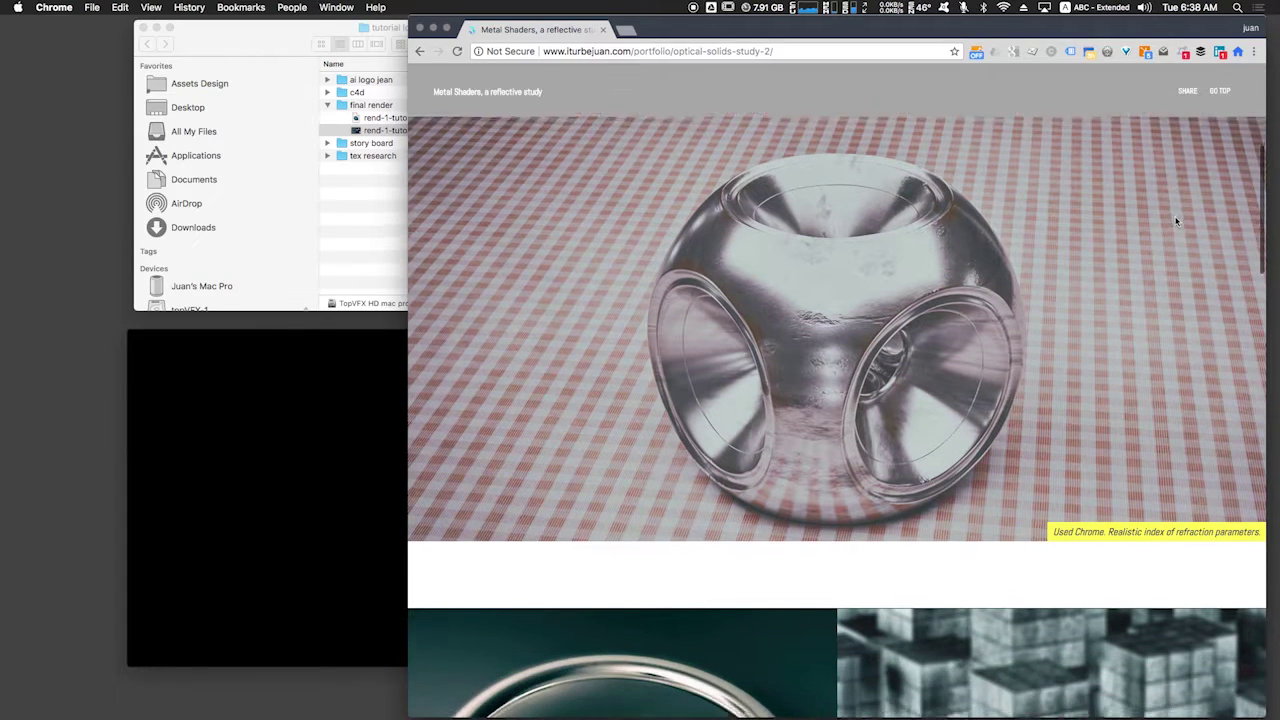
{"action": "scroll", "coordinate": [1169, 212], "scroll_direction": "down", "scroll_amount": 3}
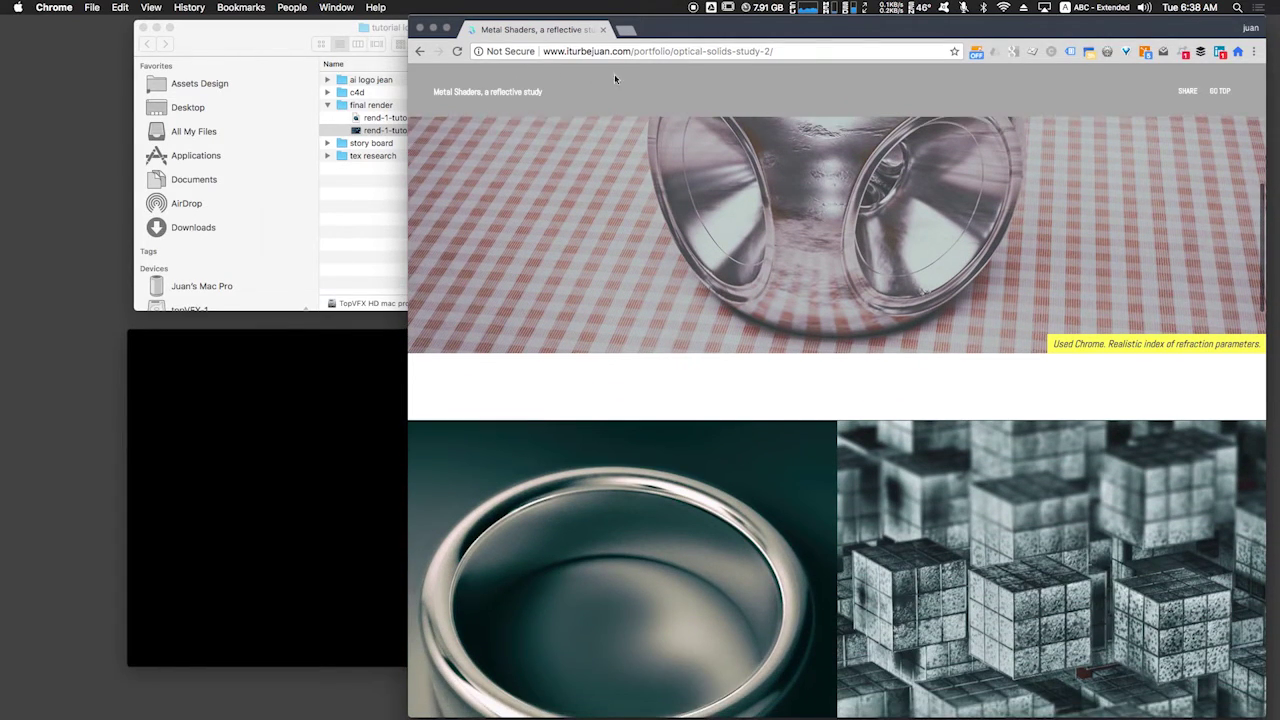
{"action": "scroll", "coordinate": [965, 290], "scroll_direction": "down", "scroll_amount": 1}
{"action": "scroll", "coordinate": [963, 290], "scroll_direction": "down", "scroll_amount": 2}
- Go back to the home page and look over its Latest Work and Resources and Tutorials sections
{"action": "left_click", "coordinate": [422, 53]}
{"action": "scroll", "coordinate": [718, 385], "scroll_direction": "down", "scroll_amount": 4}
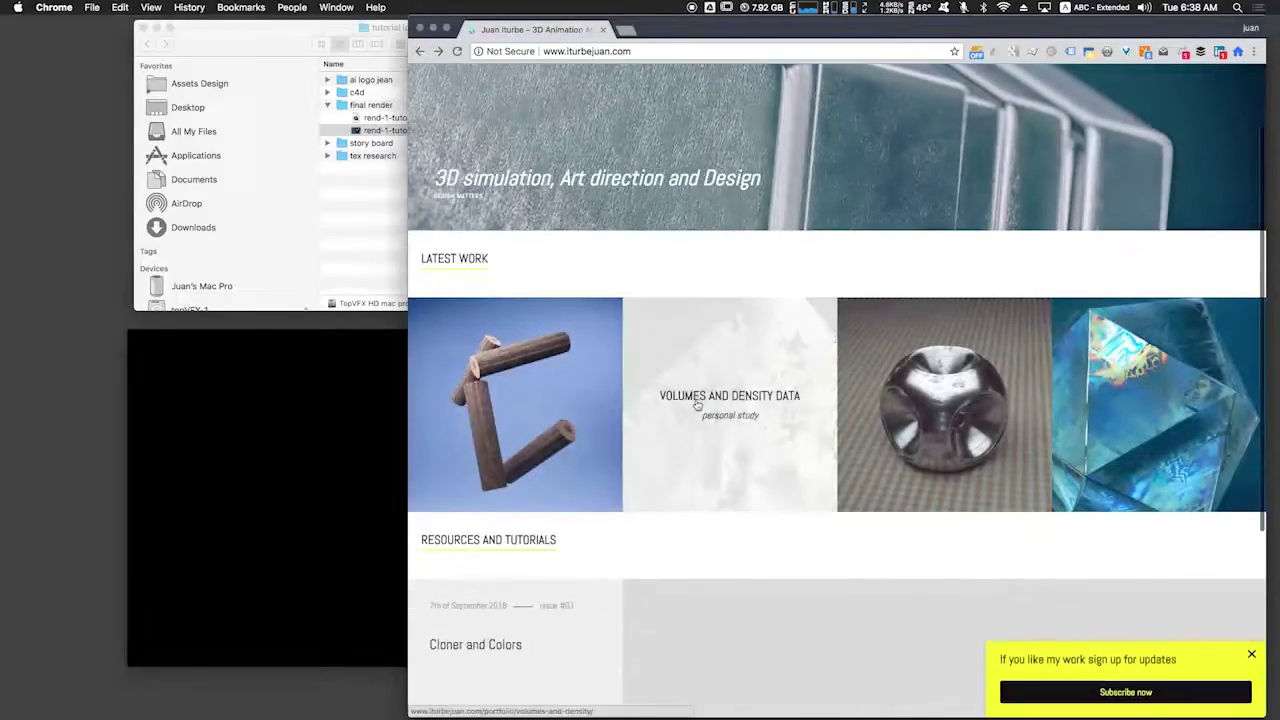
{"action": "scroll", "coordinate": [411, 443], "scroll_direction": "down", "scroll_amount": 3}
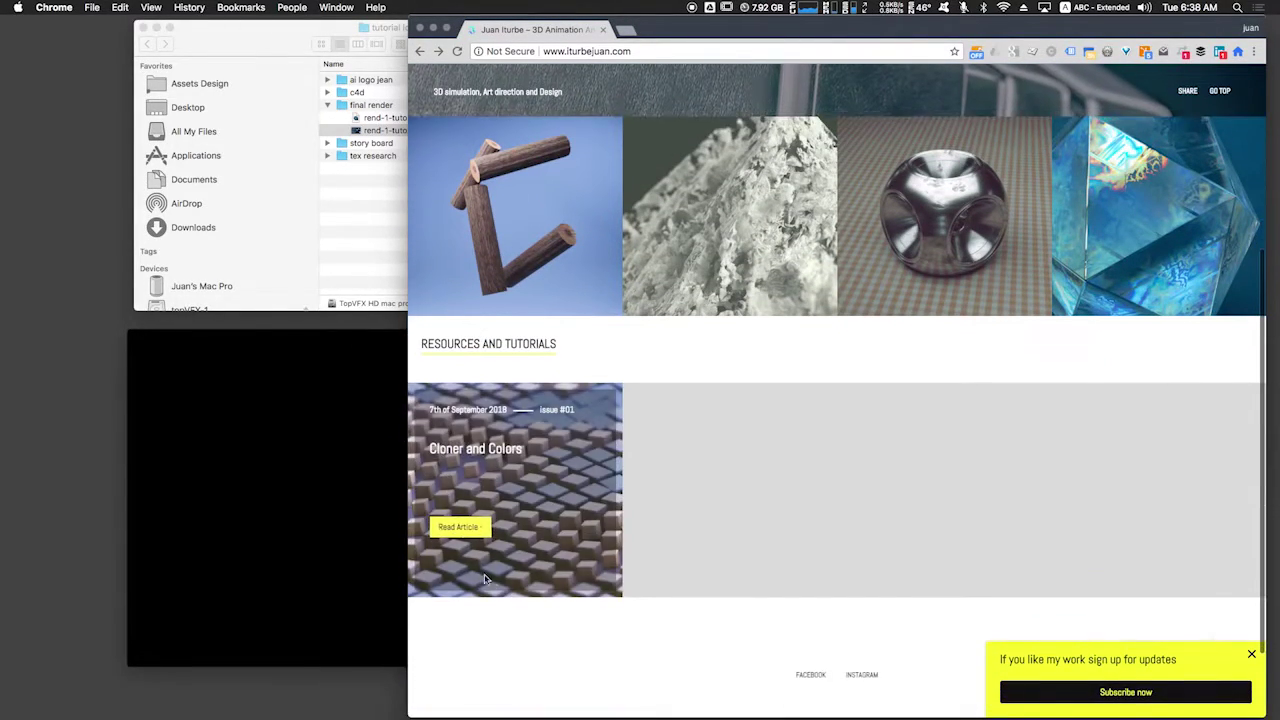
{"action": "scroll", "coordinate": [446, 340], "scroll_direction": "down", "scroll_amount": 1}
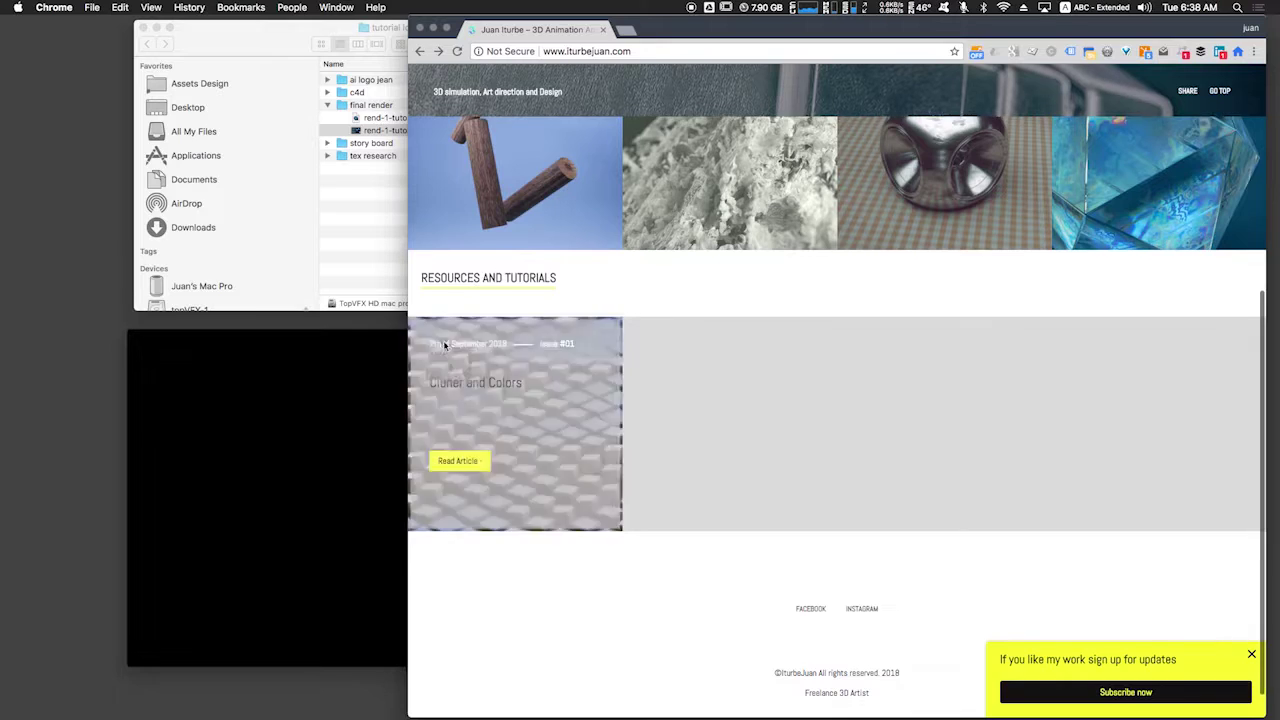
{"action": "scroll", "coordinate": [777, 469], "scroll_direction": "up", "scroll_amount": 4}
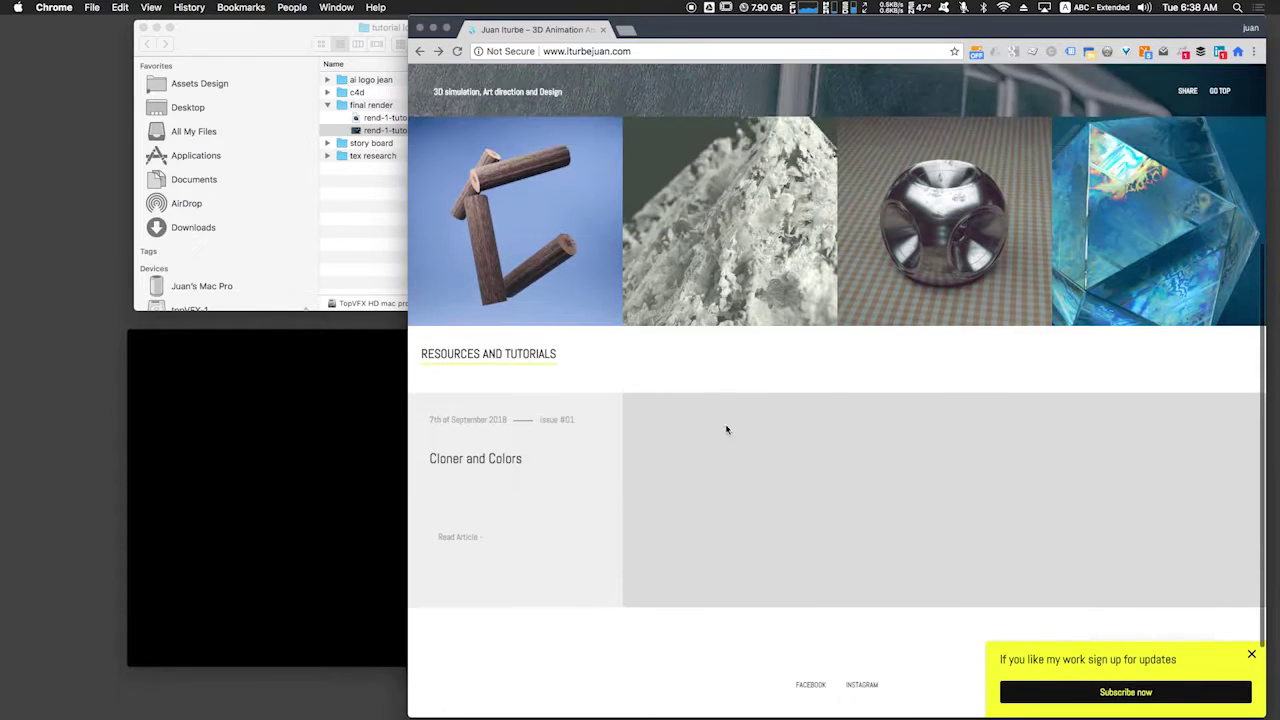
{"action": "scroll", "coordinate": [620, 200], "scroll_direction": "up", "scroll_amount": 5}
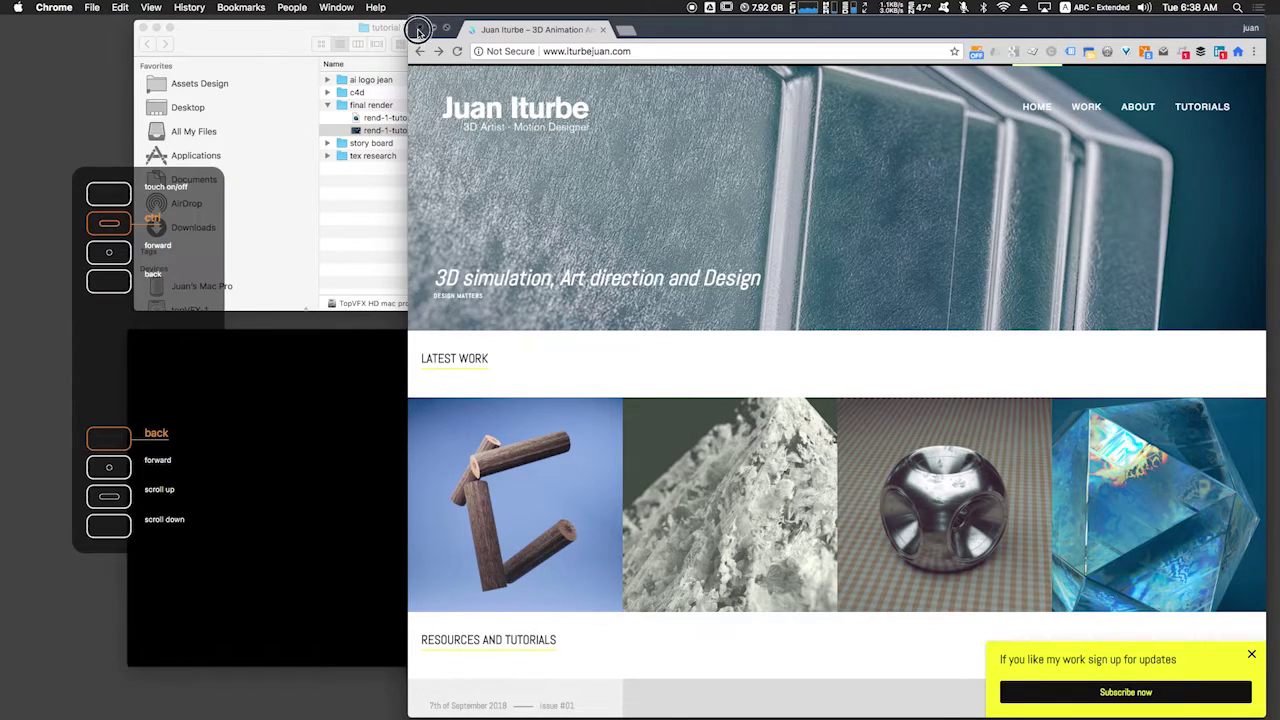
- Close the browser window and arrange the rend-1-tuto.mp4 video and tutorial logo folder windows on the desktop
{"action": "left_click", "coordinate": [419, 31]}
{"action": "left_click_drag", "start_coordinate": [511, 340], "coordinate": [858, 161]}
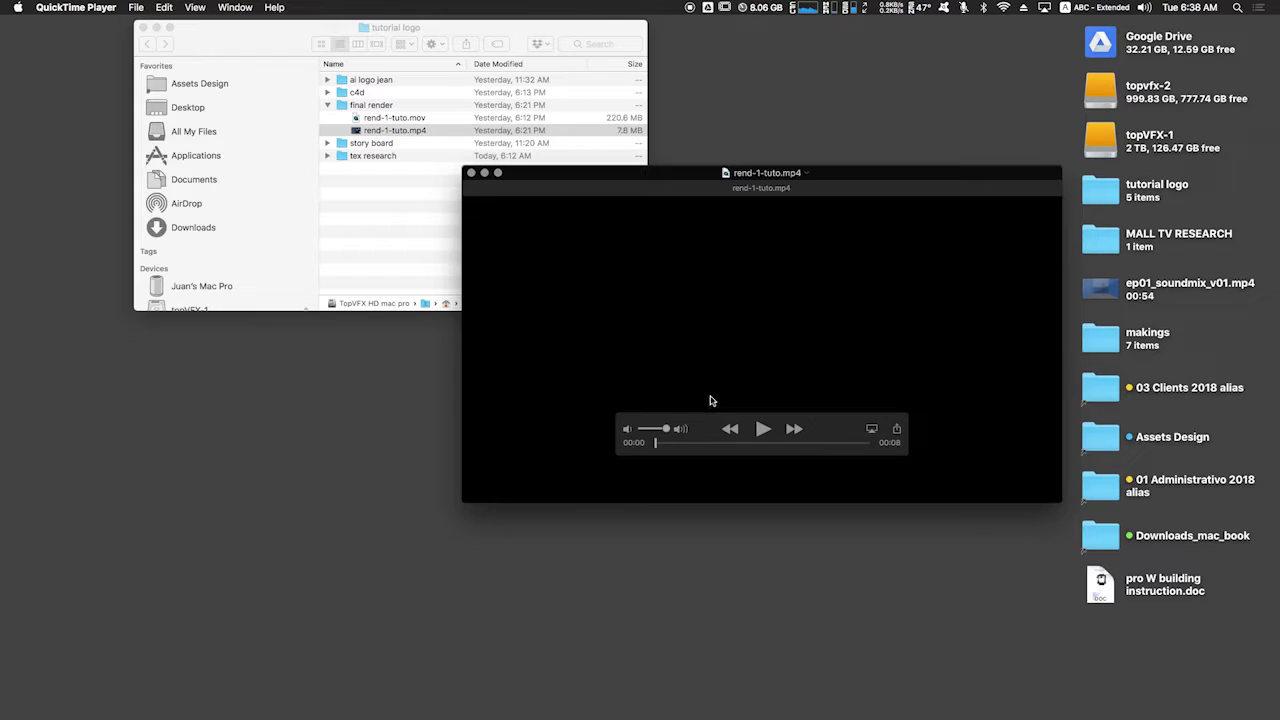
{"action": "left_click_drag", "start_coordinate": [766, 178], "coordinate": [953, 44]}
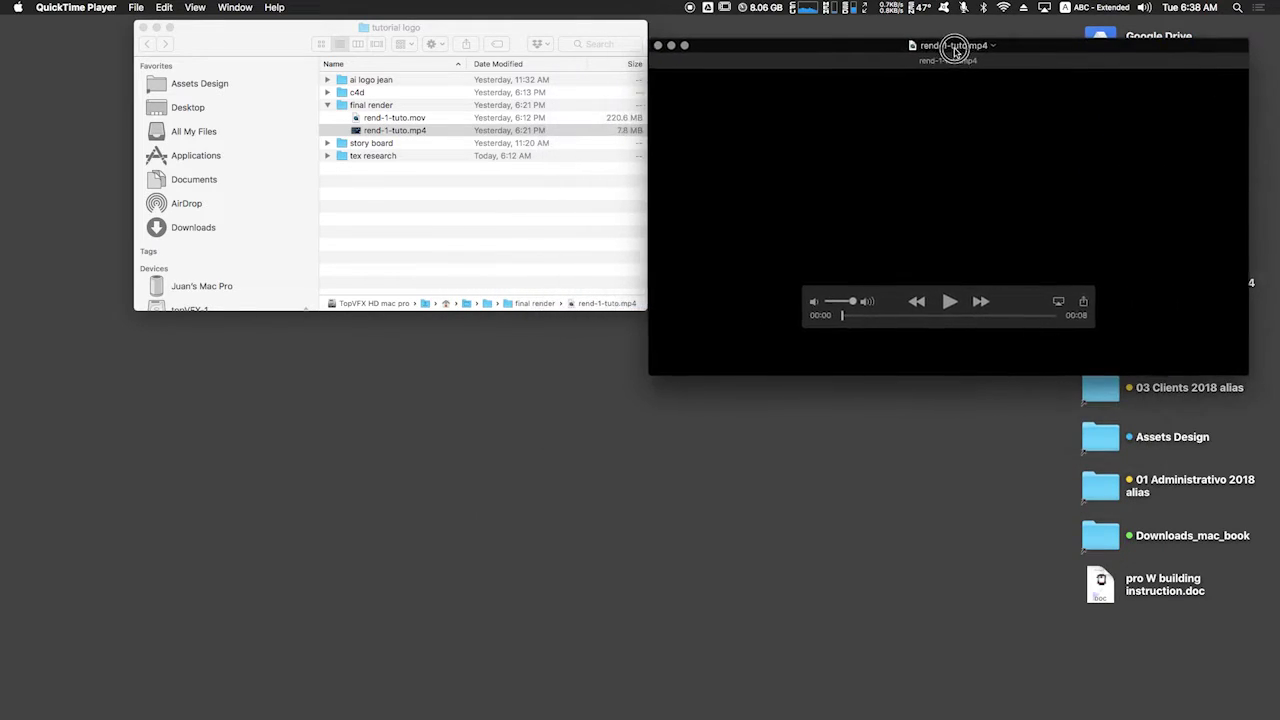
{"action": "left_click_drag", "start_coordinate": [586, 43], "coordinate": [494, 66]}
{"action": "left_click_drag", "start_coordinate": [890, 43], "coordinate": [662, 254]}
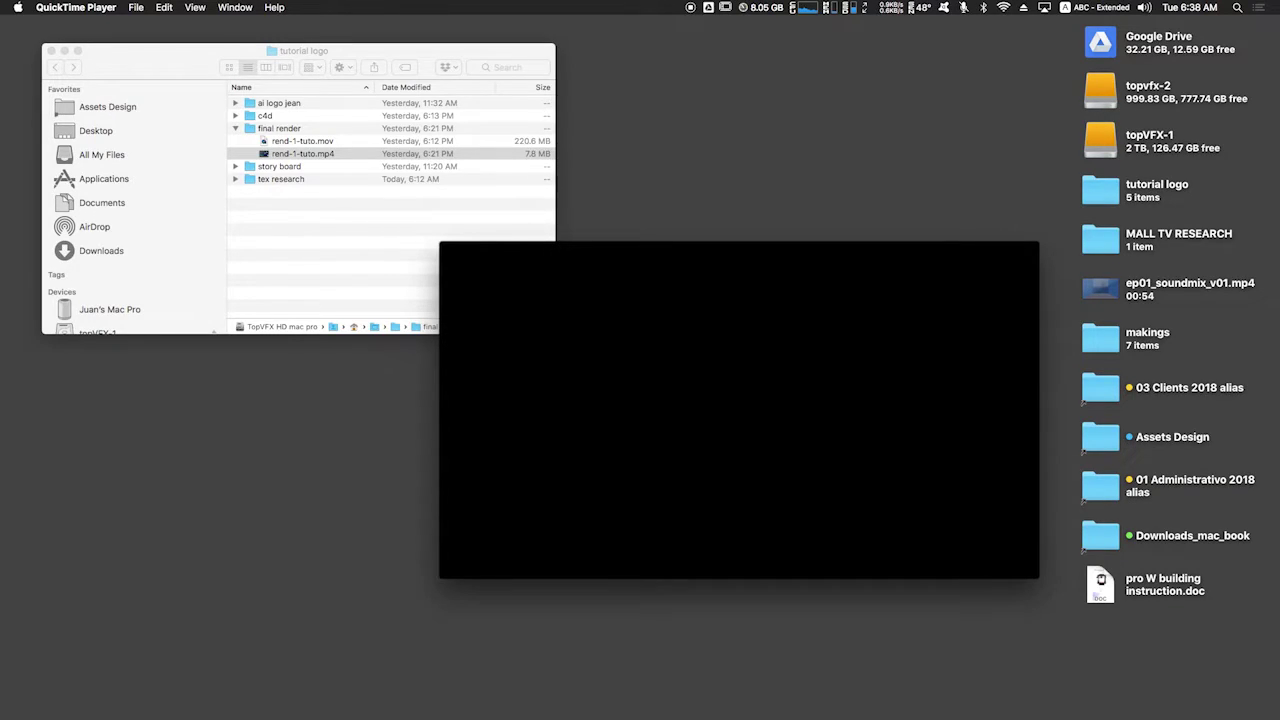
- Play the rend-1-tuto.mp4 render with its volume turned all the way down, and place the player beside the folder window
{"action": "mouse_move", "coordinate": [756, 431]}
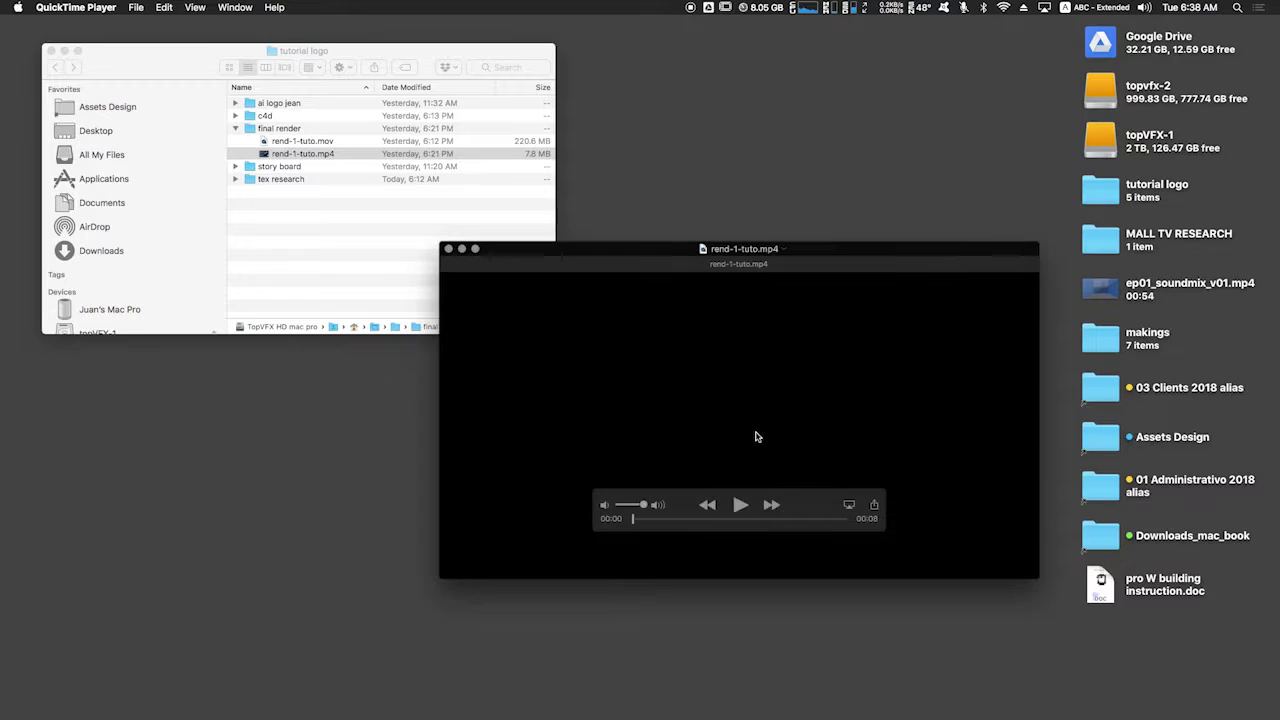
{"action": "left_click", "coordinate": [739, 505]}
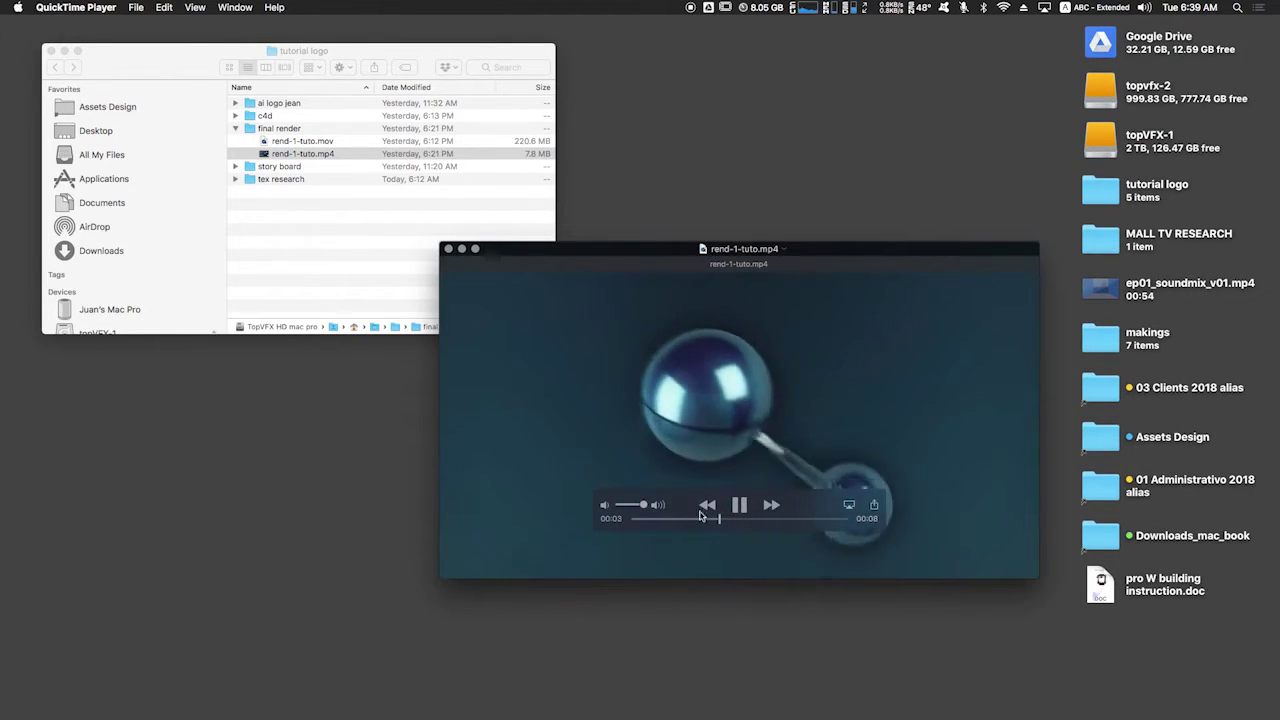
{"action": "left_click_drag", "start_coordinate": [644, 505], "coordinate": [560, 502]}
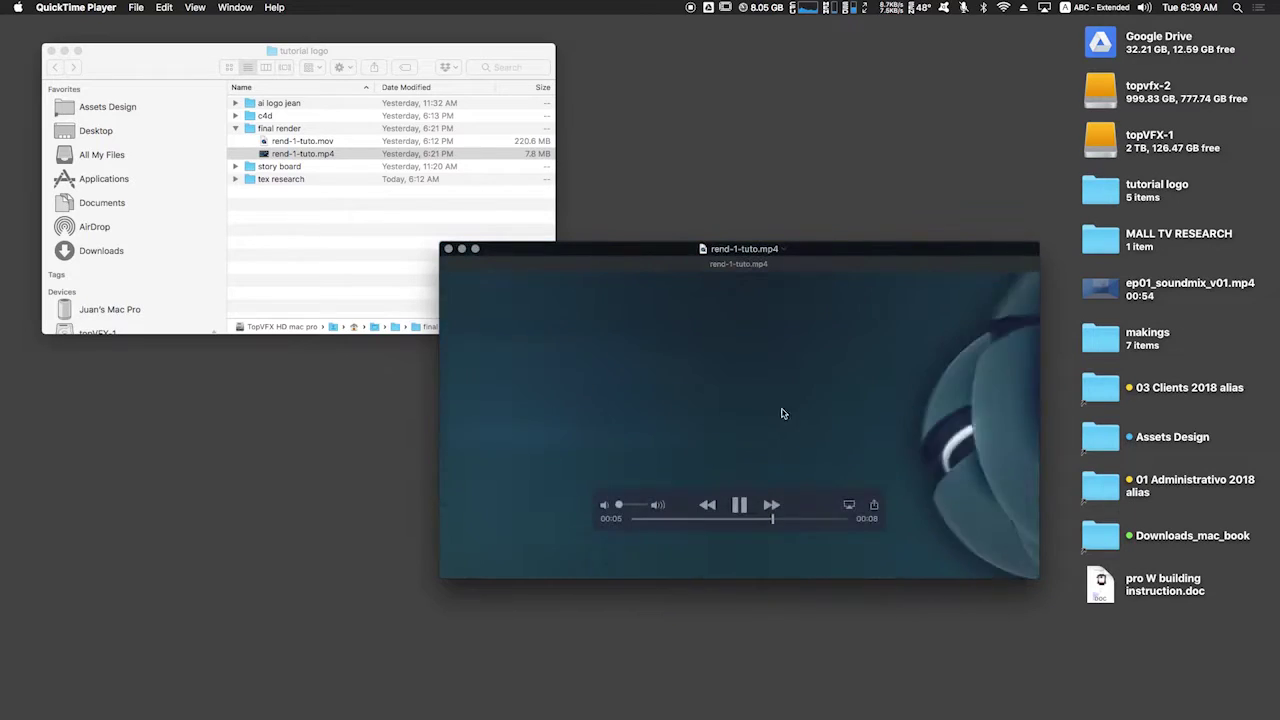
{"action": "left_click_drag", "start_coordinate": [856, 249], "coordinate": [813, 221]}
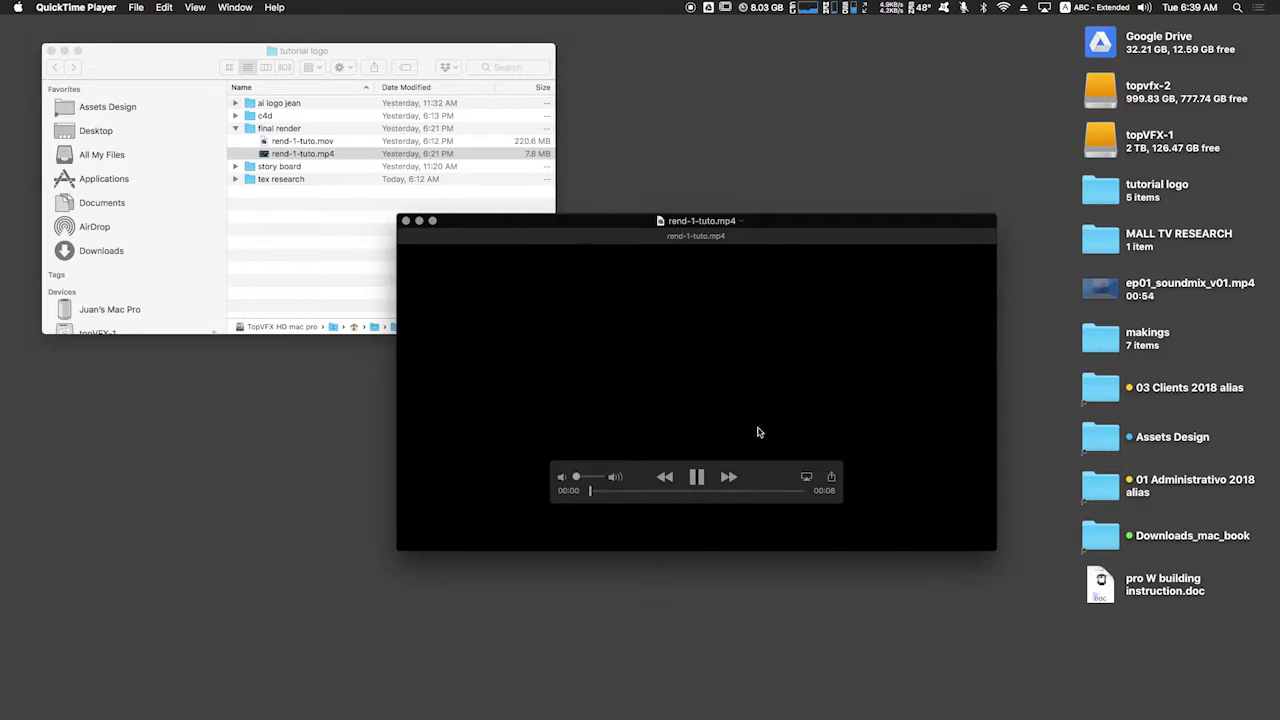
{"action": "left_click_drag", "start_coordinate": [823, 223], "coordinate": [992, 78]}
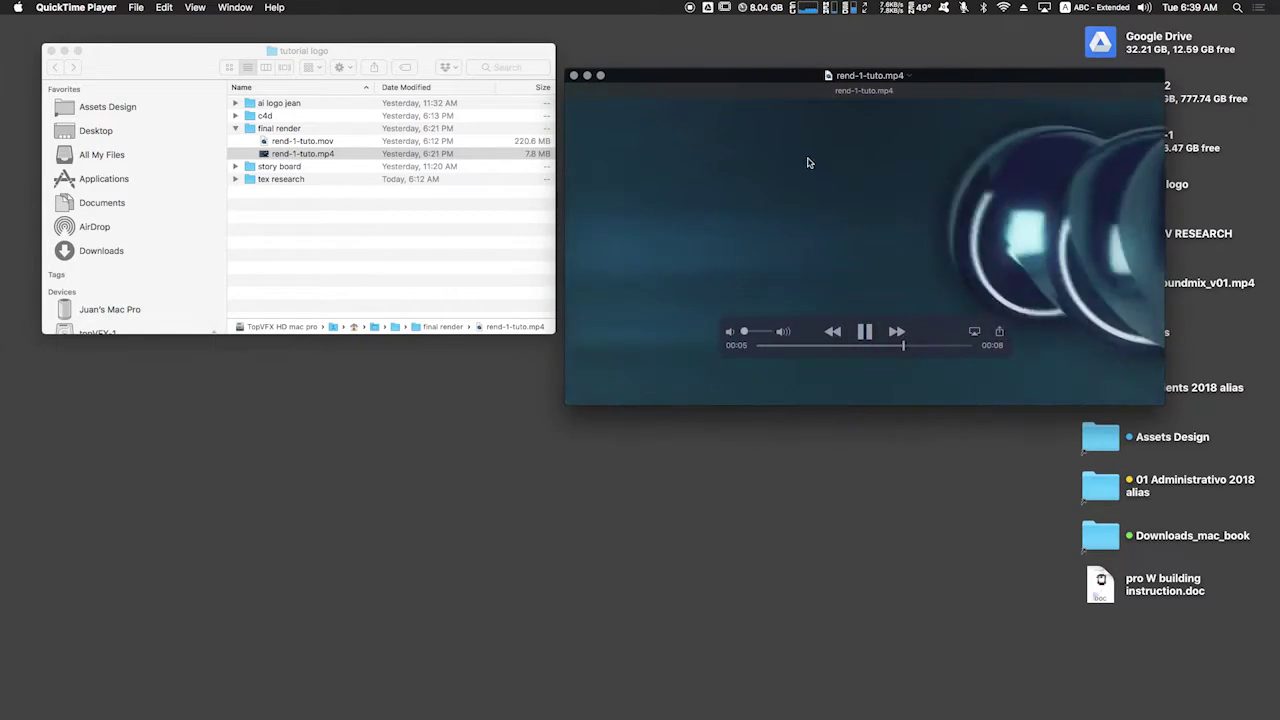
- Pause the render video and scrub back toward its beginning to examine the logo animation
{"action": "left_click", "coordinate": [865, 333]}
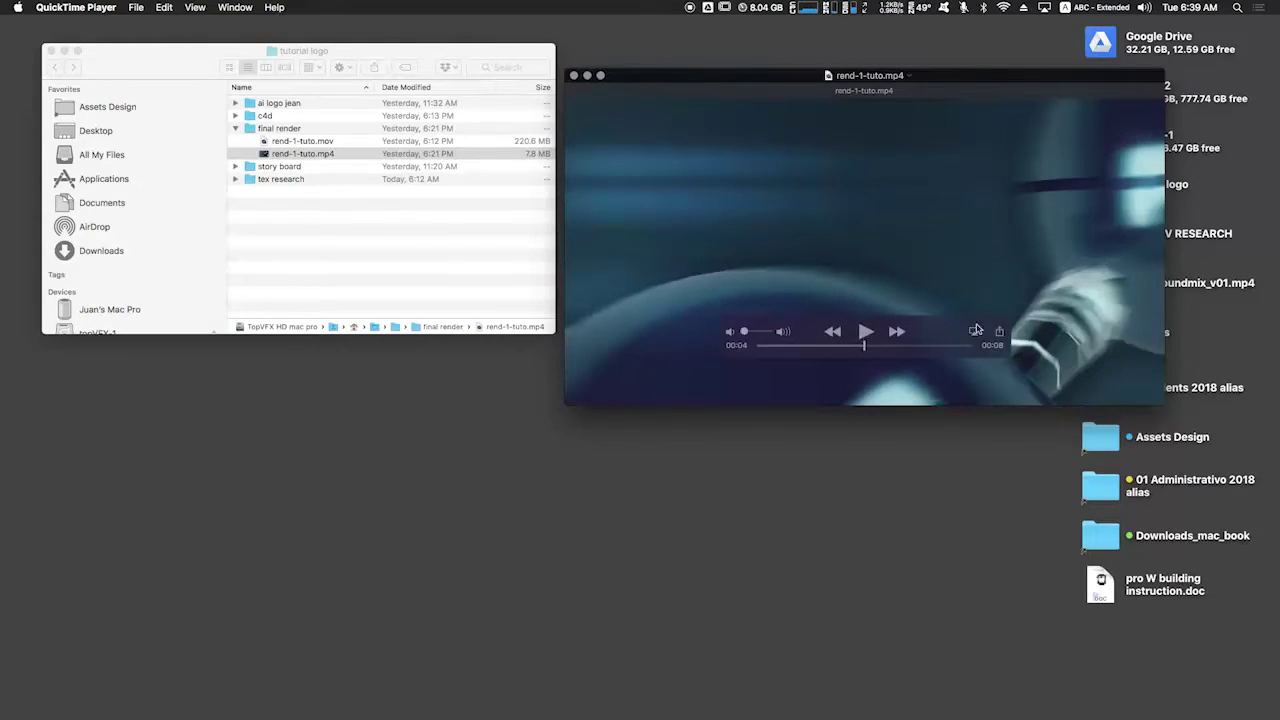
{"action": "left_click_drag", "start_coordinate": [865, 347], "coordinate": [794, 345]}
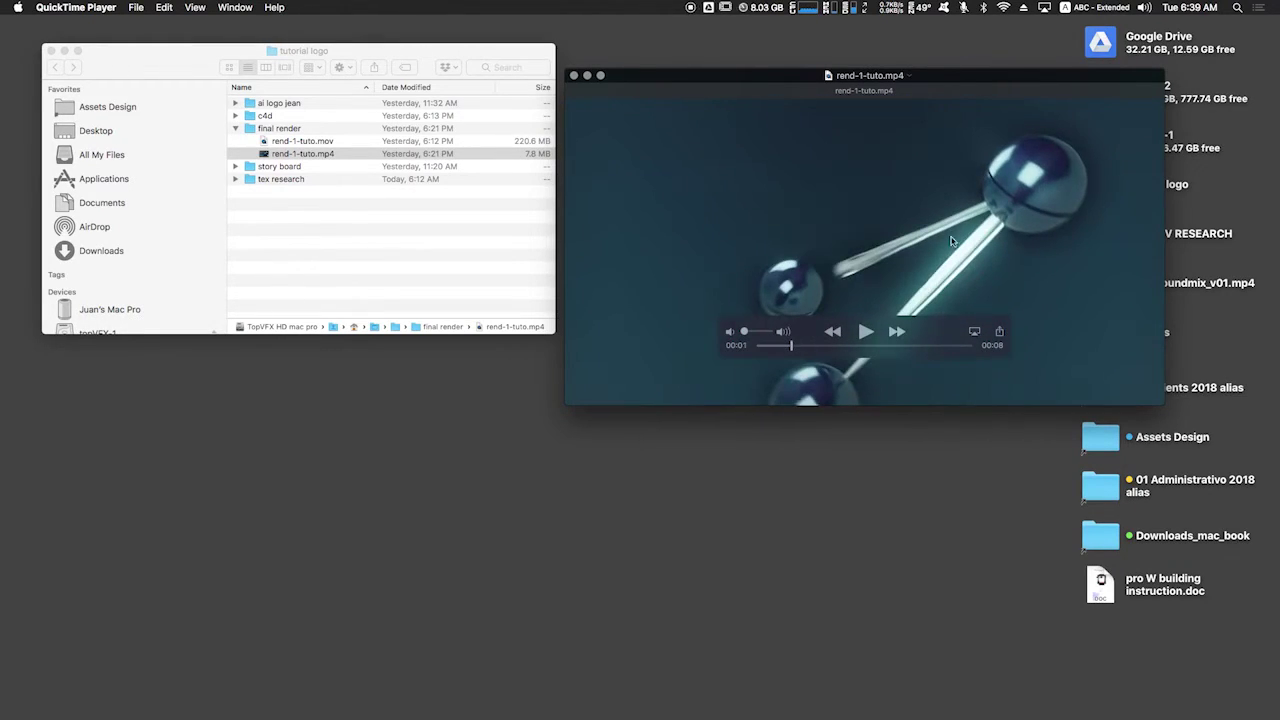
{"action": "left_click_drag", "start_coordinate": [799, 348], "coordinate": [768, 340]}
- Close the render video and return to the tutorial logo folder with nothing selected
{"action": "left_click_drag", "start_coordinate": [680, 79], "coordinate": [698, 67]}
{"action": "left_click", "coordinate": [592, 64]}
{"action": "left_click", "coordinate": [454, 279]}
{"action": "left_click", "coordinate": [307, 220]}
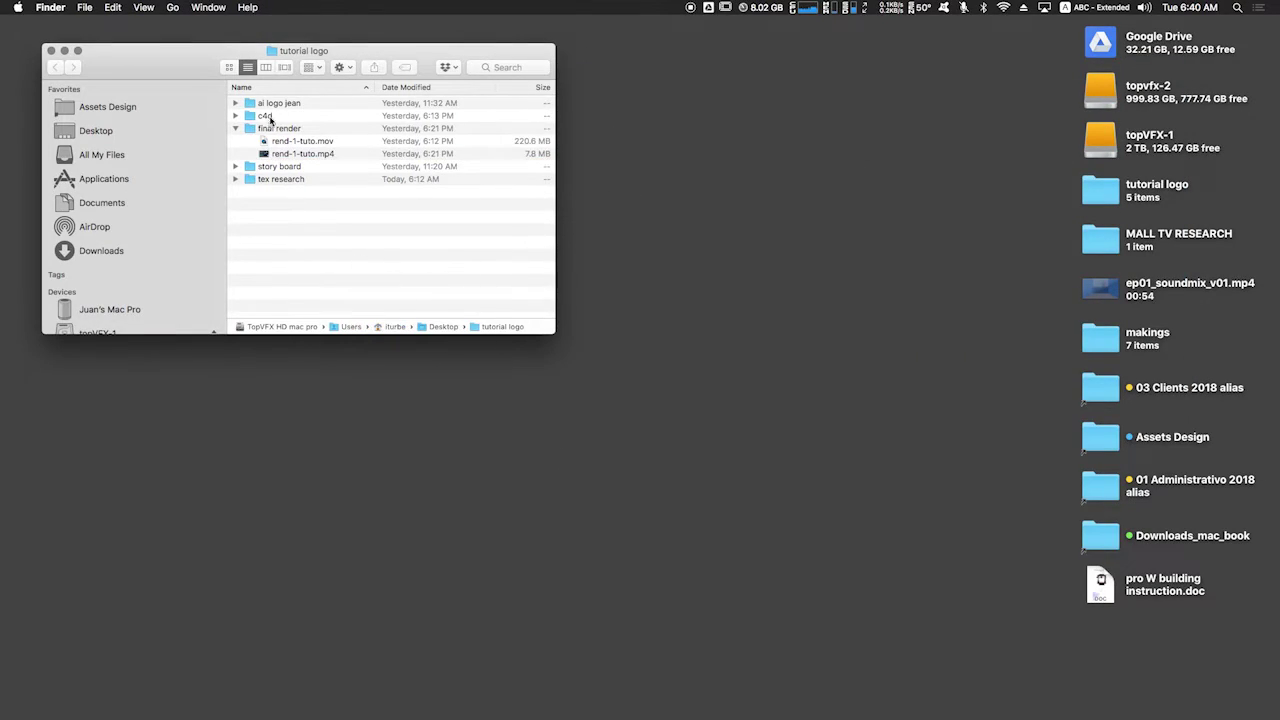
- Expand the ai logo jean folder and switch to Illustrator with the converted logo artwork open
{"action": "left_click", "coordinate": [270, 168]}
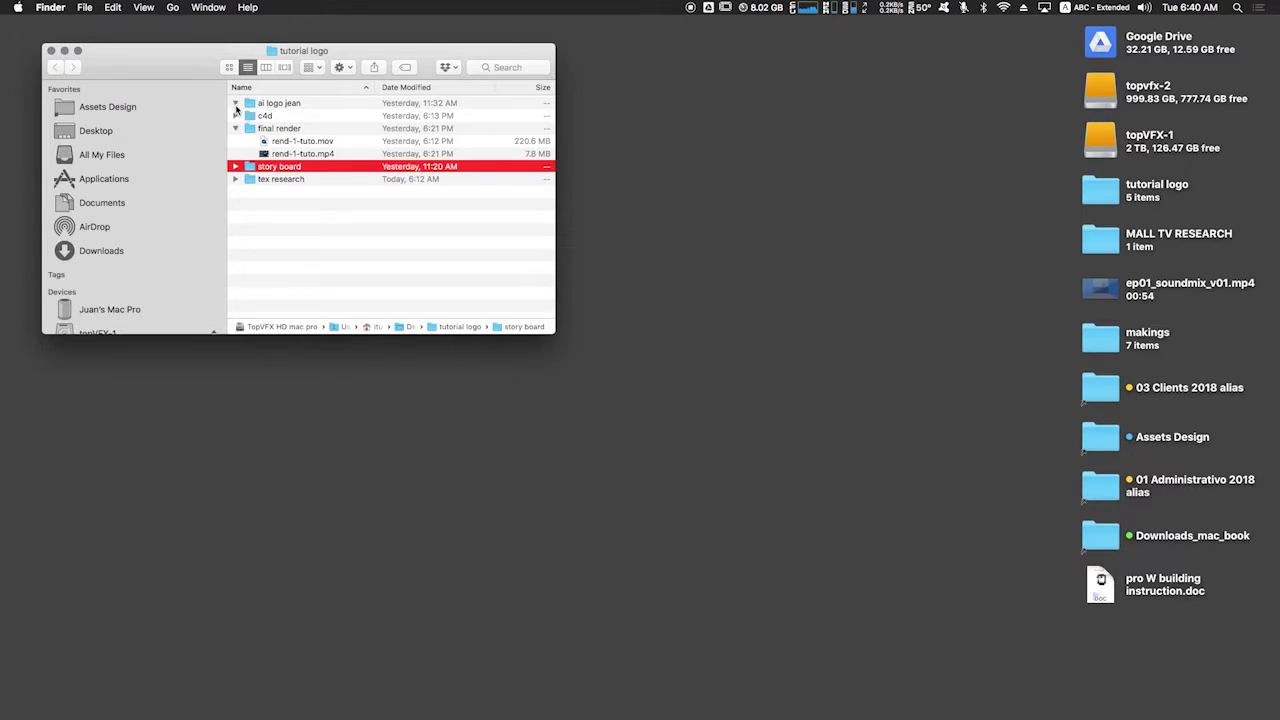
{"action": "left_click", "coordinate": [236, 104]}
{"action": "key", "text": "ctrl+Right"}
{"action": "key", "text": "ctrl+Right"}
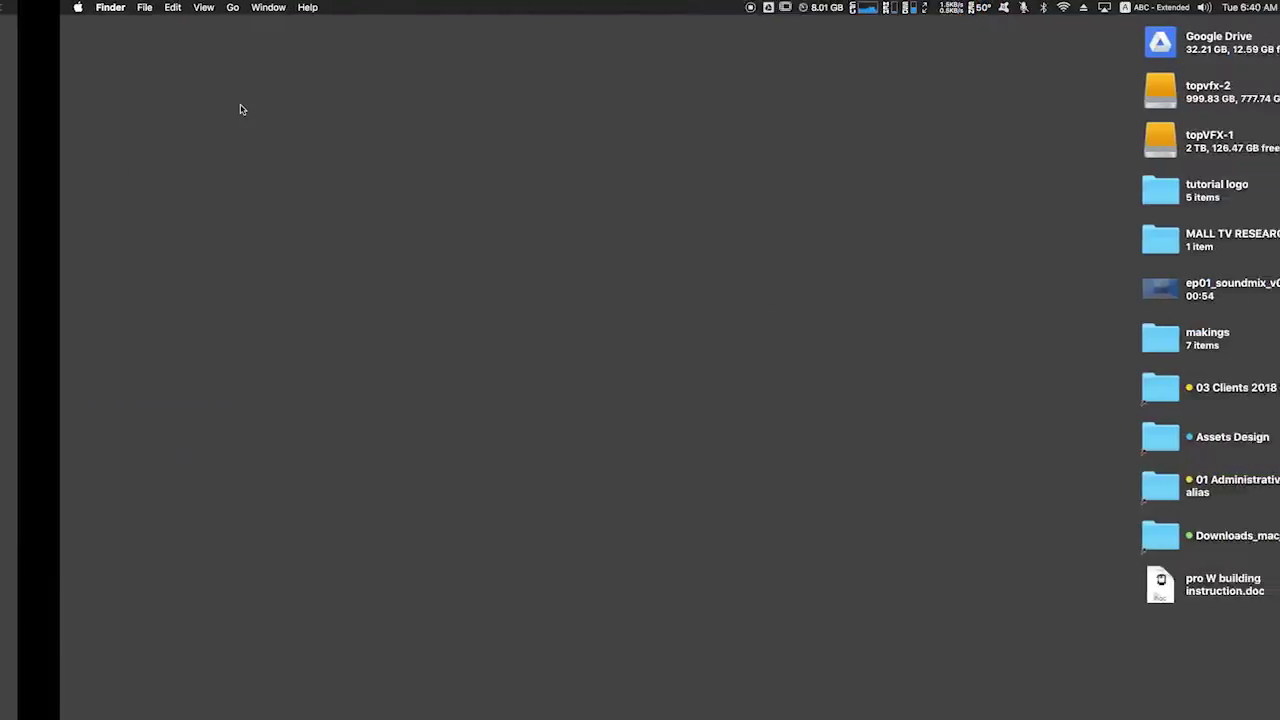
{"action": "key", "text": "ctrl+Left"}
{"action": "key", "text": "ctrl+Left"}
{"action": "key", "text": "ctrl+Left"}
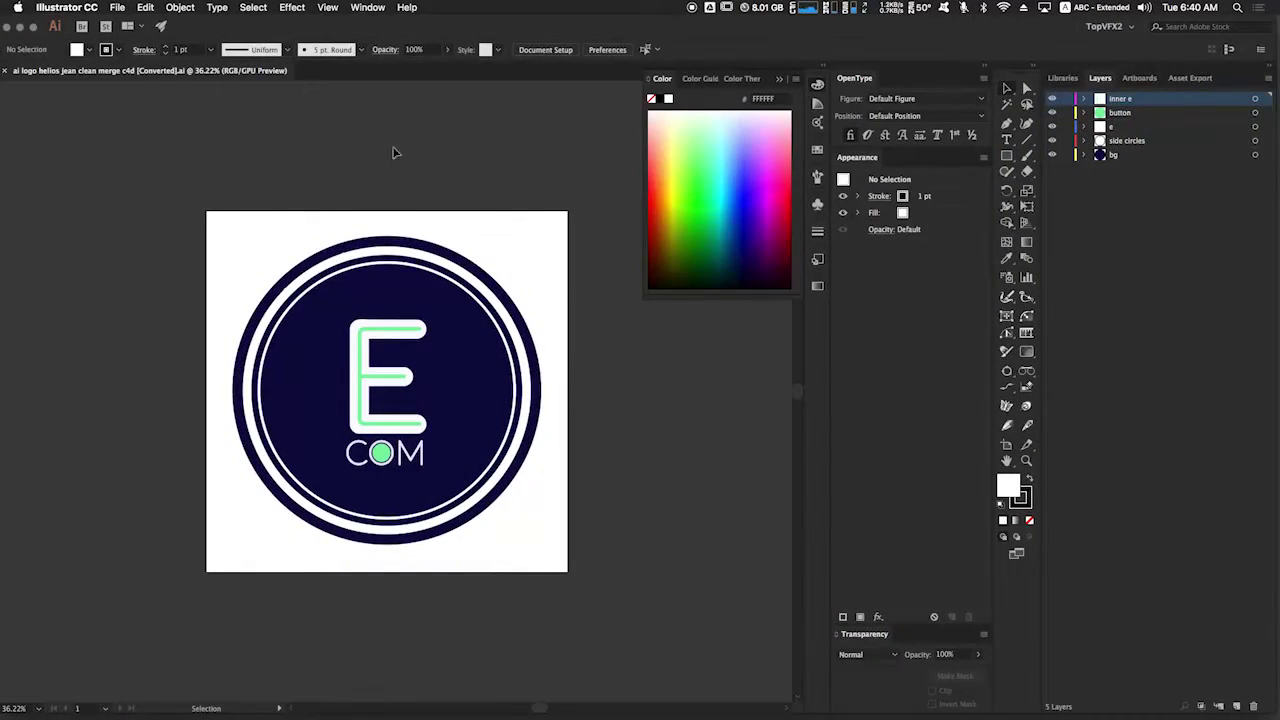
- Inspect the letter E by test-moving the green middle line's path, restoring it, and selecting the white E group
{"action": "key", "text": "z"}
{"action": "left_click_drag", "start_coordinate": [467, 406], "coordinate": [540, 355]}
{"action": "mouse_move", "coordinate": [525, 372]}
{"action": "left_mouse_down"}
{"action": "mouse_move", "coordinate": [547, 384]}
{"action": "mouse_move", "coordinate": [530, 360]}
{"action": "left_mouse_up"}
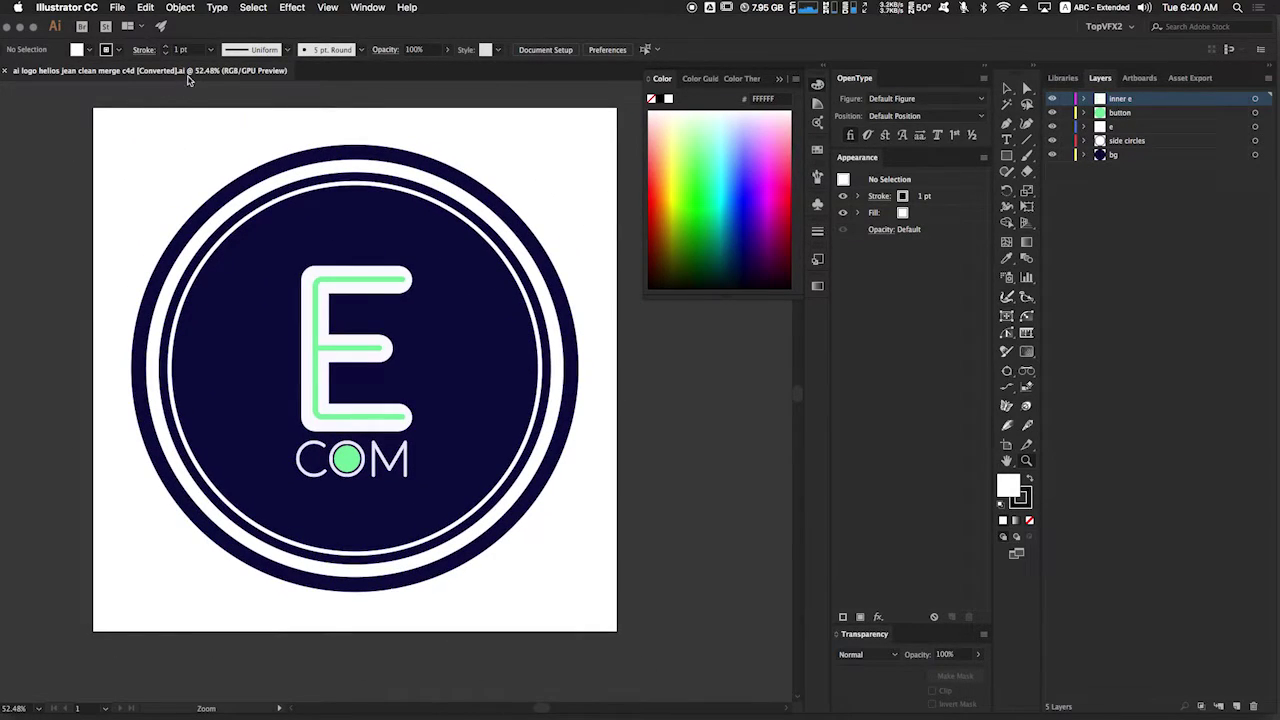
{"action": "left_click_drag", "start_coordinate": [240, 262], "coordinate": [612, 155]}
{"action": "left_click_drag", "start_coordinate": [395, 280], "coordinate": [368, 171], "text": "space"}
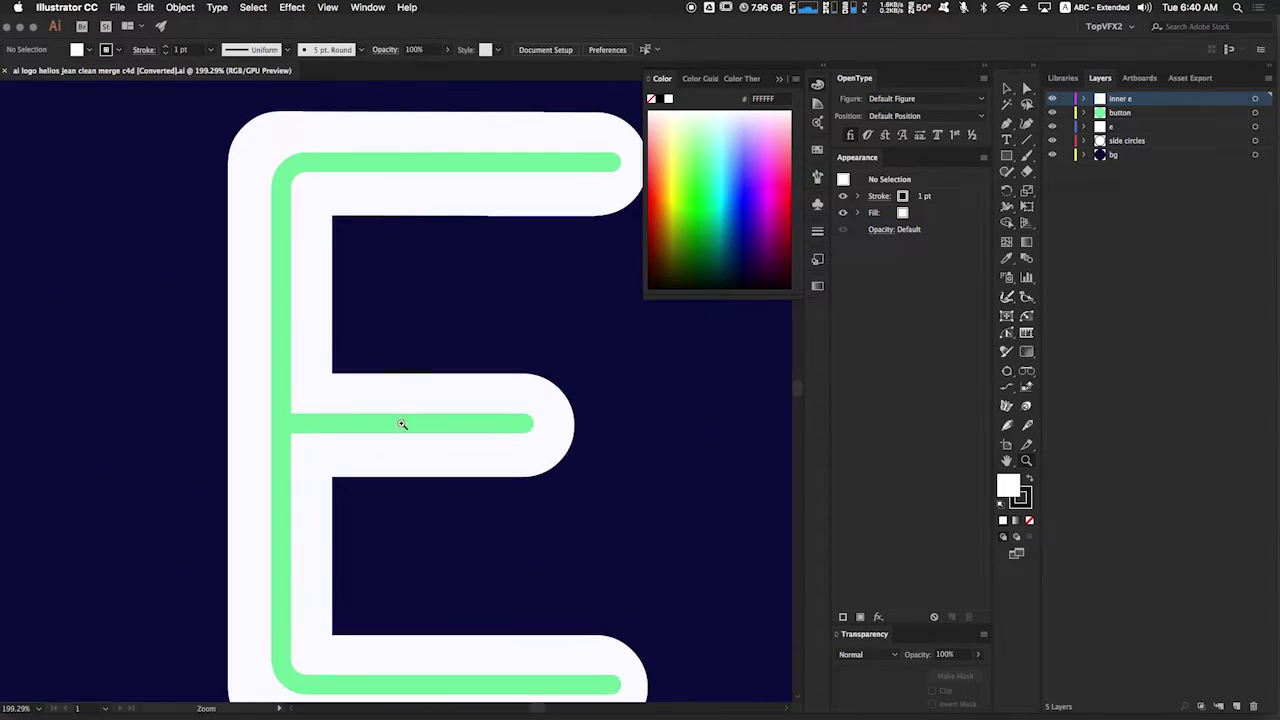
{"action": "key", "text": "v"}
{"action": "left_click", "coordinate": [408, 427]}
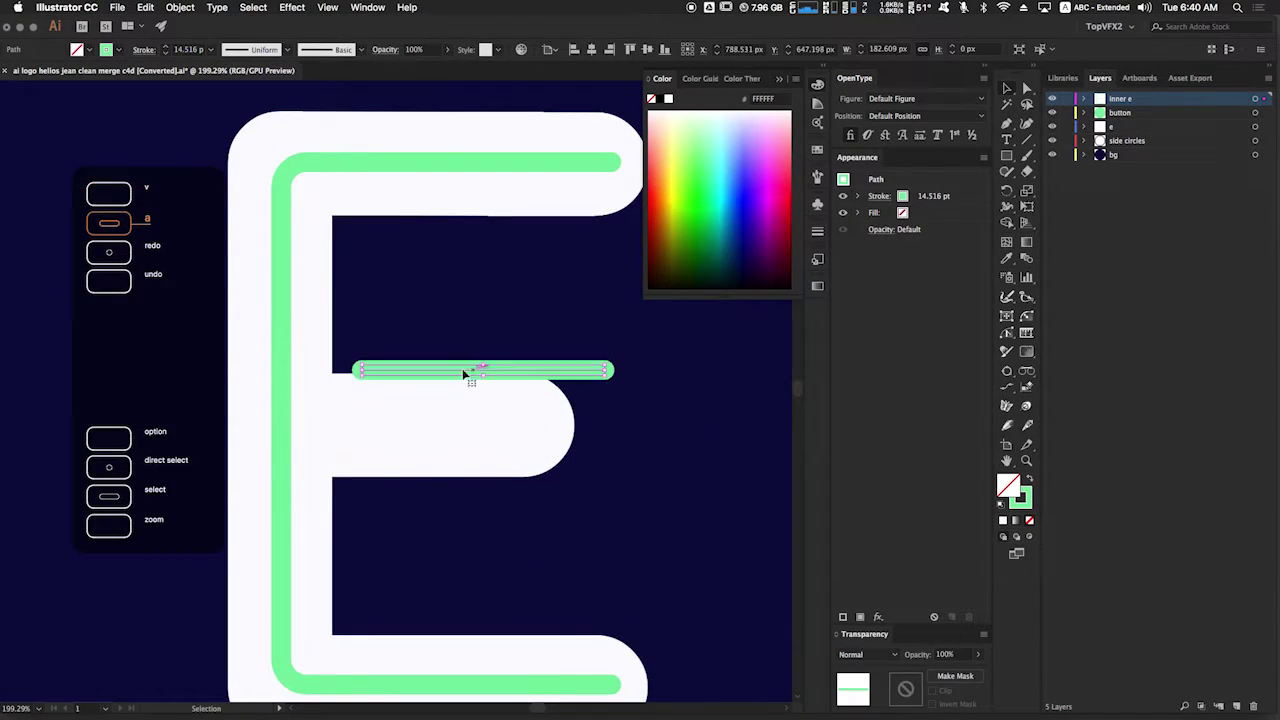
{"action": "left_click", "coordinate": [424, 401]}
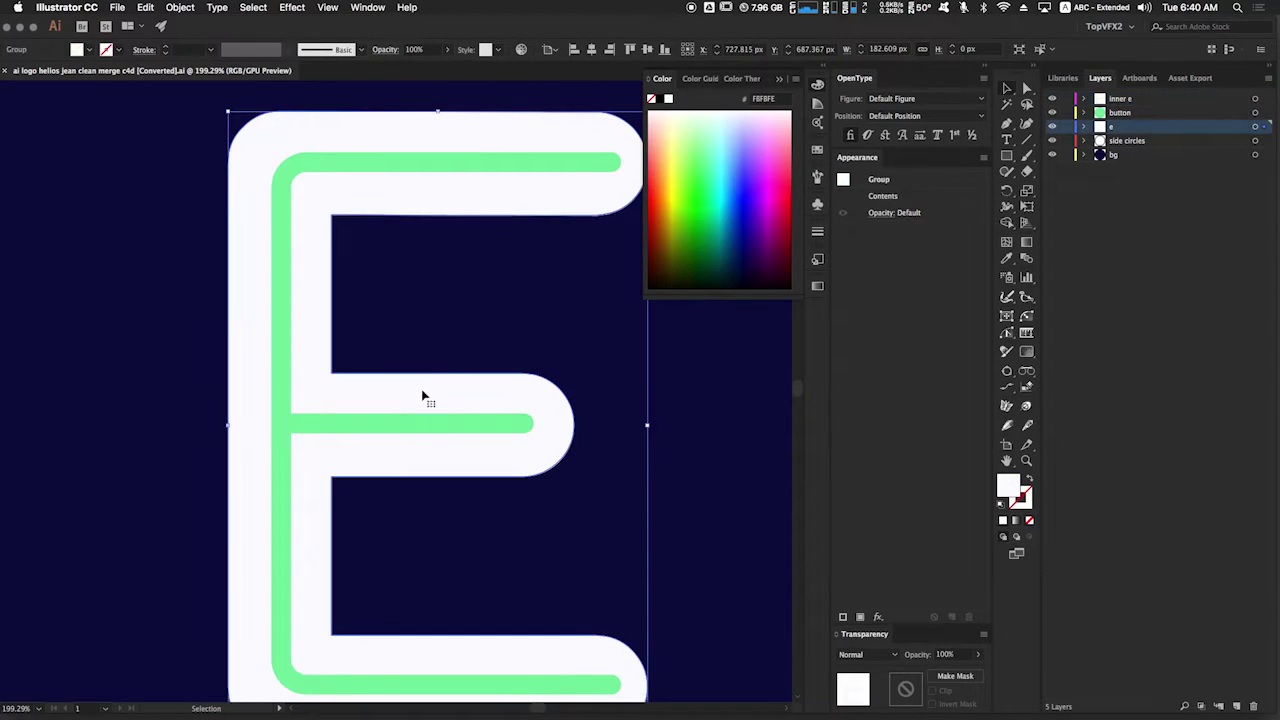
- Test-move the white E group away from the green inner lines and undo the move
{"action": "left_click_drag", "start_coordinate": [504, 187], "coordinate": [275, 350]}
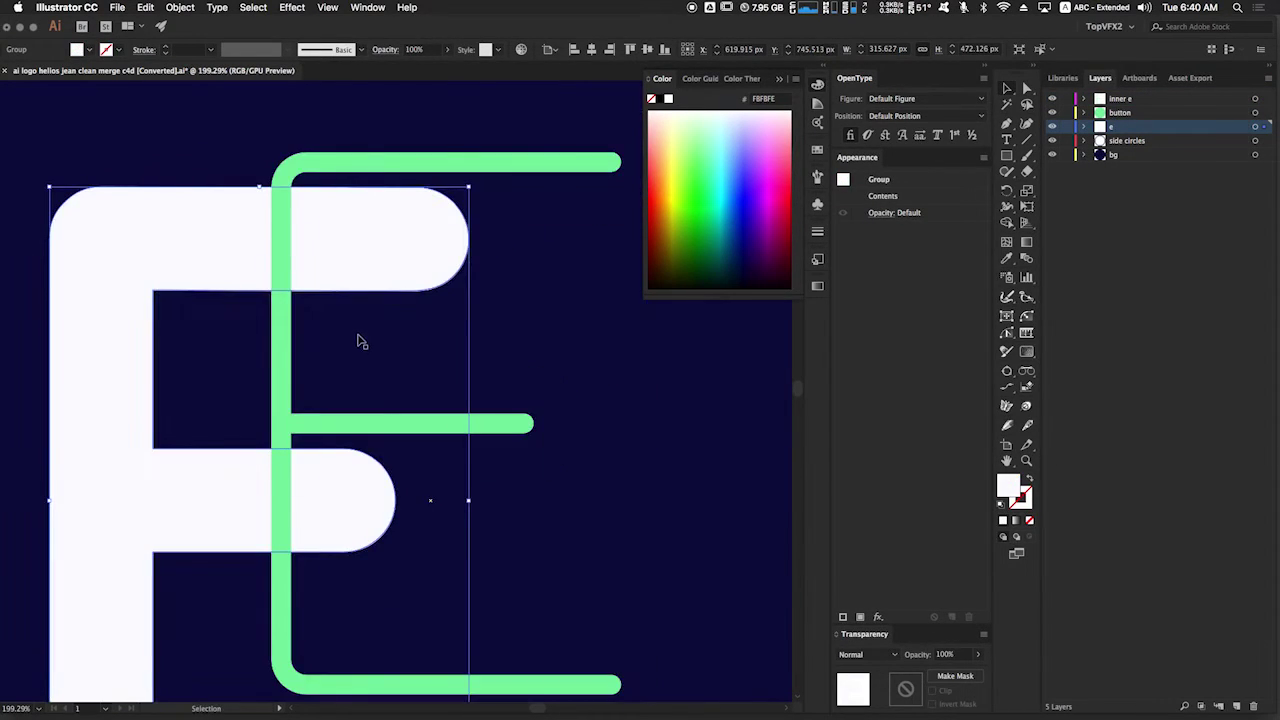
{"action": "key", "text": "super+z"}
{"action": "key", "text": "z"}
{"action": "left_click_drag", "start_coordinate": [597, 343], "coordinate": [666, 323]}
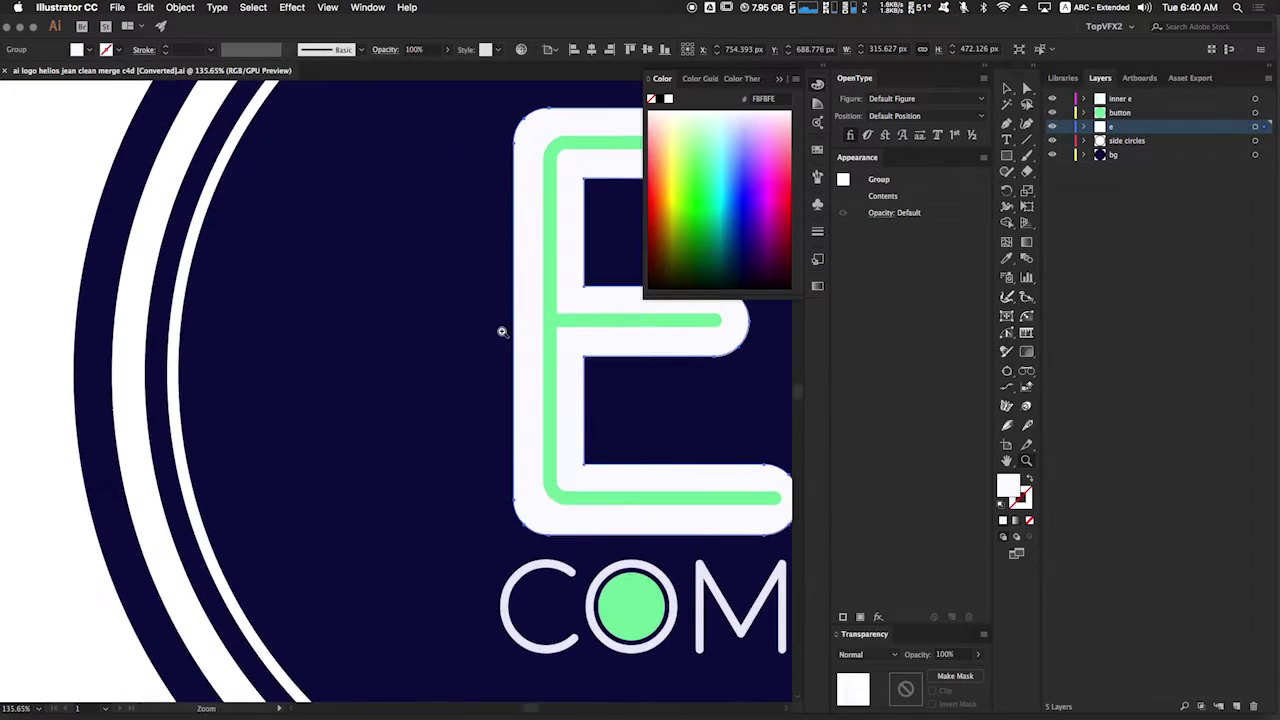
- Select the dark blue background circle behind the letter E
{"action": "key", "text": "v"}
{"action": "left_click", "coordinate": [368, 370]}
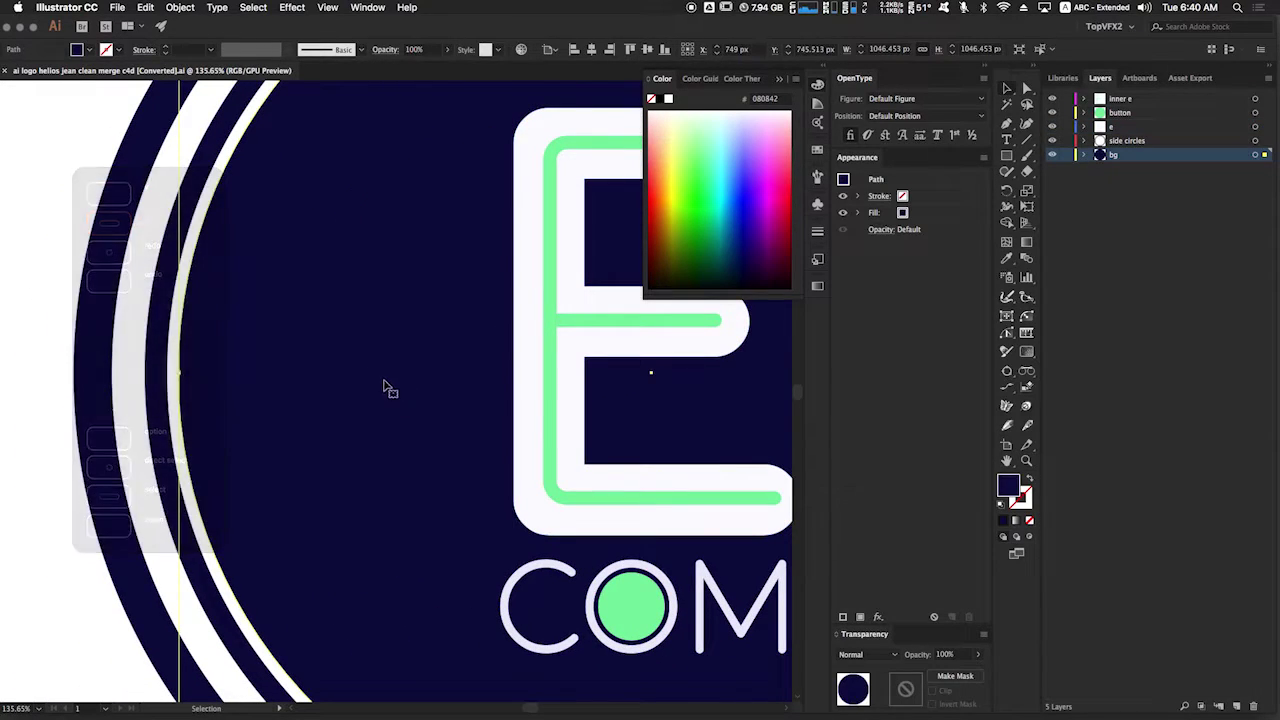
{"action": "left_click_drag", "start_coordinate": [433, 501], "coordinate": [271, 317]}
{"action": "left_click_drag", "start_coordinate": [397, 470], "coordinate": [388, 371]}
{"action": "left_click_drag", "start_coordinate": [597, 400], "coordinate": [390, 424]}
{"action": "left_click_drag", "start_coordinate": [456, 382], "coordinate": [400, 406], "text": "super"}
{"action": "left_click_drag", "start_coordinate": [415, 330], "coordinate": [457, 440]}
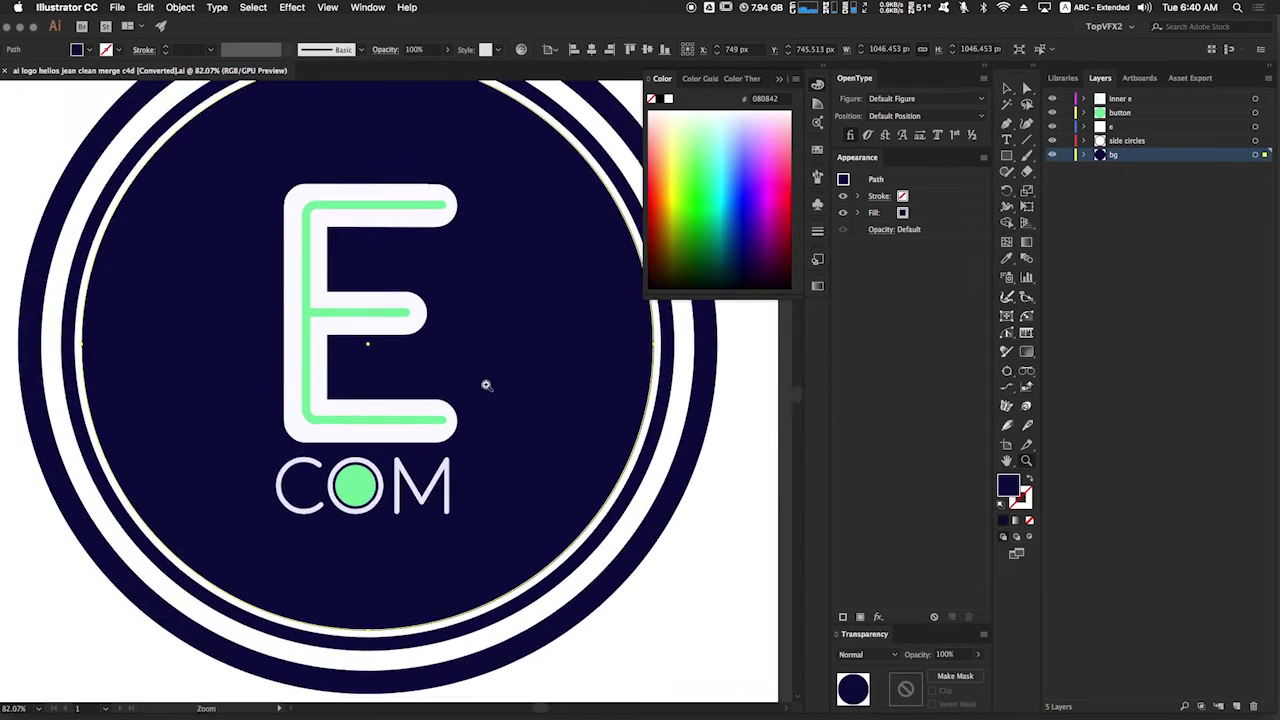
{"action": "left_click_drag", "start_coordinate": [485, 389], "coordinate": [407, 439], "text": "super"}
{"action": "left_click_drag", "start_coordinate": [427, 389], "coordinate": [426, 419]}
- Collapse the floating Color panel that covers the artwork and bring the whole artboard into view
{"action": "left_click", "coordinate": [784, 80]}
{"action": "left_click", "coordinate": [783, 80]}
{"action": "left_click_drag", "start_coordinate": [640, 242], "coordinate": [610, 238]}
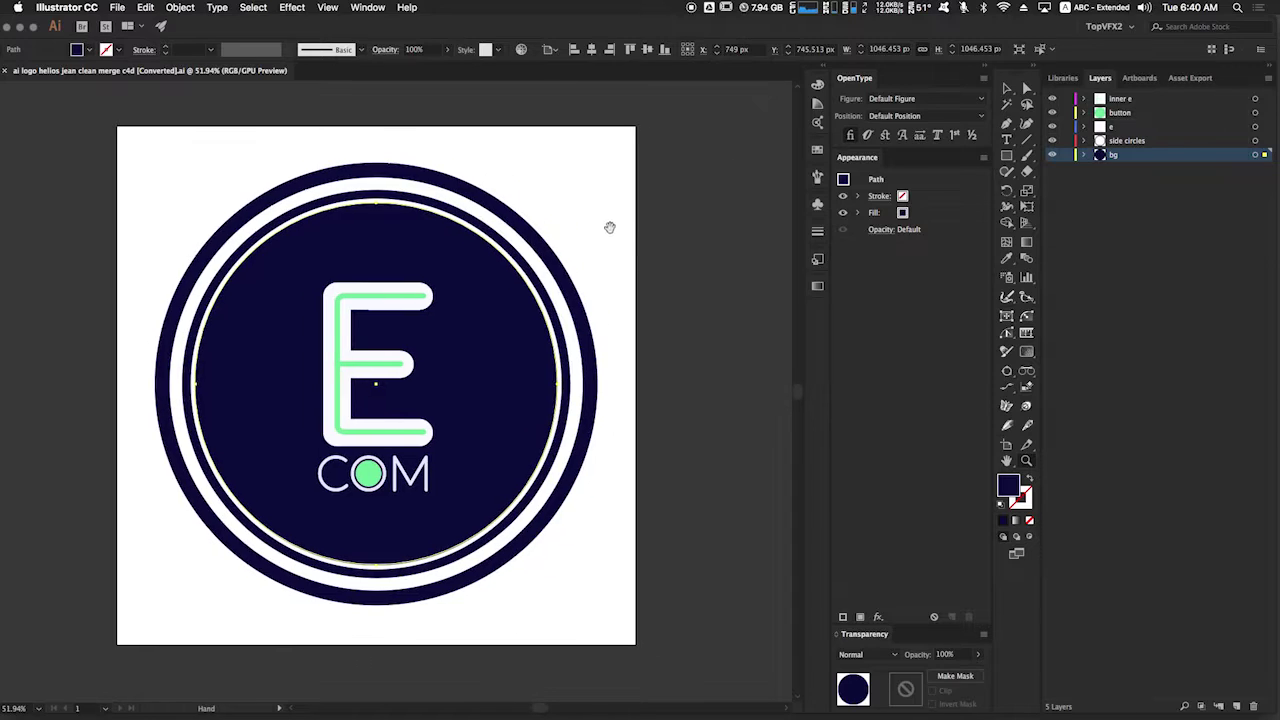
- Switch to Finder, preview rend-1-tuto.mp4 from the final render folder, scrub back to an earlier shot, and close the preview
{"action": "key", "text": "ctrl+Right"}
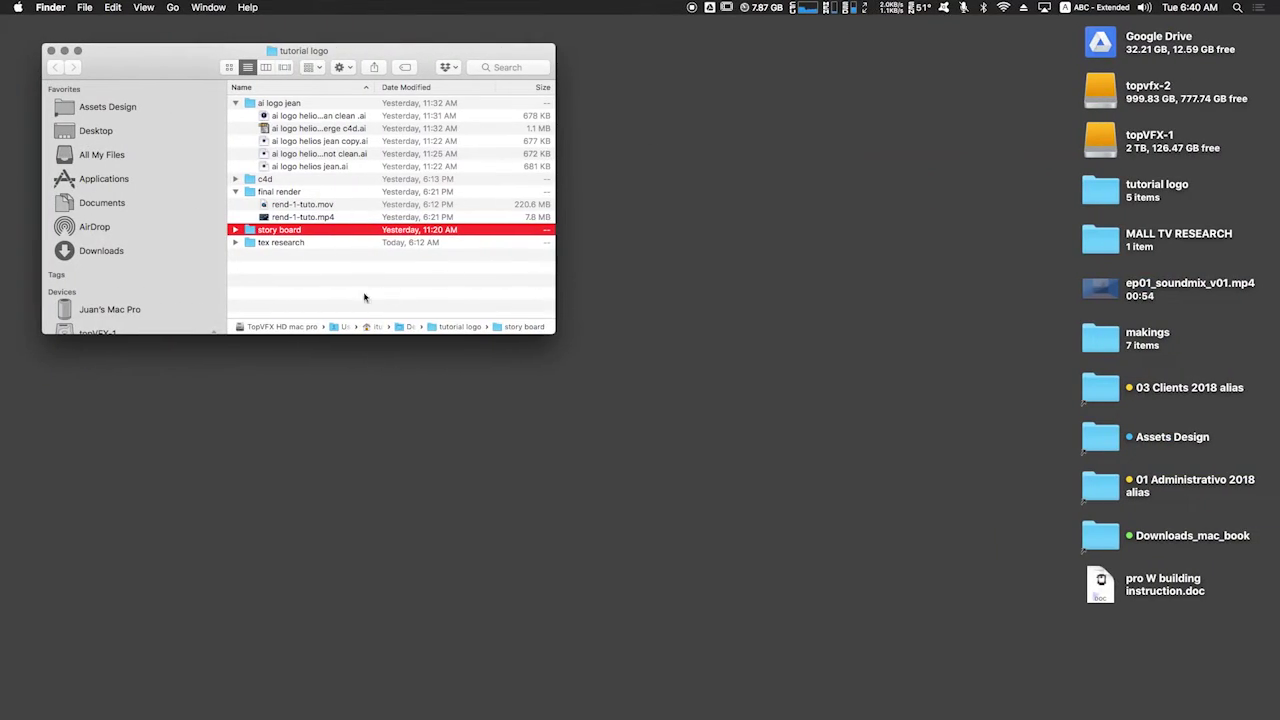
{"action": "left_click", "coordinate": [314, 218]}
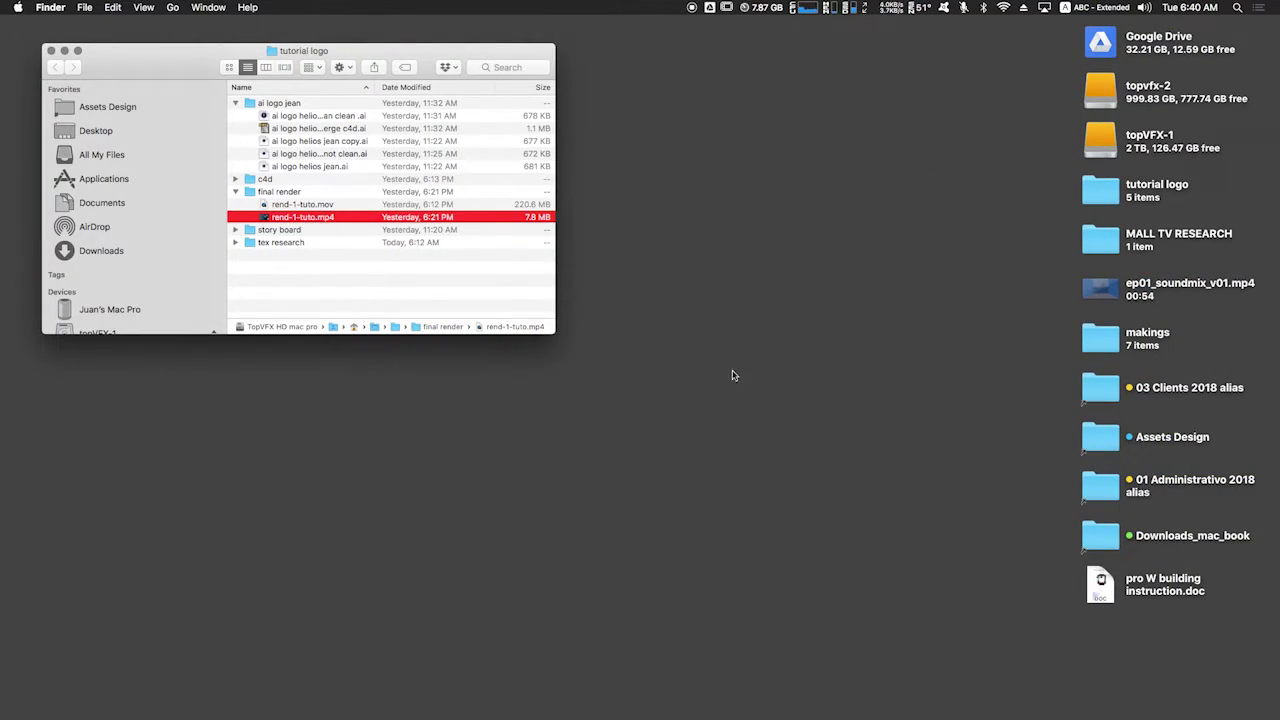
{"action": "key", "text": "space"}
{"action": "left_click_drag", "start_coordinate": [867, 547], "coordinate": [653, 531]}
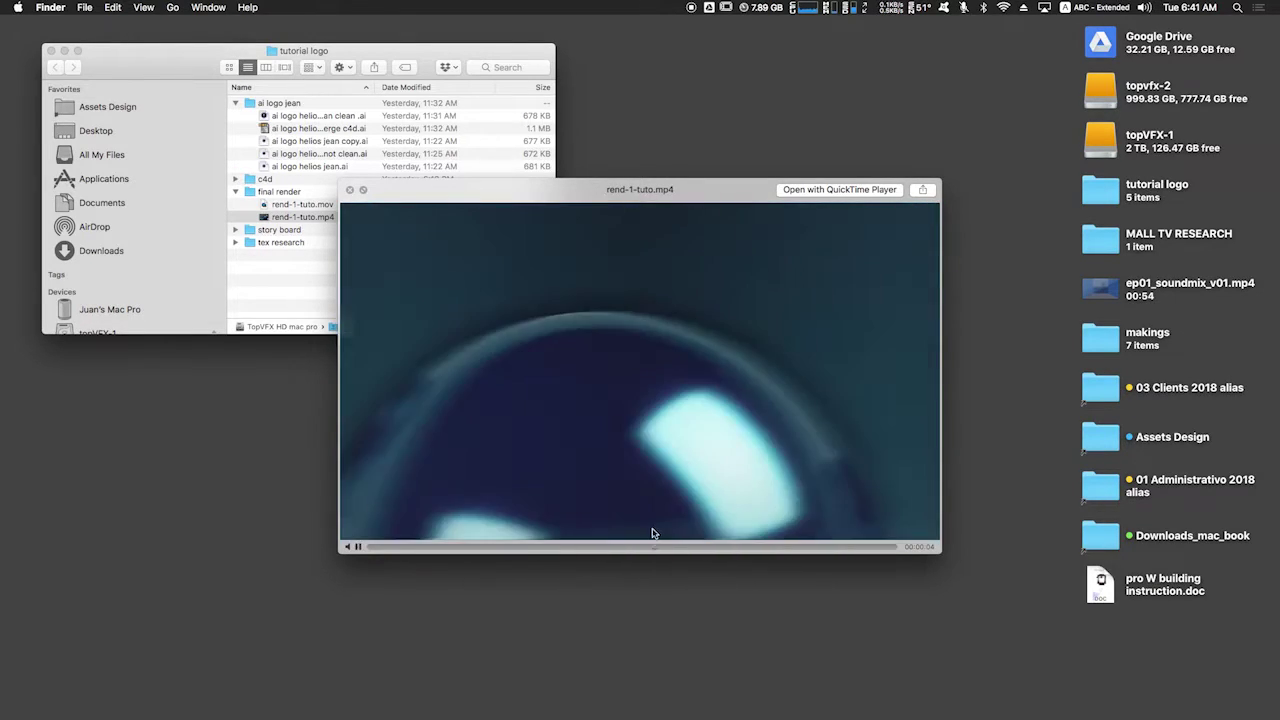
{"action": "key", "text": "space"}
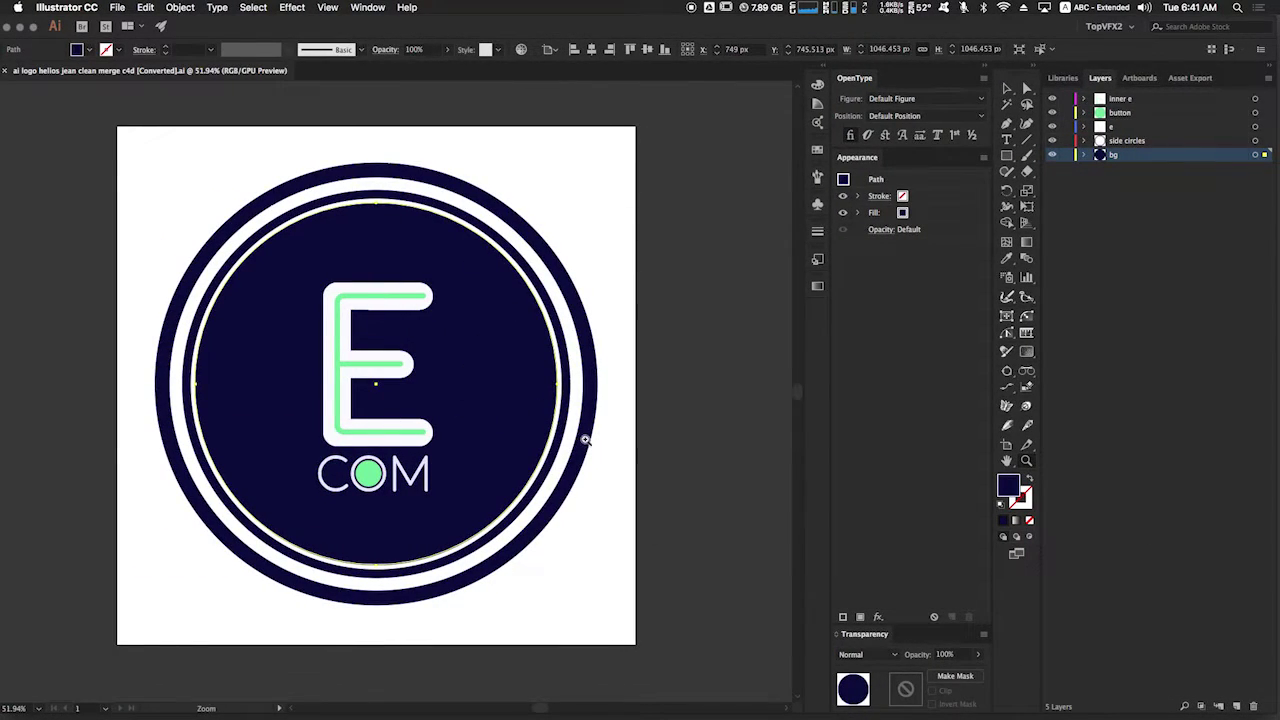
- Show the whole logo artboard in Illustrator and deselect the background circle
{"action": "left_click_drag", "start_coordinate": [683, 363], "coordinate": [617, 366]}
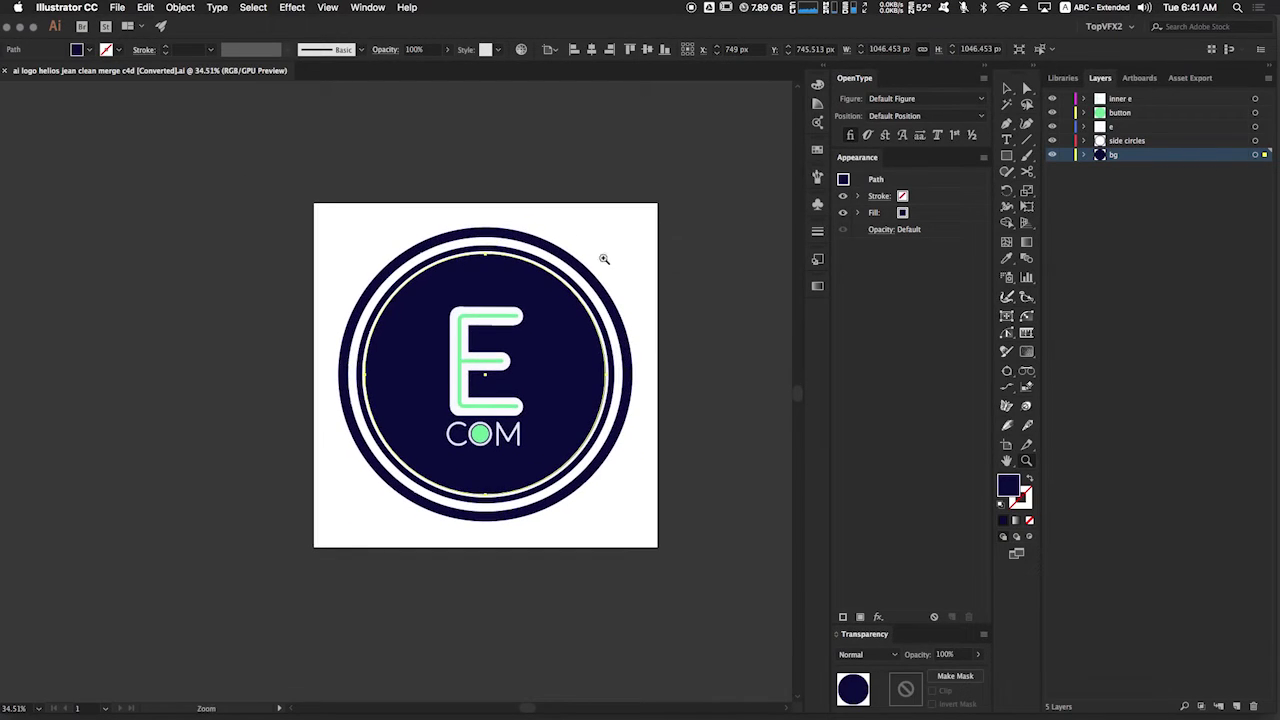
{"action": "key", "text": "v"}
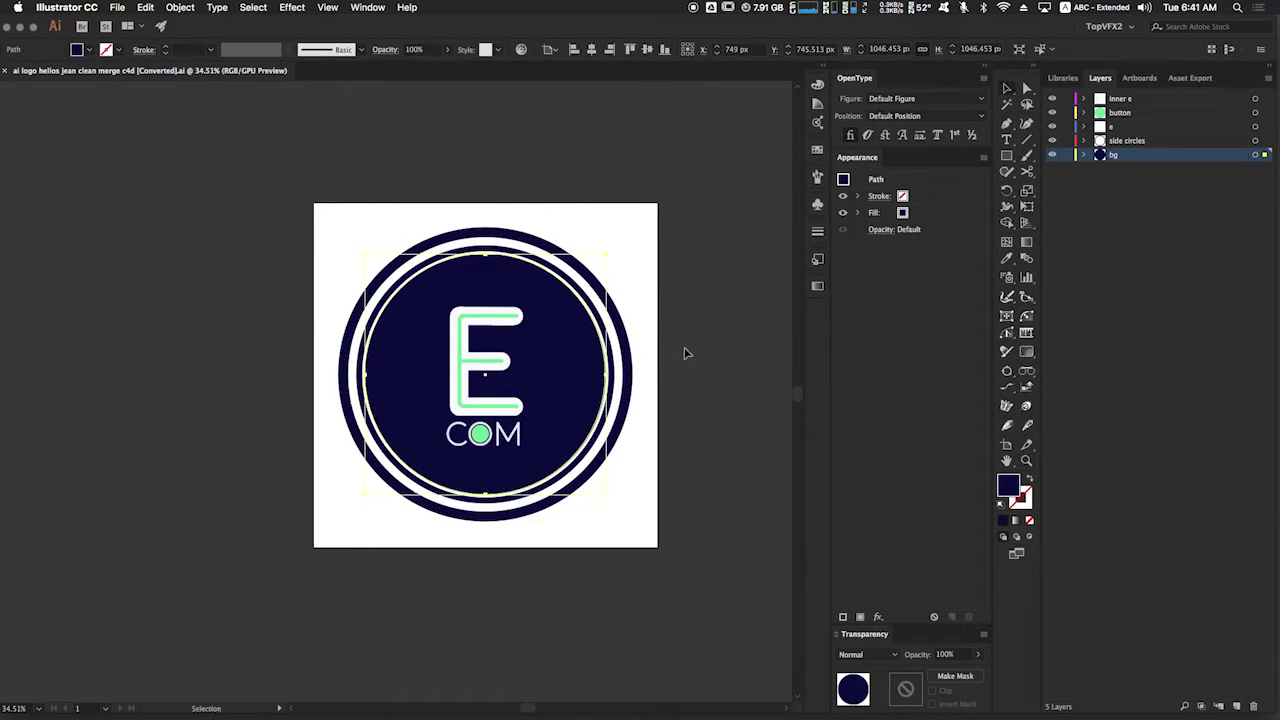
{"action": "left_click", "coordinate": [685, 356]}
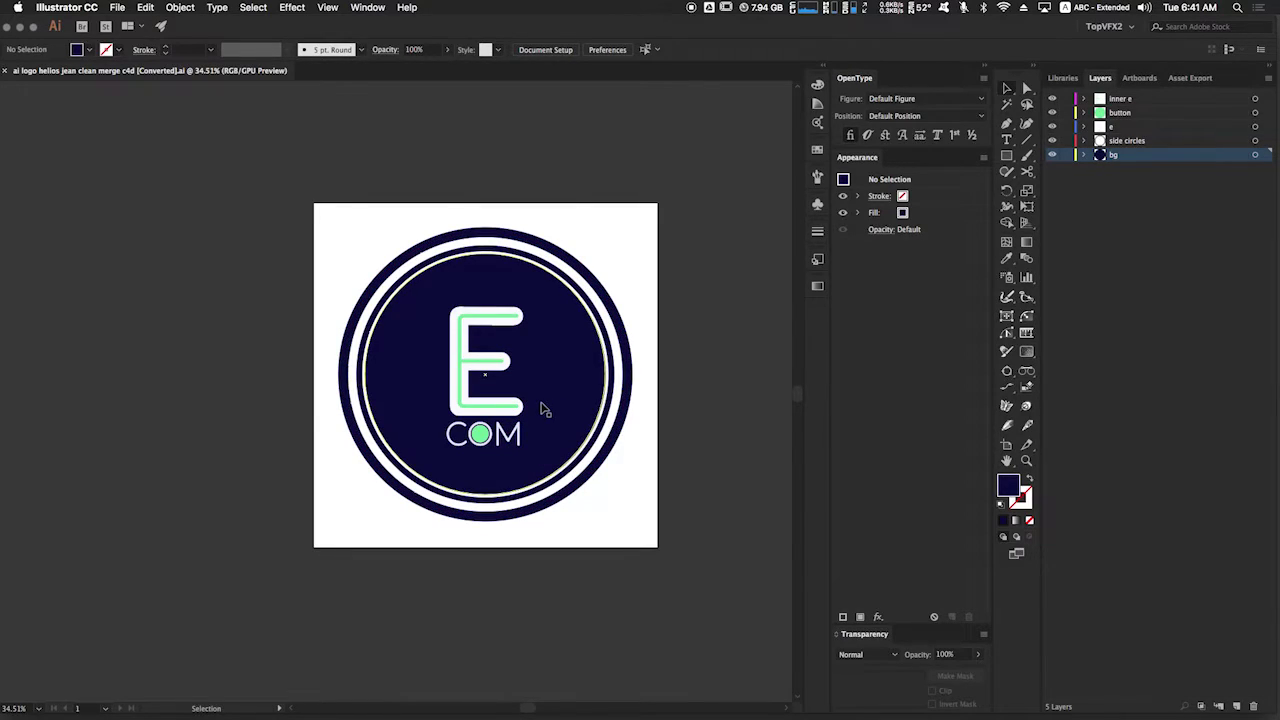
- Switch to Finder, expand the story board folder, and restore the minimized story board.jpg window
{"action": "key", "text": "ctrl+Right"}
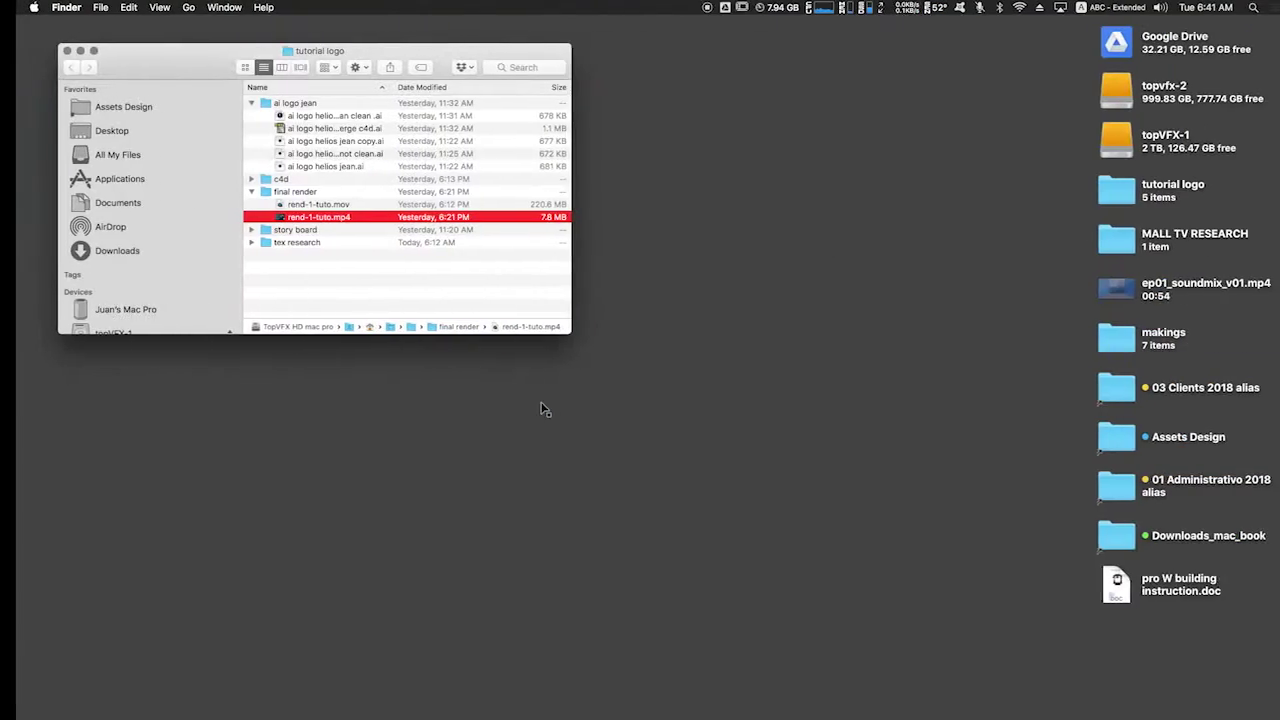
{"action": "key", "text": "ctrl+Up"}
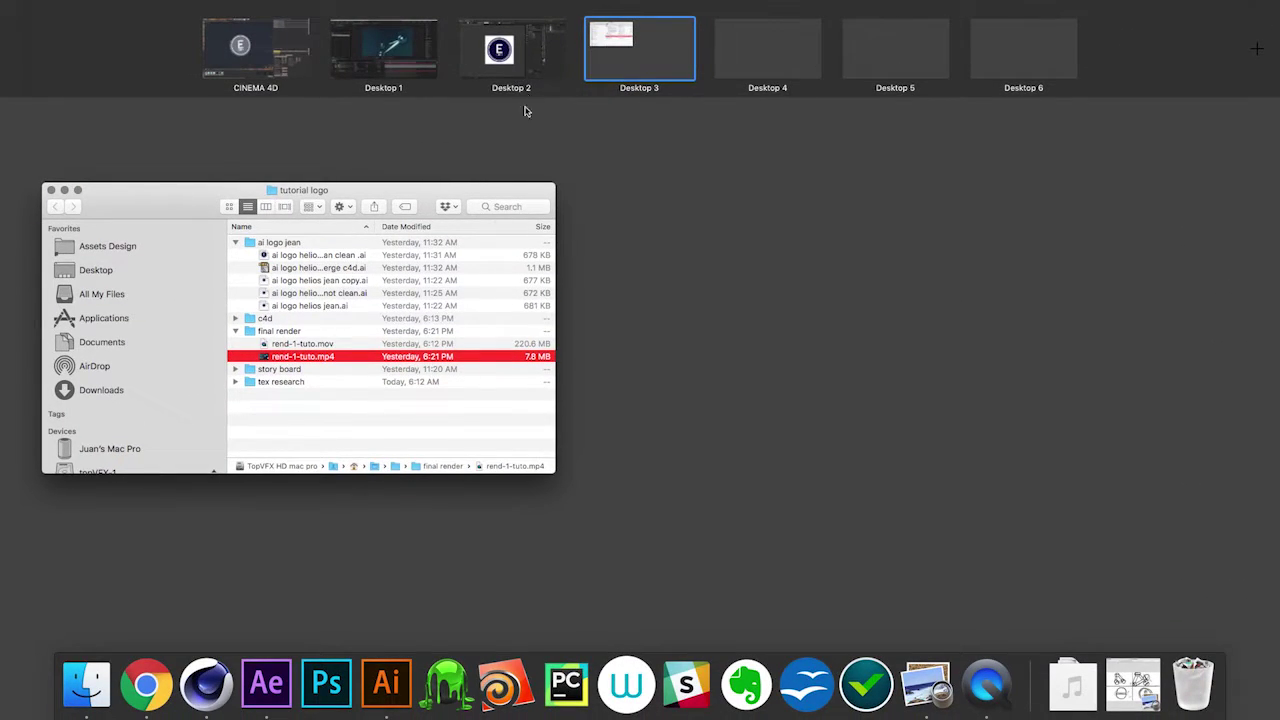
{"action": "left_click", "coordinate": [472, 335]}
{"action": "left_click", "coordinate": [237, 230]}
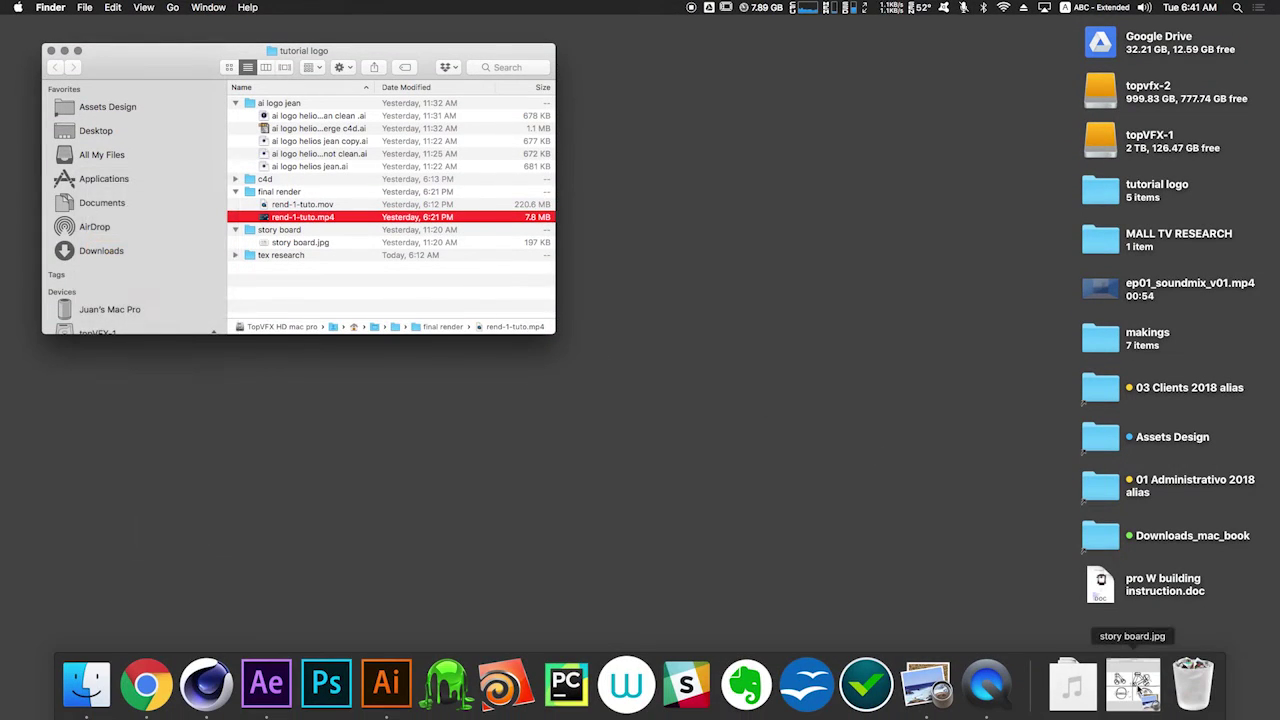
{"action": "left_click", "coordinate": [1110, 683]}
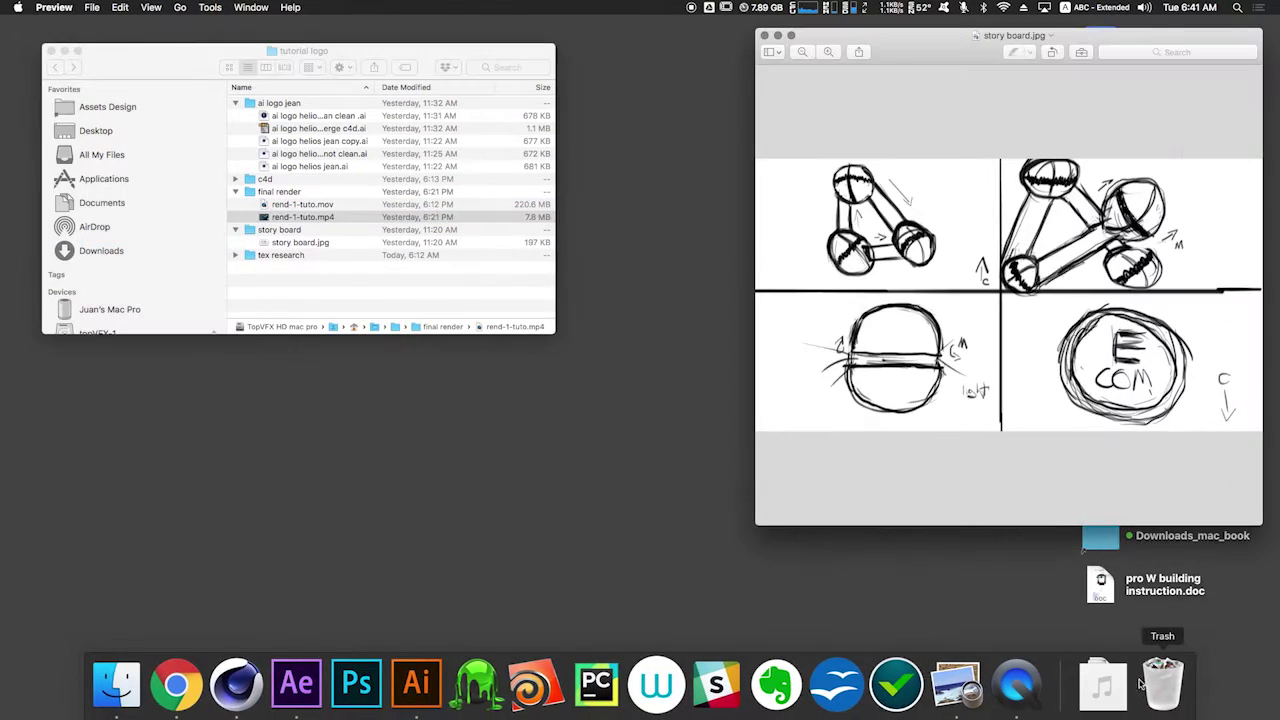
- Close the tutorial logo window and move and enlarge the story board image window
{"action": "left_click", "coordinate": [50, 51]}
{"action": "left_click_drag", "start_coordinate": [1000, 62], "coordinate": [497, 48]}
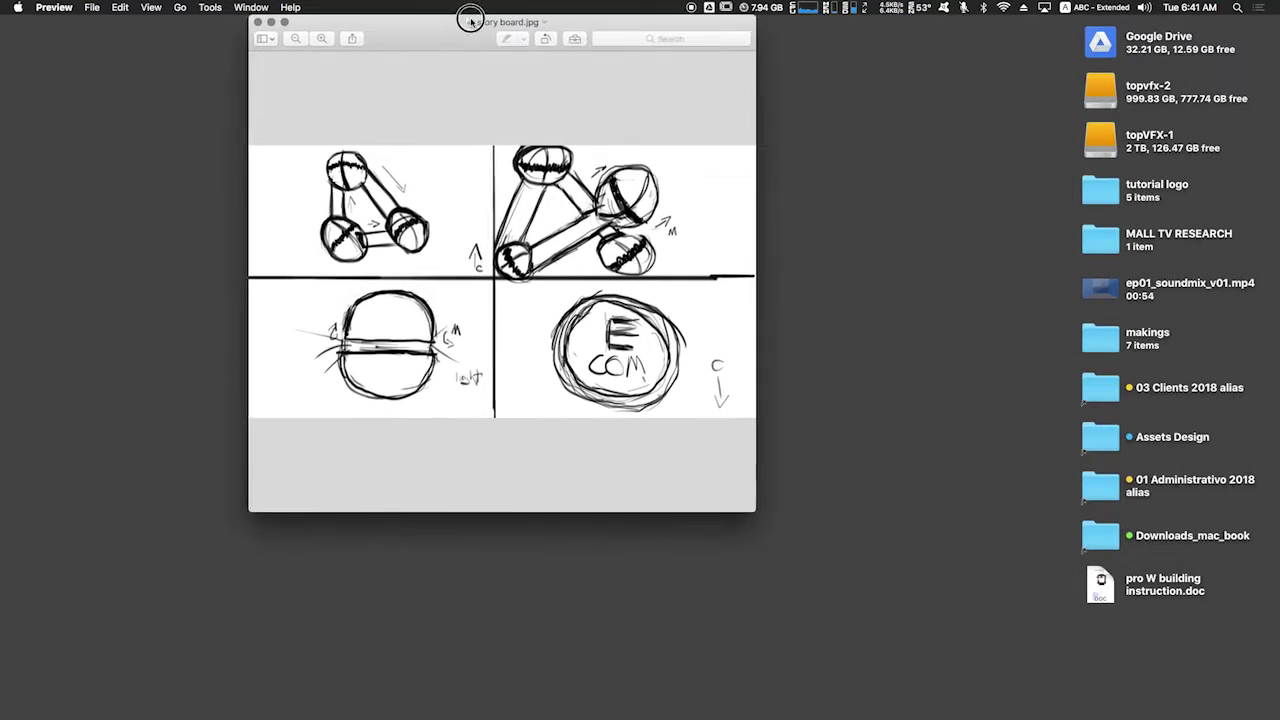
{"action": "left_click_drag", "start_coordinate": [760, 511], "coordinate": [951, 646]}
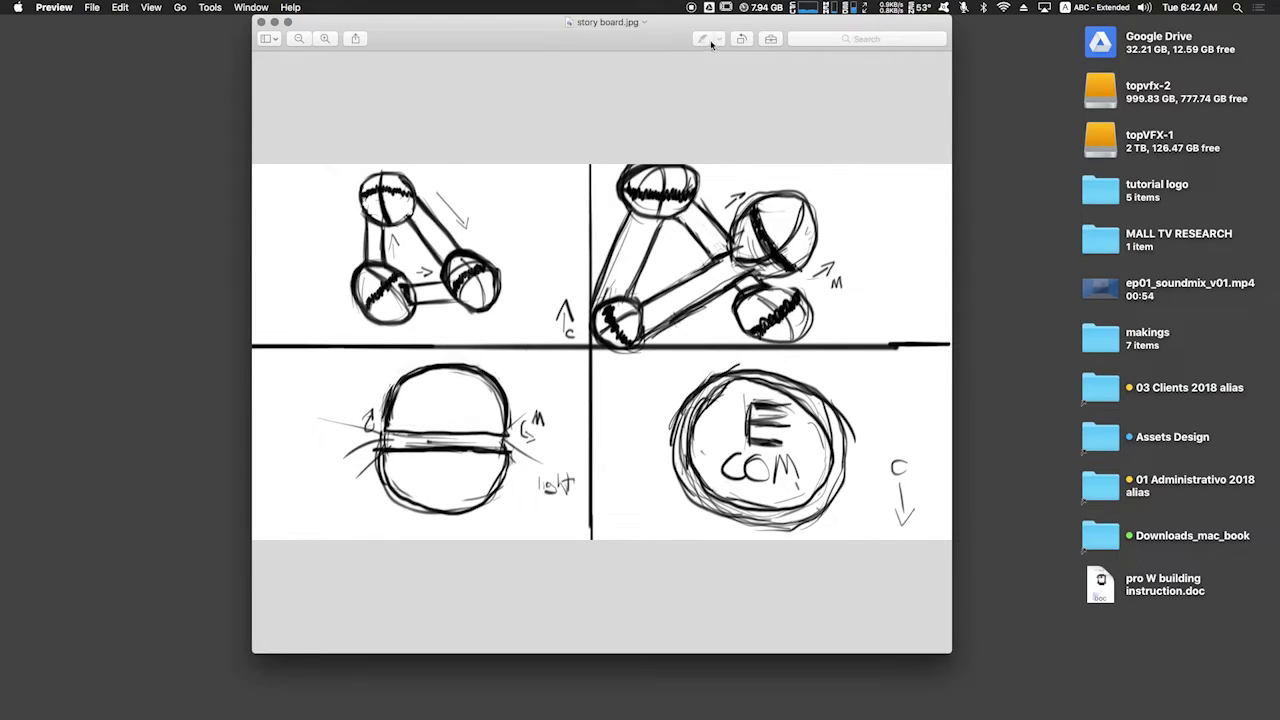
- Examine the four storyboard frames and their camera and motion arrows, and close the image
{"action": "mouse_move", "coordinate": [426, 192]}
{"action": "left_mouse_down"}
{"action": "mouse_move", "coordinate": [505, 250]}
{"action": "mouse_move", "coordinate": [514, 223]}
{"action": "mouse_move", "coordinate": [494, 238]}
{"action": "mouse_move", "coordinate": [460, 209]}
{"action": "mouse_move", "coordinate": [427, 267]}
{"action": "mouse_move", "coordinate": [385, 208]}
{"action": "mouse_move", "coordinate": [380, 326]}
{"action": "mouse_move", "coordinate": [395, 206]}
{"action": "mouse_move", "coordinate": [458, 244]}
{"action": "mouse_move", "coordinate": [426, 295]}
{"action": "mouse_move", "coordinate": [398, 207]}
{"action": "mouse_move", "coordinate": [531, 190]}
{"action": "mouse_move", "coordinate": [572, 201]}
{"action": "mouse_move", "coordinate": [616, 321]}
{"action": "mouse_move", "coordinate": [680, 200]}
{"action": "mouse_move", "coordinate": [768, 235]}
{"action": "mouse_move", "coordinate": [710, 337]}
{"action": "mouse_move", "coordinate": [690, 245]}
{"action": "mouse_move", "coordinate": [644, 235]}
{"action": "mouse_move", "coordinate": [775, 207]}
{"action": "mouse_move", "coordinate": [796, 315]}
{"action": "mouse_move", "coordinate": [671, 297]}
{"action": "mouse_move", "coordinate": [618, 256]}
{"action": "mouse_move", "coordinate": [780, 240]}
{"action": "mouse_move", "coordinate": [605, 322]}
{"action": "mouse_move", "coordinate": [433, 454]}
{"action": "mouse_move", "coordinate": [401, 413]}
{"action": "mouse_move", "coordinate": [489, 471]}
{"action": "mouse_move", "coordinate": [432, 381]}
{"action": "mouse_move", "coordinate": [677, 335]}
{"action": "mouse_move", "coordinate": [862, 507]}
{"action": "mouse_move", "coordinate": [742, 541]}
{"action": "left_mouse_up"}
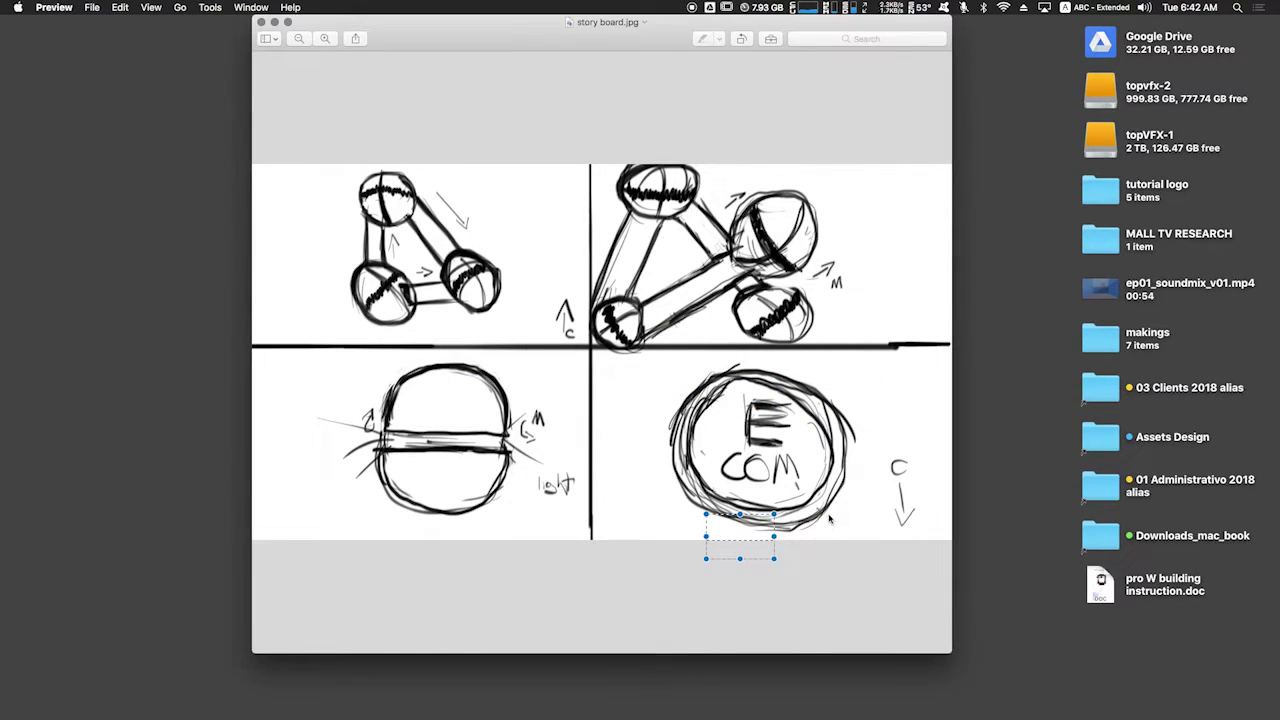
{"action": "left_click", "coordinate": [558, 129]}
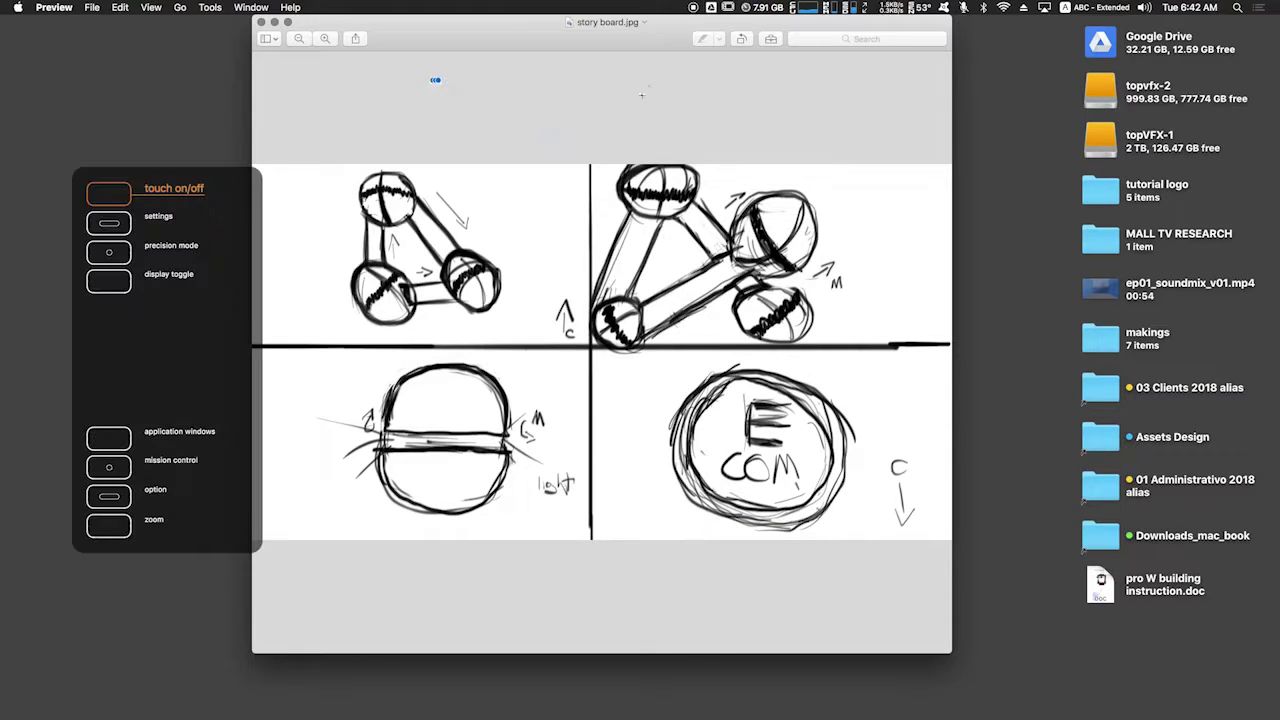
{"action": "left_click_drag", "start_coordinate": [608, 17], "coordinate": [568, 13]}
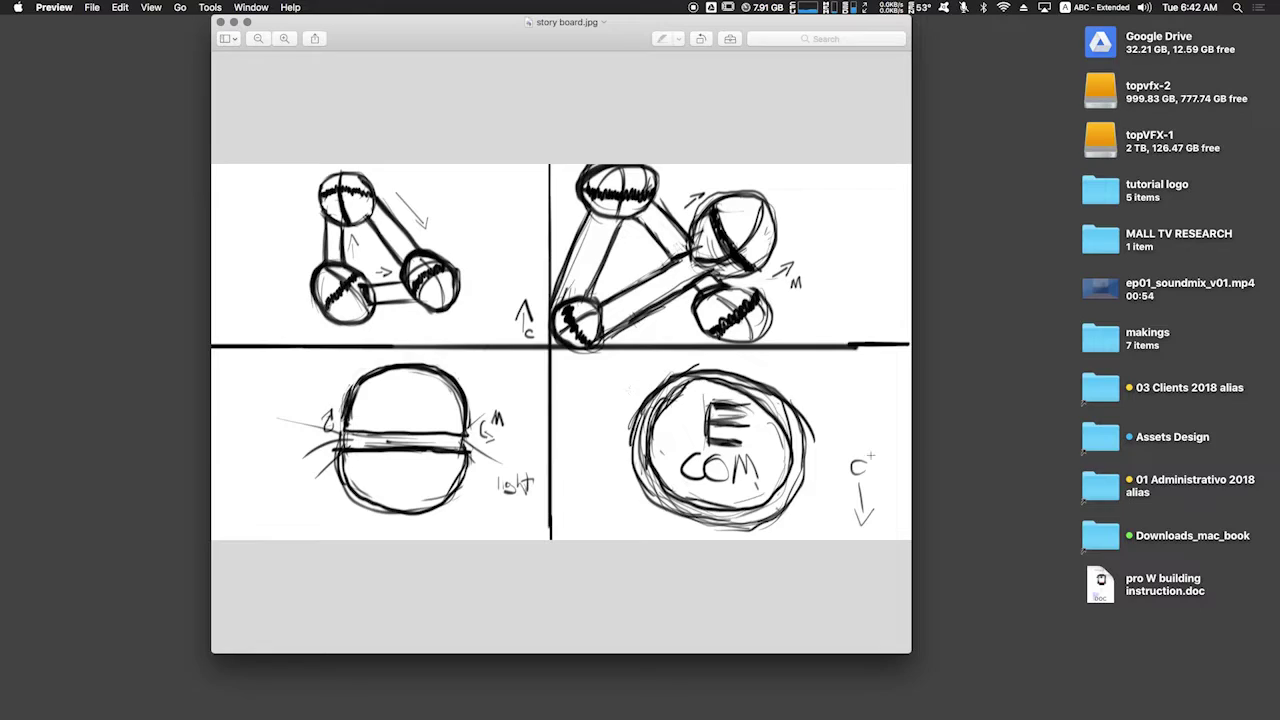
{"action": "left_click_drag", "start_coordinate": [845, 444], "coordinate": [896, 535]}
{"action": "left_click_drag", "start_coordinate": [507, 272], "coordinate": [546, 343]}
{"action": "left_click", "coordinate": [851, 235]}
{"action": "left_click_drag", "start_coordinate": [685, 179], "coordinate": [704, 201]}
{"action": "key", "text": "super+w"}
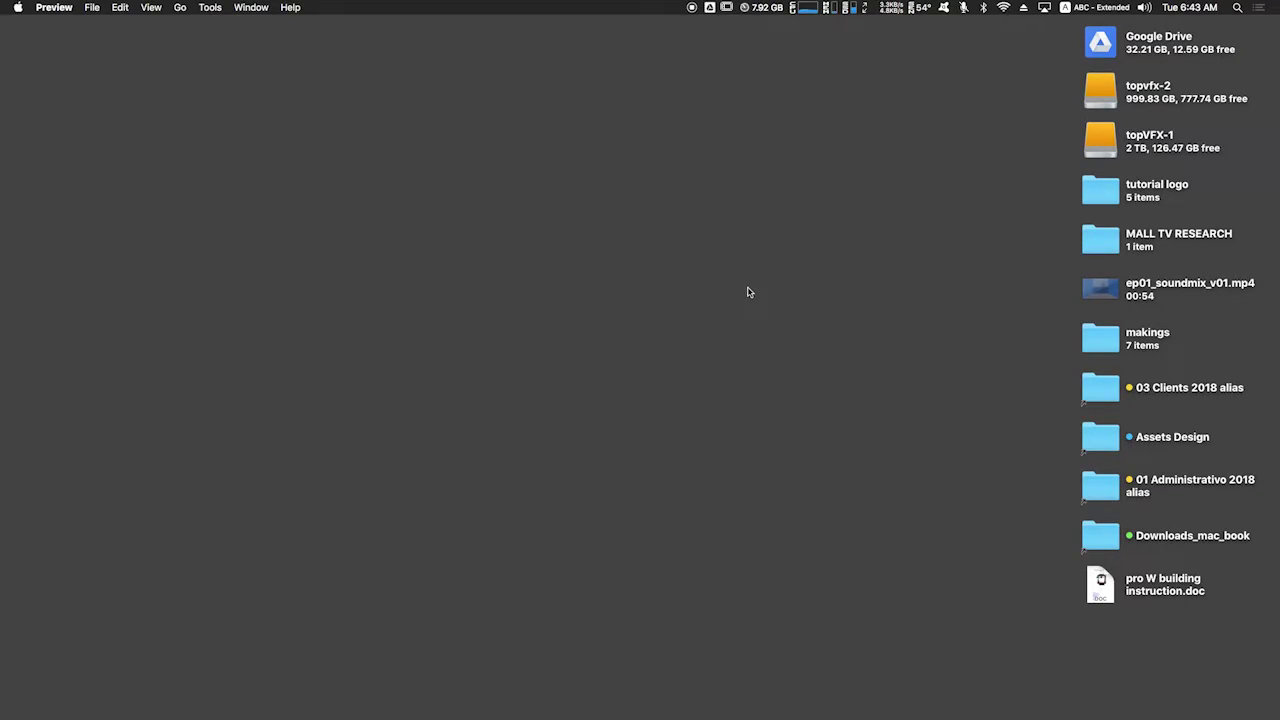
- Switch to Illustrator and select the white E group to inspect its anchor points around the middle and lower arms
{"action": "key", "text": "ctrl+Left"}
{"action": "key", "text": "space"}
{"action": "left_click_drag", "start_coordinate": [548, 237], "coordinate": [499, 251]}
{"action": "key", "text": "z"}
{"action": "left_click_drag", "start_coordinate": [456, 333], "coordinate": [597, 249]}
{"action": "key", "text": "v"}
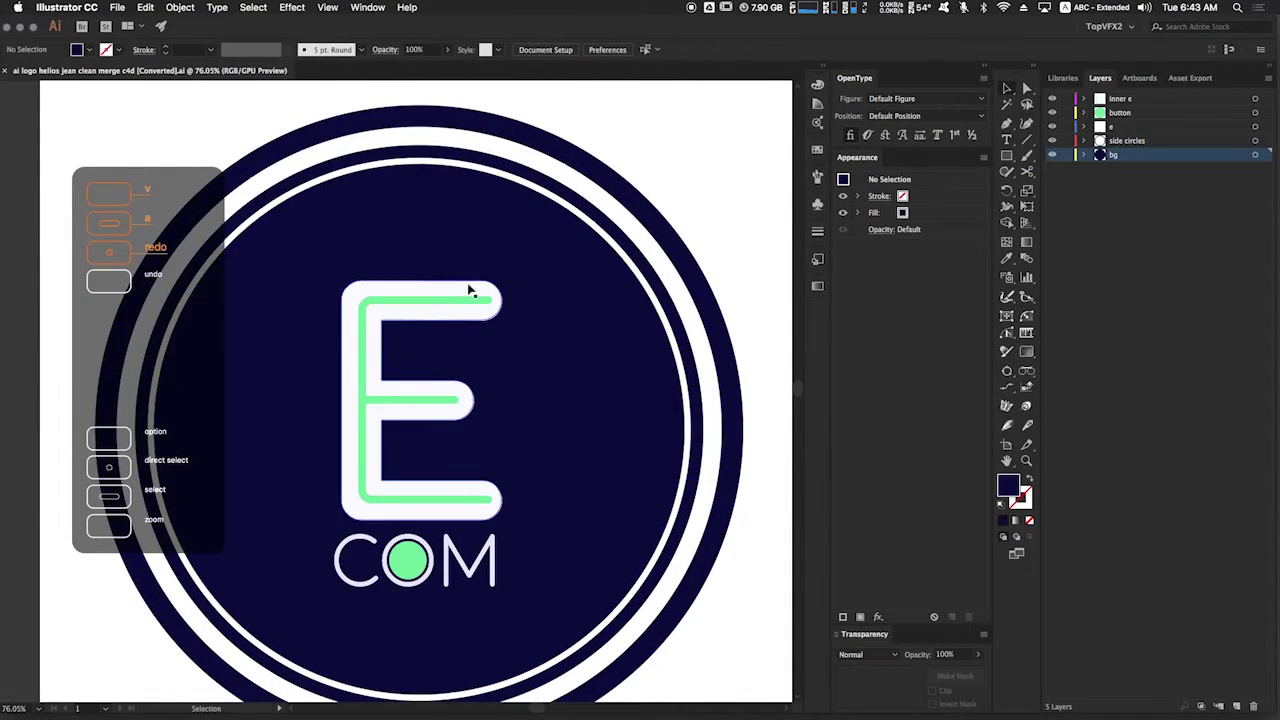
{"action": "left_click", "coordinate": [471, 293]}
{"action": "key", "text": "a"}
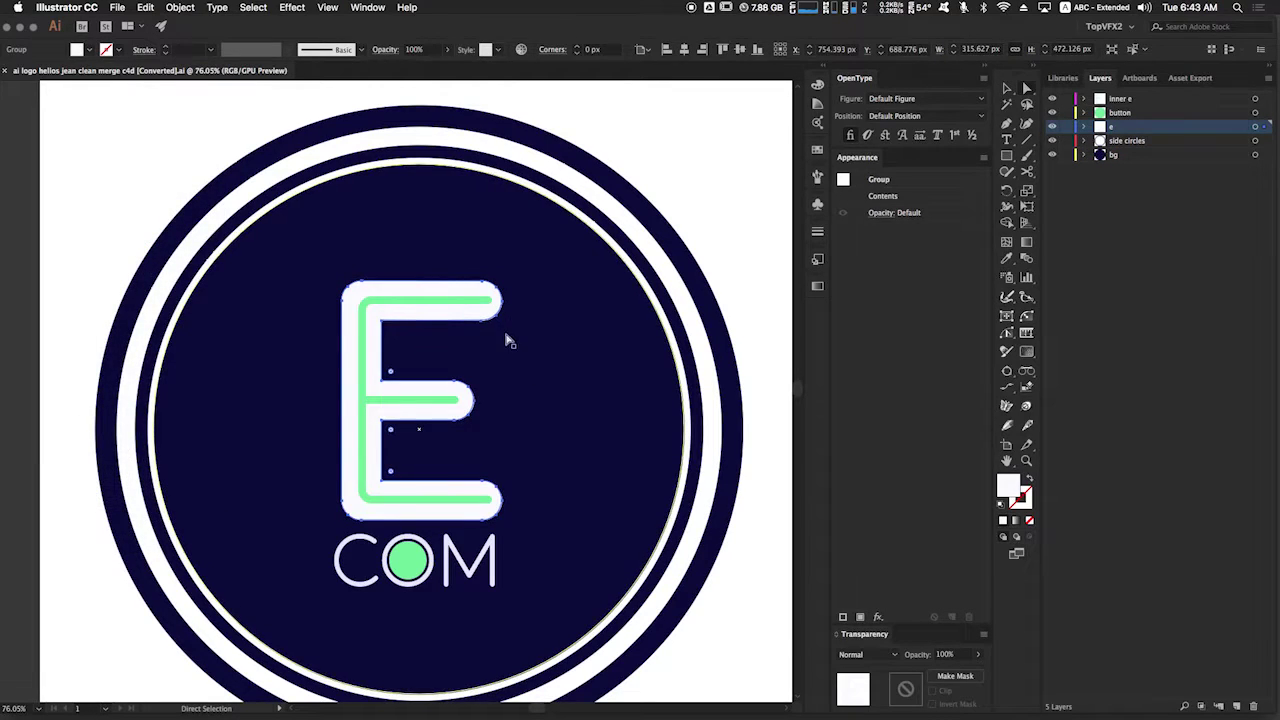
{"action": "key", "text": "z"}
{"action": "left_click_drag", "start_coordinate": [432, 412], "coordinate": [631, 334]}
{"action": "left_click_drag", "start_coordinate": [489, 459], "coordinate": [505, 340]}
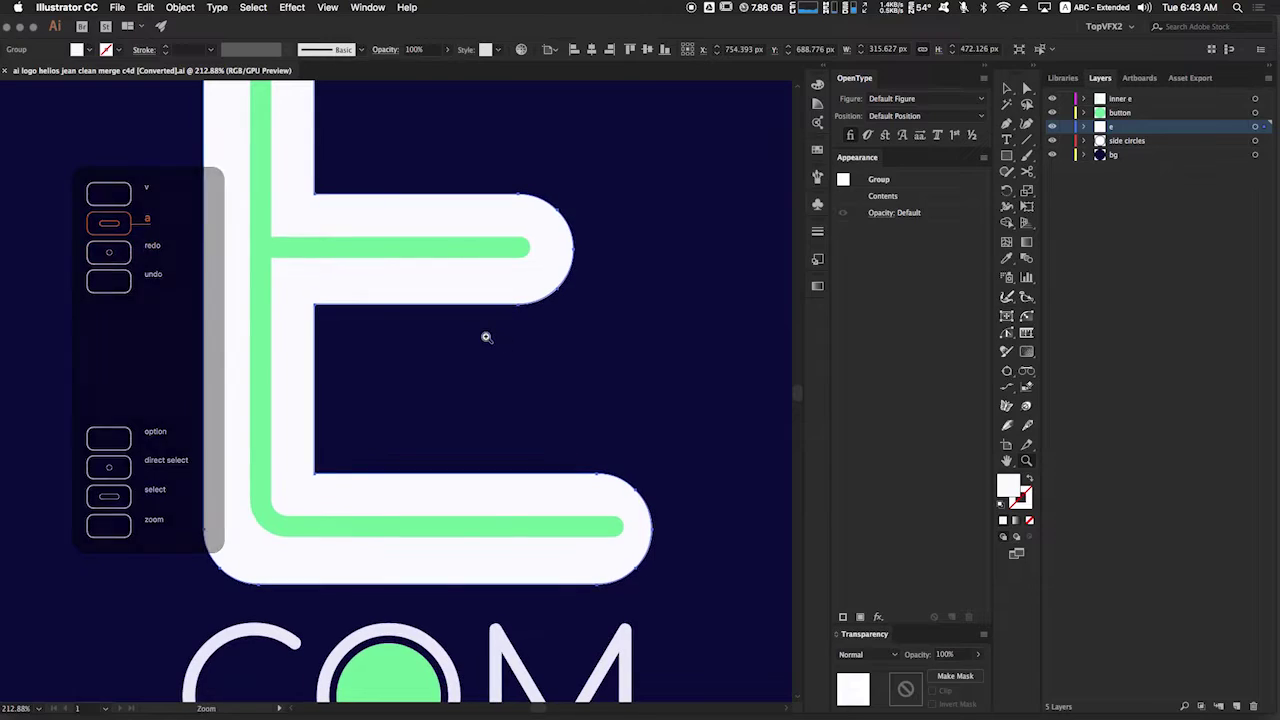
- Start opening a file and browse from the Desktop to the ai logo jean folder inside tutorial logo
{"action": "key", "text": "super+o"}
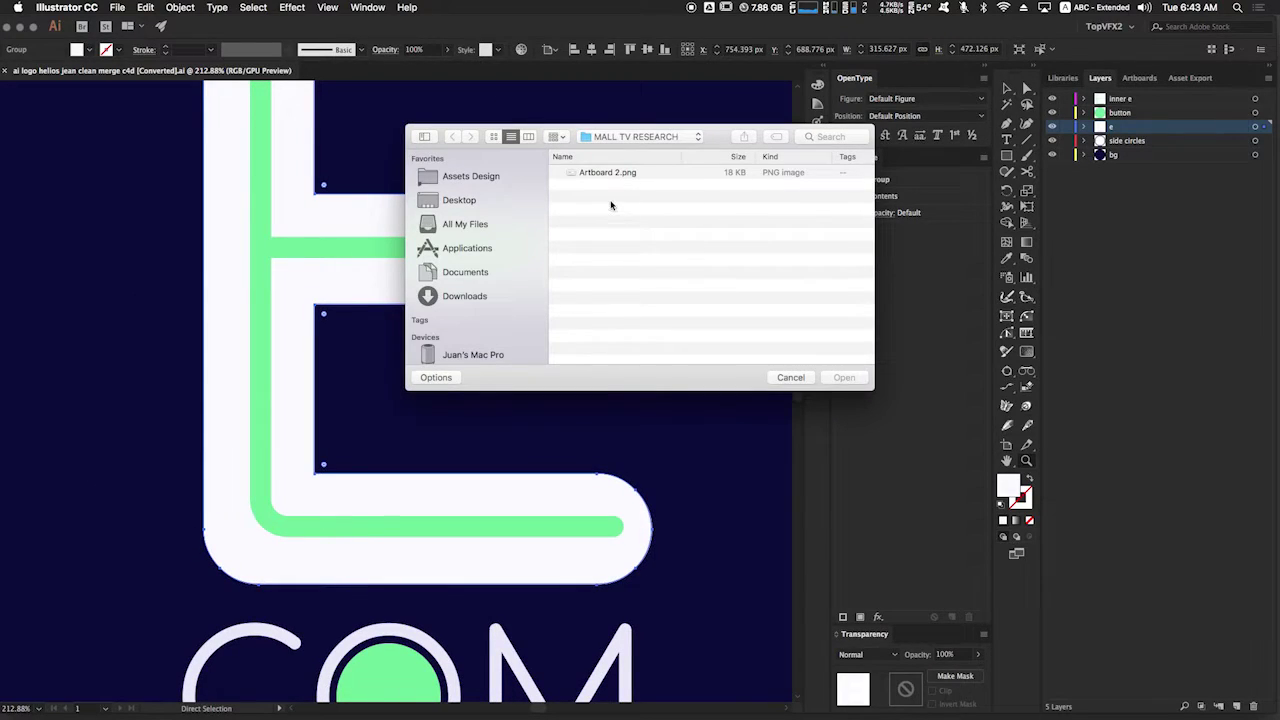
{"action": "key", "text": "super+d"}
{"action": "key", "text": "Down"}
{"action": "key", "text": "Down"}
{"action": "key", "text": "Up"}
{"action": "key", "text": "Return"}
{"action": "key", "text": "Down"}
{"action": "key", "text": "Down"}
{"action": "key", "text": "Down"}
{"action": "key", "text": "Down"}
{"action": "key", "text": "Return"}
- Preview the logo files in the ai logo jean folder, including ai logo helios jean copy.ai
{"action": "key", "text": "Down"}
{"action": "key", "text": "Down"}
{"action": "key", "text": "Down"}
{"action": "key", "text": "Down"}
{"action": "key", "text": "space"}
{"action": "key", "text": "space"}
{"action": "key", "text": "space"}
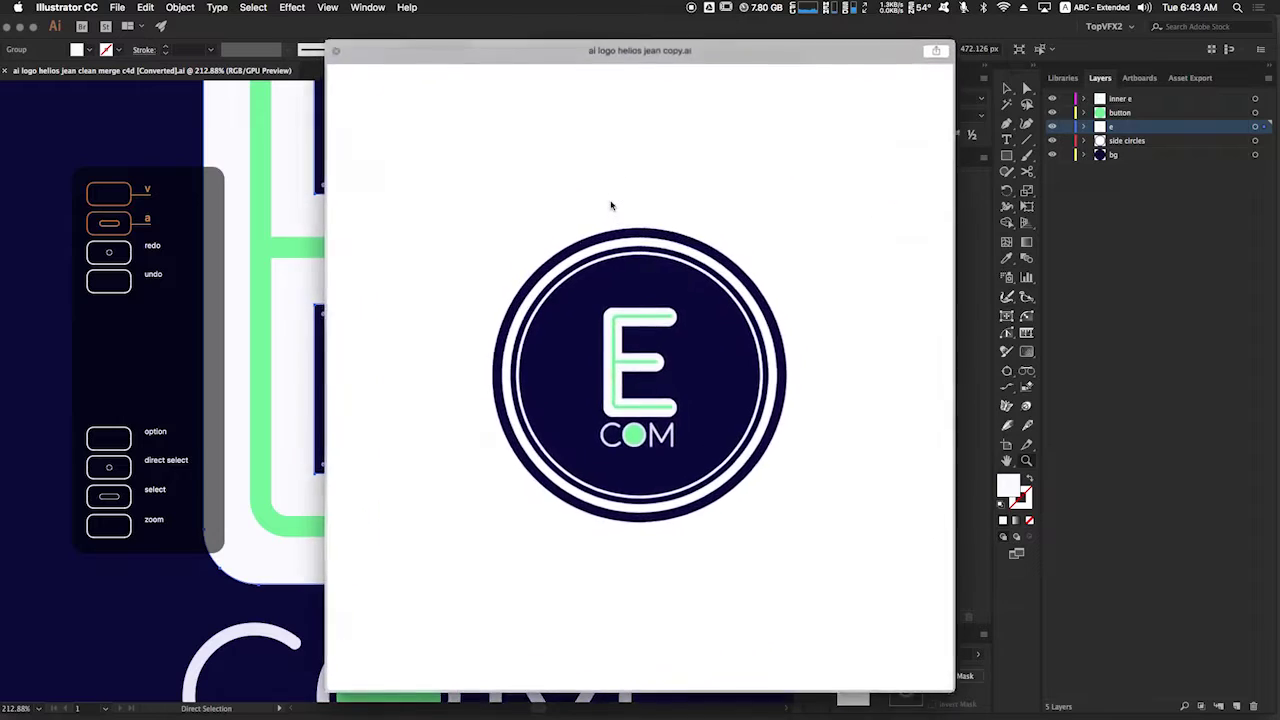
{"action": "key", "text": "space"}
{"action": "key", "text": "Up"}
{"action": "key", "text": "Up"}
{"action": "key", "text": "Up"}
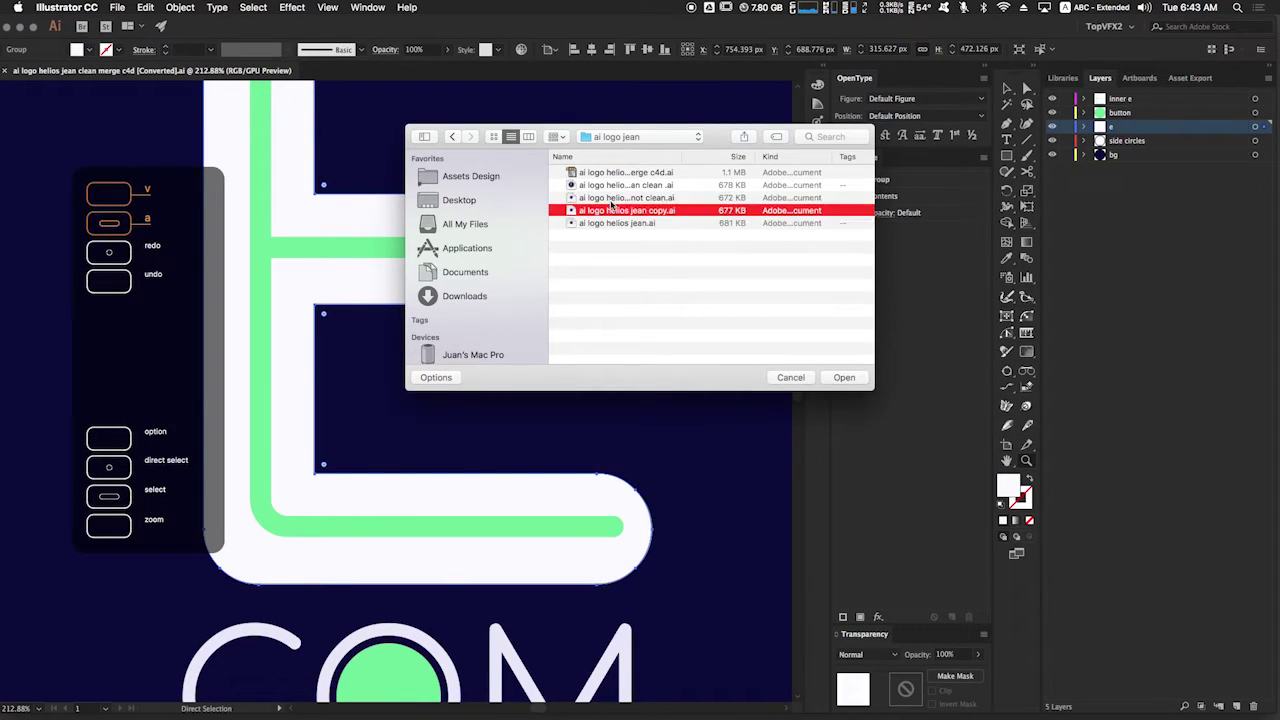
{"action": "key", "text": "Down"}
{"action": "key", "text": "space"}
{"action": "key", "text": "space"}
{"action": "key", "text": "space"}
{"action": "key", "text": "space"}
{"action": "key", "text": "Up"}
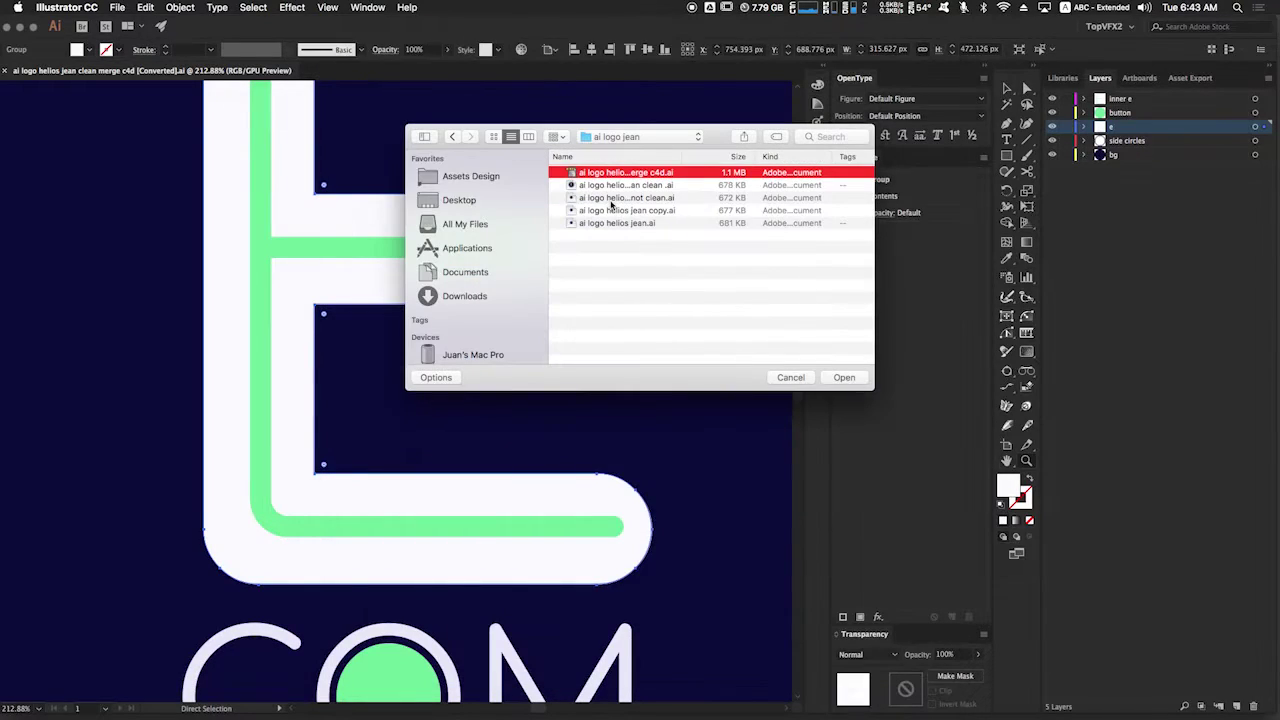
- Preview and open the logo file ai logo helios jean not clean.ai
{"action": "key", "text": "Down"}
{"action": "key", "text": "Down"}
{"action": "key", "text": "space"}
{"action": "key", "text": "space"}
{"action": "key", "text": "Return"}
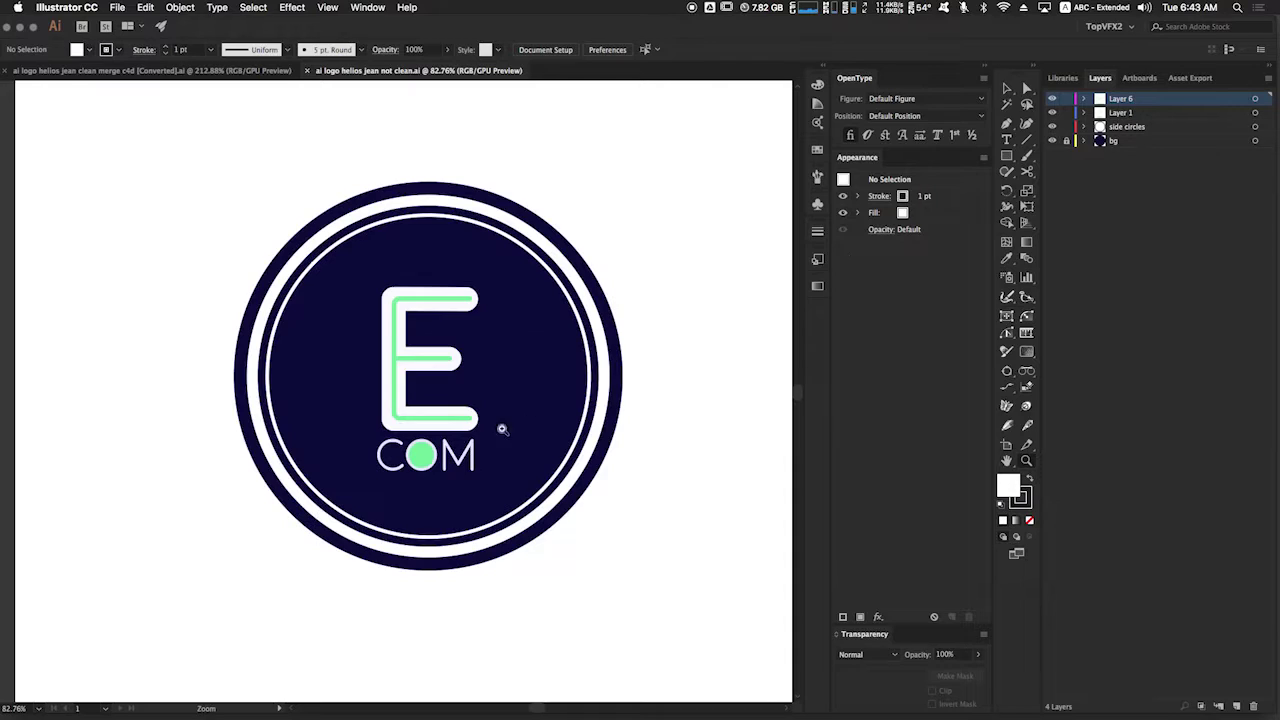
- Select the white E group and examine its outline closely where a straight edge meets the rounded end
{"action": "left_click_drag", "start_coordinate": [425, 409], "coordinate": [540, 309]}
{"action": "key", "text": "v"}
{"action": "left_click", "coordinate": [482, 418]}
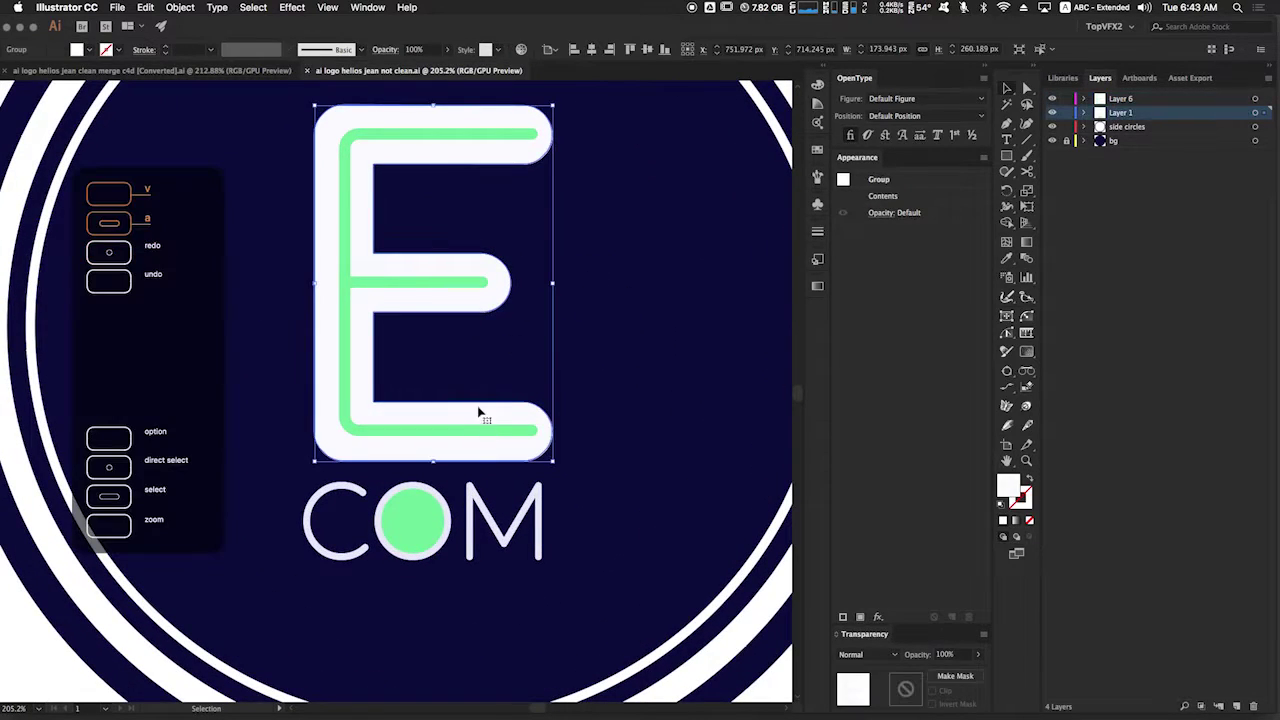
{"action": "key", "text": "z"}
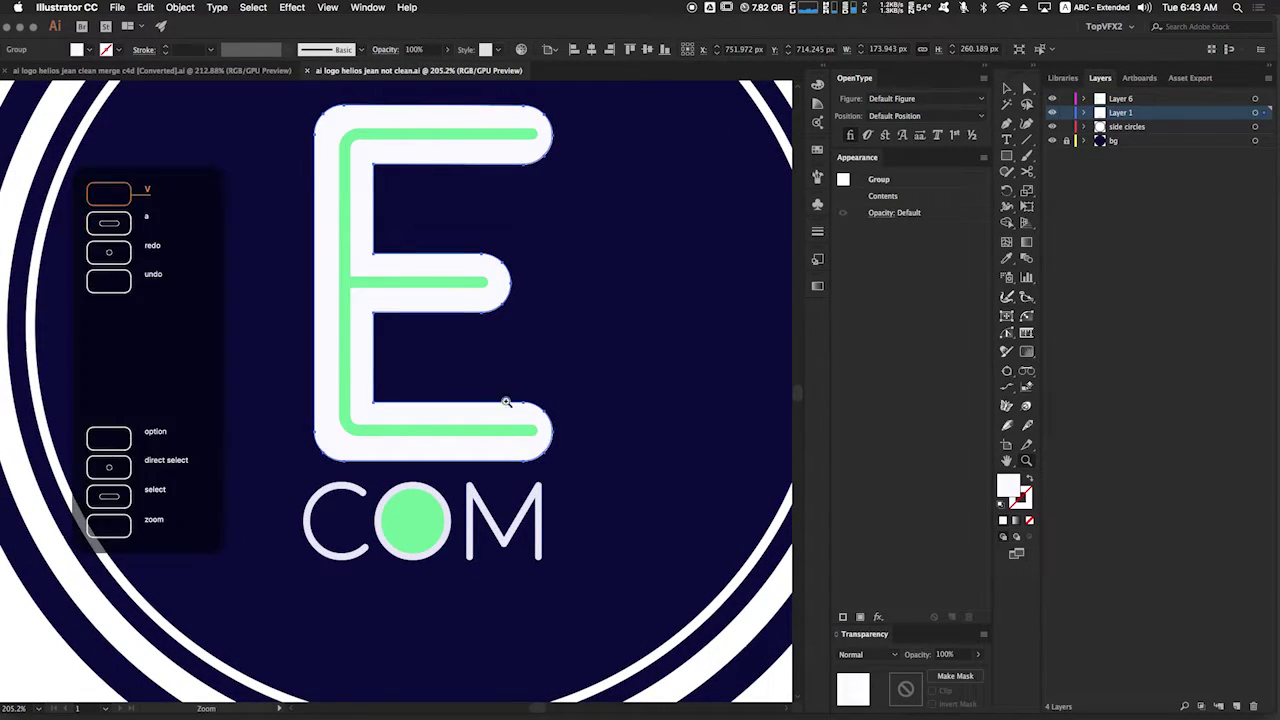
{"action": "left_click_drag", "start_coordinate": [513, 174], "coordinate": [740, 95]}
{"action": "left_click_drag", "start_coordinate": [600, 243], "coordinate": [554, 363]}
{"action": "left_click_drag", "start_coordinate": [491, 277], "coordinate": [815, 152]}
{"action": "left_click_drag", "start_coordinate": [571, 277], "coordinate": [520, 390]}
{"action": "left_click_drag", "start_coordinate": [495, 349], "coordinate": [783, 203]}
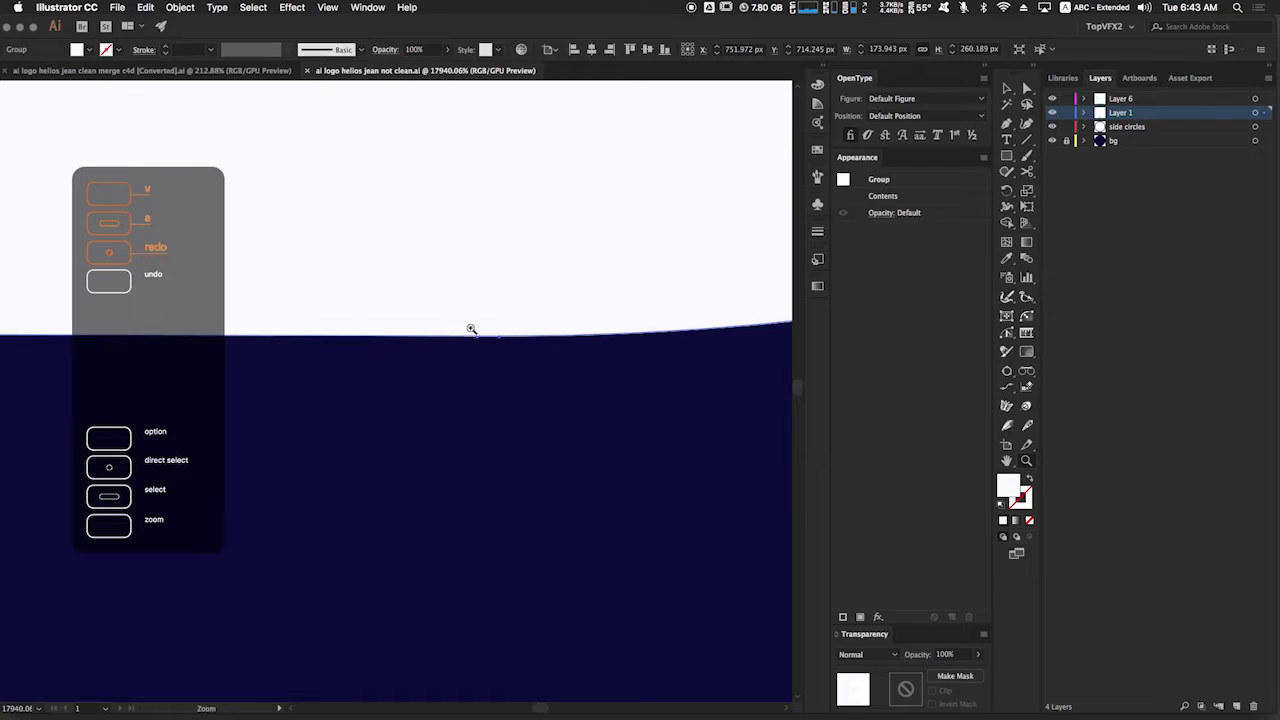
{"action": "left_click_drag", "start_coordinate": [490, 380], "coordinate": [494, 453]}
- Select the letter M's compound path in COM so its anchor points show
{"action": "left_click_drag", "start_coordinate": [530, 397], "coordinate": [200, 577]}
{"action": "left_click_drag", "start_coordinate": [270, 520], "coordinate": [669, 469]}
{"action": "left_click_drag", "start_coordinate": [470, 420], "coordinate": [549, 452]}
{"action": "left_click_drag", "start_coordinate": [450, 487], "coordinate": [305, 525]}
{"action": "left_click_drag", "start_coordinate": [305, 524], "coordinate": [349, 555]}
{"action": "left_click_drag", "start_coordinate": [349, 555], "coordinate": [486, 205]}
{"action": "left_click_drag", "start_coordinate": [475, 470], "coordinate": [505, 244]}
{"action": "left_click_drag", "start_coordinate": [534, 498], "coordinate": [520, 249]}
{"action": "left_click_drag", "start_coordinate": [495, 484], "coordinate": [414, 233]}
{"action": "left_click_drag", "start_coordinate": [693, 387], "coordinate": [790, 320]}
{"action": "key", "text": "a"}
{"action": "left_click", "coordinate": [612, 385]}
- Examine the anchor points along the rounded lower vertex of the letter M
{"action": "left_click_drag", "start_coordinate": [580, 457], "coordinate": [785, 310]}
{"action": "key", "text": "super+z"}
{"action": "key", "text": "z"}
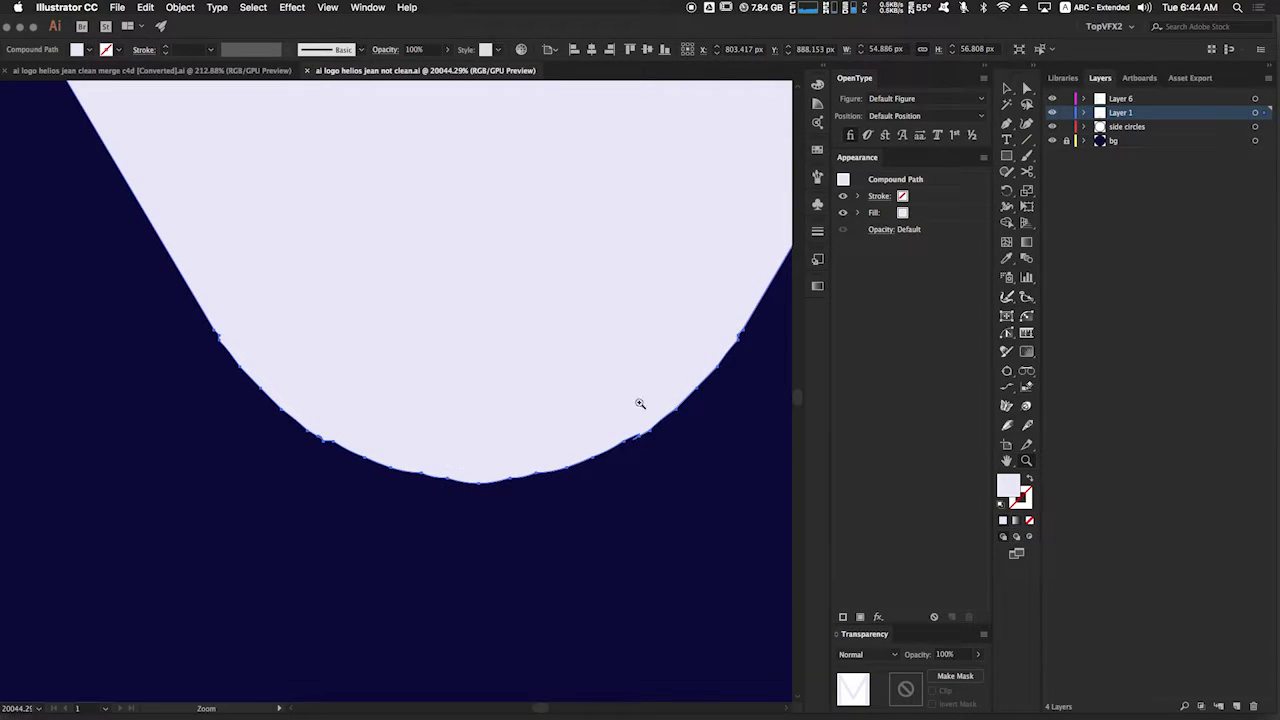
{"action": "left_click_drag", "start_coordinate": [718, 339], "coordinate": [656, 393]}
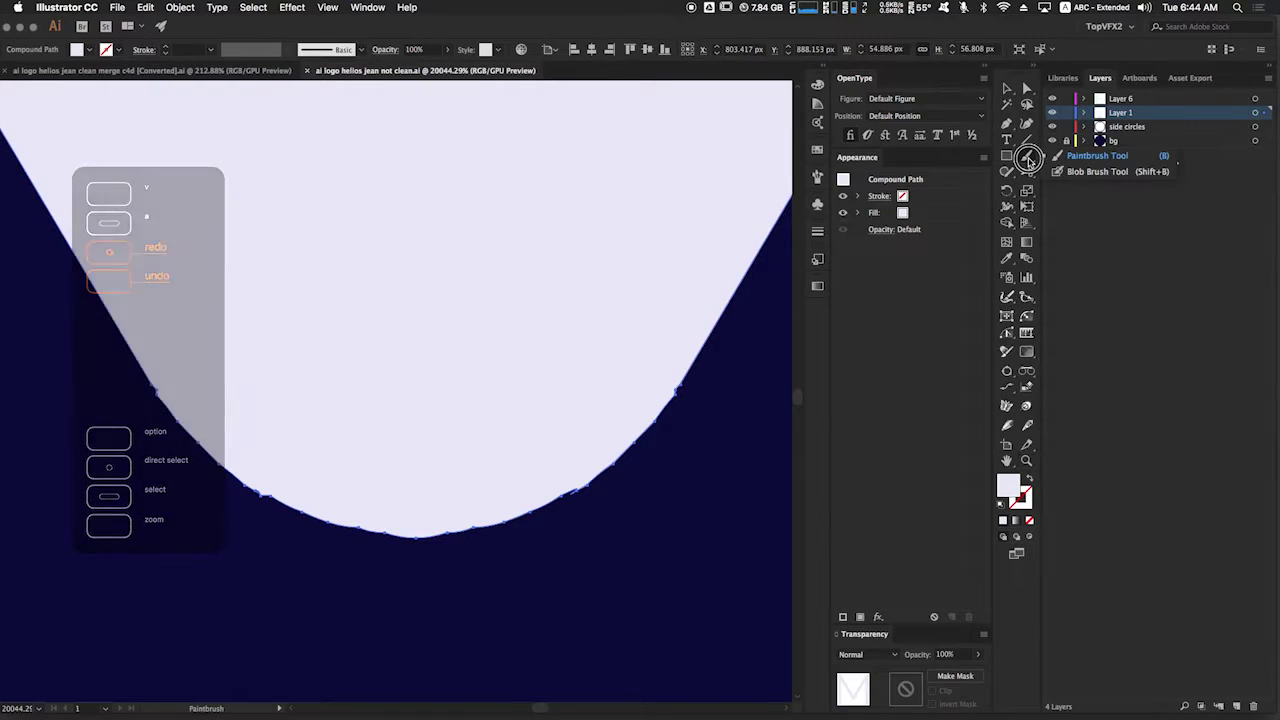
- Look through the drawing, reshaping and transform tool groups for a tool that smooths paths
{"action": "left_click", "coordinate": [1005, 157]}
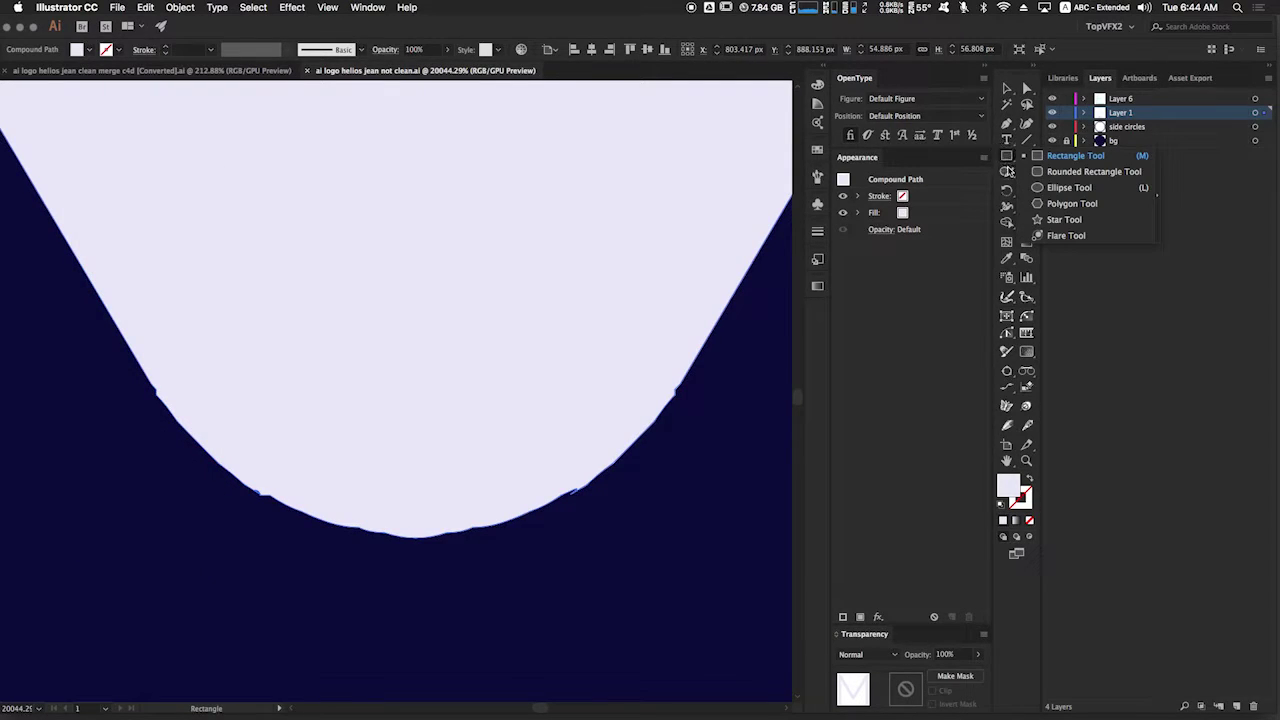
{"action": "left_click", "coordinate": [1010, 141]}
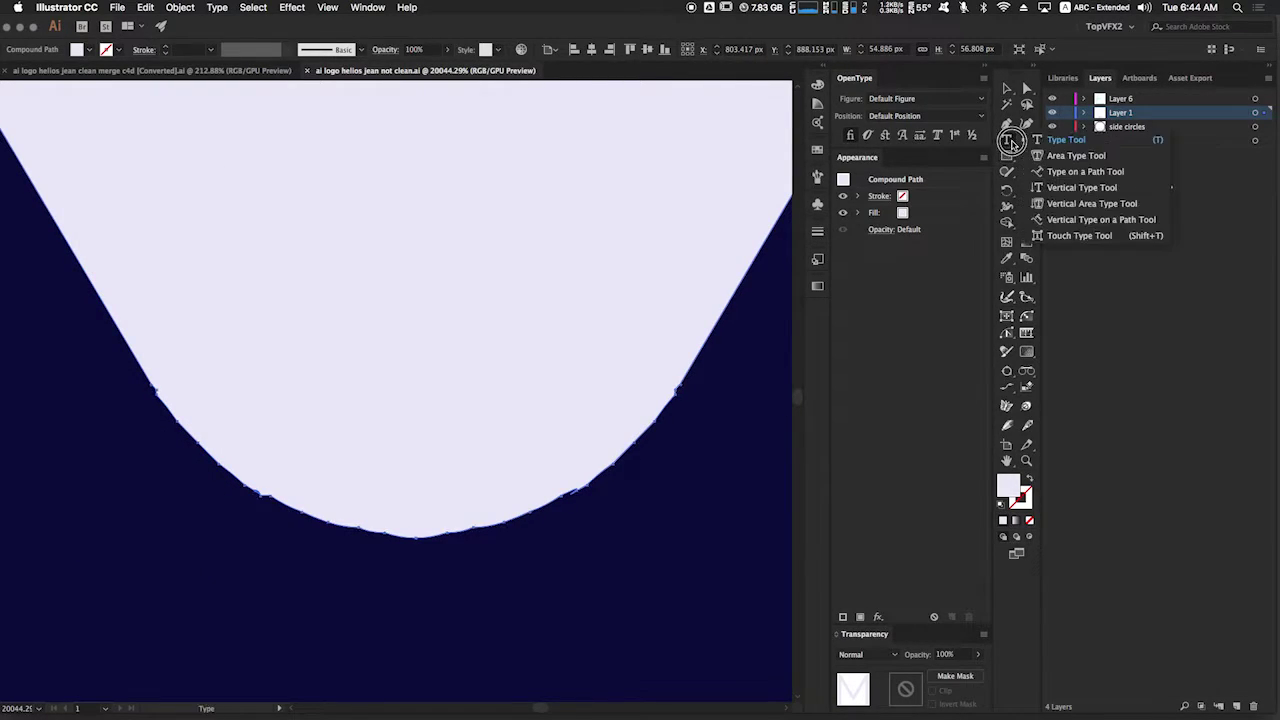
{"action": "left_click", "coordinate": [1010, 127]}
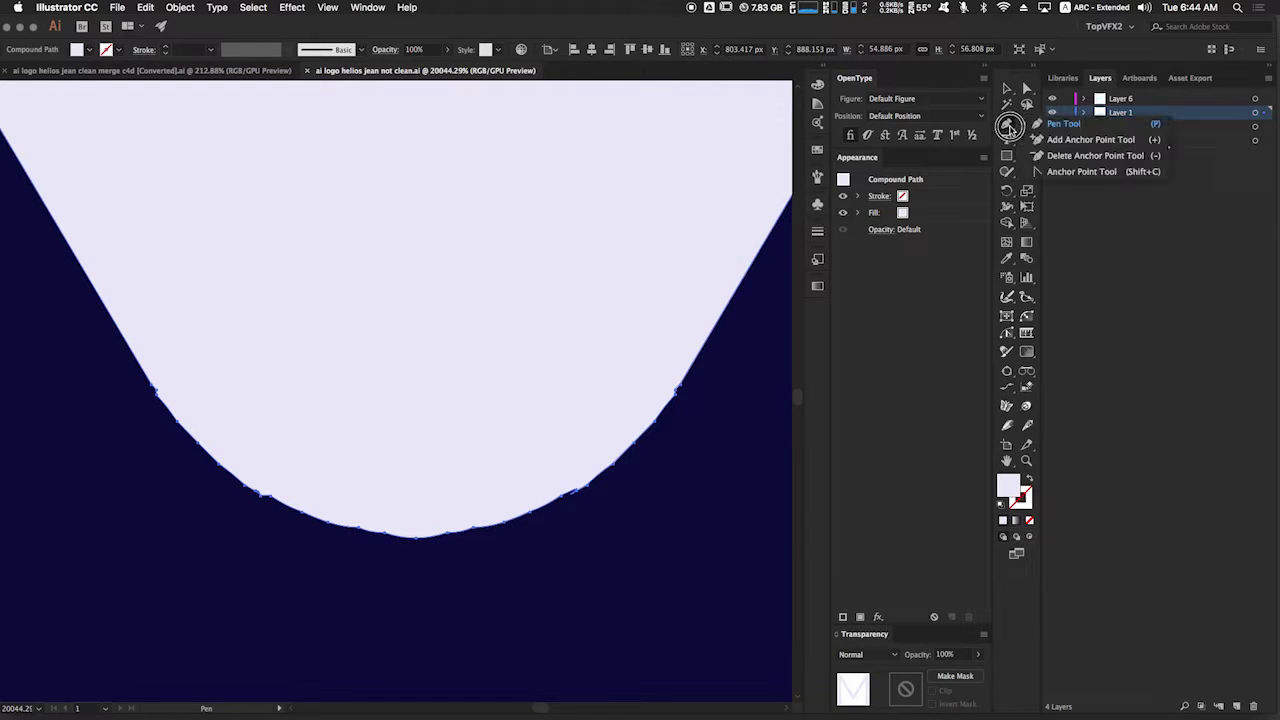
{"action": "left_click", "coordinate": [1007, 297]}
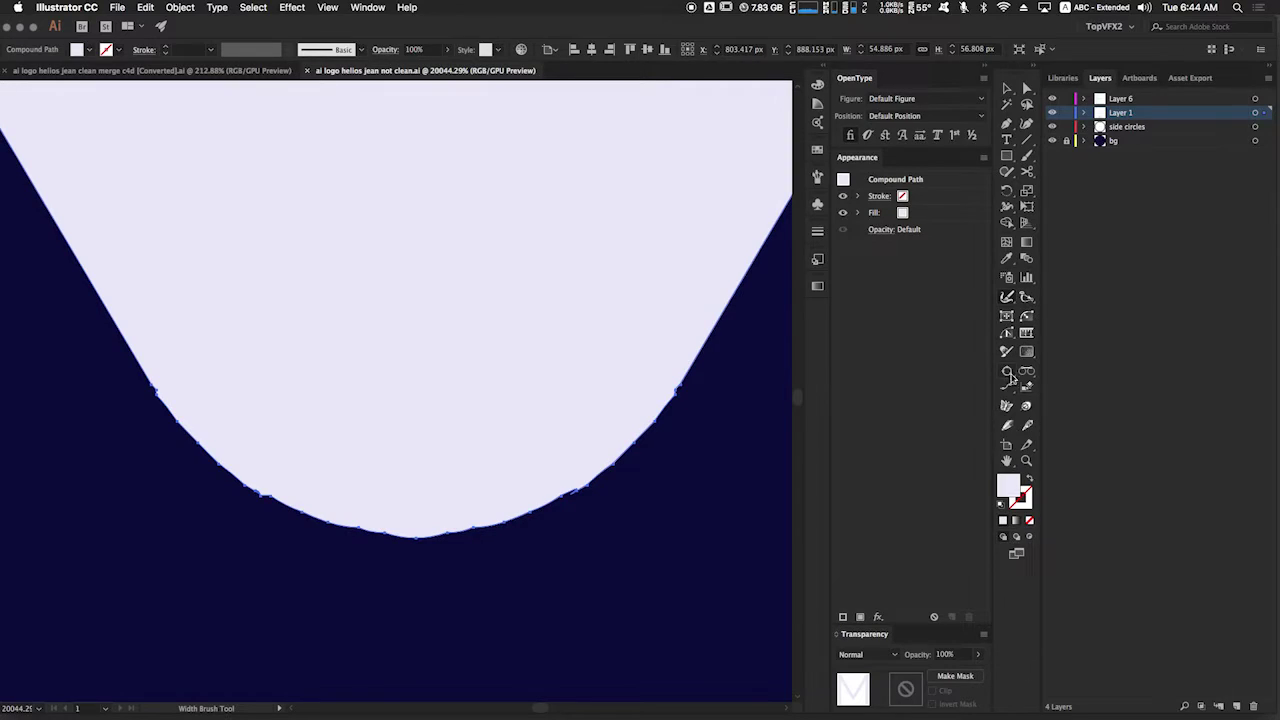
{"action": "left_click", "coordinate": [1007, 426]}
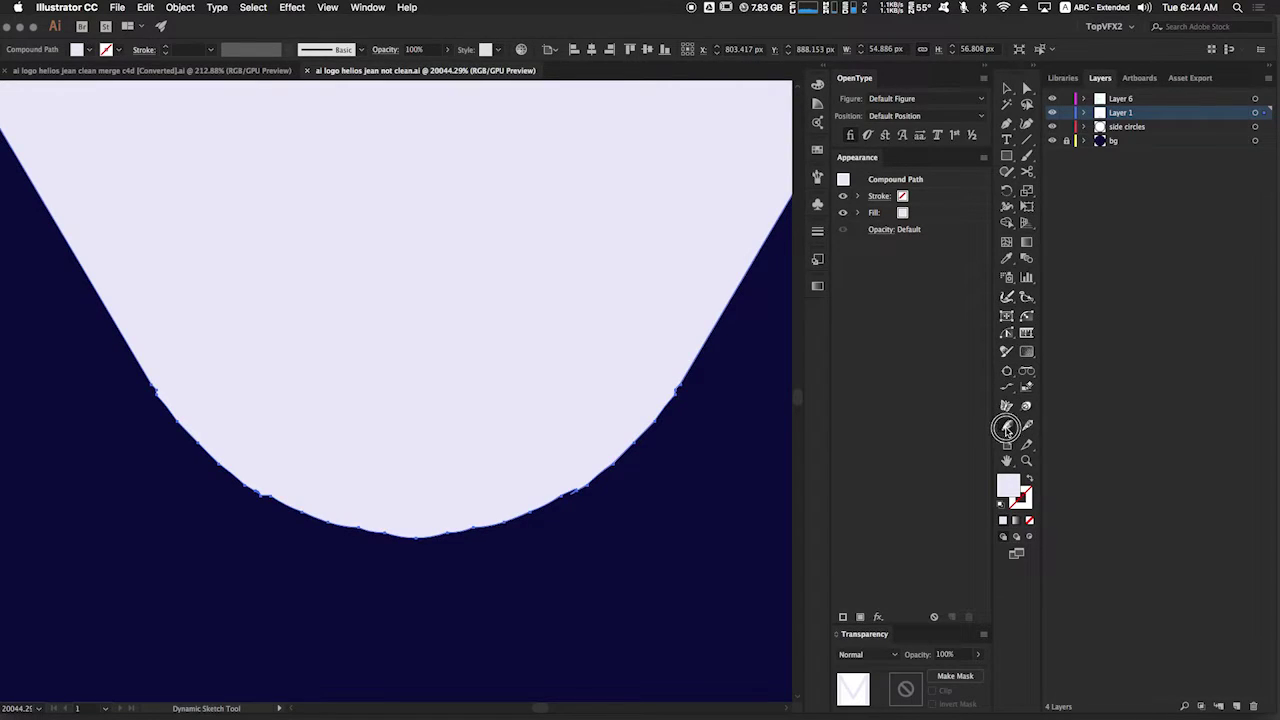
{"action": "left_click", "coordinate": [1007, 221]}
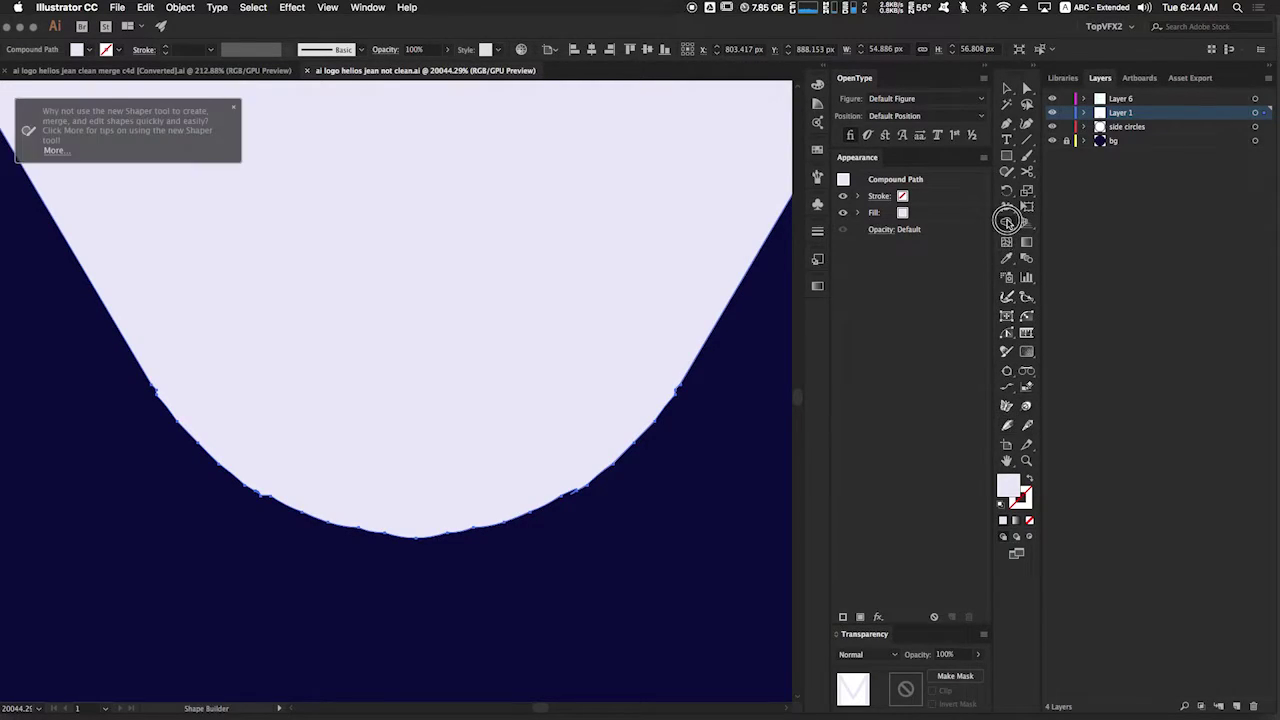
{"action": "left_click", "coordinate": [1006, 207]}
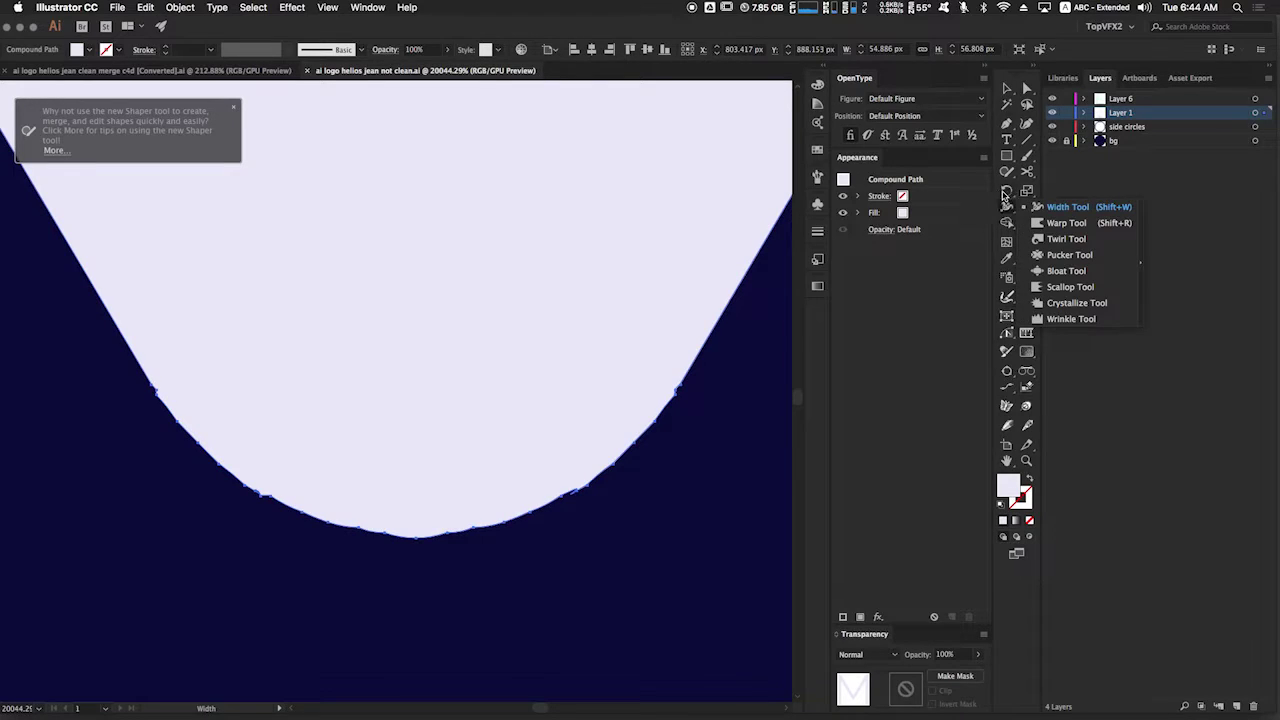
{"action": "left_click", "coordinate": [1005, 191]}
{"action": "left_click", "coordinate": [1026, 207]}
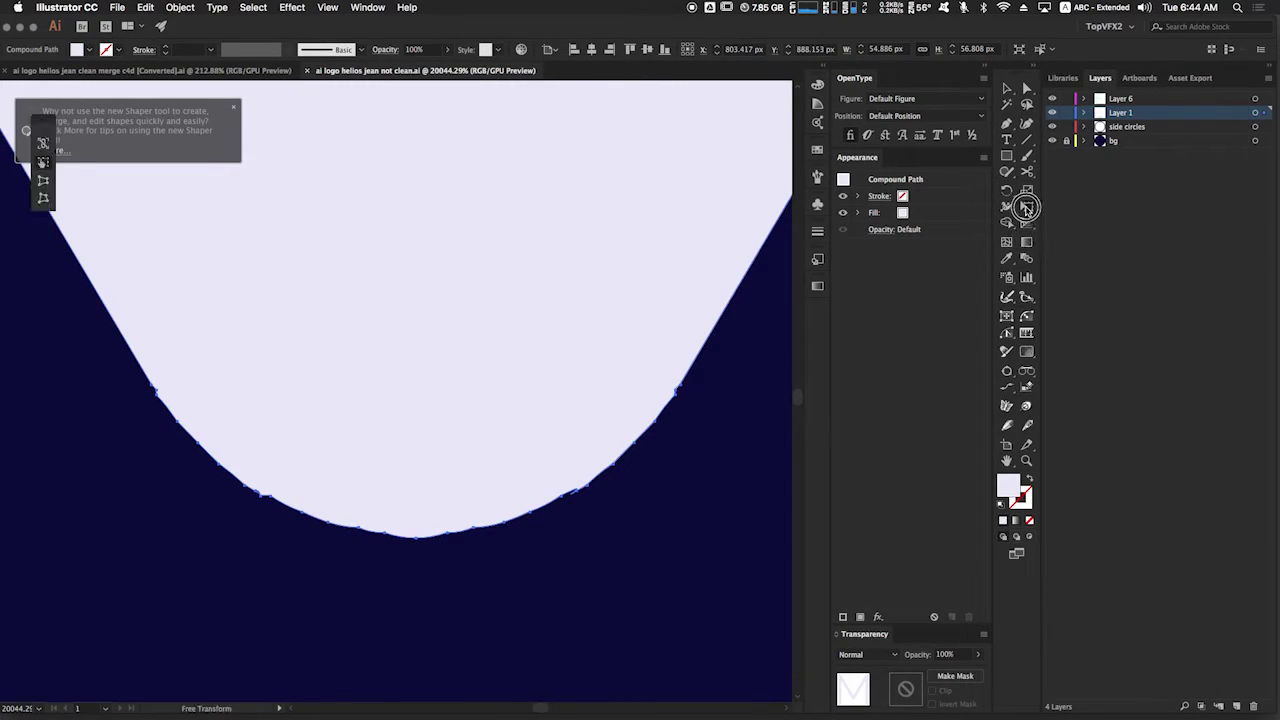
{"action": "left_click", "coordinate": [1029, 172]}
- Smooth the jagged curve around the letter M's rounded lower vertex with the Smooth Tool
{"action": "left_click", "coordinate": [1008, 172]}
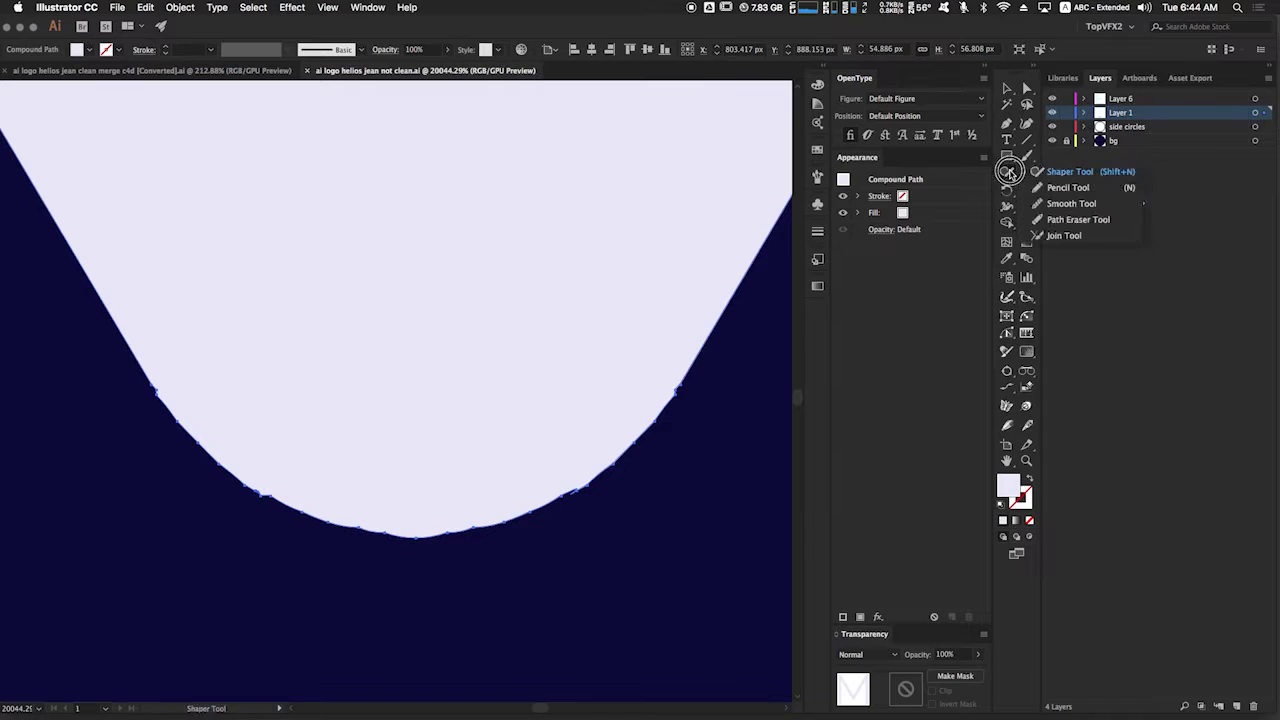
{"action": "left_click", "coordinate": [1064, 206]}
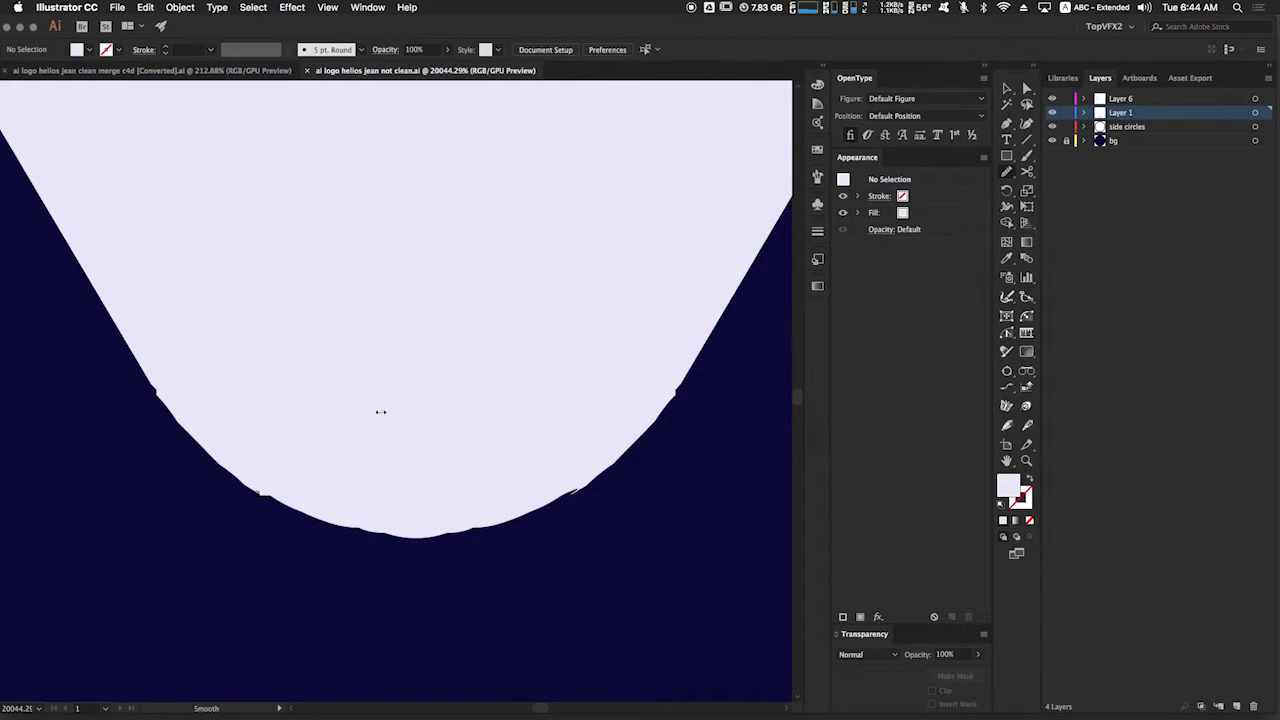
{"action": "key", "text": "a"}
{"action": "left_click", "coordinate": [414, 429]}
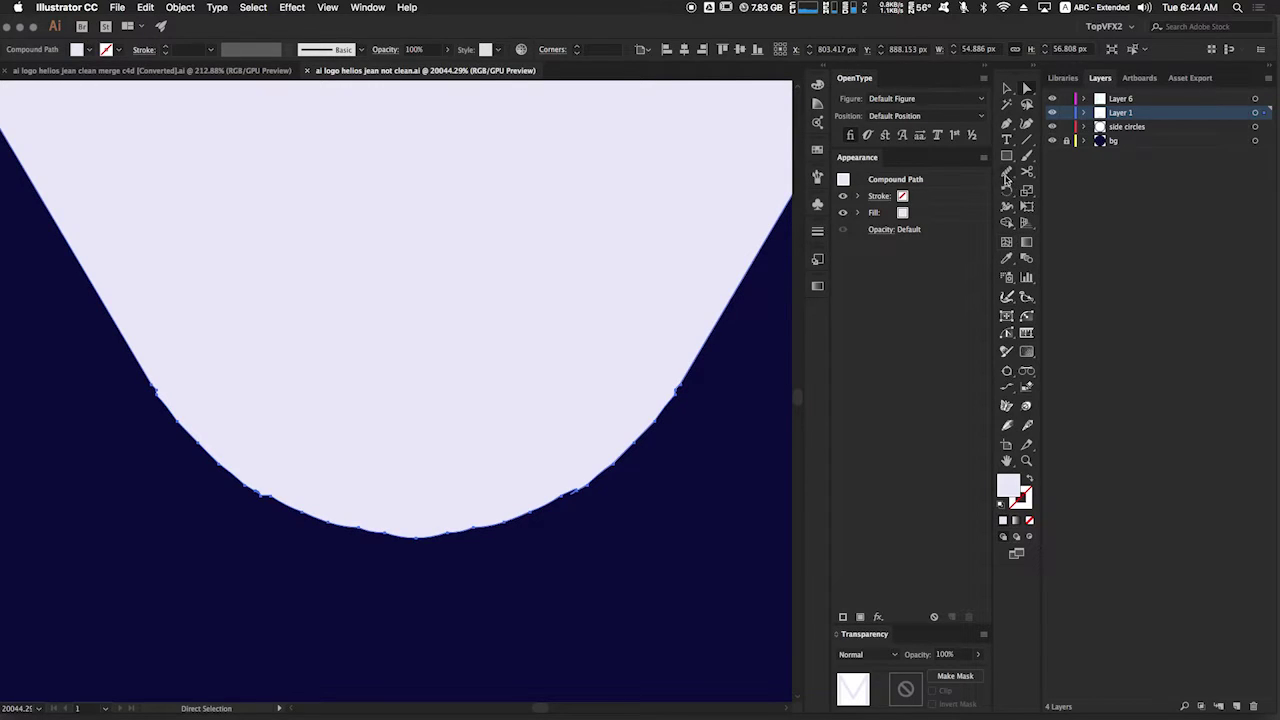
{"action": "left_click", "coordinate": [1007, 175]}
{"action": "mouse_move", "coordinate": [146, 380]}
{"action": "left_mouse_down"}
{"action": "mouse_move", "coordinate": [189, 437]}
{"action": "mouse_move", "coordinate": [317, 517]}
{"action": "mouse_move", "coordinate": [469, 517]}
{"action": "mouse_move", "coordinate": [734, 300]}
{"action": "left_mouse_up"}
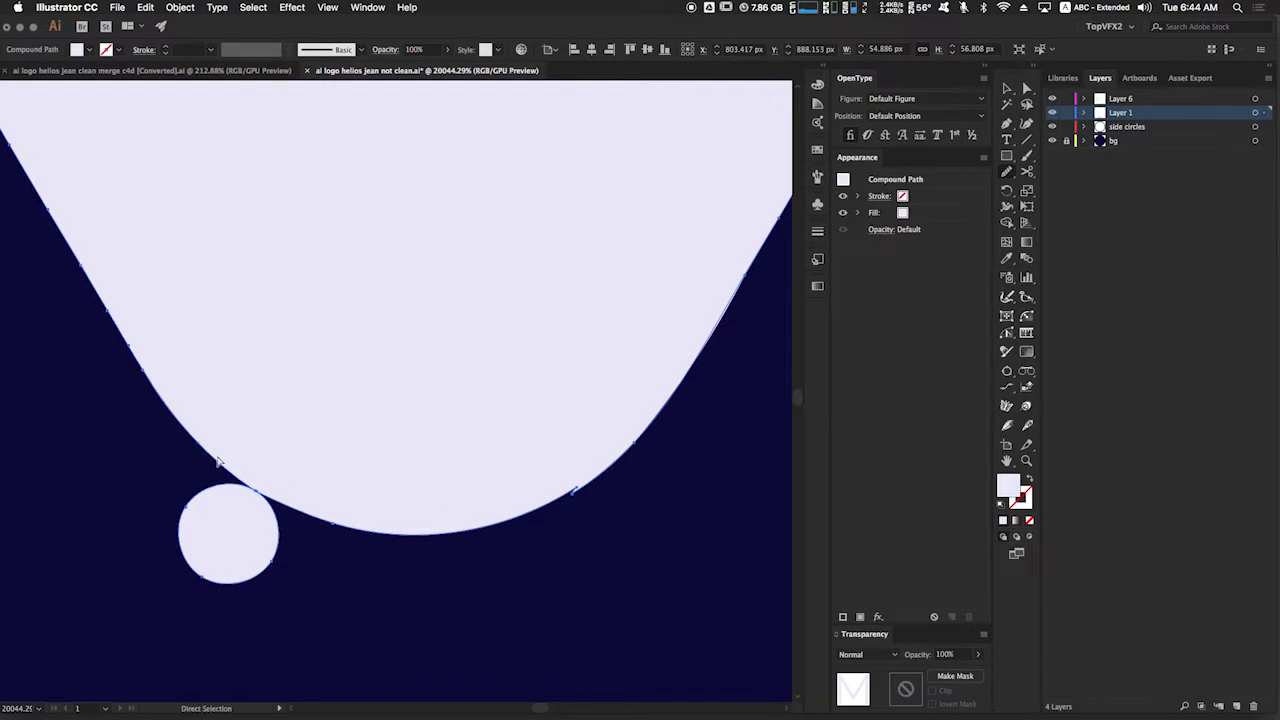
{"action": "key", "text": "super+z"}
{"action": "left_click_drag", "start_coordinate": [157, 367], "coordinate": [687, 255]}
{"action": "mouse_move", "coordinate": [690, 363]}
{"action": "left_mouse_down"}
{"action": "mouse_move", "coordinate": [431, 491]}
{"action": "mouse_move", "coordinate": [191, 317]}
{"action": "mouse_move", "coordinate": [691, 357]}
{"action": "mouse_move", "coordinate": [682, 362]}
{"action": "left_mouse_up"}
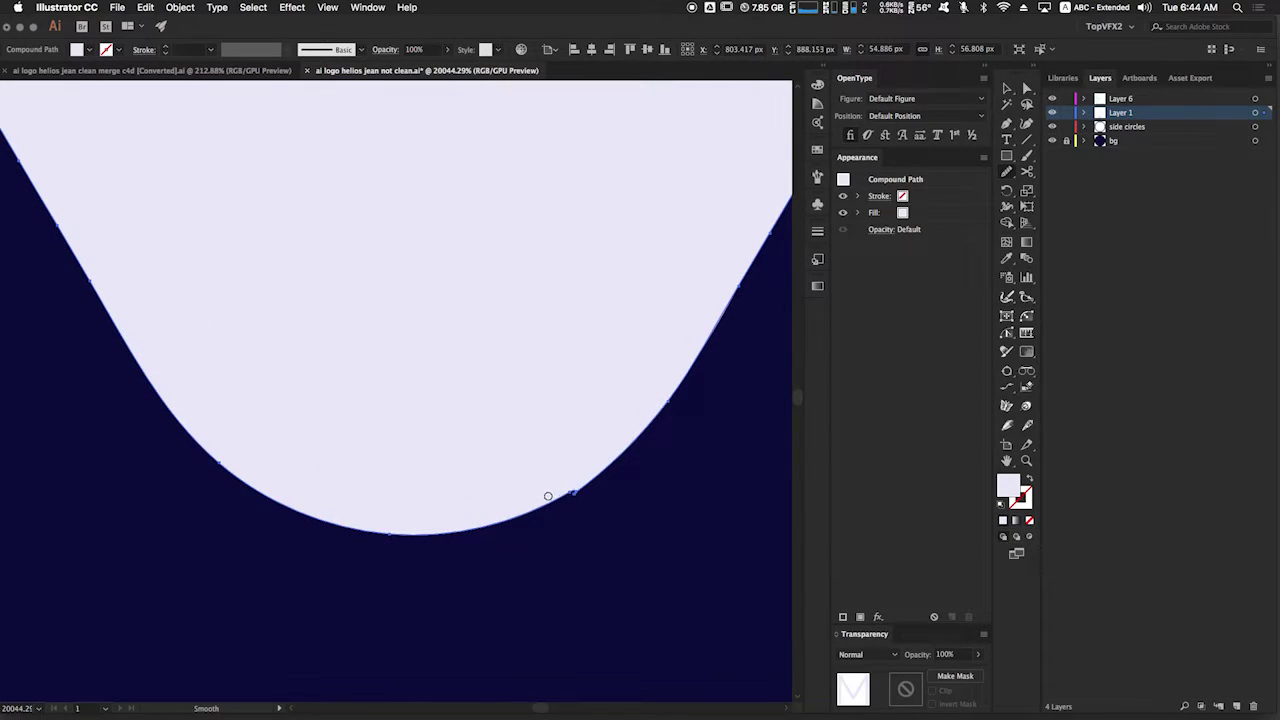
{"action": "left_click_drag", "start_coordinate": [560, 491], "coordinate": [565, 484]}
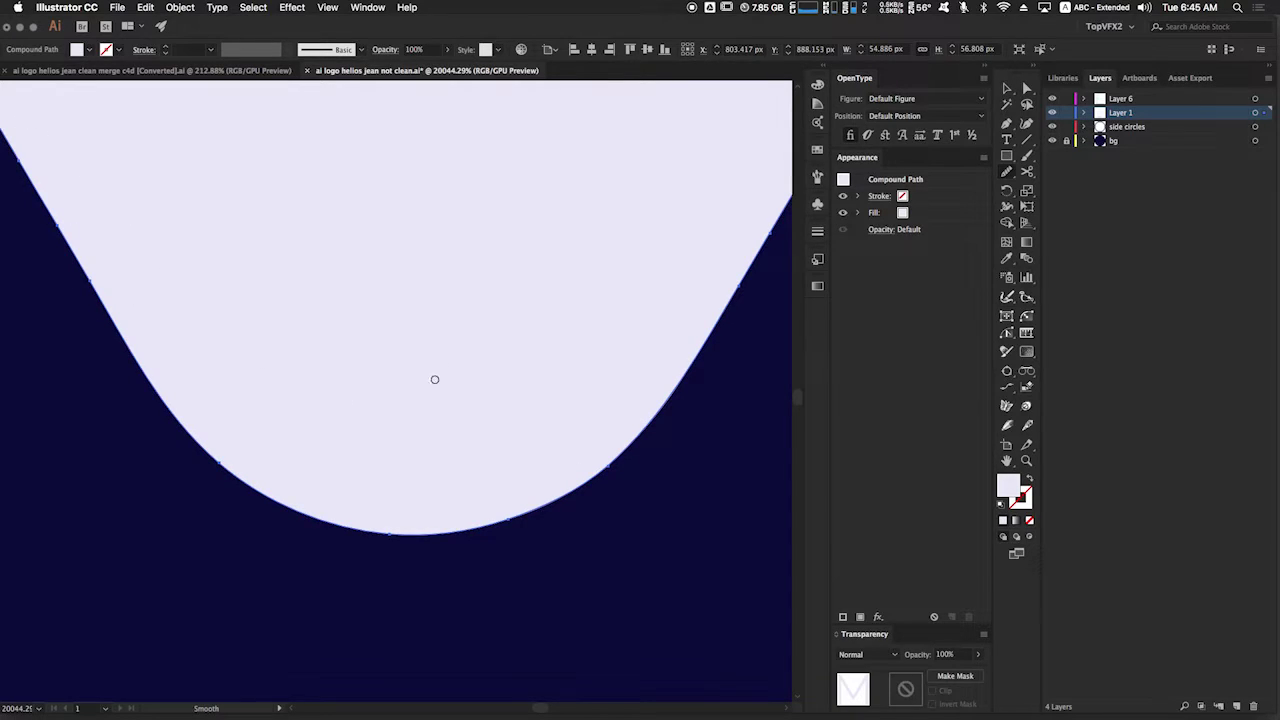
- Try smoothing the M's straight edges beside the rounded vertex and undo the last two changes
{"action": "left_click_drag", "start_coordinate": [93, 275], "coordinate": [98, 284]}
{"action": "left_click_drag", "start_coordinate": [771, 204], "coordinate": [643, 397]}
{"action": "left_click_drag", "start_coordinate": [768, 229], "coordinate": [691, 352]}
{"action": "key", "text": "super+z"}
{"action": "key", "text": "super+z"}
- Select the white E group above the M so its anchor points show
{"action": "left_click_drag", "start_coordinate": [600, 355], "coordinate": [388, 497]}
{"action": "left_click_drag", "start_coordinate": [516, 418], "coordinate": [531, 498]}
{"action": "left_click_drag", "start_coordinate": [511, 305], "coordinate": [494, 628]}
{"action": "left_click_drag", "start_coordinate": [471, 429], "coordinate": [516, 597]}
{"action": "left_click_drag", "start_coordinate": [552, 397], "coordinate": [384, 520]}
{"action": "left_click_drag", "start_coordinate": [451, 347], "coordinate": [487, 577]}
{"action": "left_click_drag", "start_coordinate": [523, 401], "coordinate": [400, 515]}
{"action": "left_click_drag", "start_coordinate": [551, 344], "coordinate": [589, 475]}
{"action": "left_click_drag", "start_coordinate": [595, 356], "coordinate": [469, 580]}
{"action": "left_click_drag", "start_coordinate": [568, 406], "coordinate": [474, 456]}
{"action": "left_click", "coordinate": [541, 438]}
{"action": "left_click", "coordinate": [488, 412], "text": "super"}
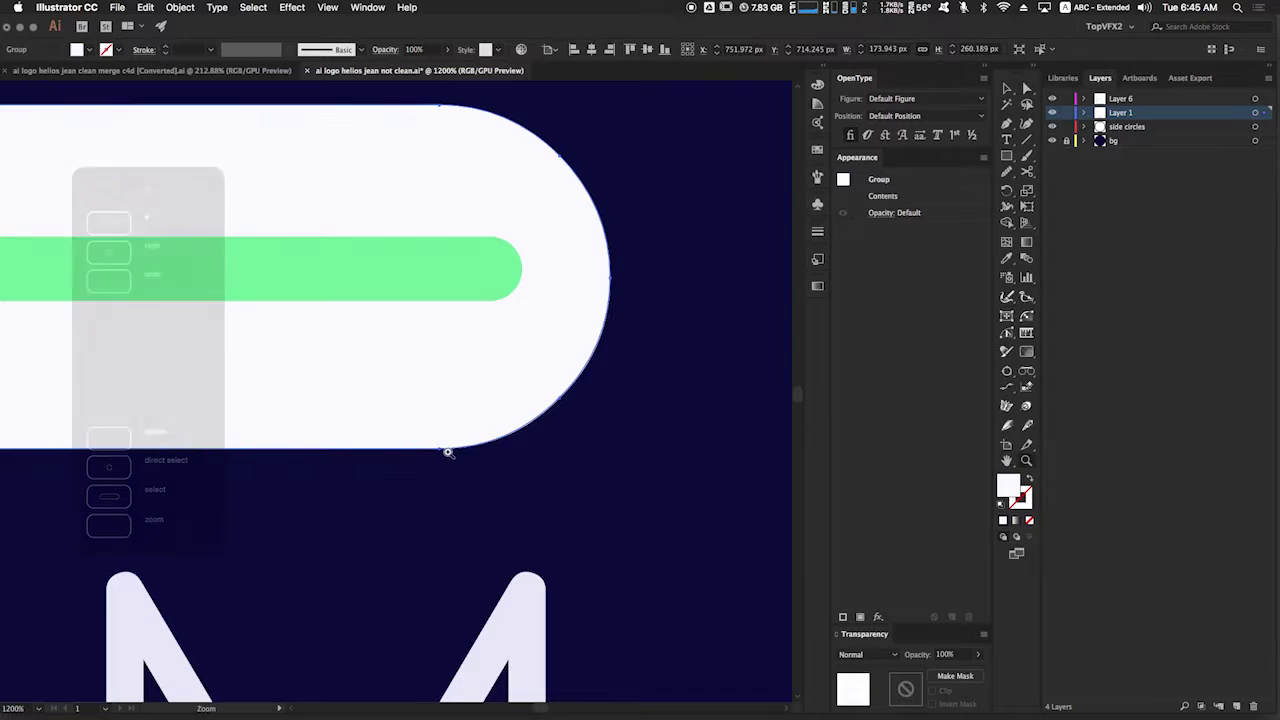
- Delete the redundant anchor point on the lower edge of the E's top arm, where it meets the rounded end
{"action": "left_click_drag", "start_coordinate": [428, 505], "coordinate": [335, 577]}
{"action": "left_click_drag", "start_coordinate": [375, 578], "coordinate": [494, 580]}
{"action": "left_click_drag", "start_coordinate": [509, 358], "coordinate": [452, 591]}
{"action": "left_click_drag", "start_coordinate": [509, 305], "coordinate": [452, 494]}
{"action": "left_click_drag", "start_coordinate": [543, 384], "coordinate": [830, 254]}
{"action": "left_click_drag", "start_coordinate": [589, 342], "coordinate": [808, 256]}
{"action": "key", "text": "a"}
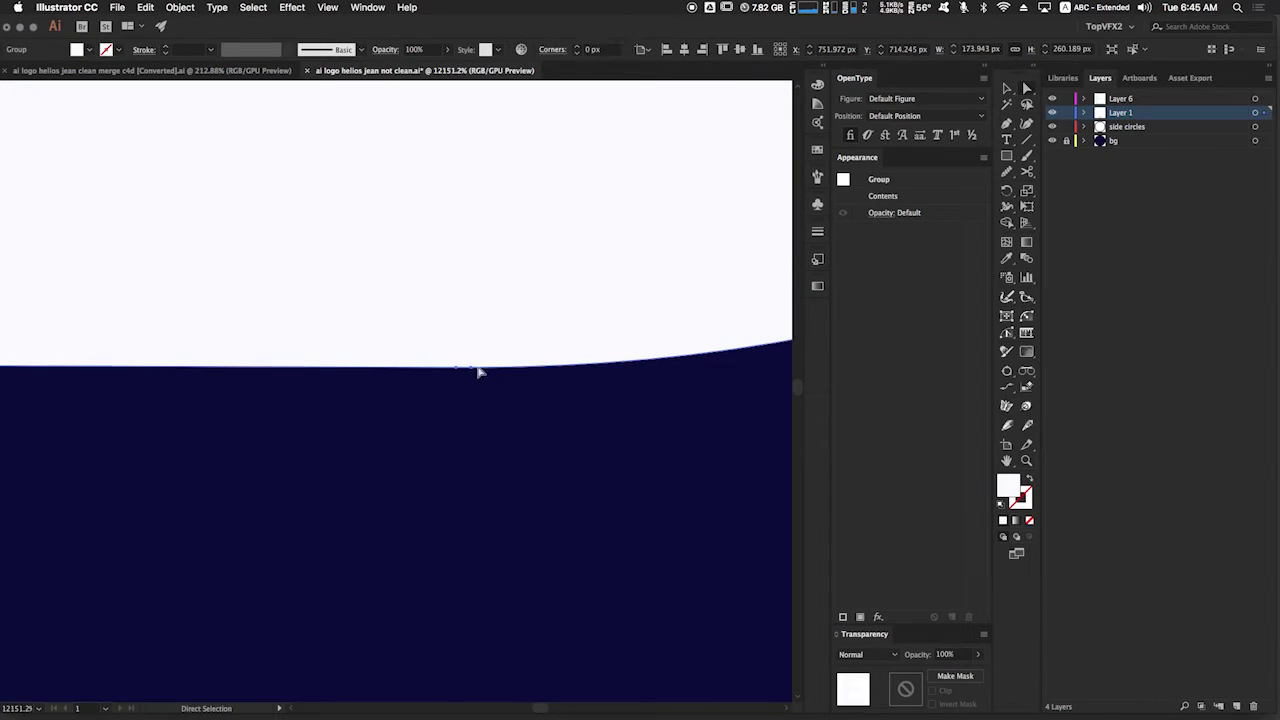
{"action": "left_click", "coordinate": [455, 369]}
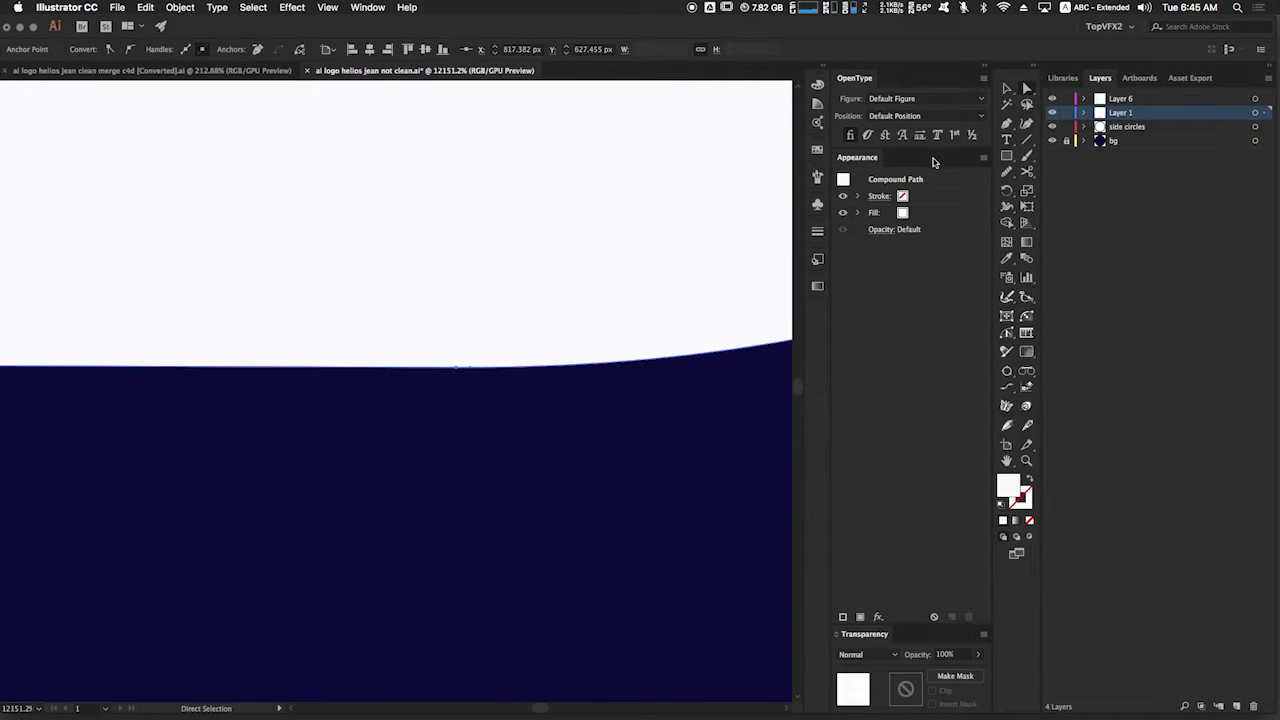
{"action": "left_click", "coordinate": [1006, 130]}
{"action": "left_click_drag", "start_coordinate": [1006, 126], "coordinate": [1058, 157]}
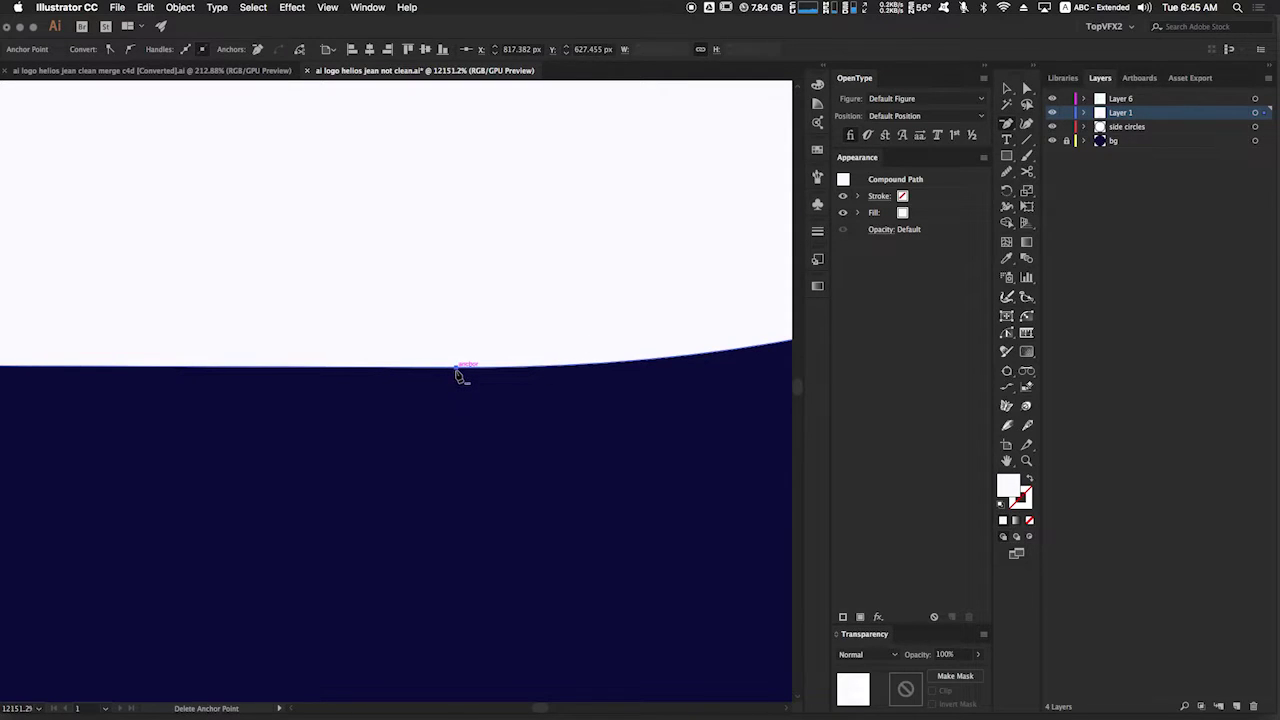
{"action": "key", "text": "z"}
{"action": "left_click_drag", "start_coordinate": [631, 386], "coordinate": [264, 592]}
{"action": "mouse_move", "coordinate": [471, 400]}
{"action": "left_mouse_down"}
{"action": "mouse_move", "coordinate": [384, 462]}
{"action": "mouse_move", "coordinate": [323, 551]}
{"action": "mouse_move", "coordinate": [450, 414]}
{"action": "left_mouse_up"}
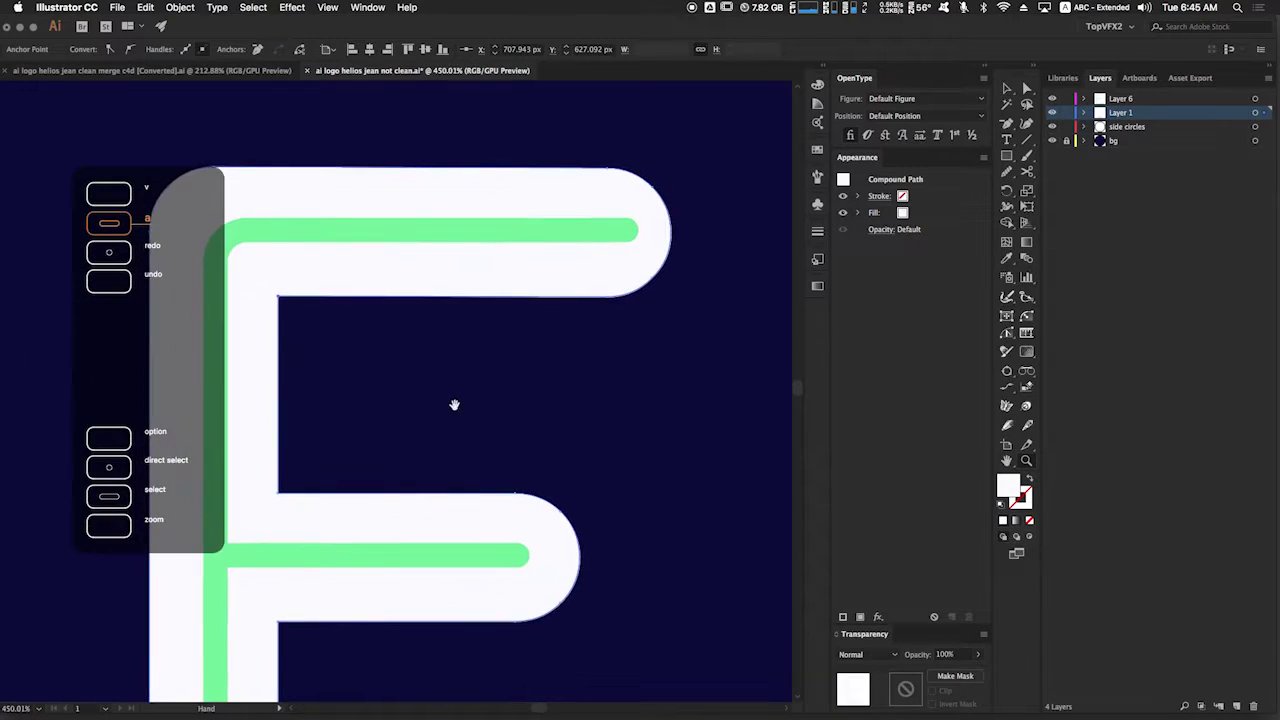
- Select the E again and look up the Create Outlines command for type
{"action": "key", "text": "a"}
{"action": "left_click", "coordinate": [409, 287]}
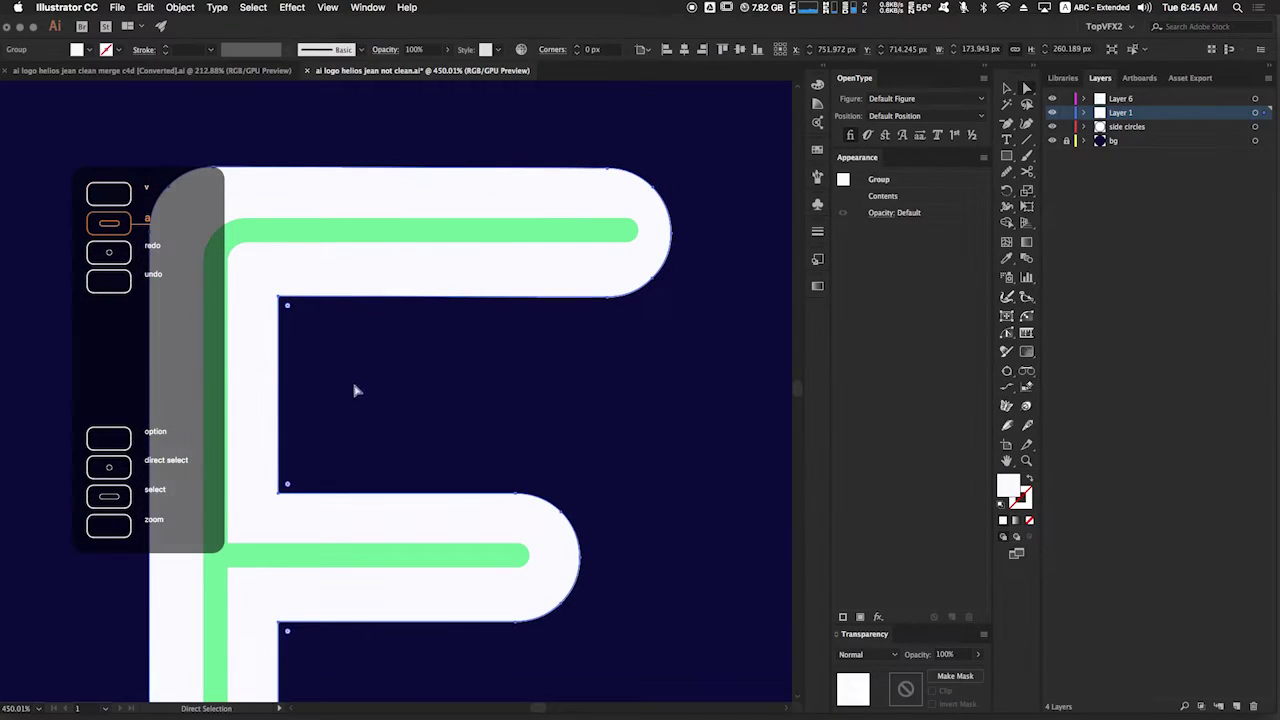
{"action": "left_click", "coordinate": [182, 8]}
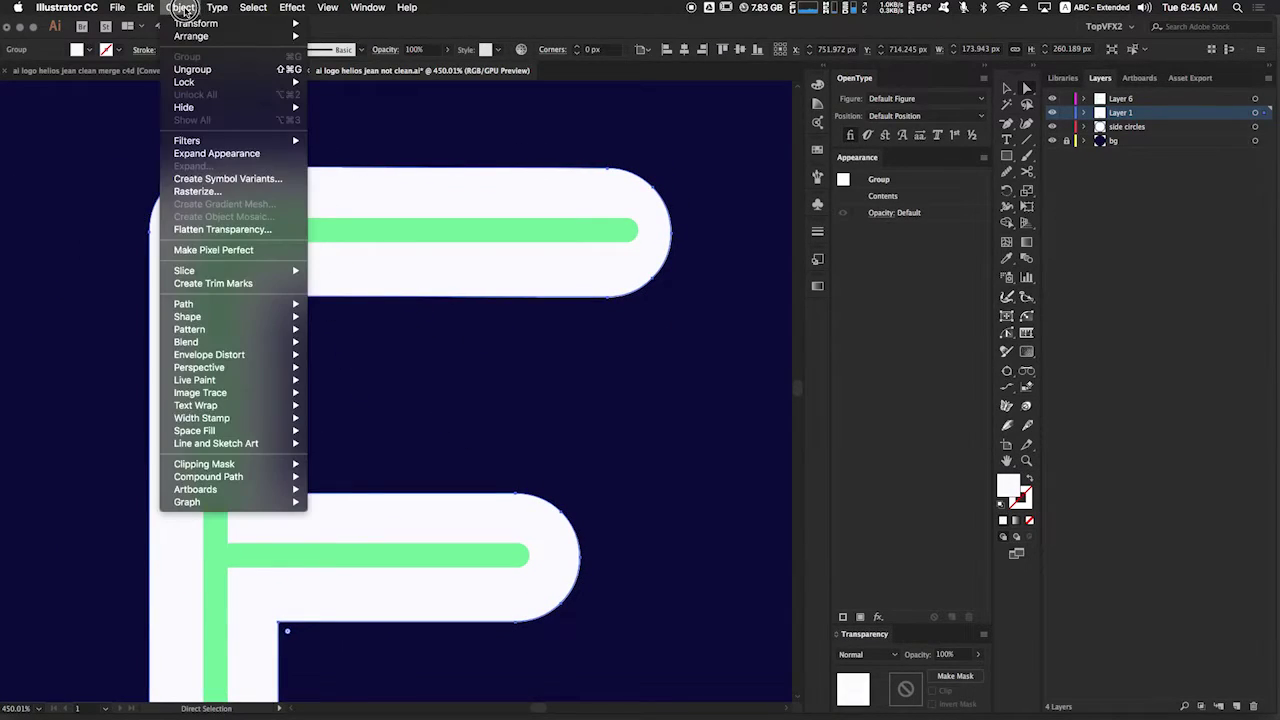
{"action": "mouse_move", "coordinate": [216, 8]}
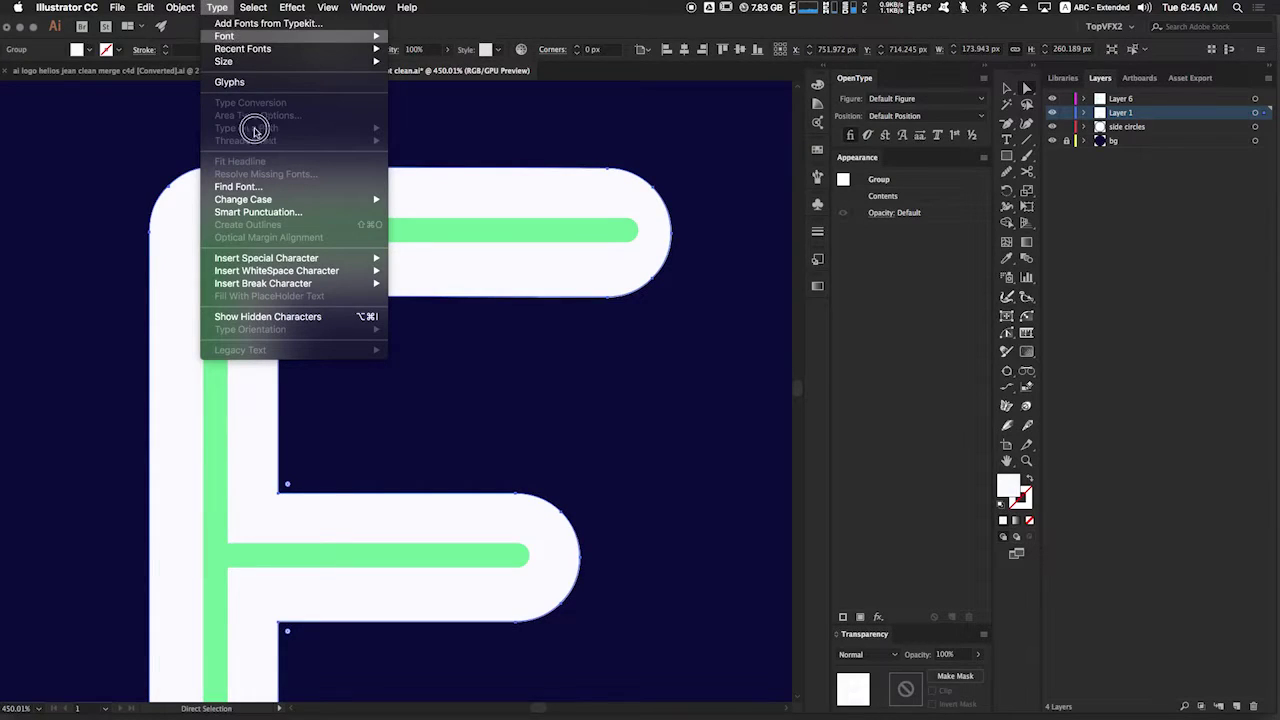
{"action": "mouse_move", "coordinate": [279, 201]}
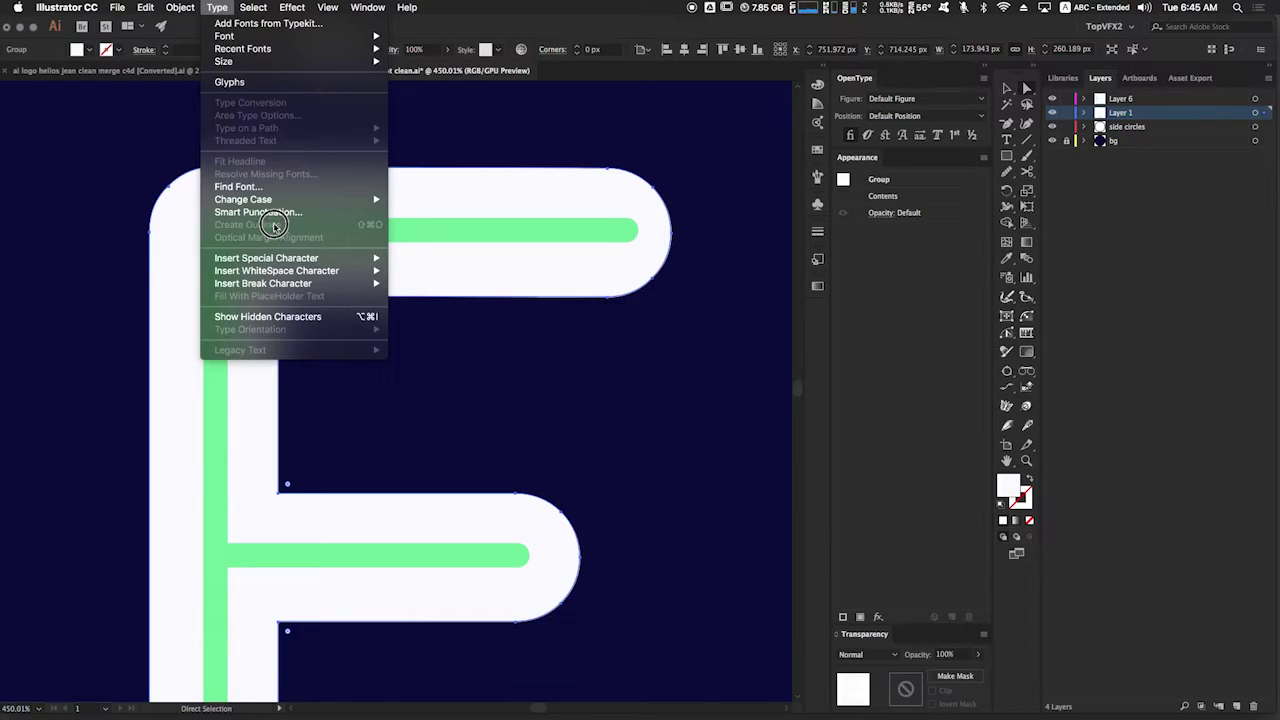
{"action": "left_click", "coordinate": [274, 226]}
- Try moving the anchor point where the E's top edge meets its rounded corner, undoing each move
{"action": "left_click", "coordinate": [517, 130]}
{"action": "left_click", "coordinate": [499, 193]}
{"action": "left_click", "coordinate": [214, 168]}
{"action": "left_click_drag", "start_coordinate": [214, 168], "coordinate": [315, 97]}
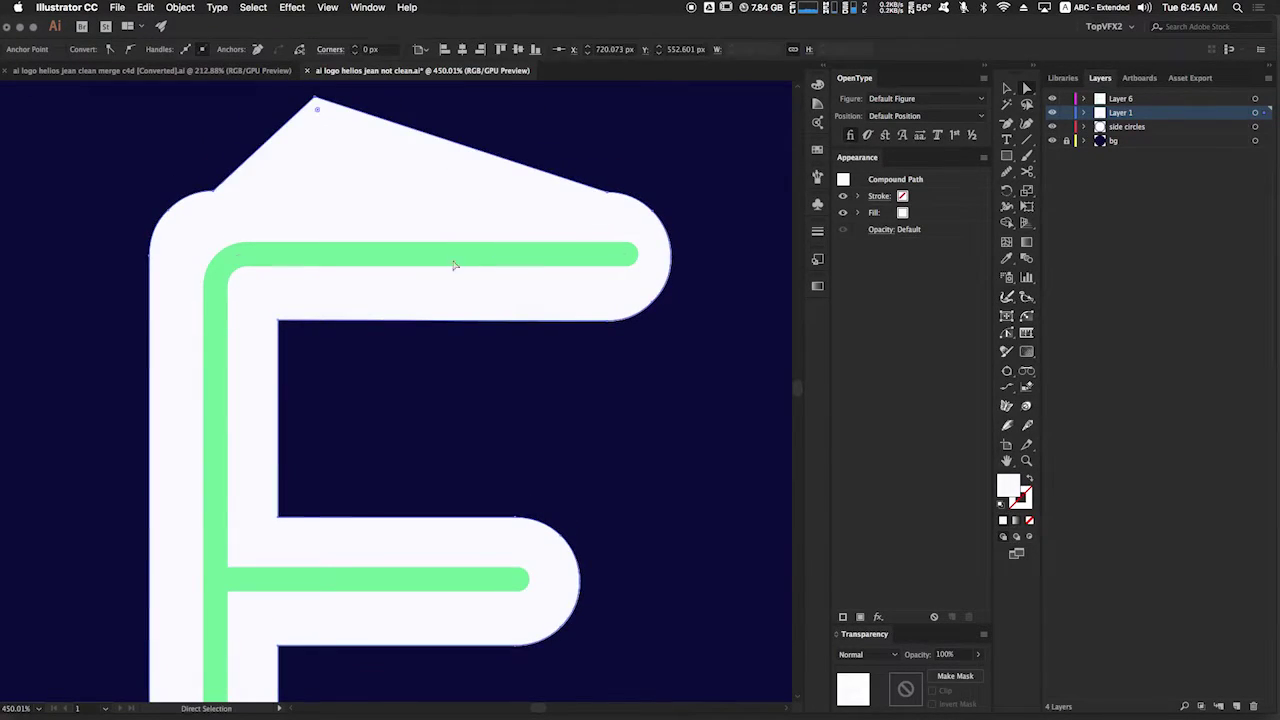
{"action": "key", "text": "super+z"}
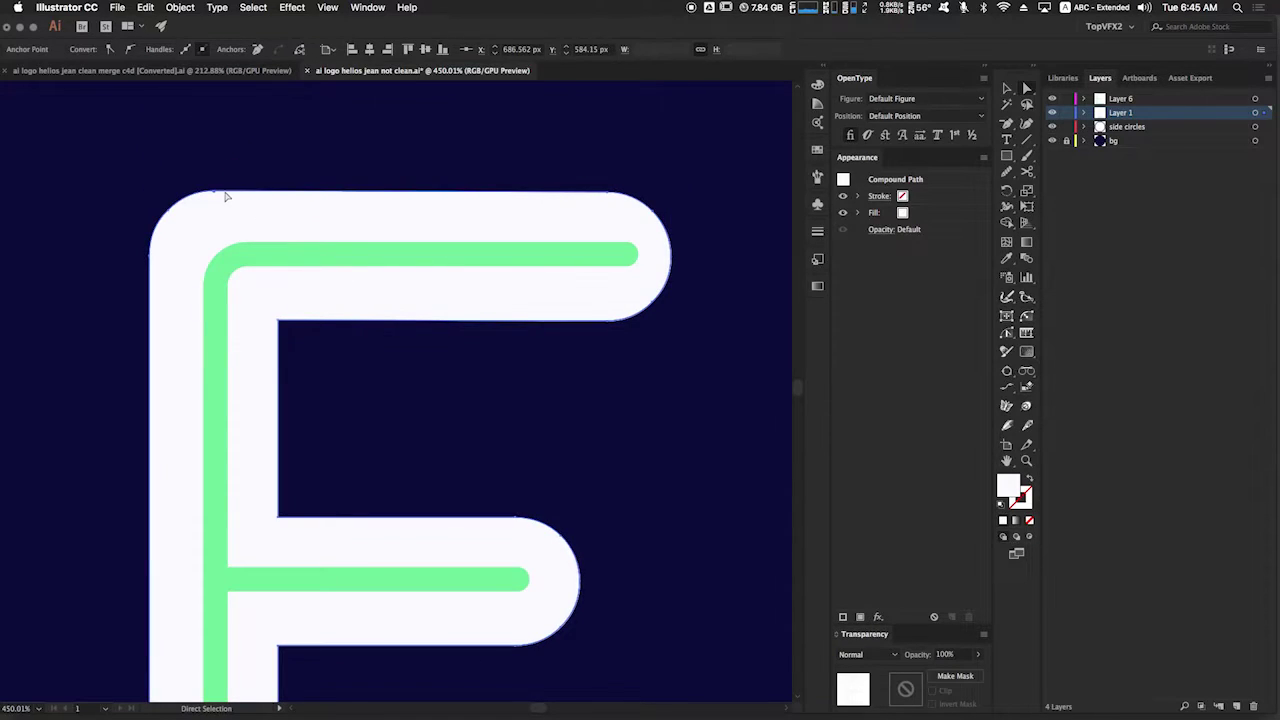
{"action": "left_click_drag", "start_coordinate": [214, 191], "coordinate": [332, 215]}
{"action": "key", "text": "super+z"}
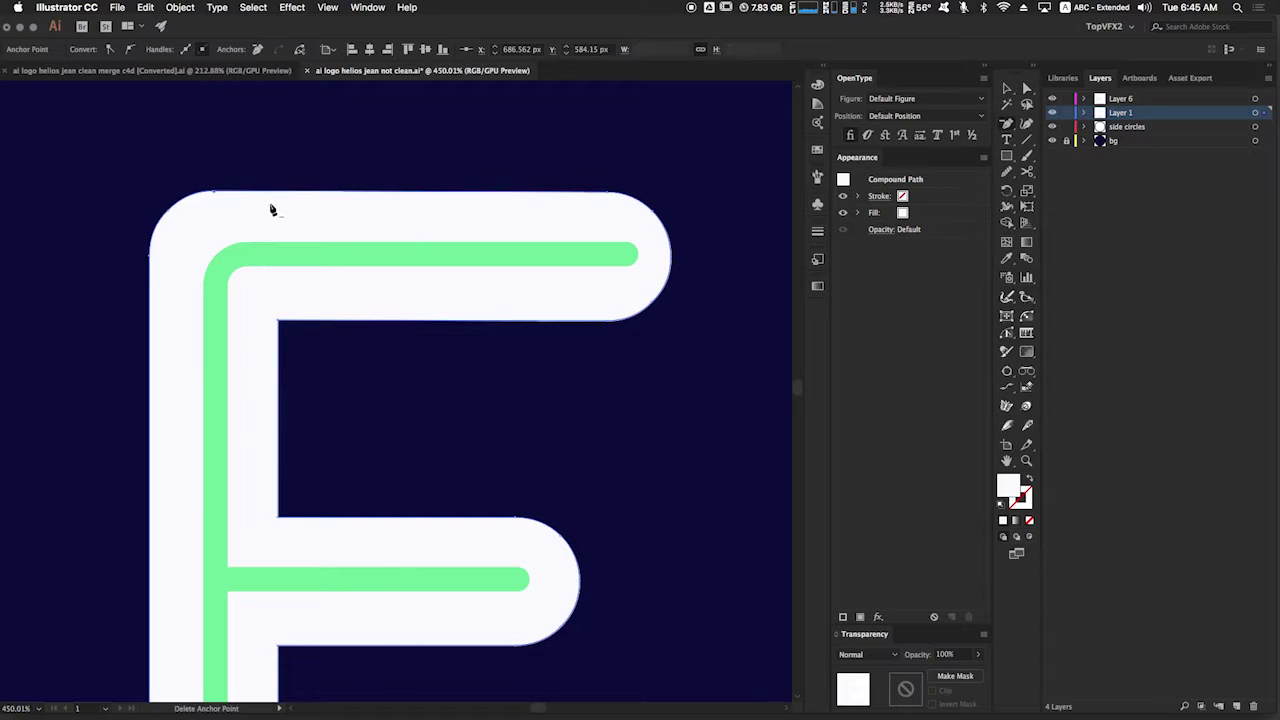
- Delete the redundant anchor point where the E's rounded upper corner meets its top edge, using the Delete Anchor Point Tool
{"action": "left_click", "coordinate": [217, 201]}
{"action": "key", "text": "Return"}
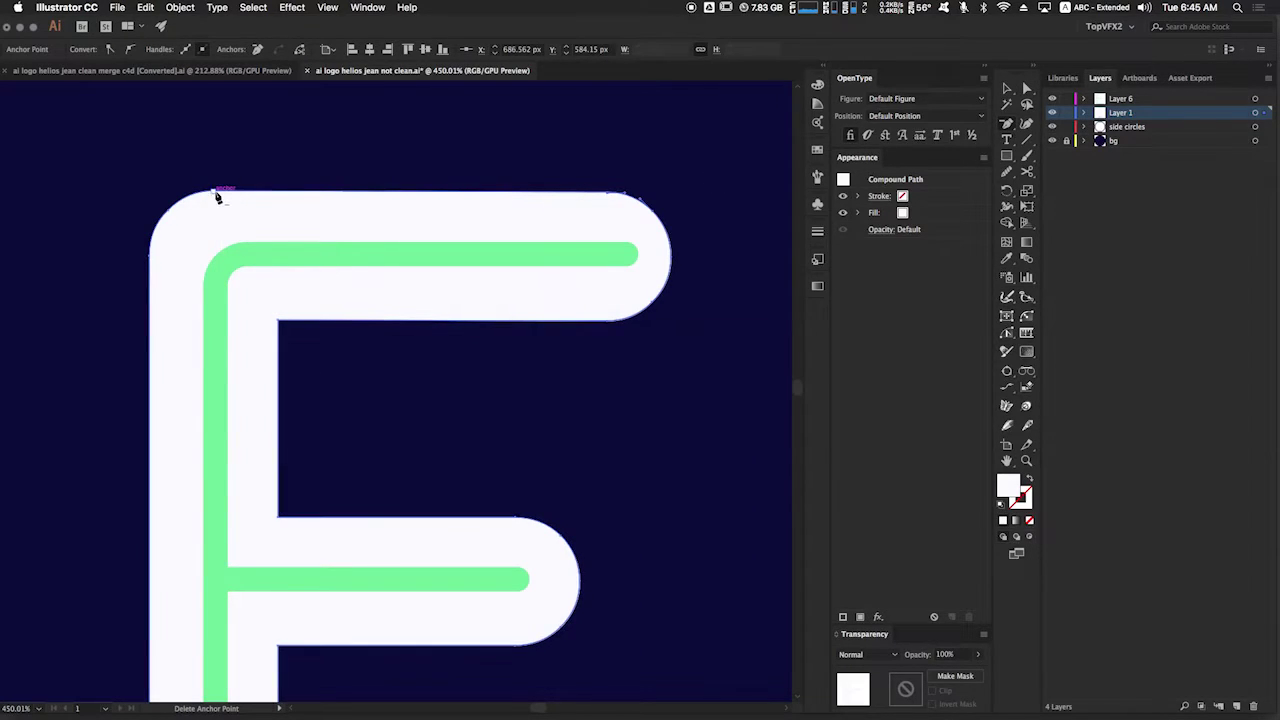
{"action": "key", "text": "v"}
{"action": "left_click", "coordinate": [310, 265]}
{"action": "left_click", "coordinate": [277, 227]}
{"action": "key", "text": "z"}
{"action": "left_click_drag", "start_coordinate": [208, 196], "coordinate": [678, 154]}
{"action": "key", "text": "space"}
{"action": "left_click_drag", "start_coordinate": [374, 258], "coordinate": [484, 508]}
{"action": "left_click_drag", "start_coordinate": [322, 372], "coordinate": [564, 292]}
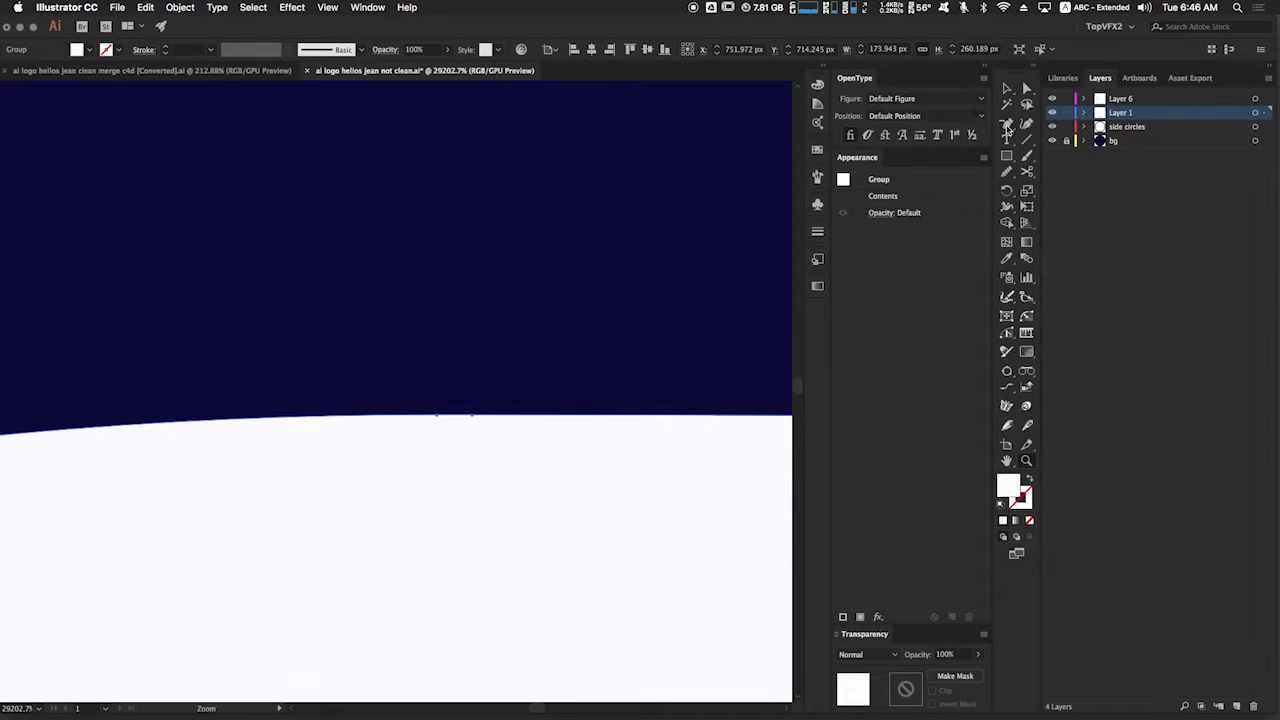
{"action": "left_click", "coordinate": [475, 416]}
- Review the E's outline and the whole letter, and deselect it
{"action": "key", "text": "z"}
{"action": "left_click_drag", "start_coordinate": [645, 310], "coordinate": [358, 544]}
{"action": "left_click_drag", "start_coordinate": [463, 431], "coordinate": [432, 298]}
{"action": "left_click_drag", "start_coordinate": [462, 346], "coordinate": [248, 558]}
{"action": "left_click_drag", "start_coordinate": [366, 434], "coordinate": [288, 250]}
{"action": "left_click_drag", "start_coordinate": [510, 330], "coordinate": [320, 450]}
{"action": "left_click_drag", "start_coordinate": [470, 435], "coordinate": [357, 386]}
{"action": "left_click_drag", "start_coordinate": [637, 307], "coordinate": [555, 266]}
{"action": "left_click_drag", "start_coordinate": [650, 286], "coordinate": [448, 430]}
{"action": "left_click_drag", "start_coordinate": [563, 353], "coordinate": [446, 331]}
{"action": "key", "text": "v"}
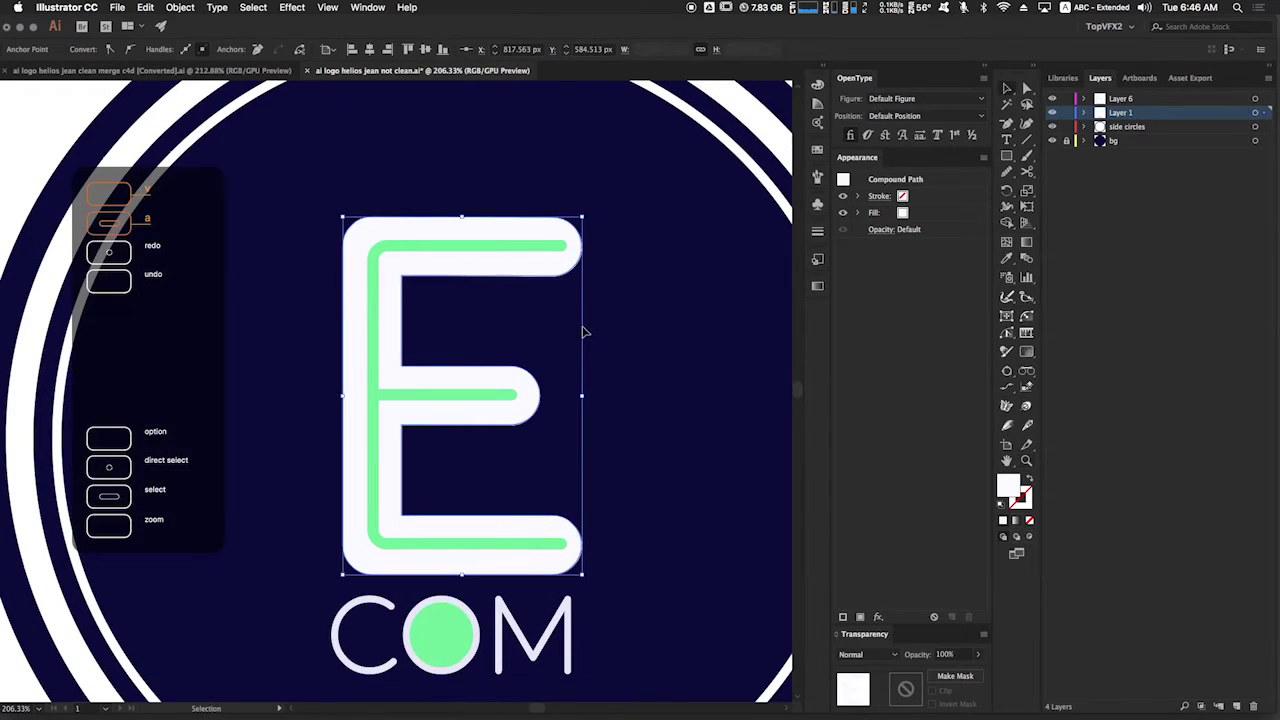
{"action": "left_click", "coordinate": [637, 338]}
- Close ai logo helios jean not clean.ai without saving the changes
{"action": "left_click_drag", "start_coordinate": [642, 404], "coordinate": [618, 275]}
{"action": "left_click_drag", "start_coordinate": [640, 353], "coordinate": [516, 464]}
{"action": "left_click_drag", "start_coordinate": [538, 428], "coordinate": [450, 441]}
{"action": "left_click_drag", "start_coordinate": [555, 384], "coordinate": [555, 468]}
{"action": "key", "text": "super+w"}
{"action": "left_click", "coordinate": [660, 402]}
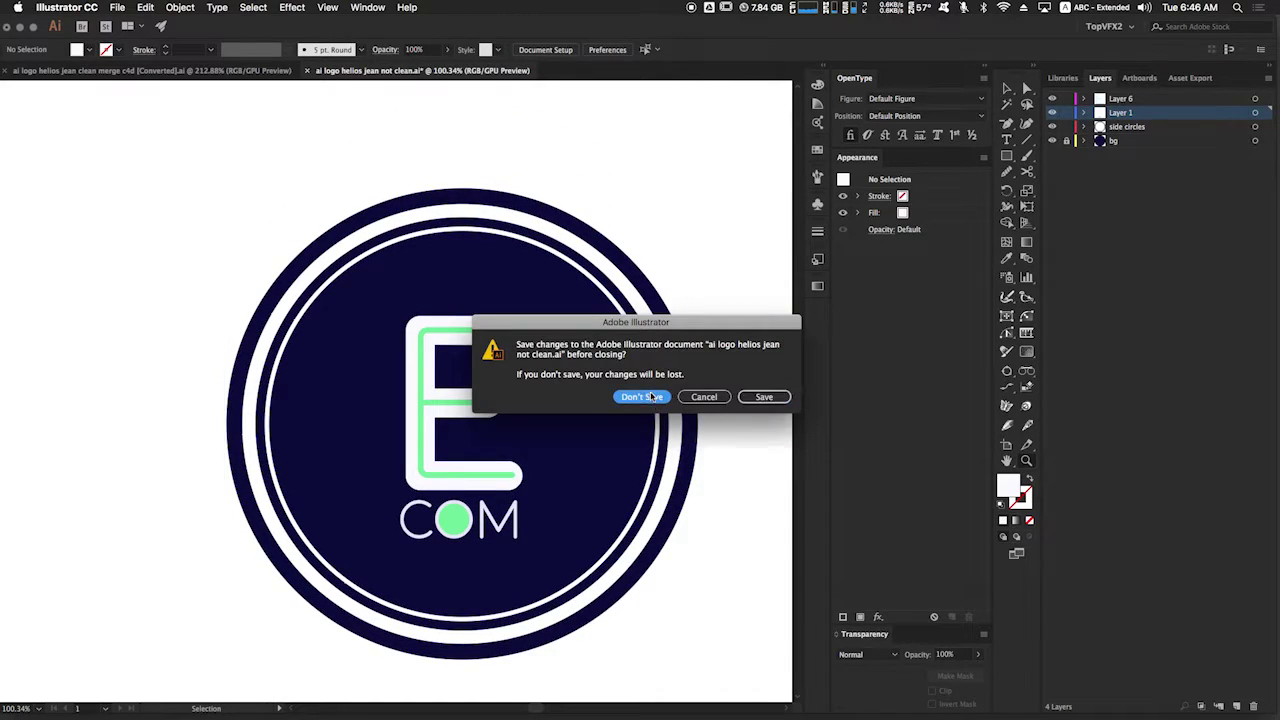
- In the clean logo file, select and inspect the anchor point where the E's rounded upper corner meets its top edge
{"action": "left_click_drag", "start_coordinate": [493, 105], "coordinate": [520, 496]}
{"action": "left_click_drag", "start_coordinate": [588, 430], "coordinate": [664, 416]}
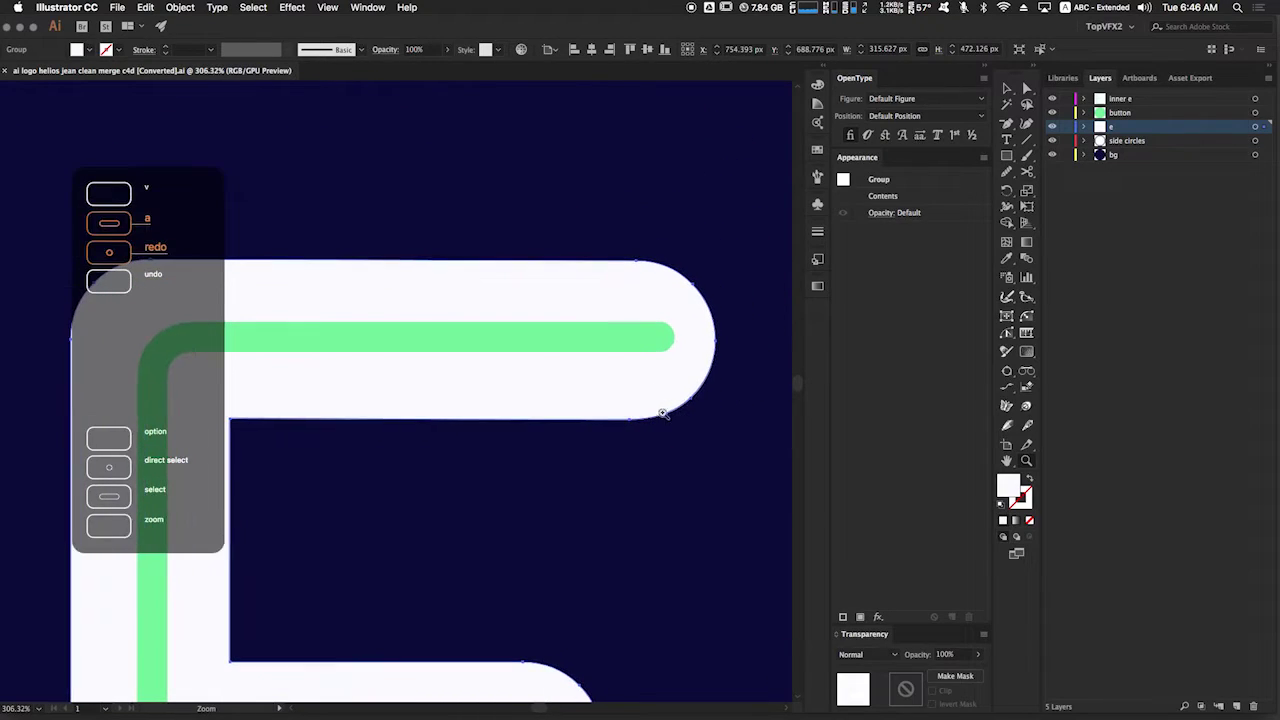
{"action": "left_click_drag", "start_coordinate": [332, 349], "coordinate": [592, 480]}
{"action": "left_click_drag", "start_coordinate": [404, 400], "coordinate": [820, 290]}
{"action": "key", "text": "a"}
{"action": "left_click", "coordinate": [527, 377]}
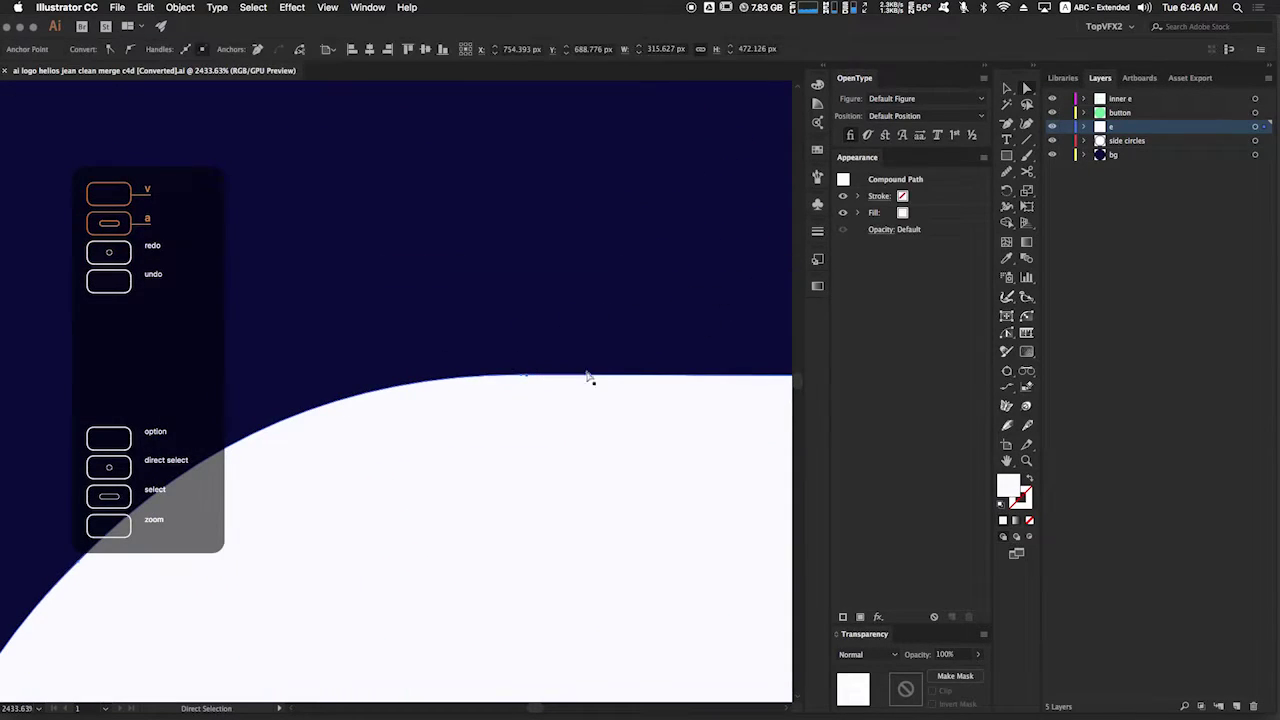
{"action": "left_click", "coordinate": [526, 376]}
- Select the letter M's compound path in COM in the clean logo file
{"action": "left_click_drag", "start_coordinate": [624, 335], "coordinate": [163, 199]}
{"action": "left_click_drag", "start_coordinate": [617, 514], "coordinate": [418, 225]}
{"action": "left_click_drag", "start_coordinate": [530, 355], "coordinate": [231, 278]}
{"action": "left_click_drag", "start_coordinate": [520, 470], "coordinate": [523, 275]}
{"action": "left_click_drag", "start_coordinate": [404, 484], "coordinate": [557, 397]}
{"action": "key", "text": "a"}
{"action": "left_click", "coordinate": [503, 428]}
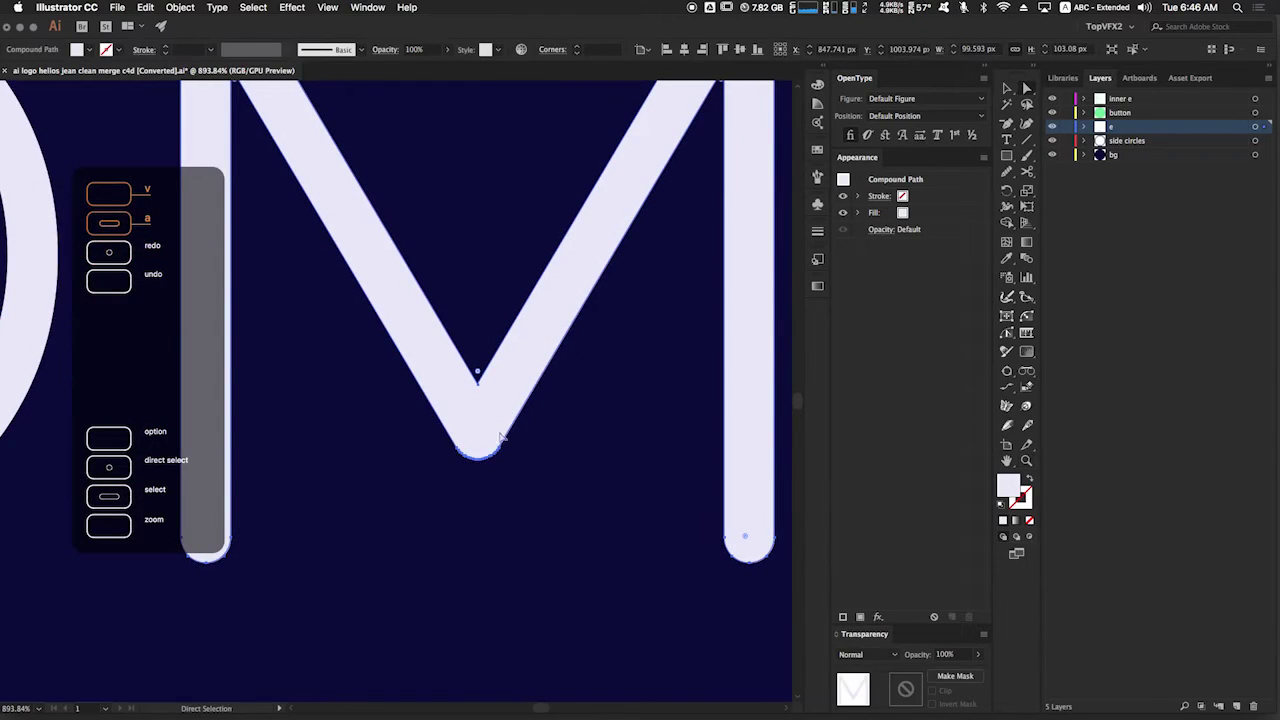
- Inspect the anchor points around the M's rounded lower vertex in the clean logo file
{"action": "left_click_drag", "start_coordinate": [468, 468], "coordinate": [790, 286]}
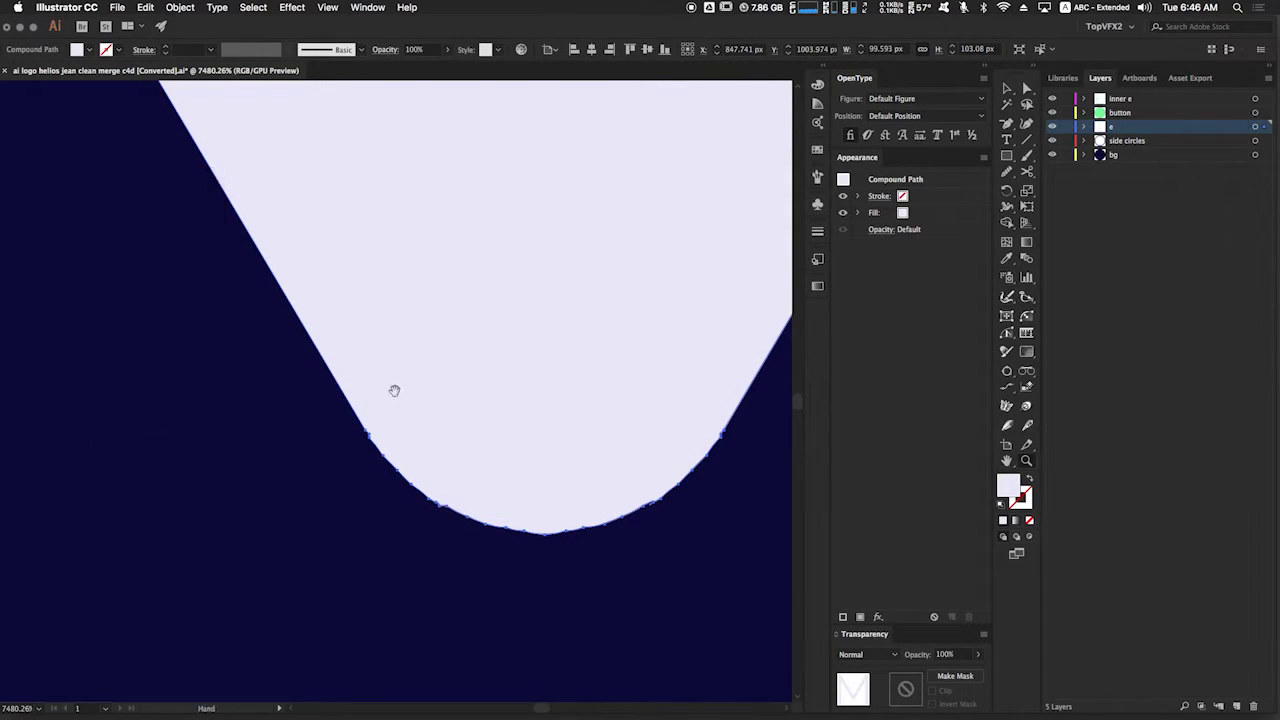
{"action": "left_click_drag", "start_coordinate": [416, 423], "coordinate": [357, 462]}
{"action": "left_click_drag", "start_coordinate": [562, 358], "coordinate": [337, 518]}
{"action": "left_click_drag", "start_coordinate": [514, 351], "coordinate": [480, 502]}
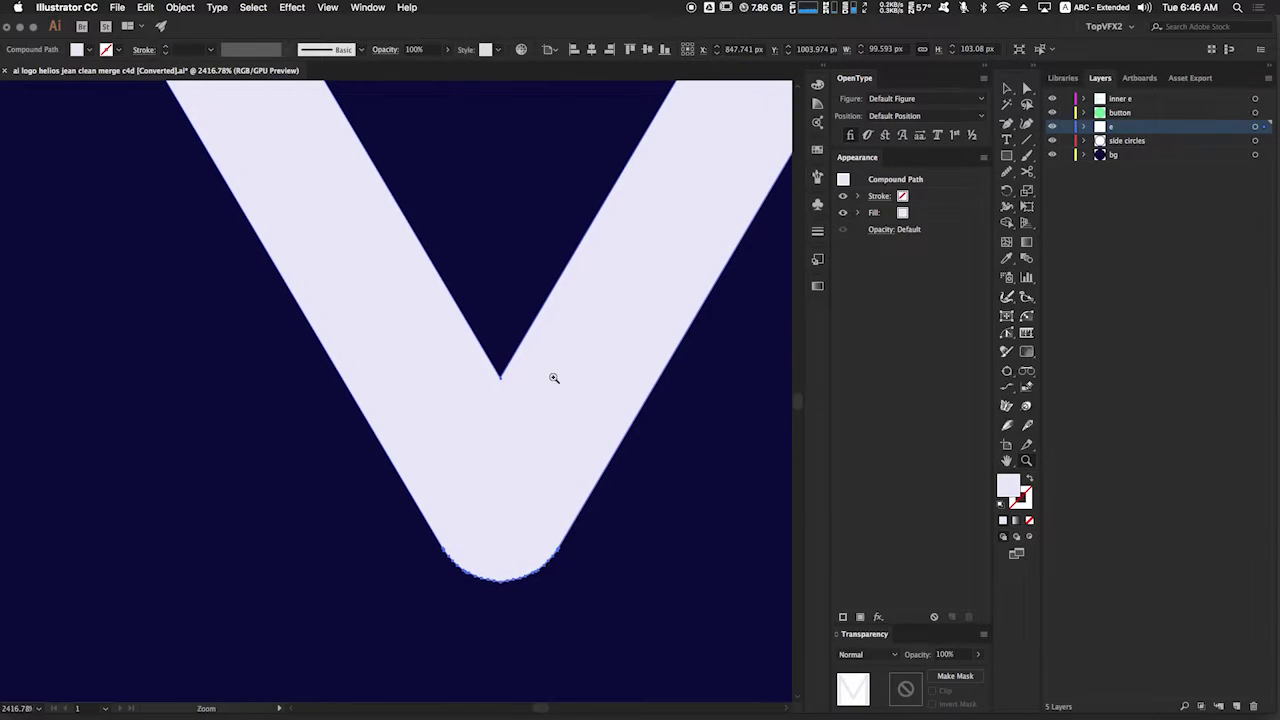
- Examine the M's rounded lower vertex and the complete E COM logo on its artboard
{"action": "left_click_drag", "start_coordinate": [552, 382], "coordinate": [395, 549]}
{"action": "left_click_drag", "start_coordinate": [539, 404], "coordinate": [358, 612]}
{"action": "left_click_drag", "start_coordinate": [499, 464], "coordinate": [603, 558]}
{"action": "left_click_drag", "start_coordinate": [622, 401], "coordinate": [512, 520]}
{"action": "left_click_drag", "start_coordinate": [557, 390], "coordinate": [469, 467]}
{"action": "left_click_drag", "start_coordinate": [580, 371], "coordinate": [405, 570]}
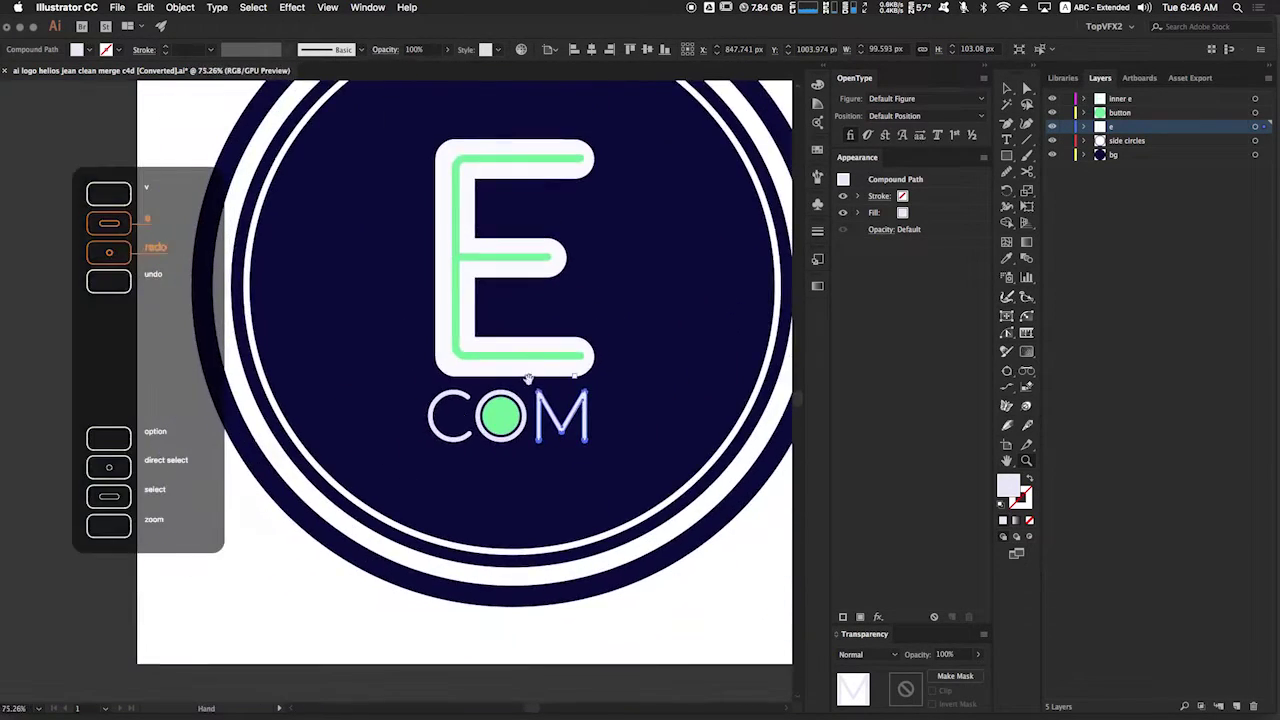
{"action": "left_click_drag", "start_coordinate": [523, 376], "coordinate": [434, 469]}
{"action": "left_click_drag", "start_coordinate": [541, 399], "coordinate": [513, 431]}
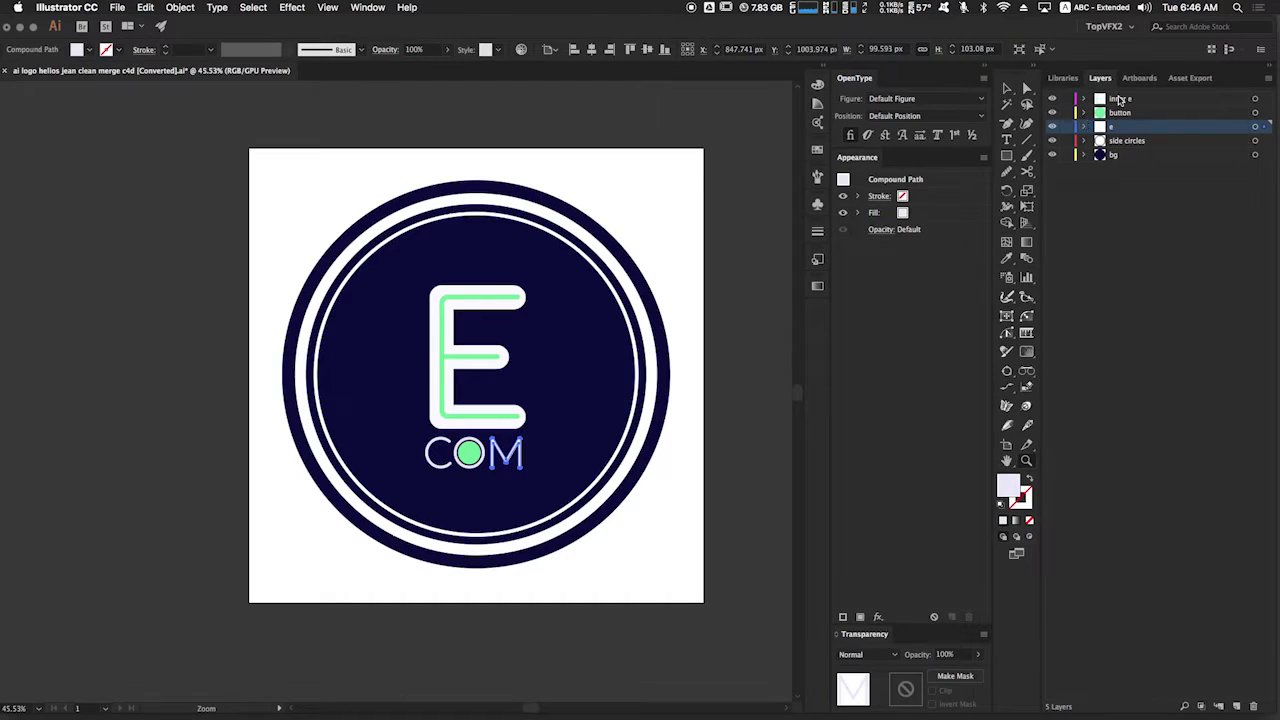
- Hide all the logo's layers: inner e, button, e, side circles and bg
{"action": "left_click", "coordinate": [1117, 100]}
{"action": "left_click_drag", "start_coordinate": [1052, 100], "coordinate": [1050, 153]}
{"action": "key", "text": "super+z"}
{"action": "left_click", "coordinate": [1052, 114]}
{"action": "left_click", "coordinate": [1052, 100]}
{"action": "left_click", "coordinate": [1051, 127]}
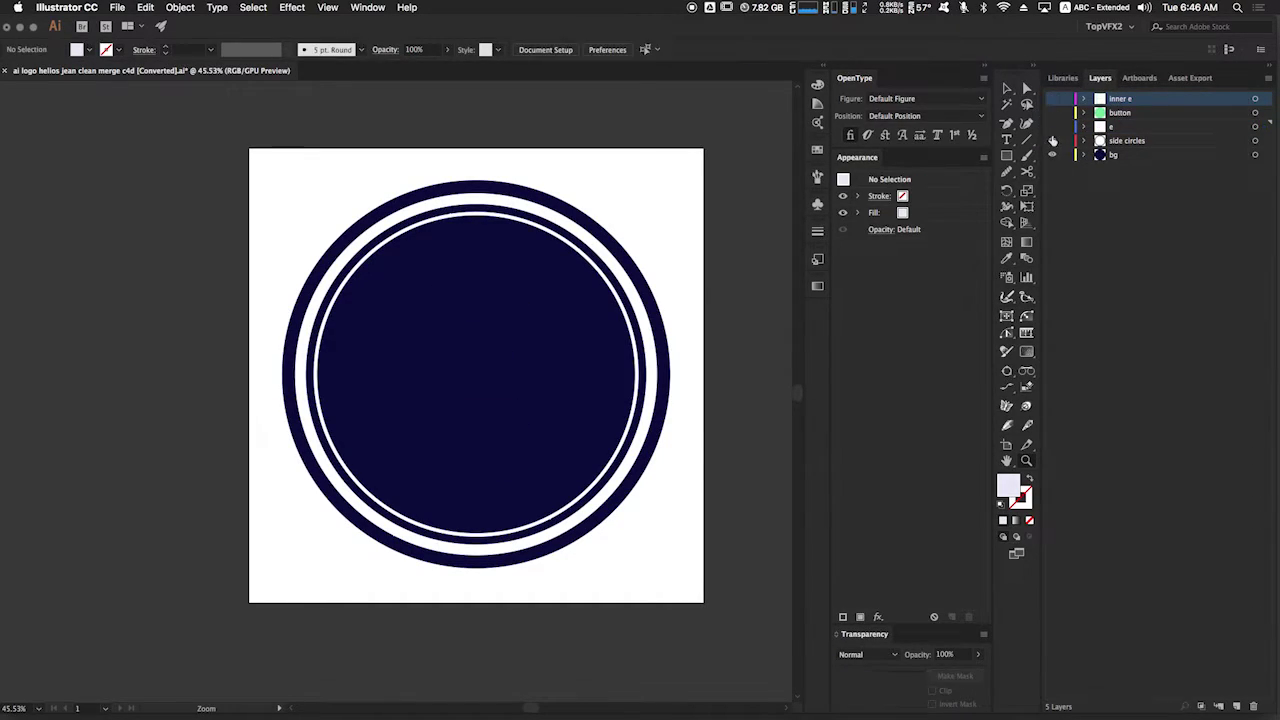
{"action": "left_click", "coordinate": [1051, 141]}
{"action": "left_click", "coordinate": [1051, 155]}
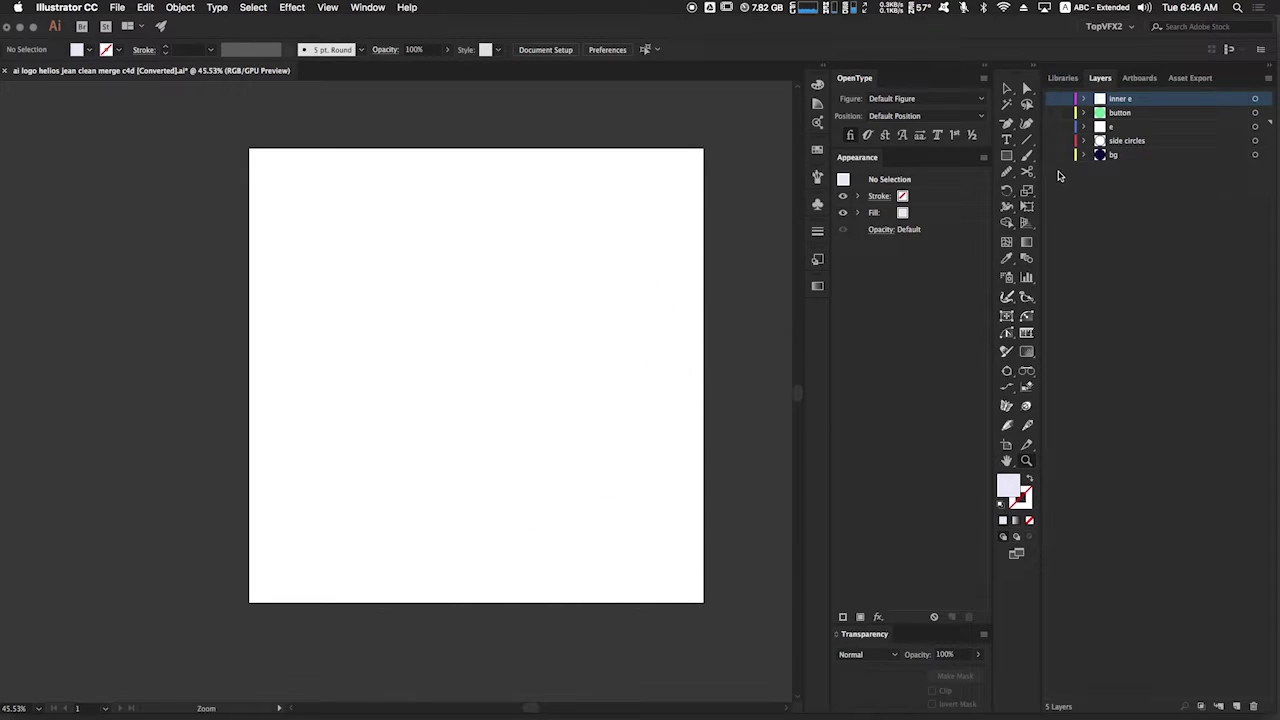
- Show the bg, side circles, e, button and inner e layers again one by one
{"action": "left_click", "coordinate": [1053, 155]}
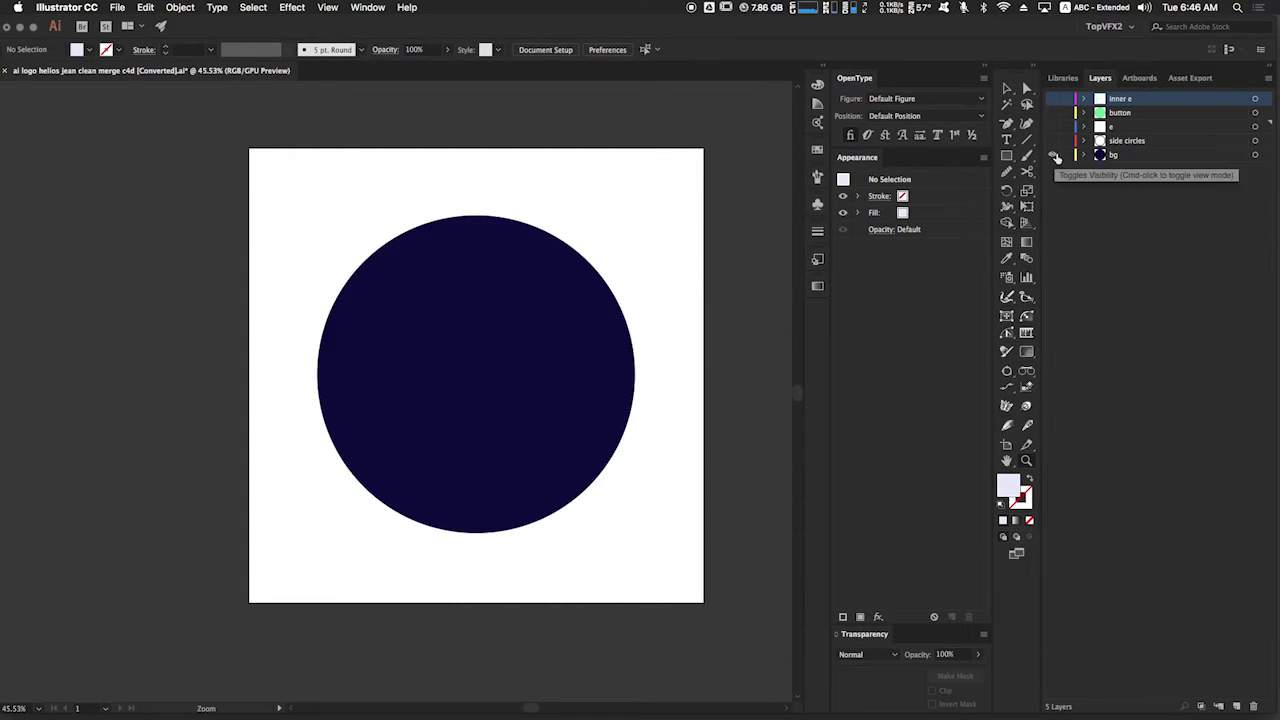
{"action": "left_click", "coordinate": [1051, 141]}
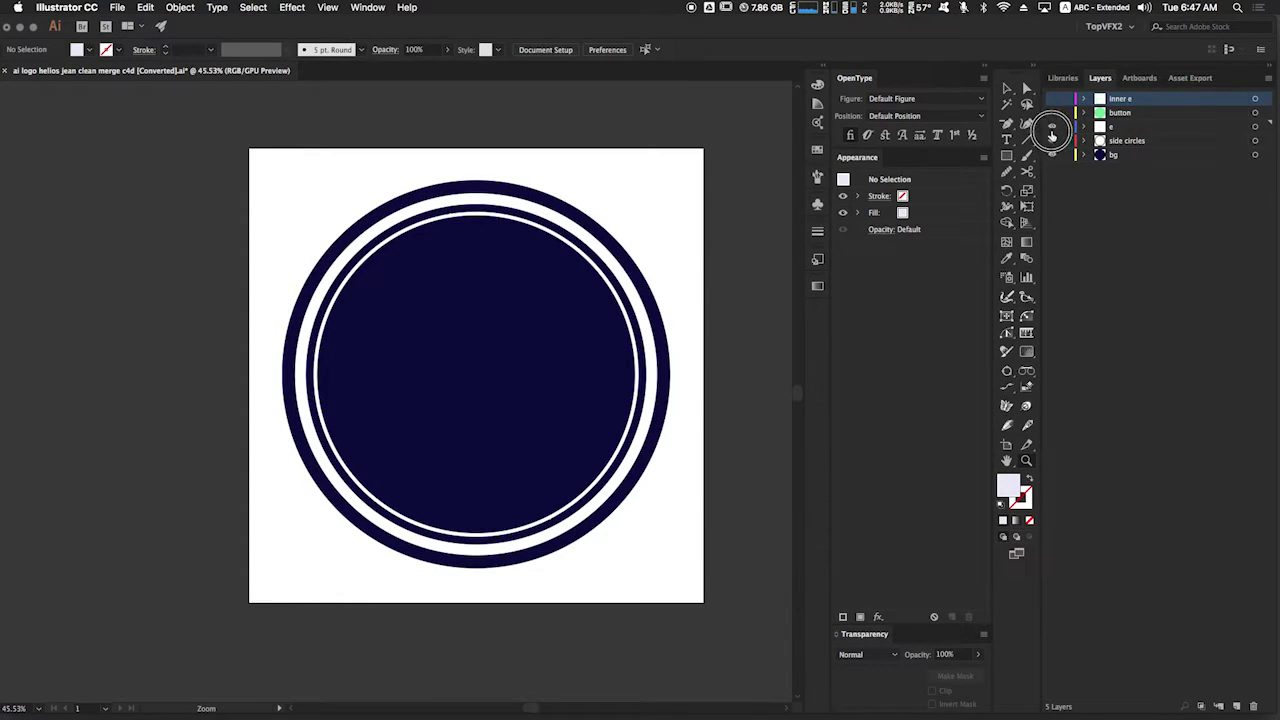
{"action": "left_click", "coordinate": [1051, 127]}
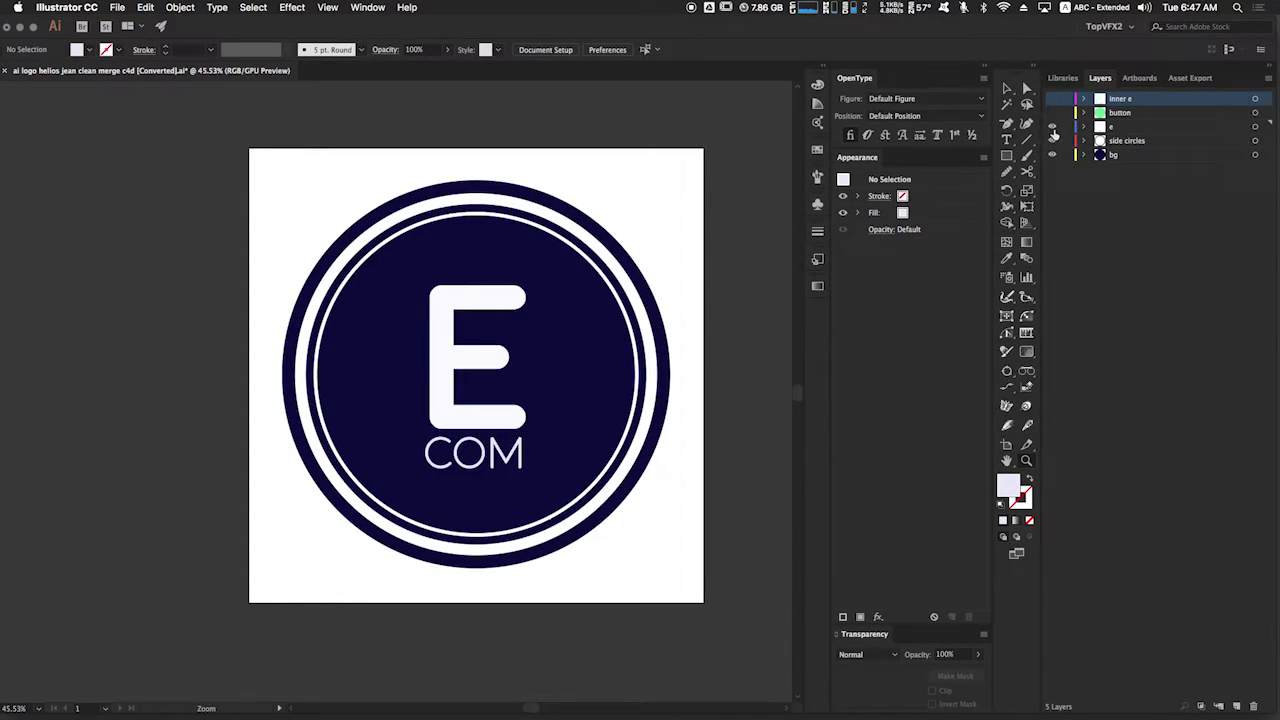
{"action": "left_click", "coordinate": [1051, 113]}
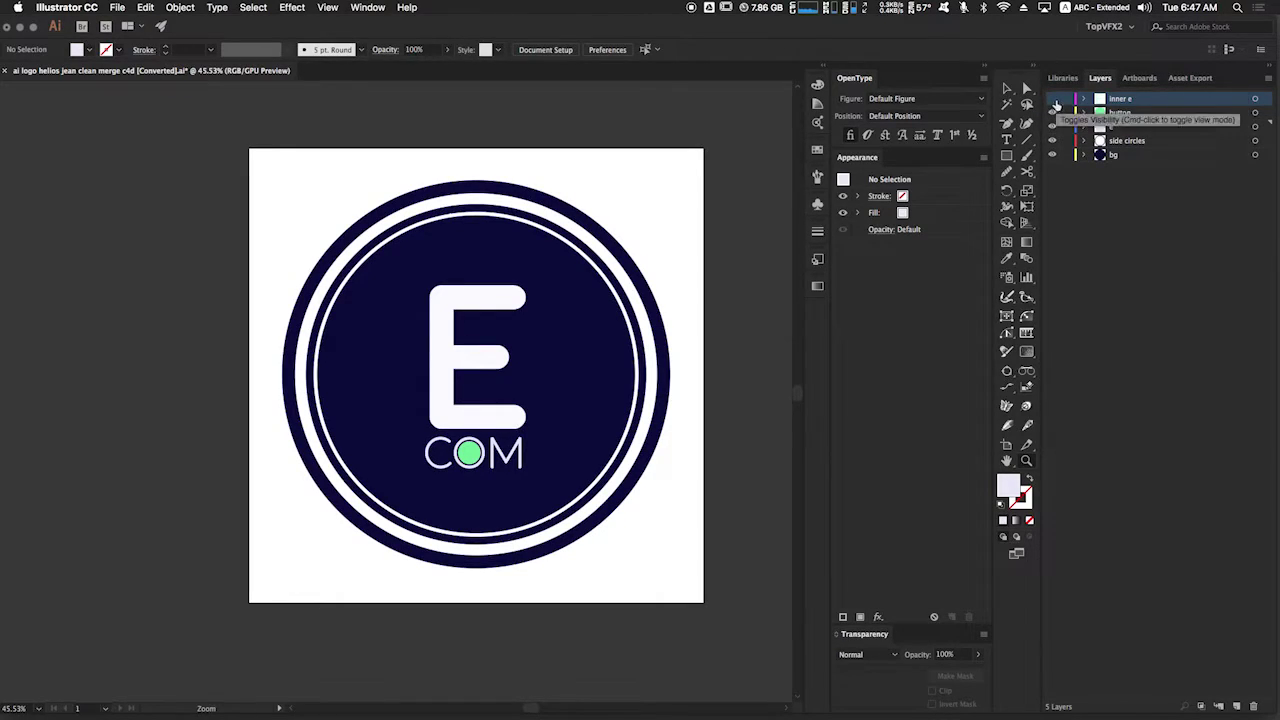
{"action": "left_click", "coordinate": [1052, 100]}
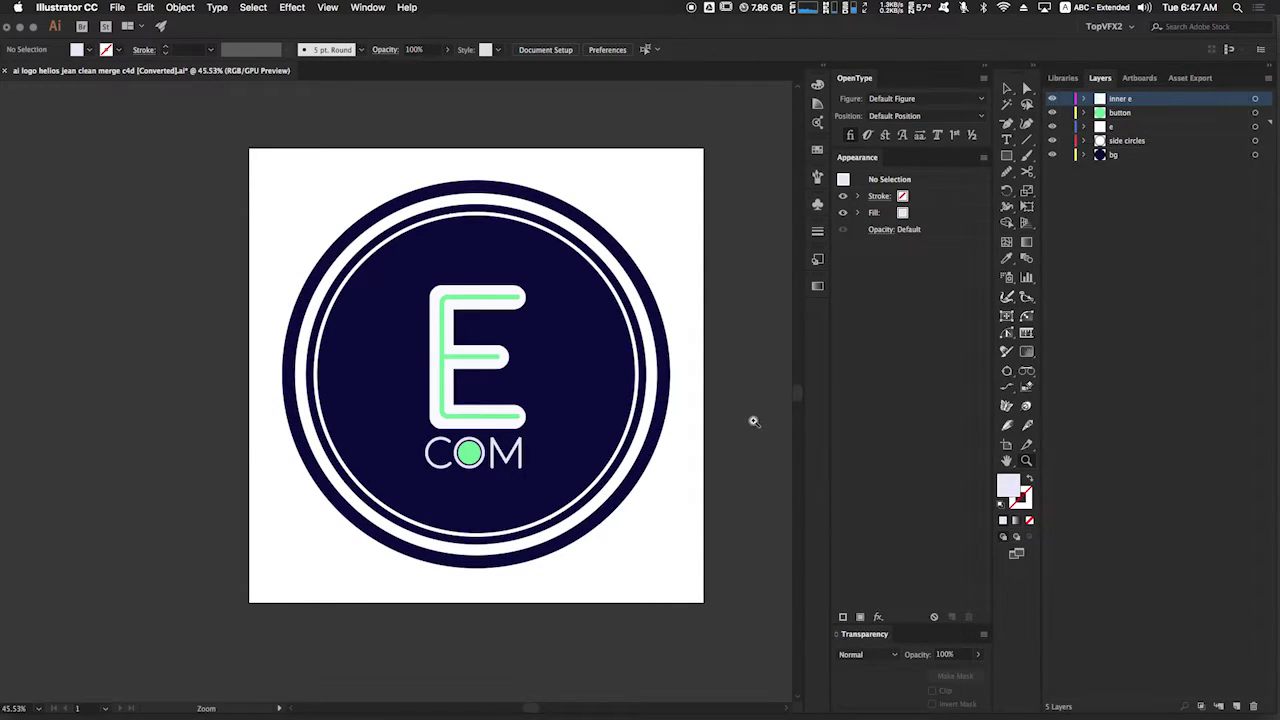
- Try to save a copy of the logo as an Adobe Illustrator file in the Illustrator 8 version
{"action": "left_click", "coordinate": [117, 7]}
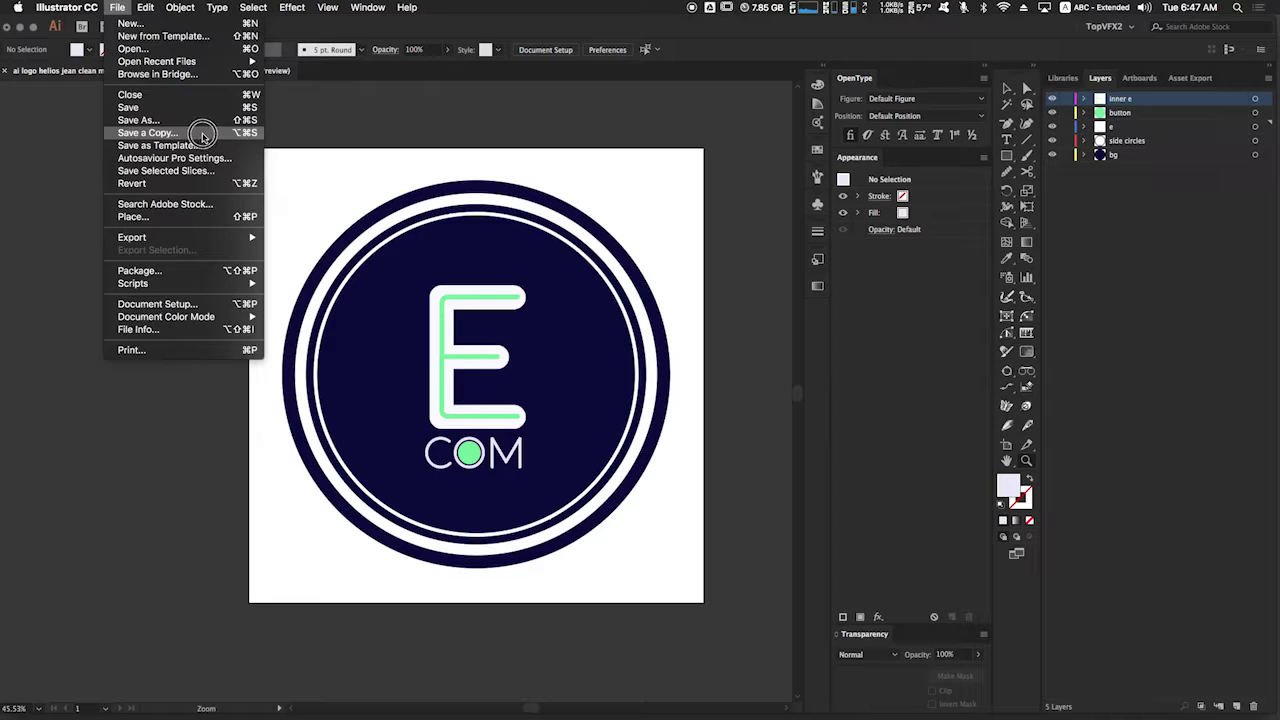
{"action": "left_click", "coordinate": [205, 133]}
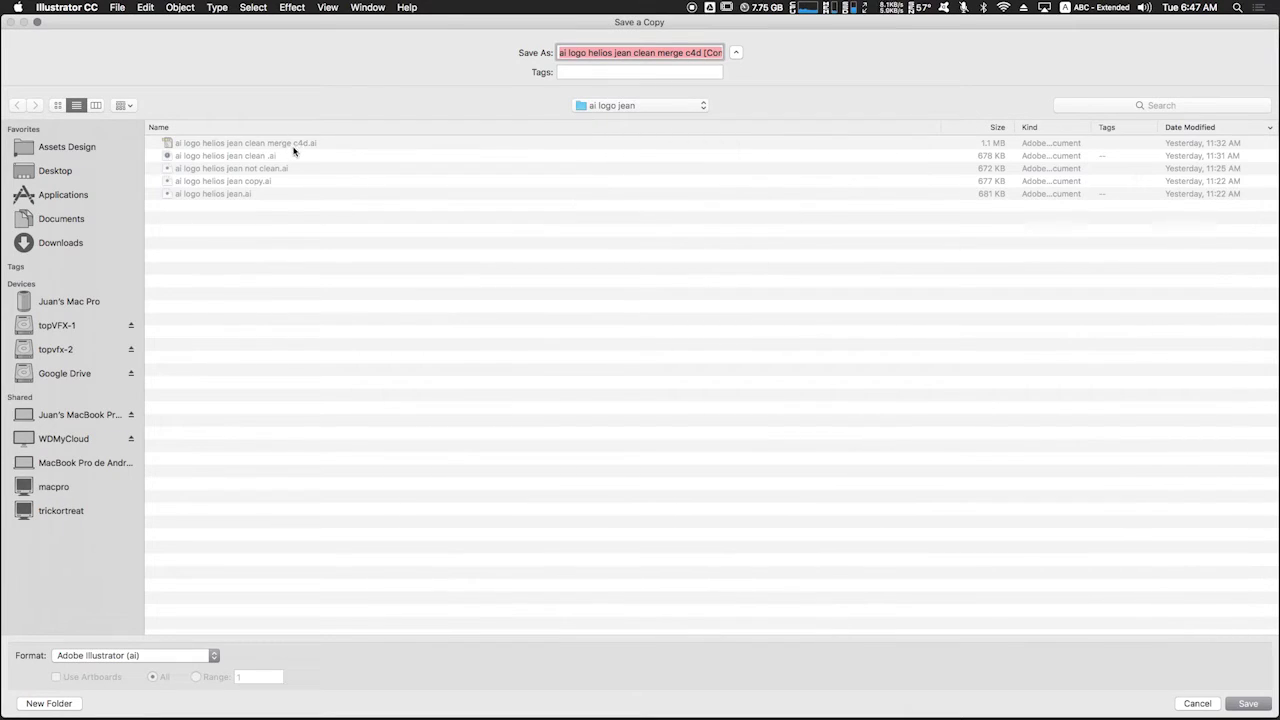
{"action": "left_click", "coordinate": [1250, 705]}
{"action": "left_click", "coordinate": [620, 183]}
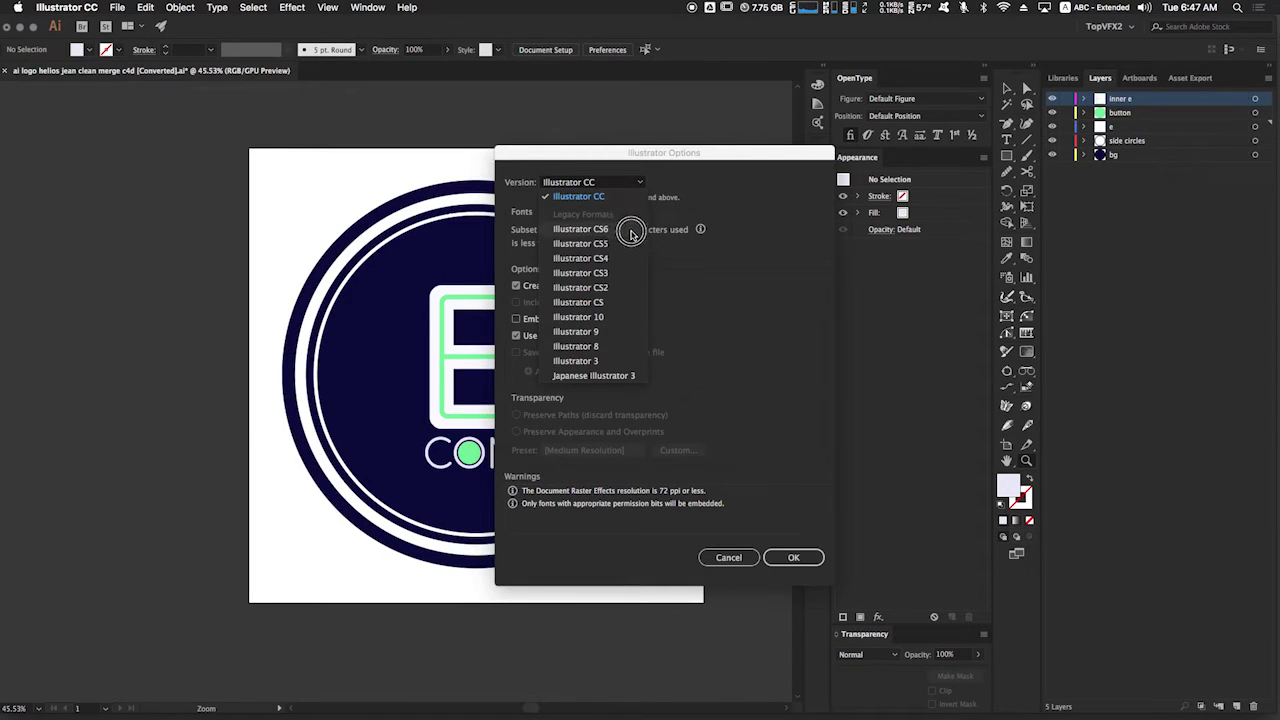
{"action": "left_click", "coordinate": [605, 346]}
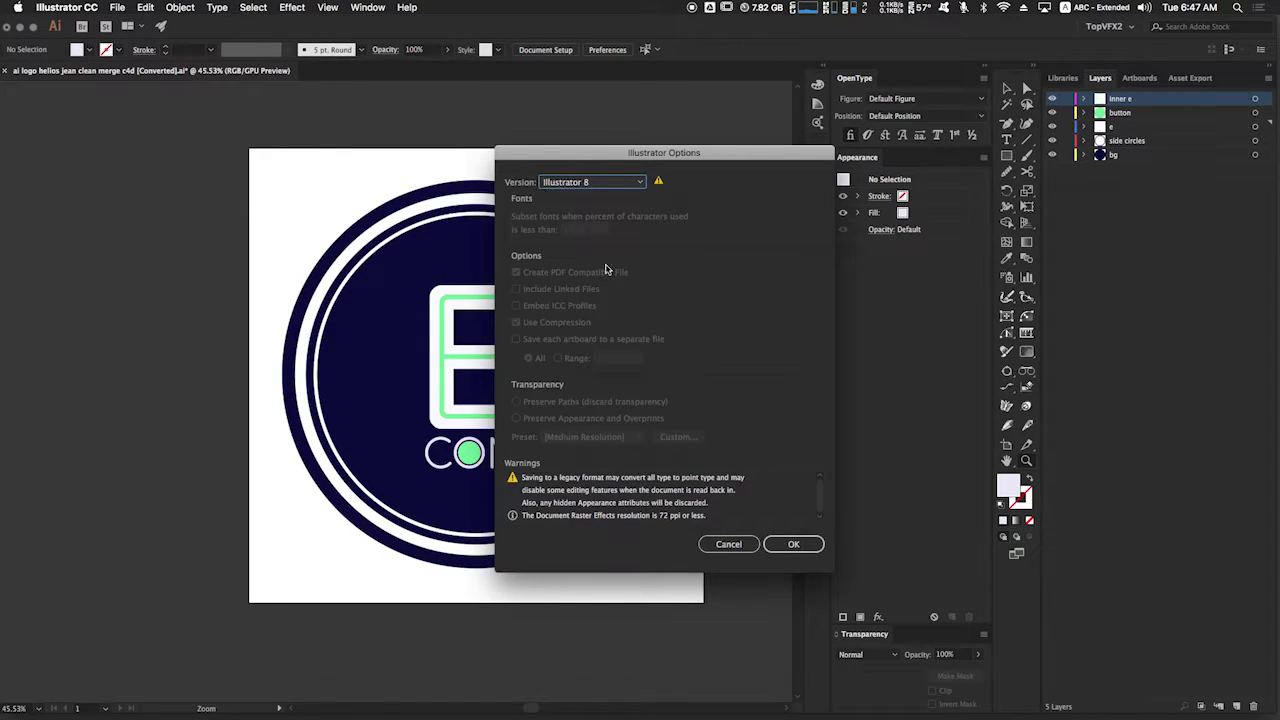
{"action": "left_click", "coordinate": [730, 546]}
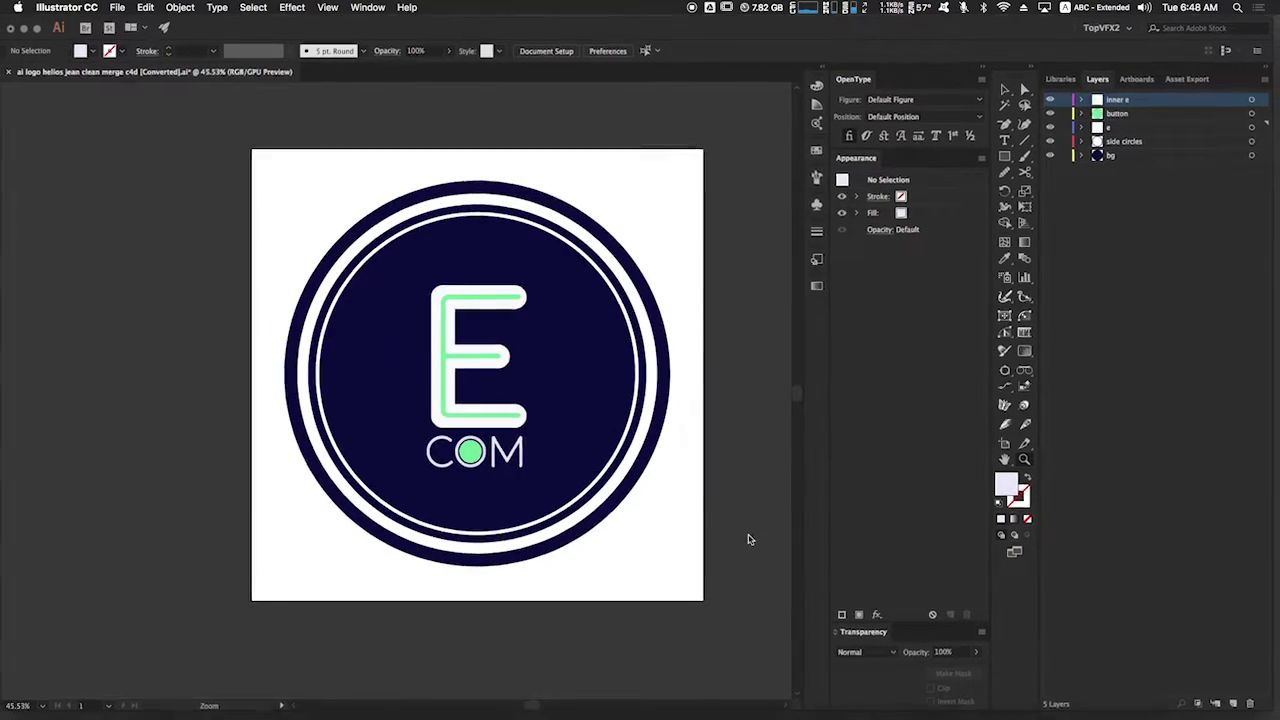
- Switch to Finder and open the tutorial logo folder on the Desktop
{"action": "key", "text": "ctrl+Up"}
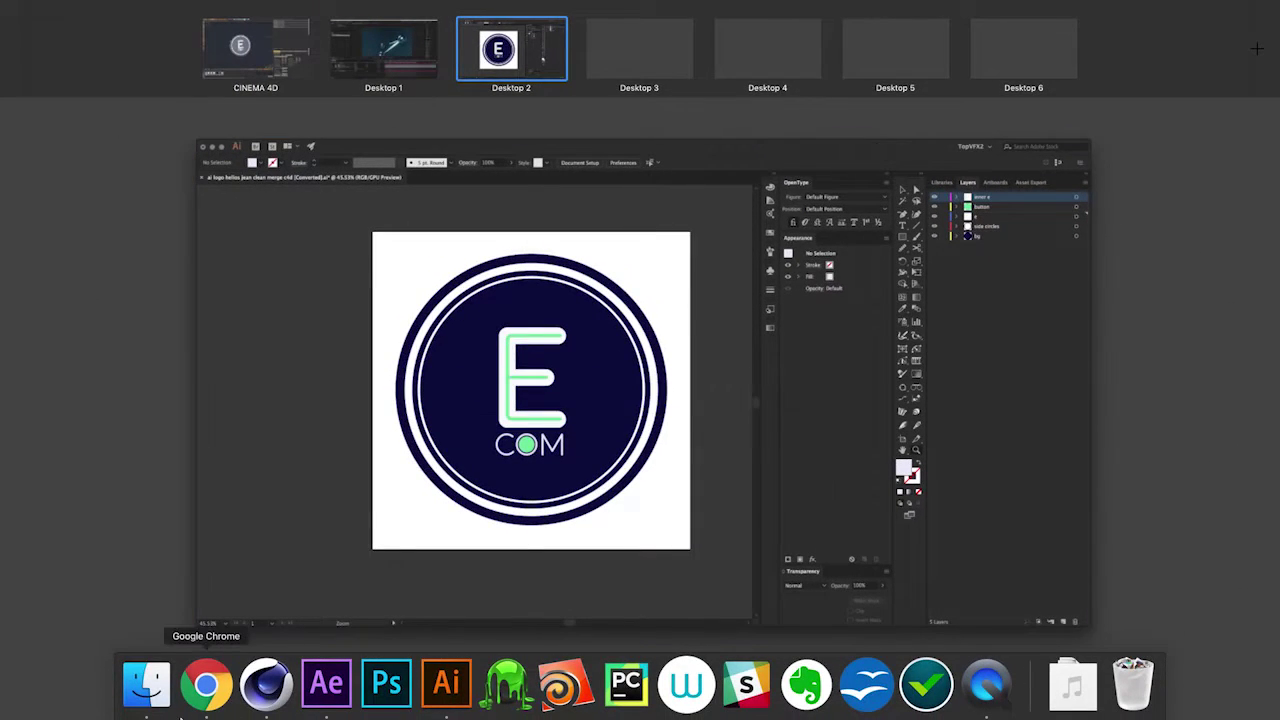
{"action": "left_click", "coordinate": [146, 685]}
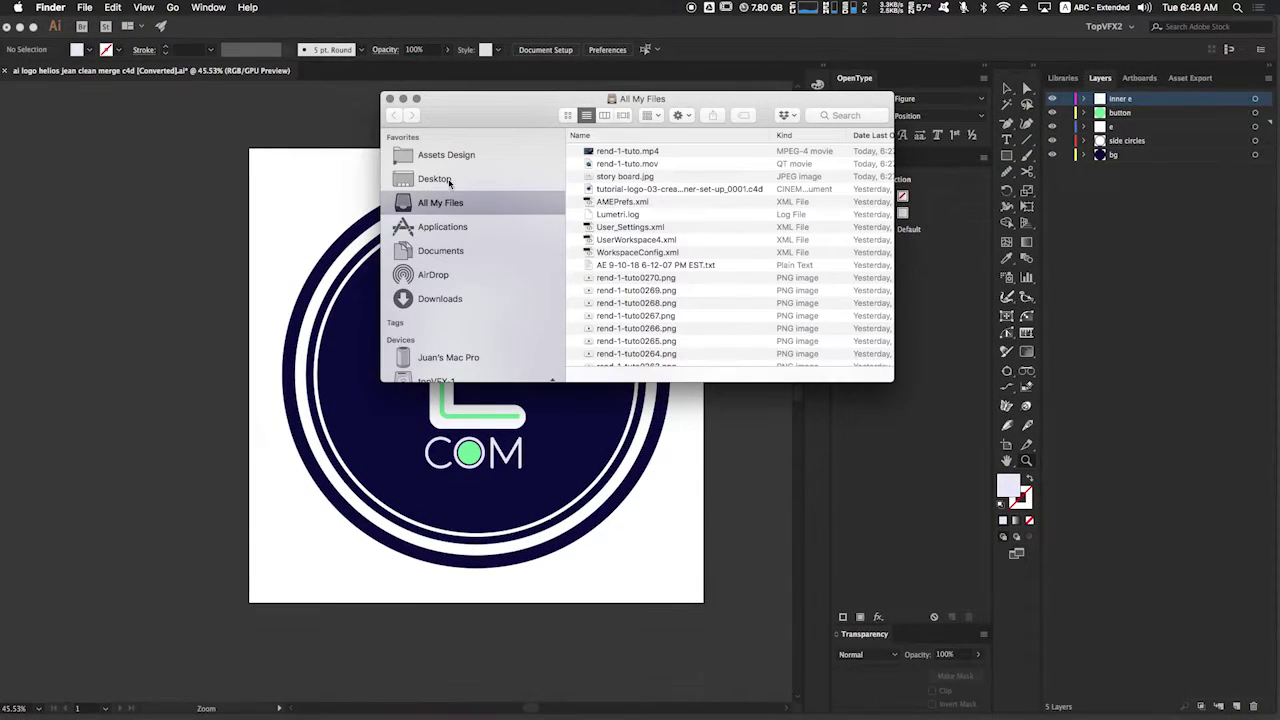
{"action": "left_click", "coordinate": [445, 180]}
{"action": "left_click", "coordinate": [620, 253]}
{"action": "double_click", "coordinate": [620, 253]}
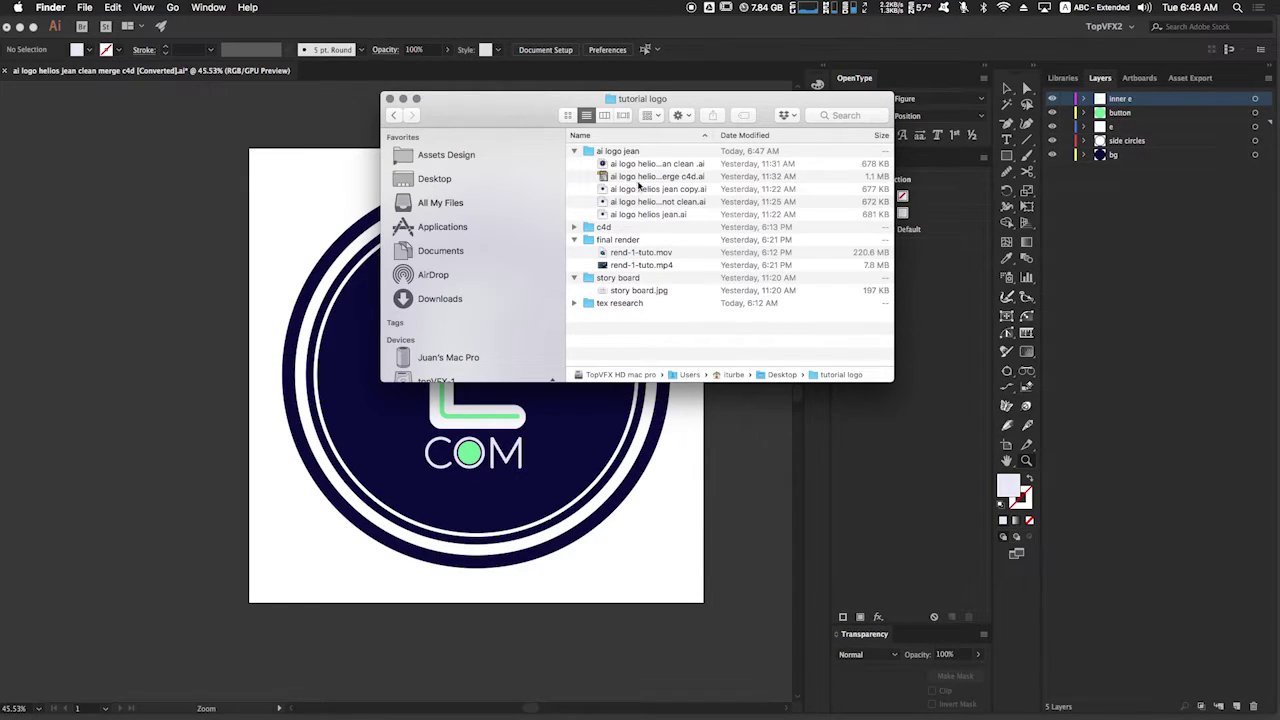
- Preview ai logo helios jean clean merge c4d.ai, widen the name column to show full file names, and select that file
{"action": "left_click", "coordinate": [638, 177]}
{"action": "key", "text": "space"}
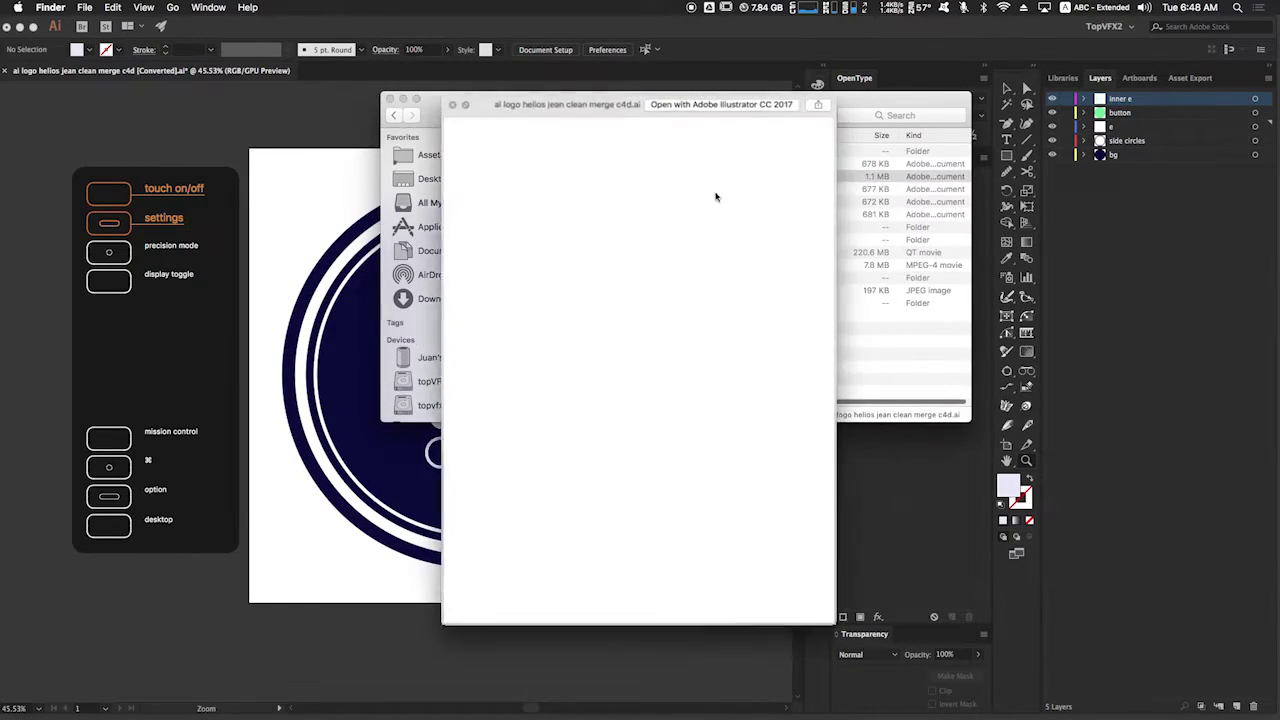
{"action": "key", "text": "space"}
{"action": "left_click_drag", "start_coordinate": [722, 230], "coordinate": [722, 239]}
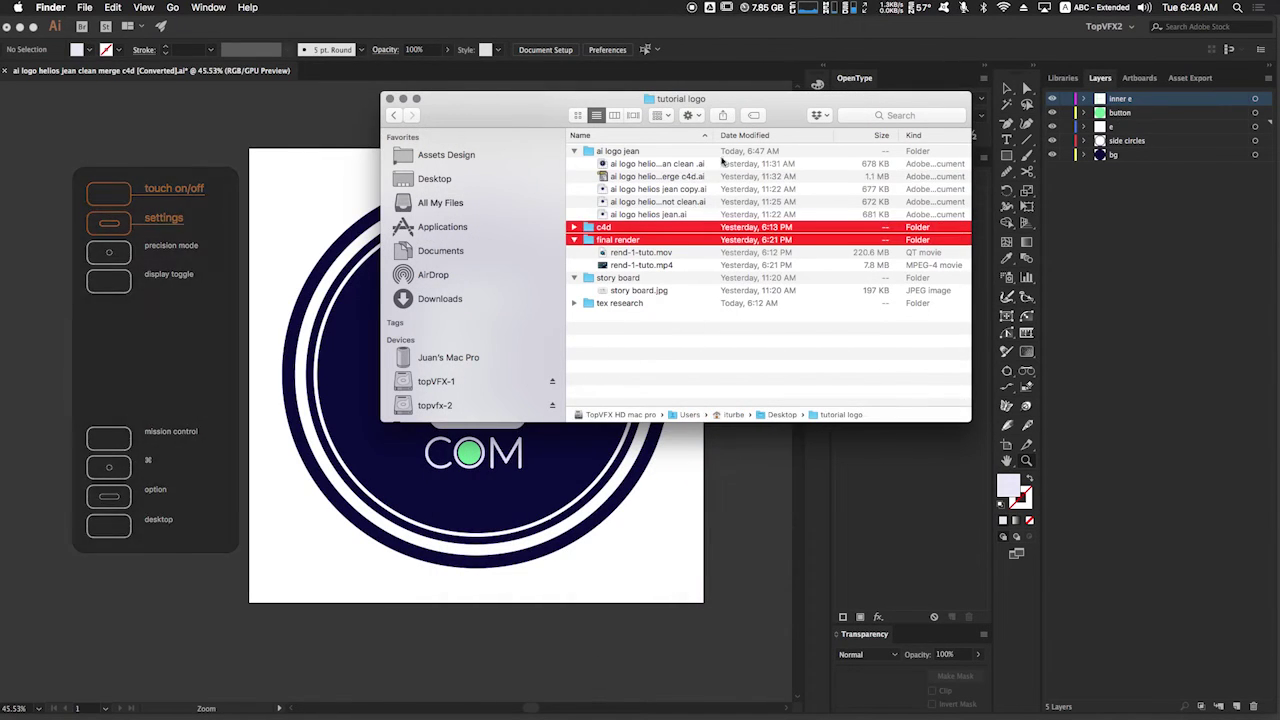
{"action": "left_click_drag", "start_coordinate": [709, 135], "coordinate": [862, 135]}
{"action": "left_click", "coordinate": [705, 180]}
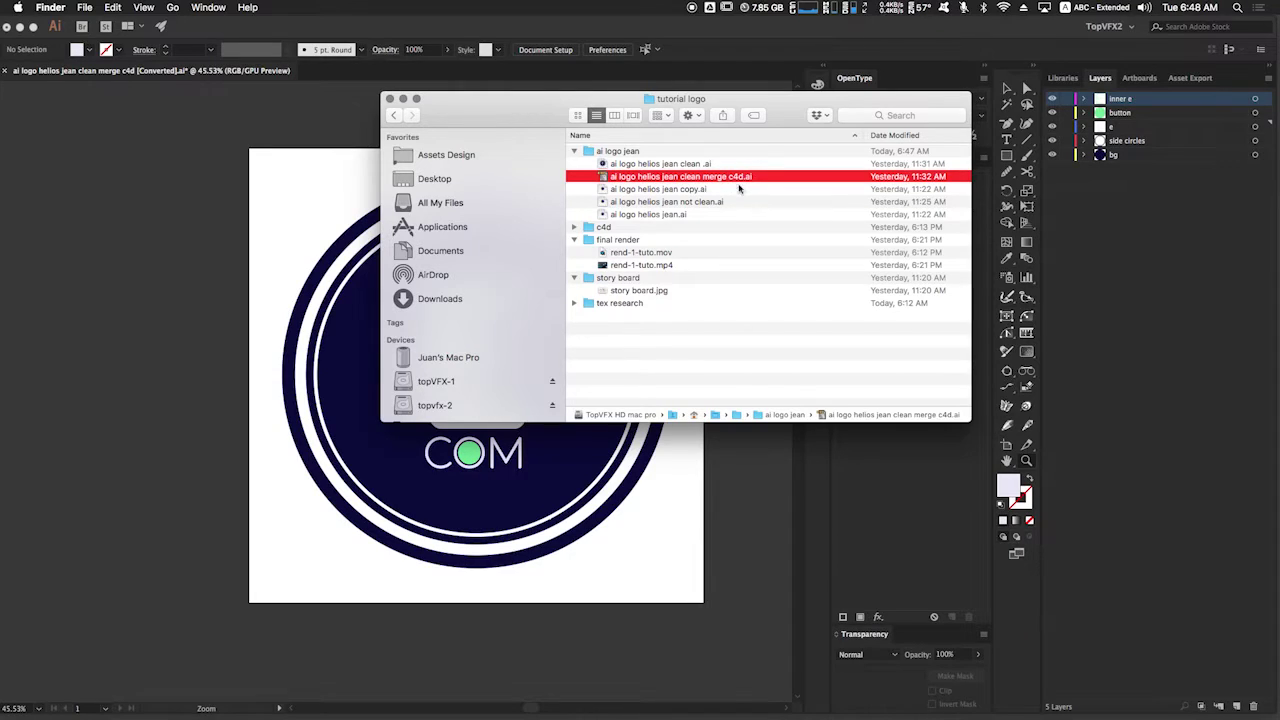
- Switch to Cinema 4D and bring up the open project containing the ai logo helios jean clean merge c4d null
{"action": "mouse_move", "coordinate": [566, 717]}
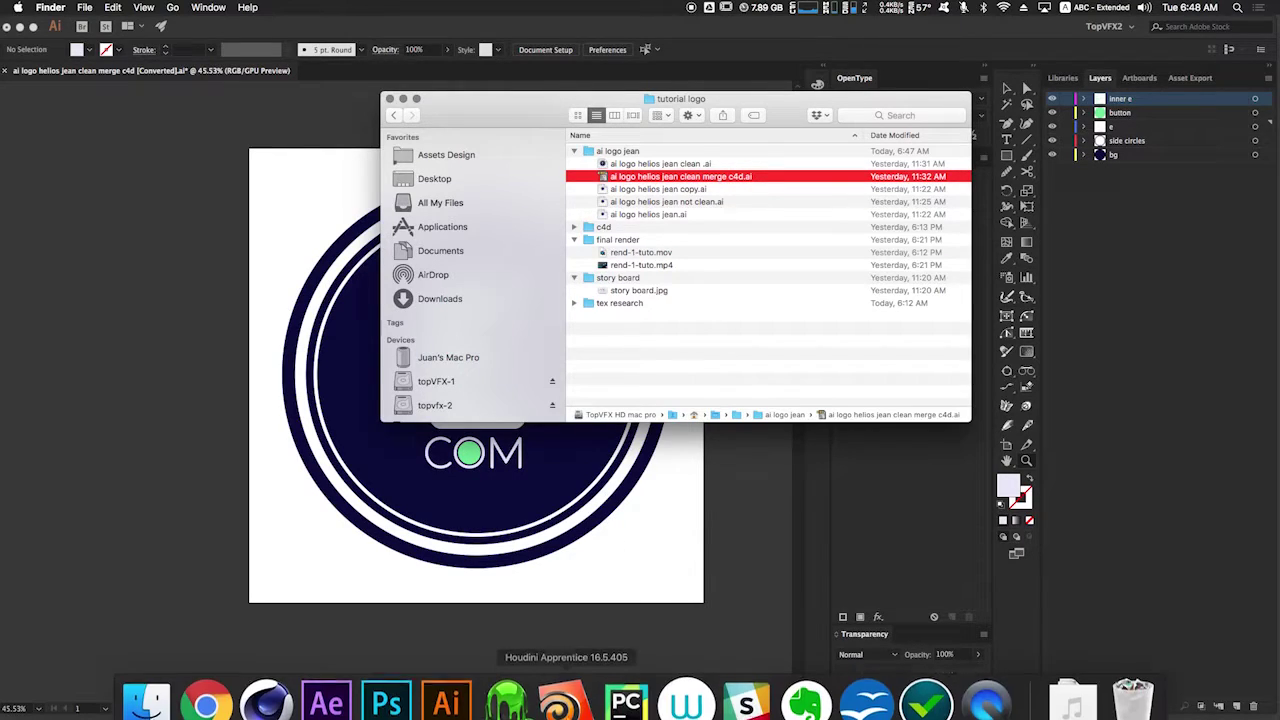
{"action": "left_click", "coordinate": [268, 697]}
{"action": "key", "text": "v"}
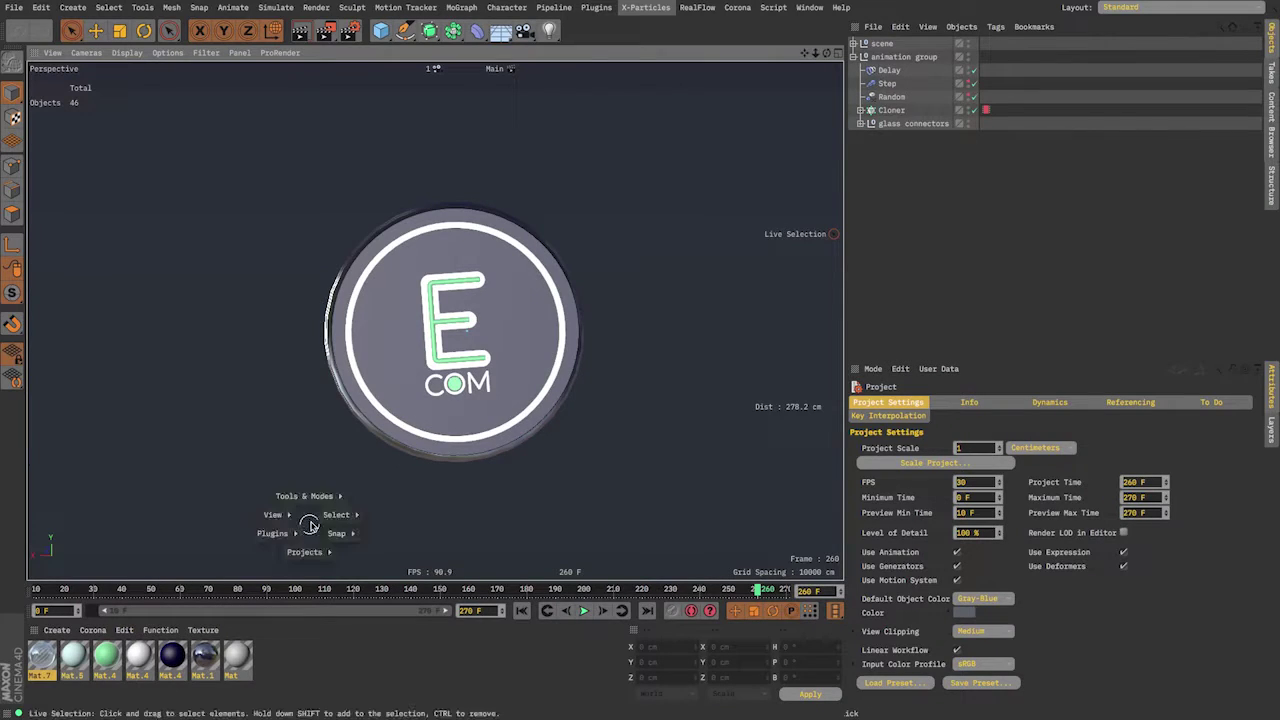
{"action": "mouse_move", "coordinate": [316, 556]}
{"action": "left_click", "coordinate": [315, 585]}
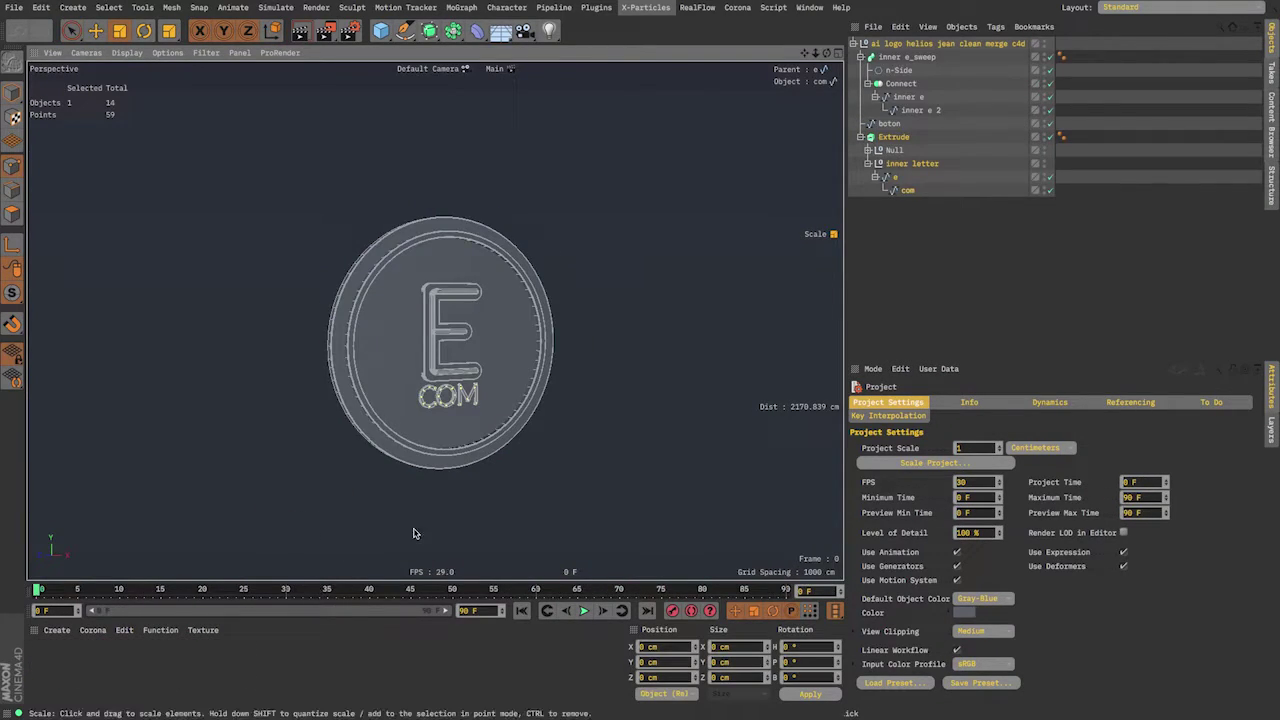
- Collapse the ai logo helios jean clean merge c4d null and hide it in both the editor and the renderer
{"action": "mouse_move", "coordinate": [394, 376]}
{"action": "left_mouse_down", "text": "alt"}
{"action": "mouse_move", "coordinate": [694, 346]}
{"action": "mouse_move", "coordinate": [612, 371]}
{"action": "mouse_move", "coordinate": [385, 377]}
{"action": "left_mouse_up", "text": "alt"}
{"action": "left_click", "coordinate": [950, 285]}
{"action": "left_click", "coordinate": [853, 43]}
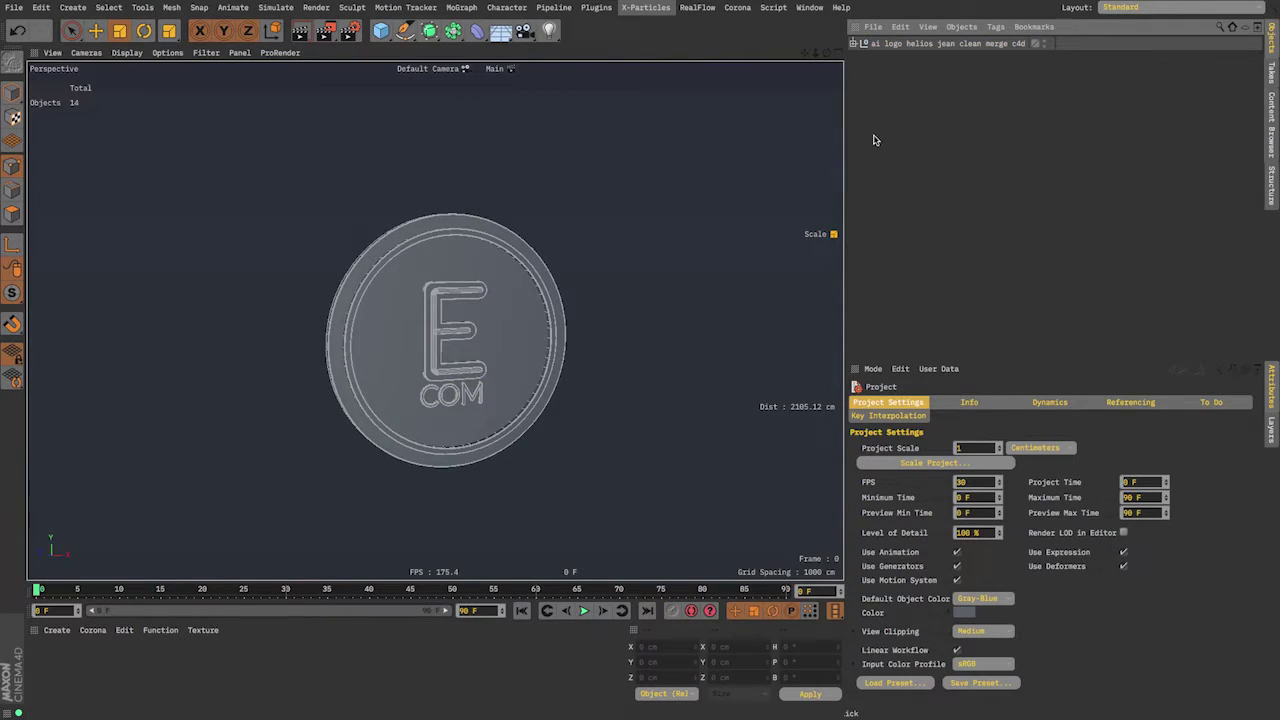
{"action": "left_click", "coordinate": [853, 43]}
{"action": "left_click", "coordinate": [908, 85]}
{"action": "left_click", "coordinate": [952, 44]}
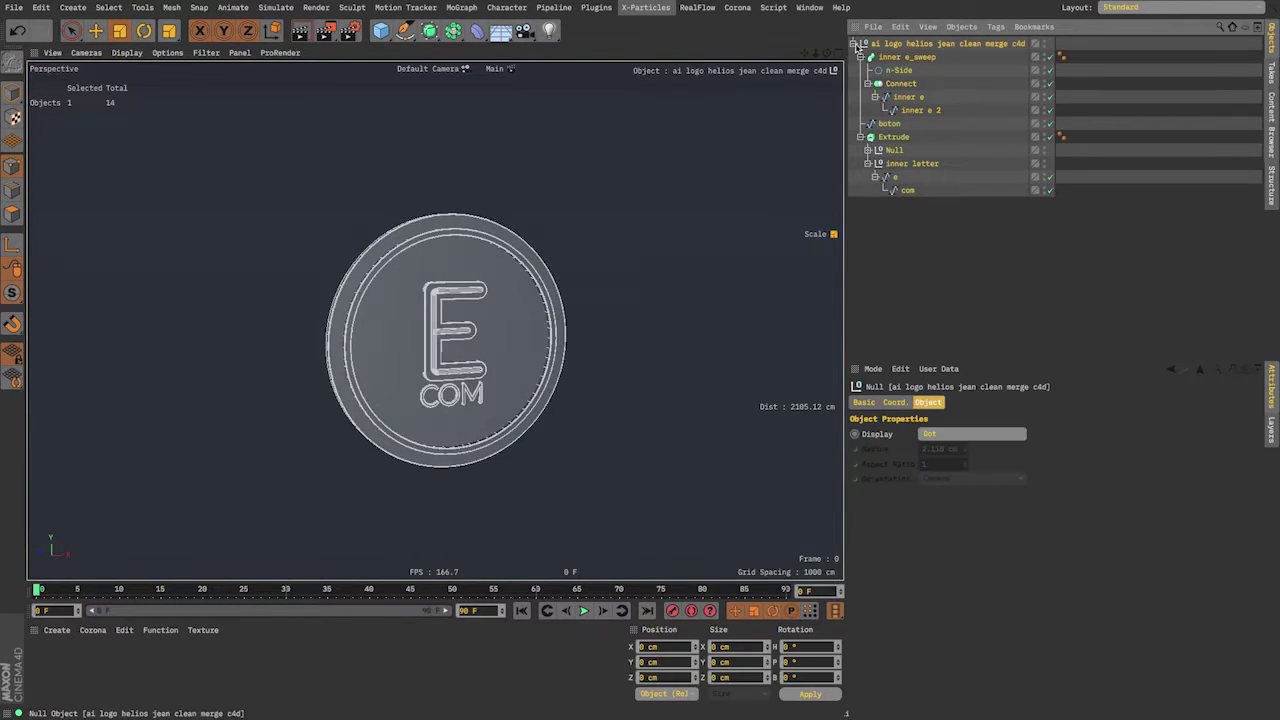
{"action": "left_click", "coordinate": [853, 43]}
{"action": "left_click", "coordinate": [1045, 42], "text": "alt"}
{"action": "left_click", "coordinate": [1045, 42], "text": "alt"}
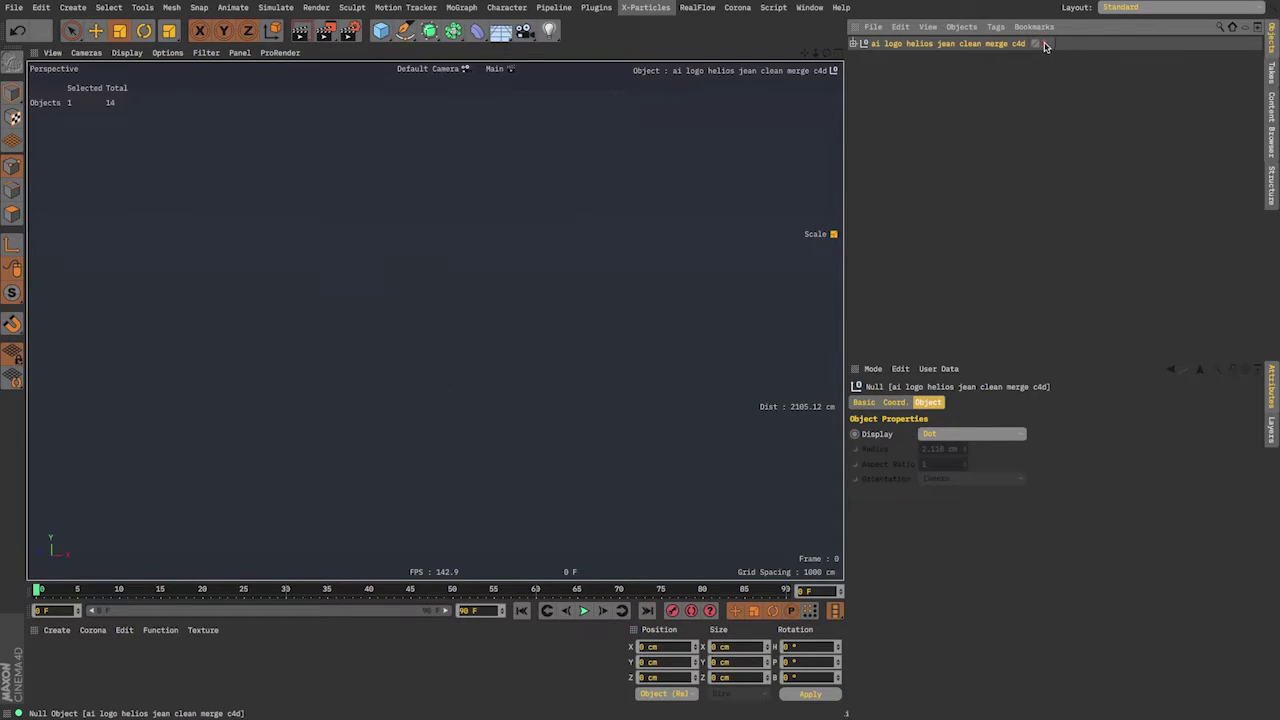
{"action": "left_click", "coordinate": [853, 130]}
- Merge ai logo helios jean clean merge c4d.ai from the ai logo jean folder inside tutorial logo into the project
{"action": "left_click", "coordinate": [873, 27]}
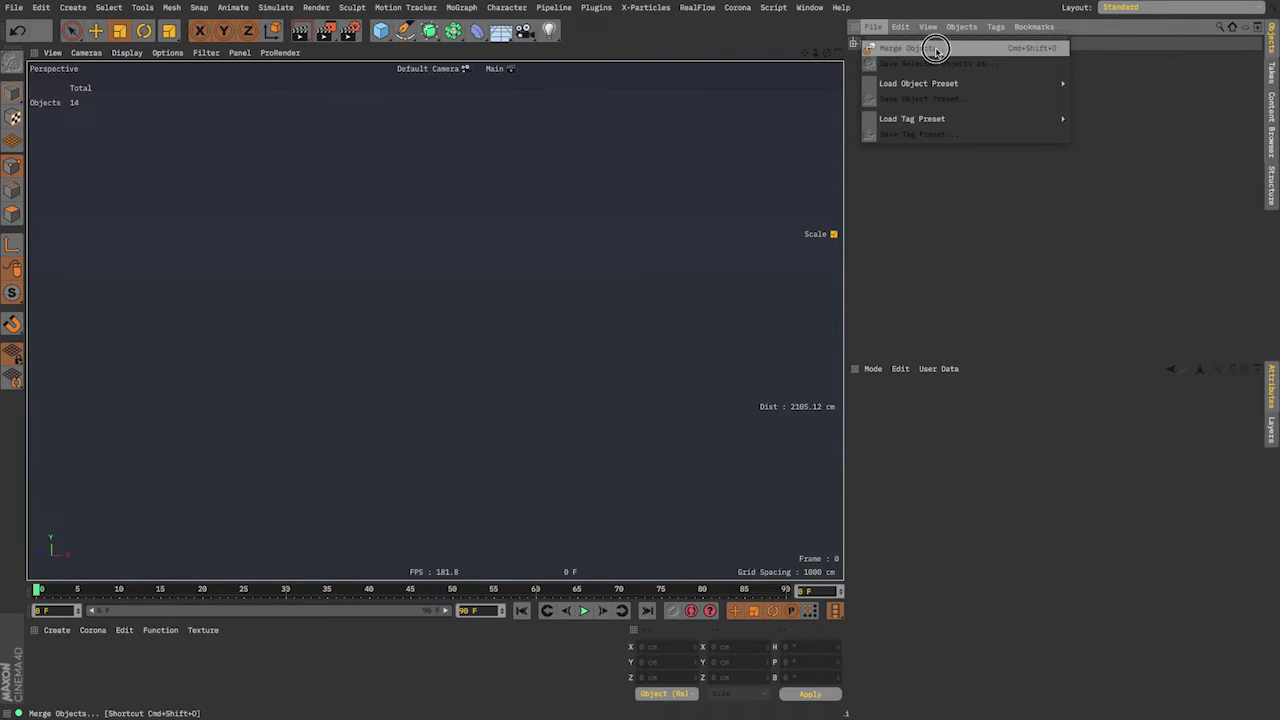
{"action": "left_click", "coordinate": [935, 50]}
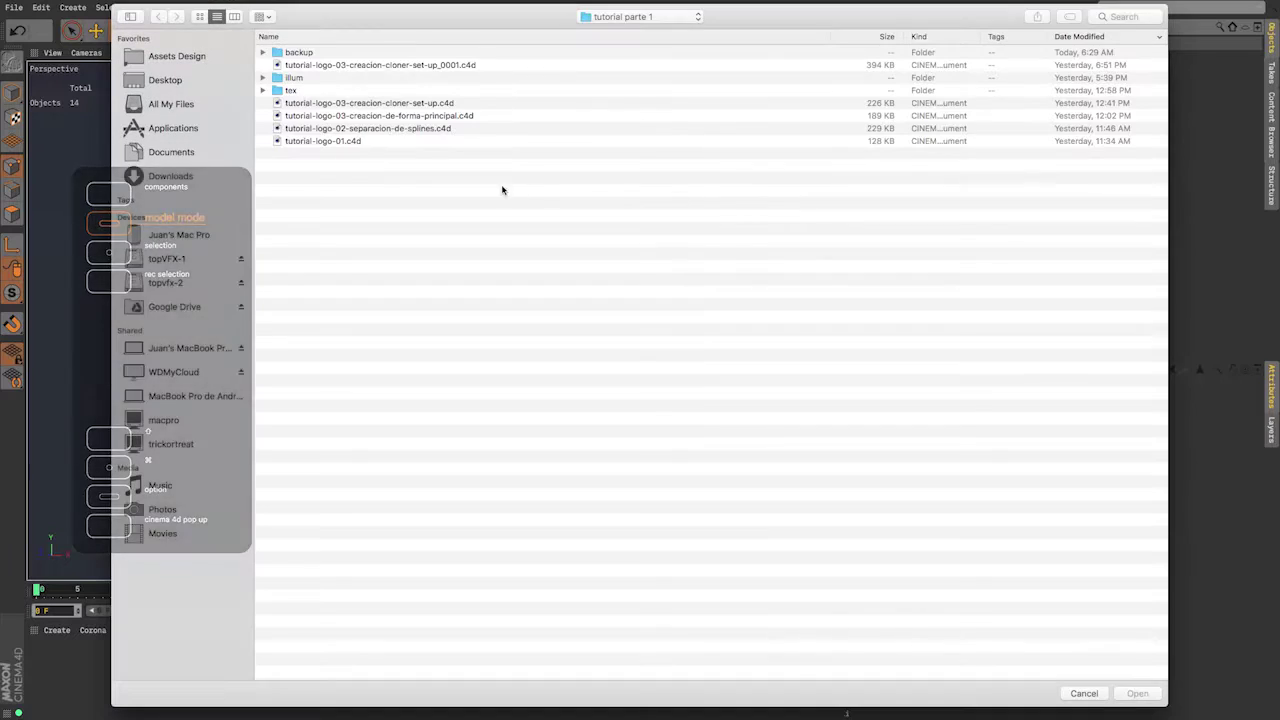
{"action": "left_click", "coordinate": [630, 22]}
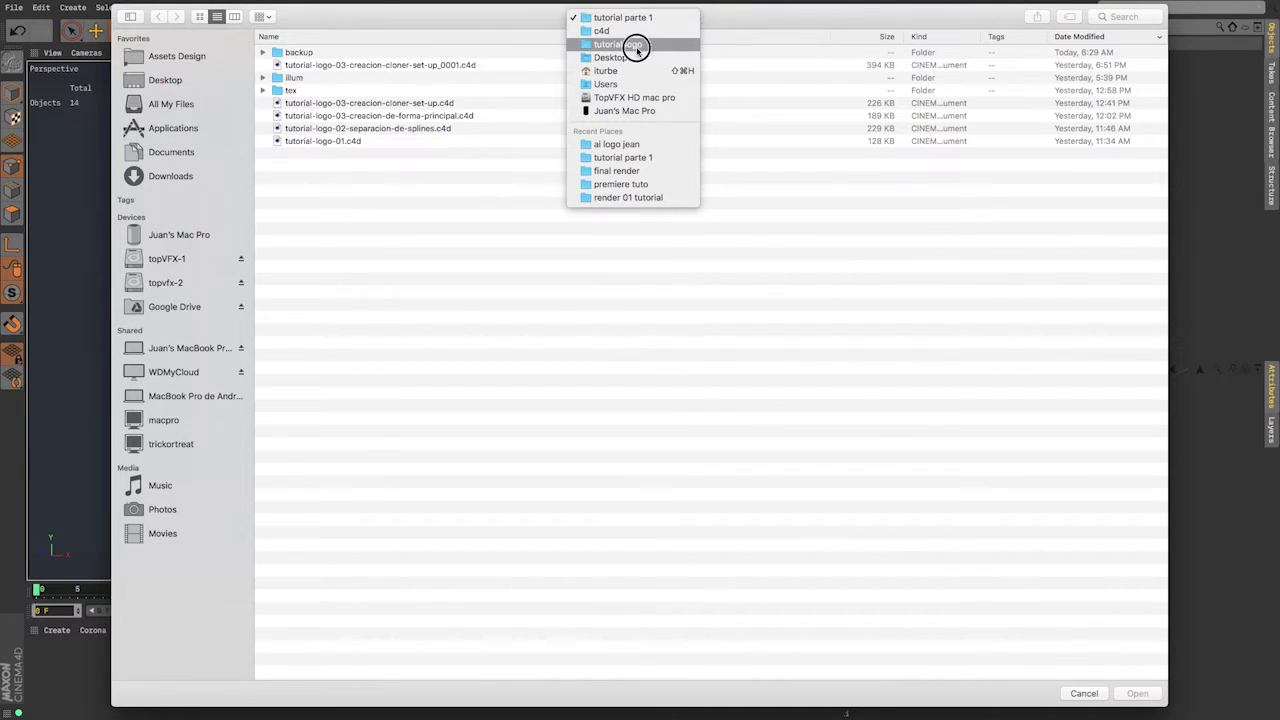
{"action": "left_click", "coordinate": [634, 44]}
{"action": "double_click", "coordinate": [308, 54]}
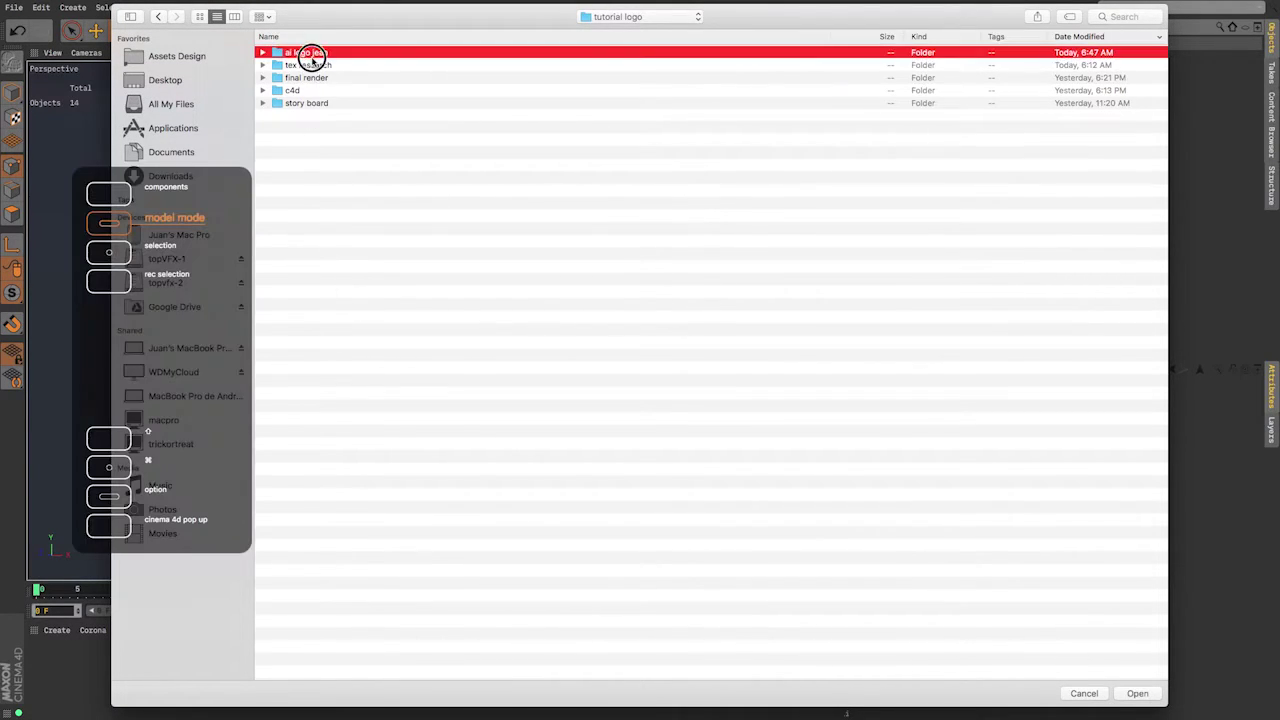
{"action": "left_click", "coordinate": [371, 54]}
{"action": "key", "text": "Return"}
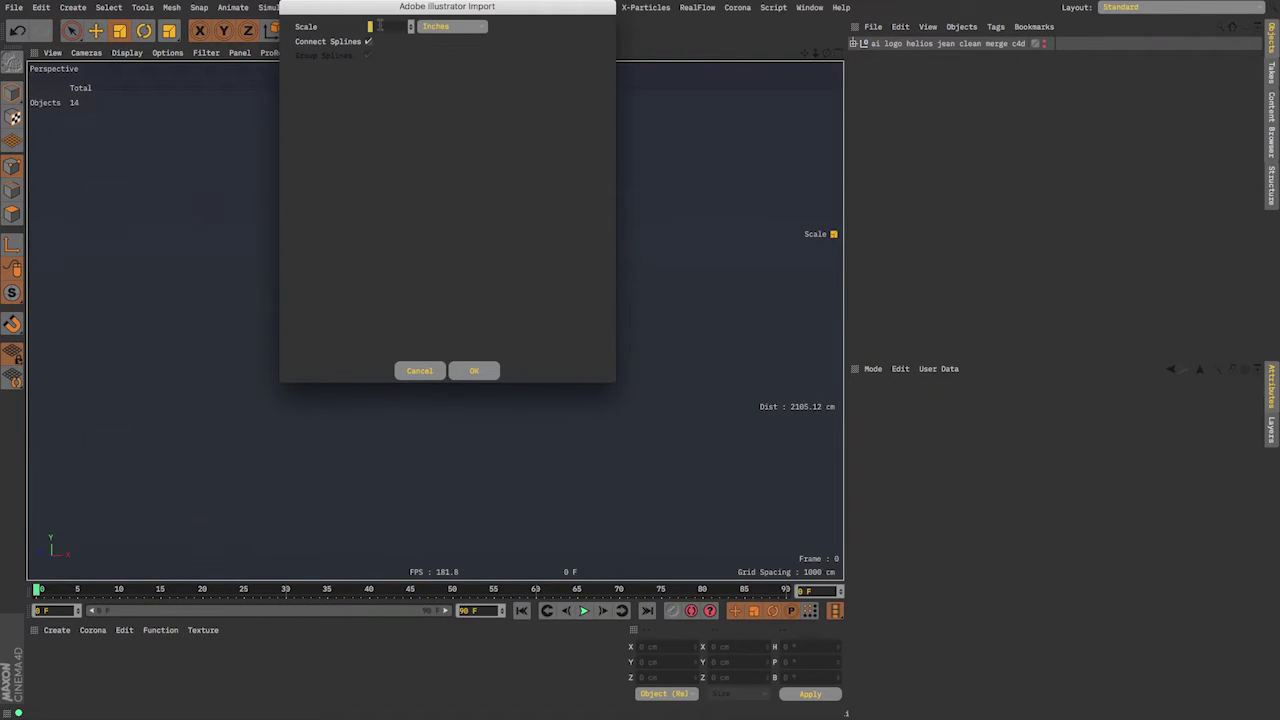
- Import the Illustrator splines at a scale of 1 with Centimeters as the unit
{"action": "left_click", "coordinate": [463, 31]}
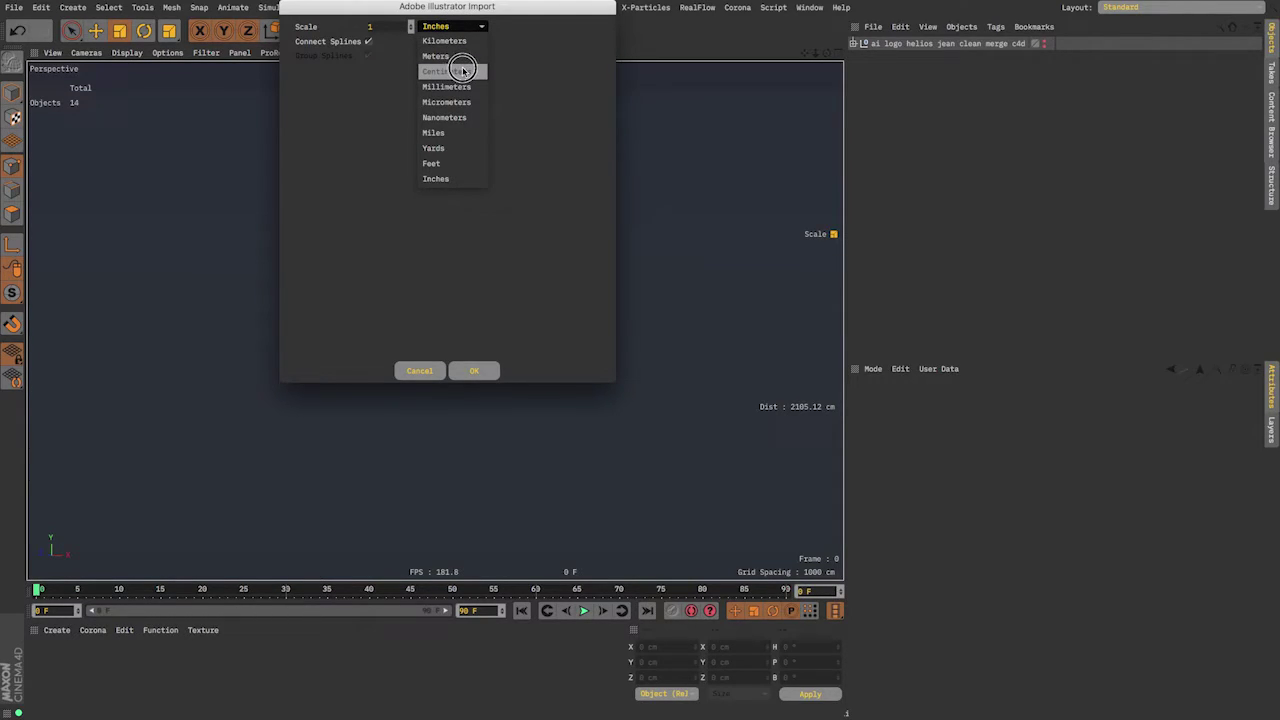
{"action": "left_click", "coordinate": [461, 72]}
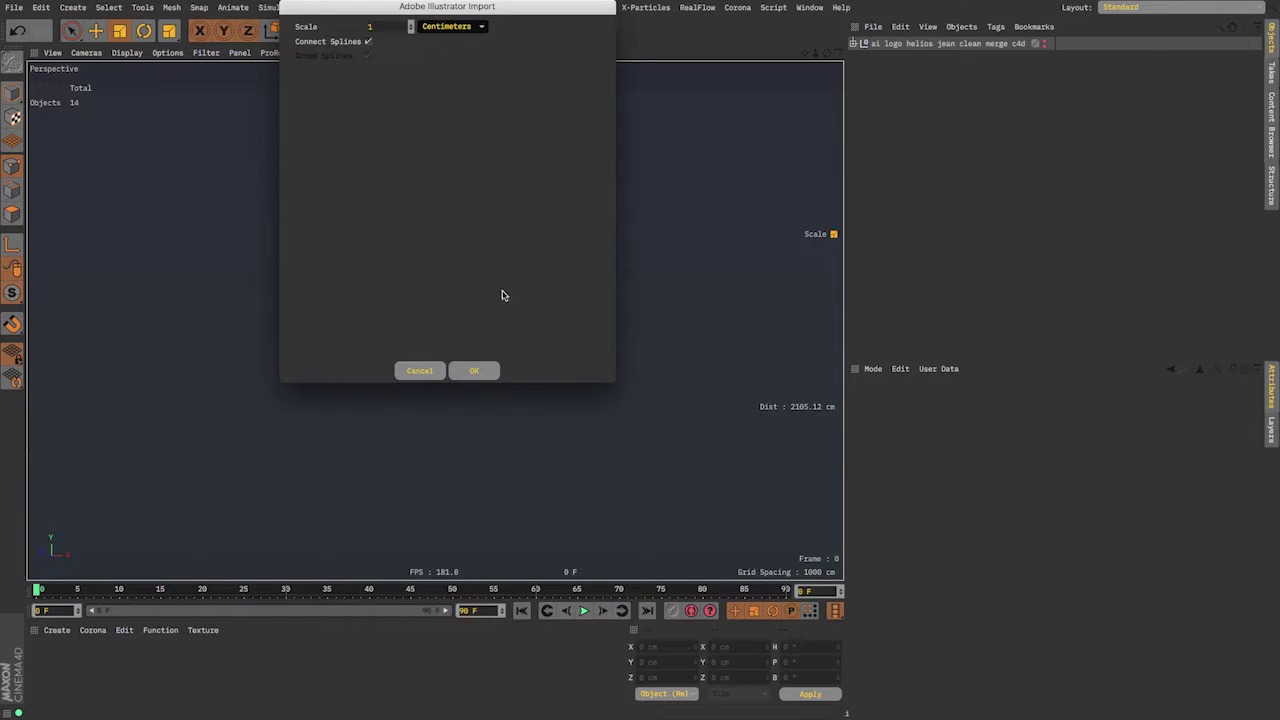
{"action": "left_click", "coordinate": [486, 370]}
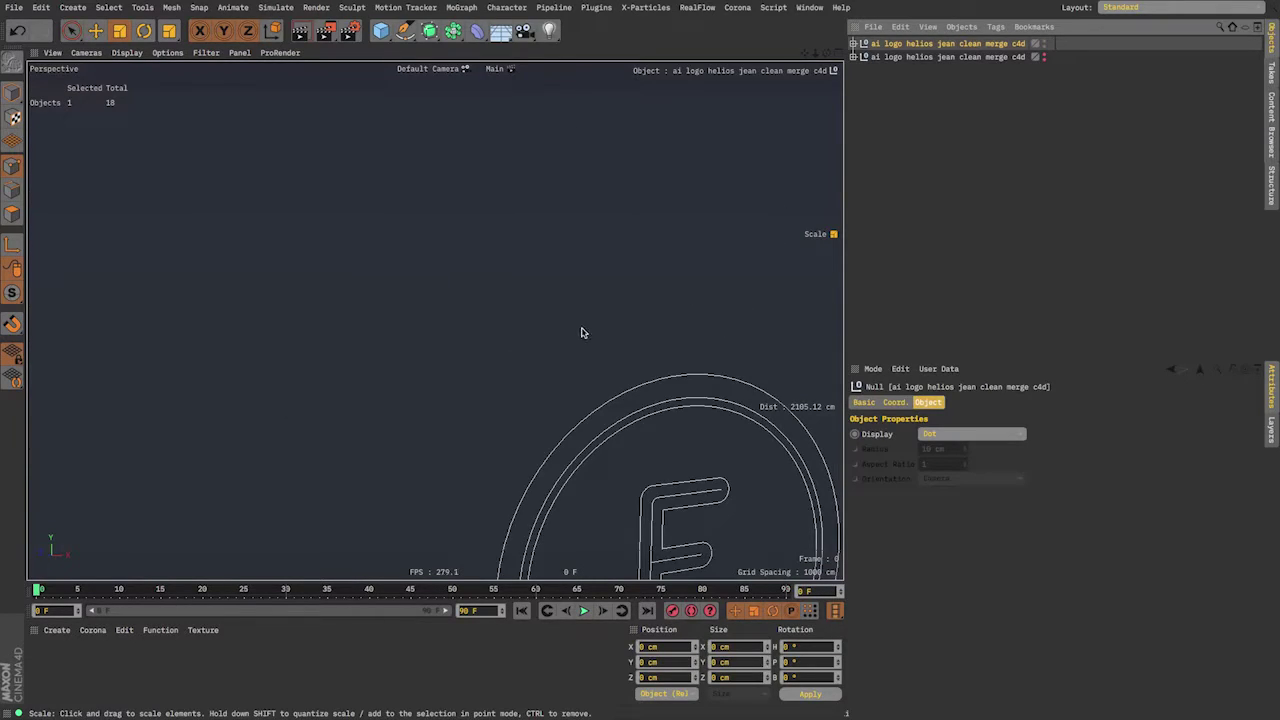
{"action": "middle_click_drag", "start_coordinate": [588, 332], "coordinate": [517, 249], "text": "alt"}
{"action": "left_click_drag", "start_coordinate": [517, 249], "coordinate": [500, 262], "text": "alt"}
{"action": "right_click_drag", "start_coordinate": [500, 262], "coordinate": [445, 351], "text": "alt"}
{"action": "left_click_drag", "start_coordinate": [445, 351], "coordinate": [458, 346], "text": "alt"}
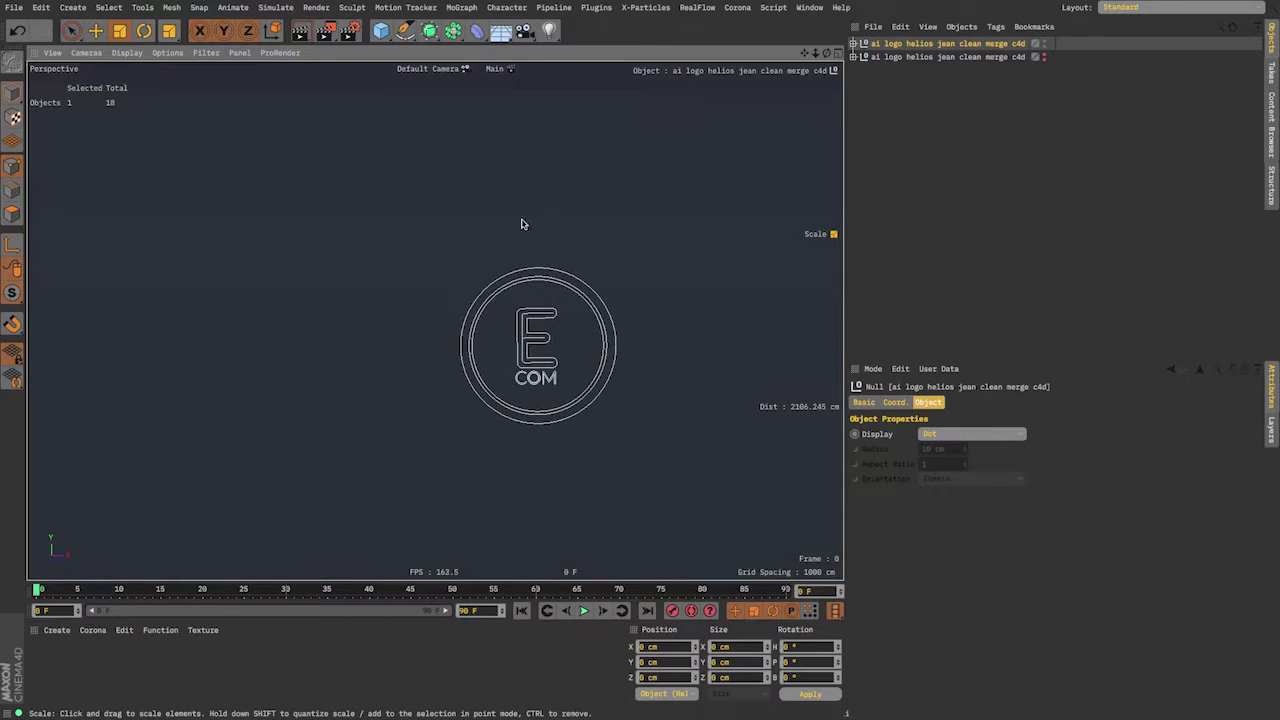
- Enable all display filters in the perspective viewport so the grid and object axes are shown around the logo
{"action": "left_click", "coordinate": [232, 54]}
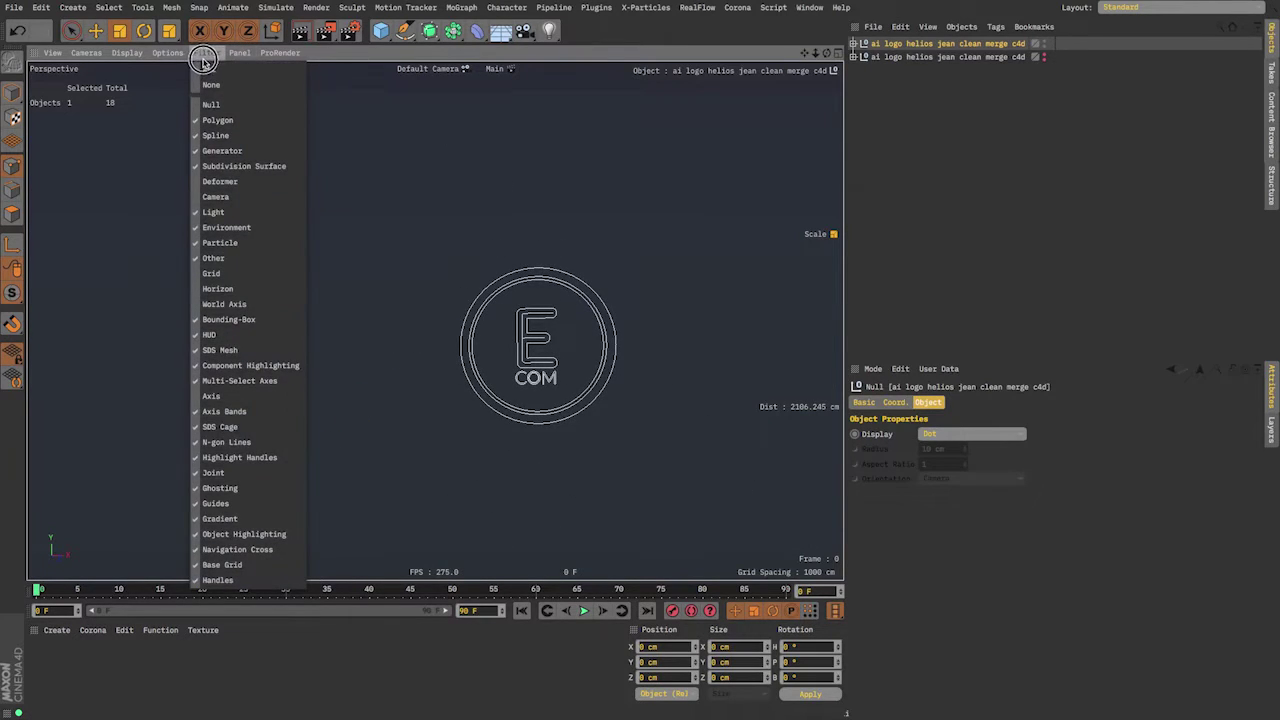
{"action": "left_click", "coordinate": [207, 72]}
{"action": "middle_click_drag", "start_coordinate": [529, 345], "coordinate": [468, 300], "text": "alt"}
{"action": "left_click_drag", "start_coordinate": [468, 300], "coordinate": [363, 199], "text": "alt"}
{"action": "right_click_drag", "start_coordinate": [363, 199], "coordinate": [436, 161], "text": "alt"}
{"action": "left_click_drag", "start_coordinate": [434, 320], "coordinate": [545, 330], "text": "alt"}
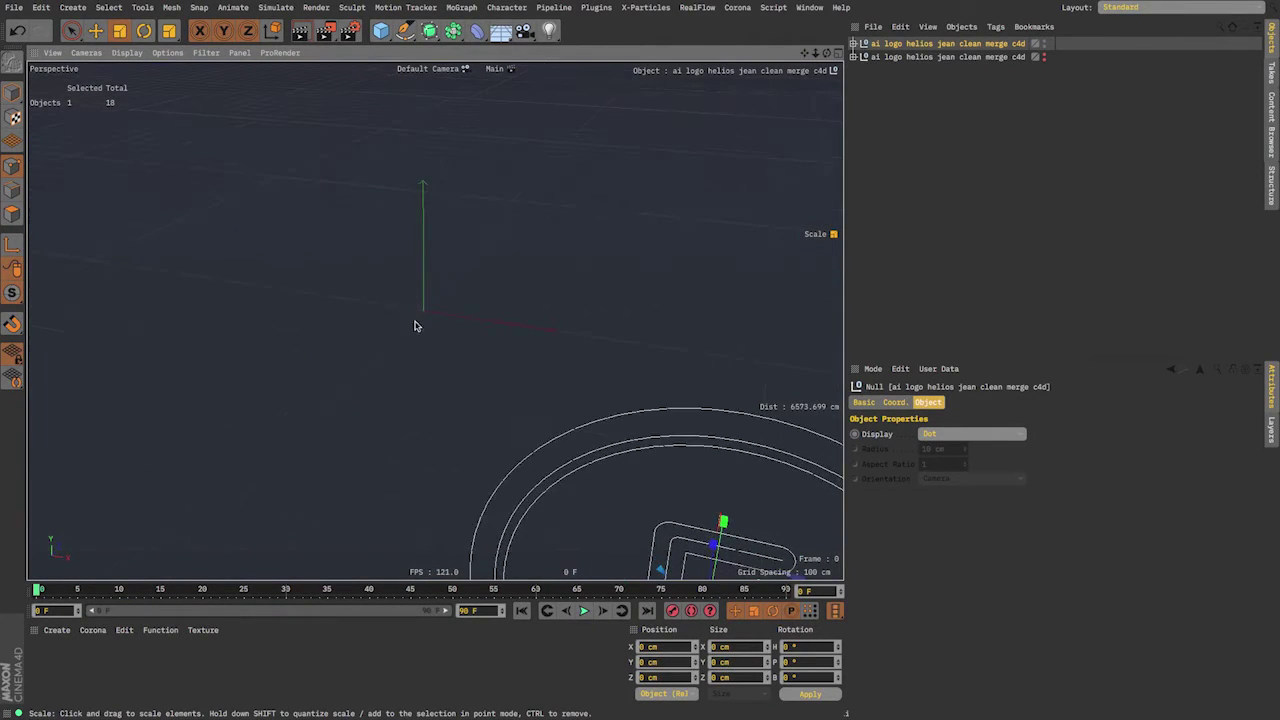
{"action": "left_click_drag", "start_coordinate": [668, 505], "coordinate": [637, 449], "text": "alt"}
{"action": "middle_click_drag", "start_coordinate": [630, 440], "coordinate": [540, 284], "text": "alt"}
{"action": "mouse_move", "coordinate": [589, 404]}
{"action": "left_mouse_down", "text": "alt"}
{"action": "mouse_move", "coordinate": [620, 316]}
{"action": "mouse_move", "coordinate": [620, 350]}
{"action": "mouse_move", "coordinate": [569, 417]}
{"action": "mouse_move", "coordinate": [608, 404]}
{"action": "left_mouse_up", "text": "alt"}
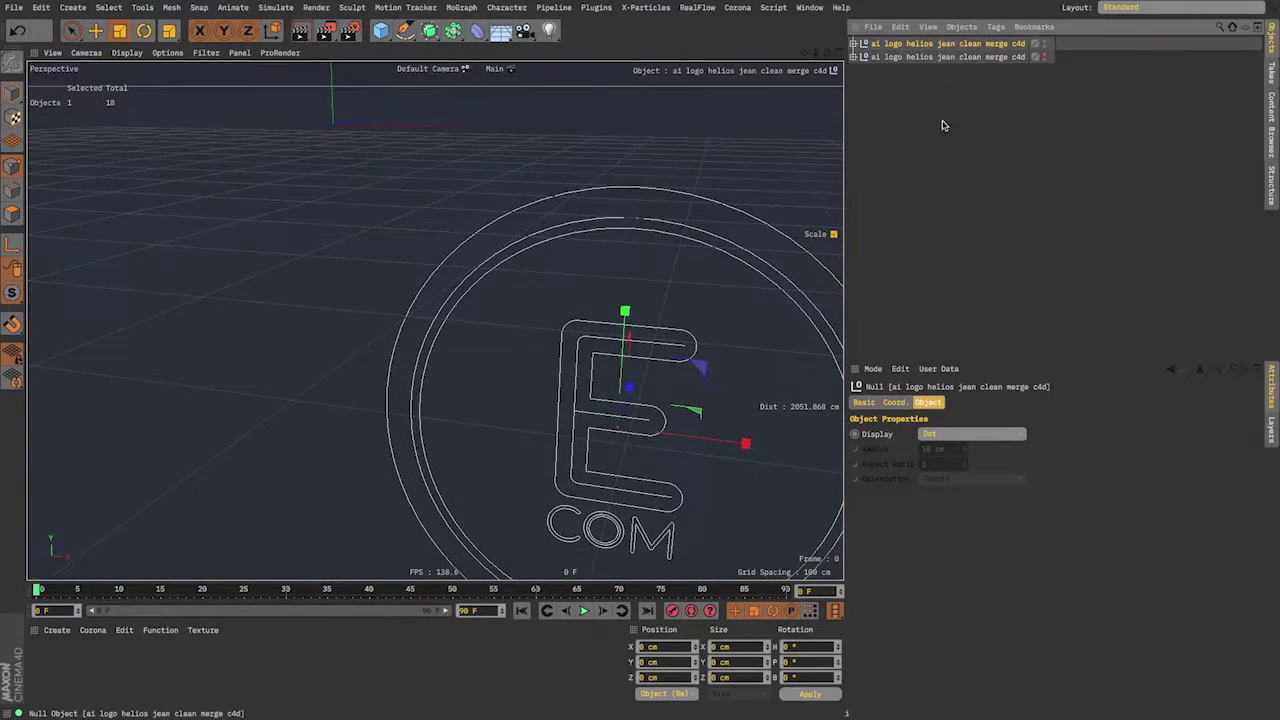
- Set the Y position coordinate of the newly imported logo null to 0 cm
{"action": "left_click", "coordinate": [895, 402]}
{"action": "left_click_drag", "start_coordinate": [891, 436], "coordinate": [1032, 440]}
{"action": "key", "text": "F5"}
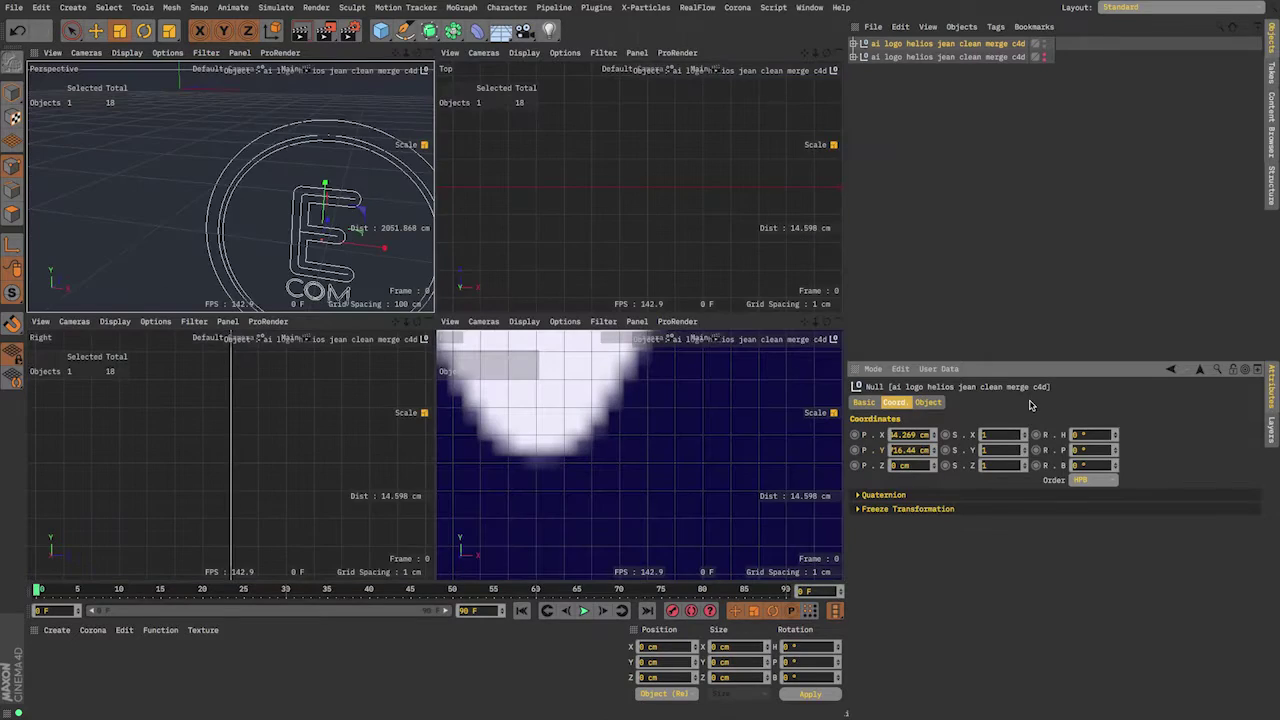
{"action": "left_click", "coordinate": [430, 52]}
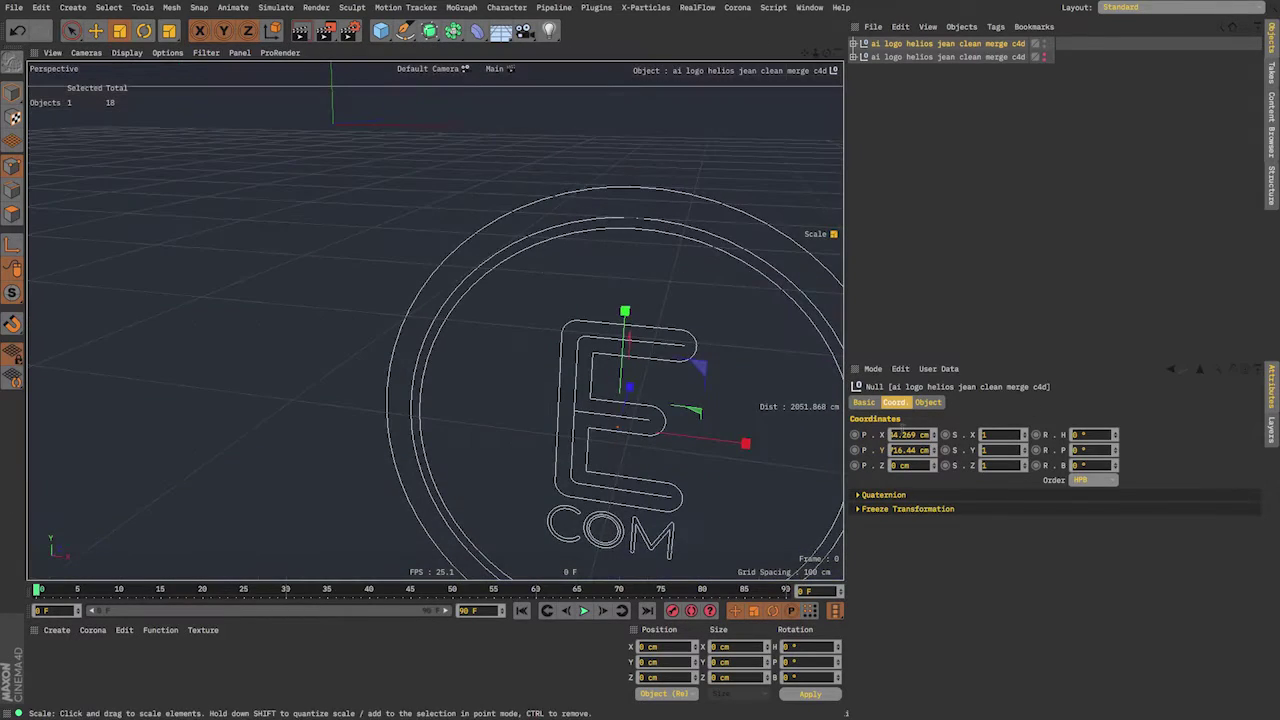
{"action": "left_click_drag", "start_coordinate": [893, 450], "coordinate": [926, 451]}
{"action": "type", "text": "0"}
{"action": "key", "text": "Return"}
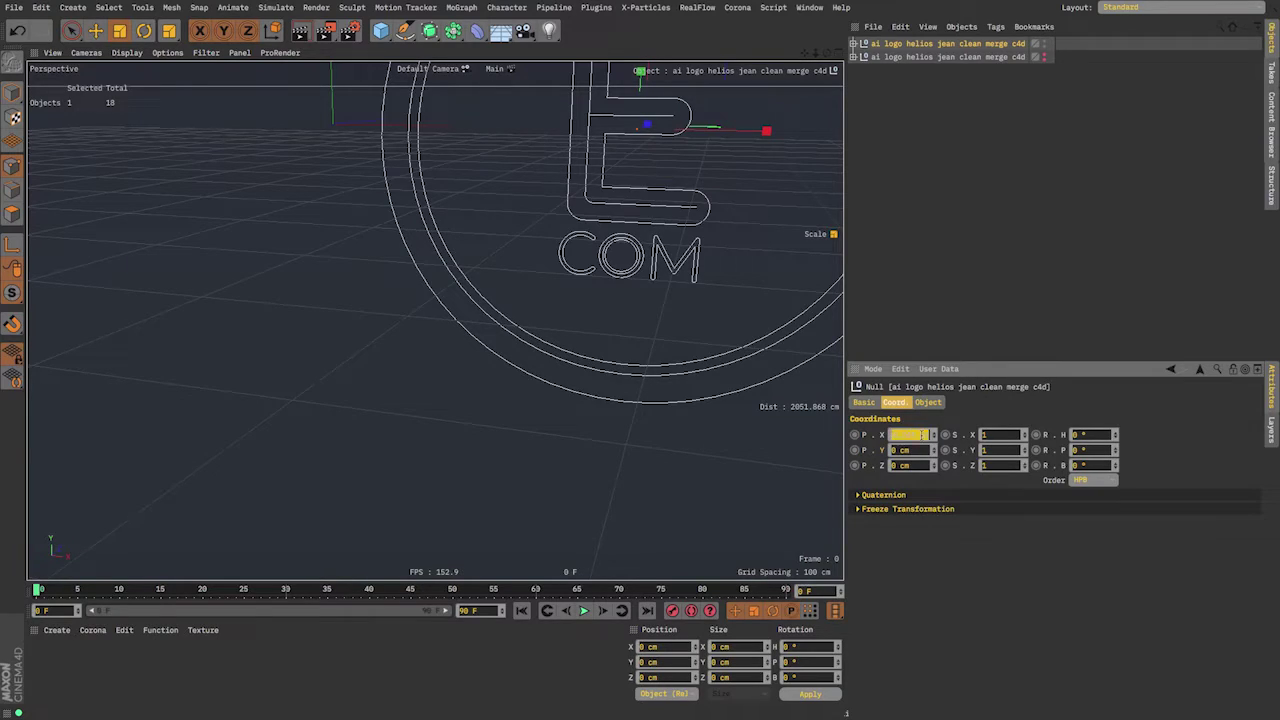
- Set the X position coordinate of the newly imported logo null to 0 cm
{"action": "double_click", "coordinate": [922, 435]}
{"action": "left_click", "coordinate": [922, 435]}
{"action": "double_click", "coordinate": [922, 435]}
{"action": "left_click", "coordinate": [922, 435]}
{"action": "double_click", "coordinate": [921, 436]}
{"action": "type", "text": "0"}
{"action": "key", "text": "Return"}
{"action": "middle_click_drag", "start_coordinate": [394, 246], "coordinate": [497, 366], "text": "alt"}
{"action": "left_click_drag", "start_coordinate": [489, 334], "coordinate": [540, 300], "text": "alt"}
{"action": "middle_click_drag", "start_coordinate": [536, 345], "coordinate": [558, 400], "text": "alt"}
{"action": "left_click_drag", "start_coordinate": [550, 385], "coordinate": [545, 300], "text": "alt"}
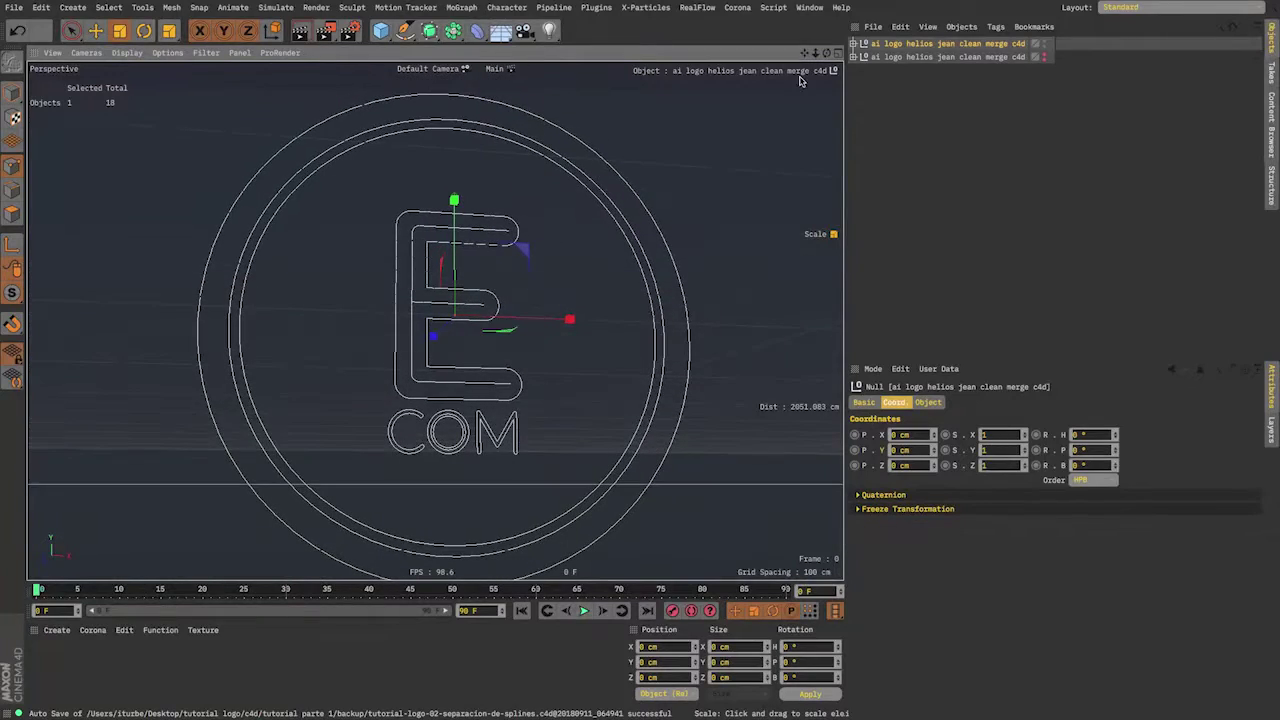
- Expand the newly imported logo null and examine which parts of the logo Path 10, Path 11 and Path 3 contain
{"action": "left_click", "coordinate": [853, 44]}
{"action": "left_click", "coordinate": [897, 127]}
{"action": "left_click", "coordinate": [888, 57]}
{"action": "left_click", "coordinate": [897, 197]}
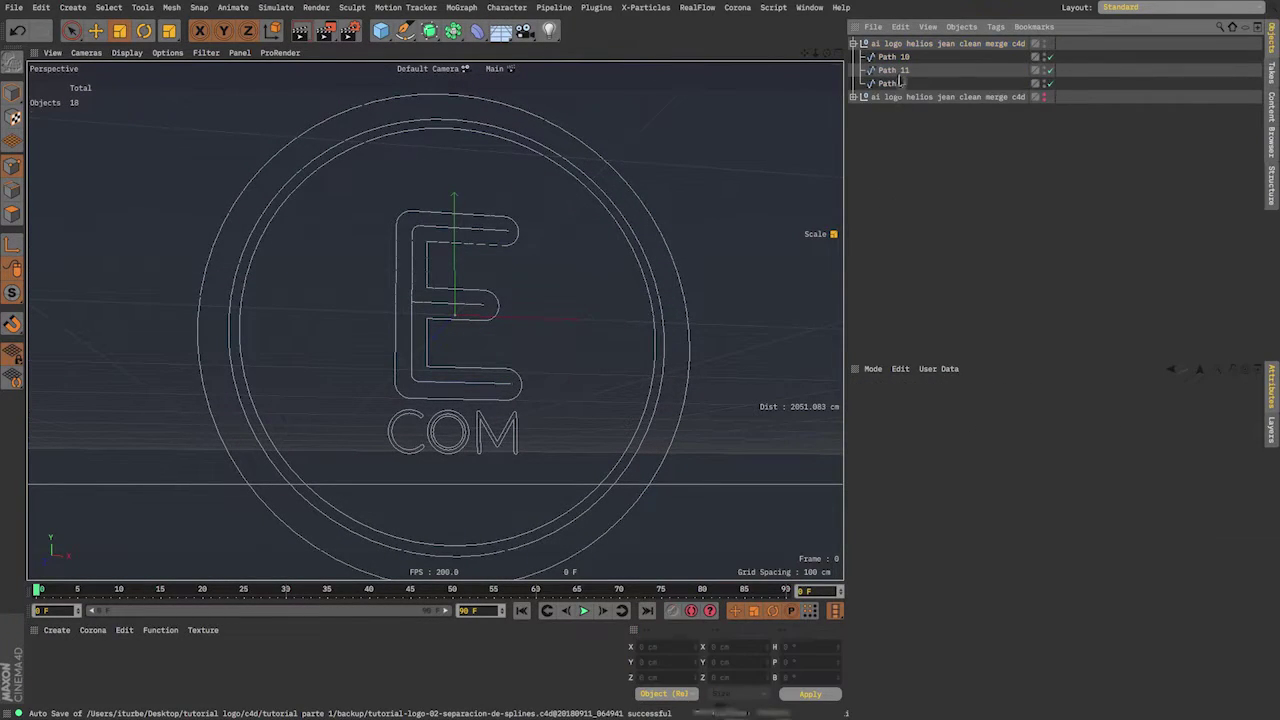
{"action": "left_click", "coordinate": [898, 58]}
{"action": "left_click", "coordinate": [892, 71]}
{"action": "left_click", "coordinate": [890, 84]}
{"action": "left_click", "coordinate": [891, 59]}
{"action": "left_click", "coordinate": [891, 83]}
{"action": "left_click", "coordinate": [892, 60]}
{"action": "left_click", "coordinate": [891, 83]}
- Examine the hierarchy of the hidden logo null, including its com, inner bevel and bg splines, and collapse it again
{"action": "left_click", "coordinate": [855, 98]}
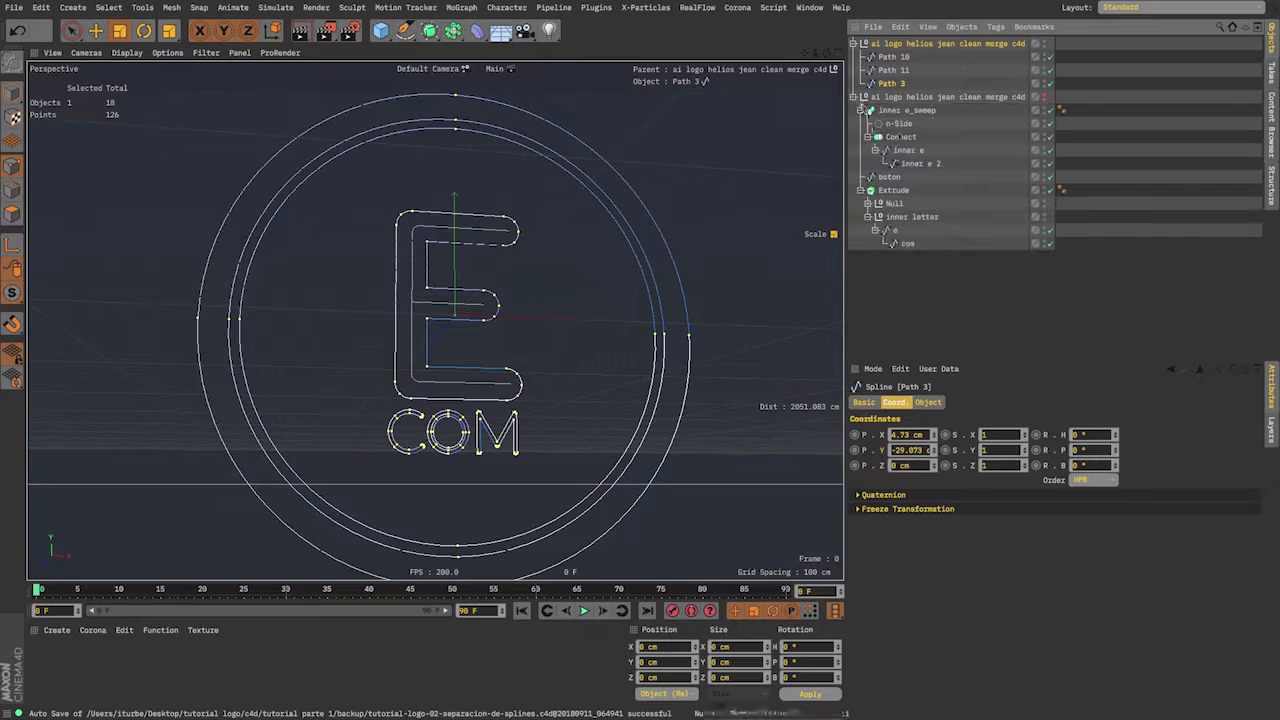
{"action": "left_click", "coordinate": [868, 204]}
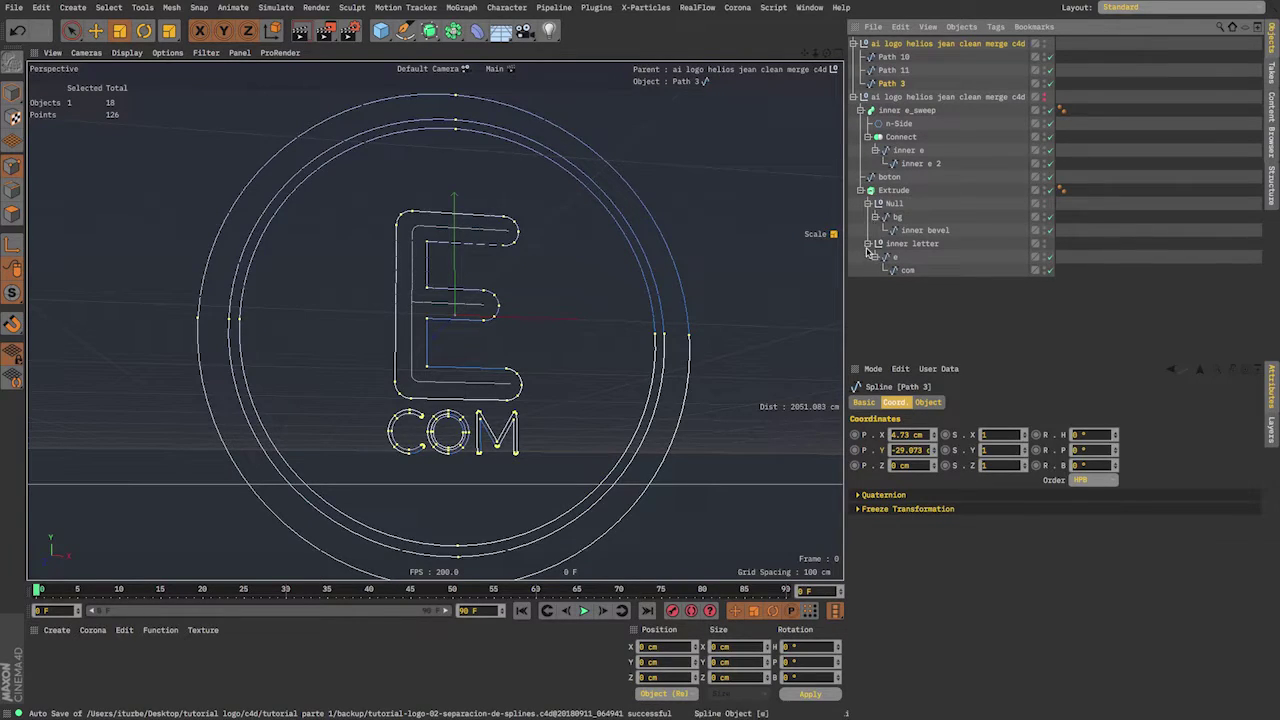
{"action": "left_click", "coordinate": [897, 270]}
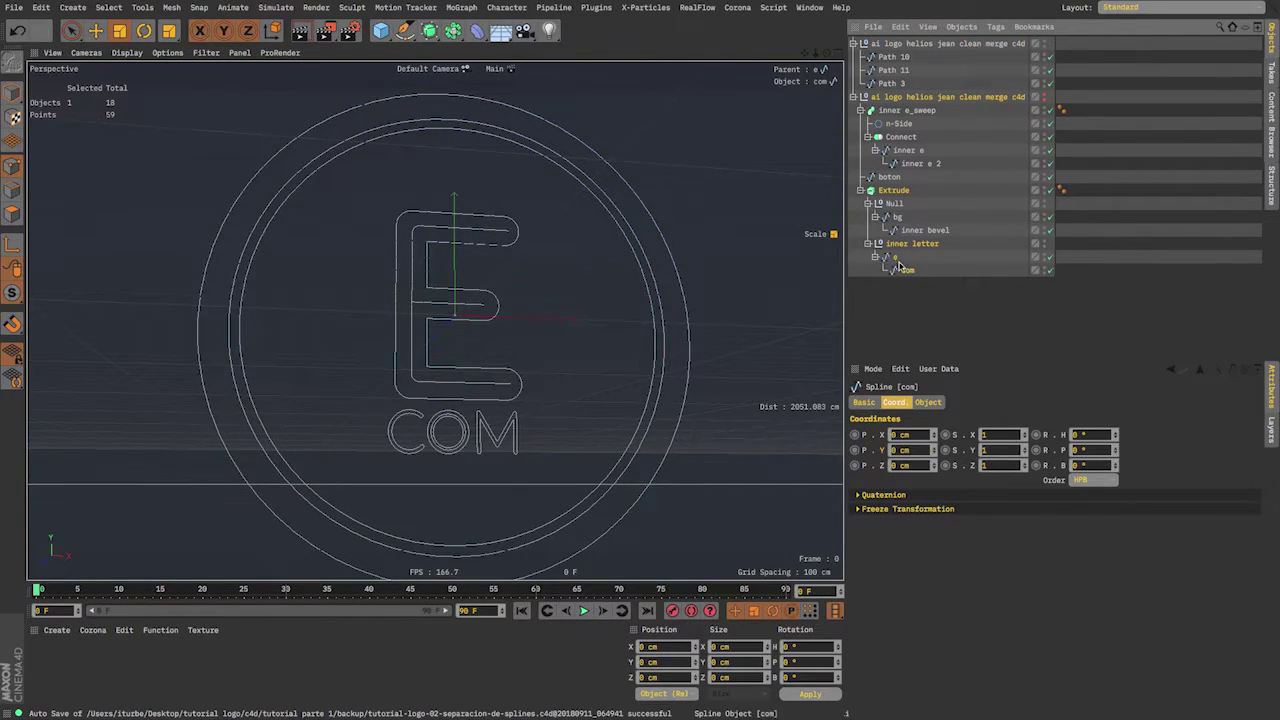
{"action": "left_click", "coordinate": [910, 231]}
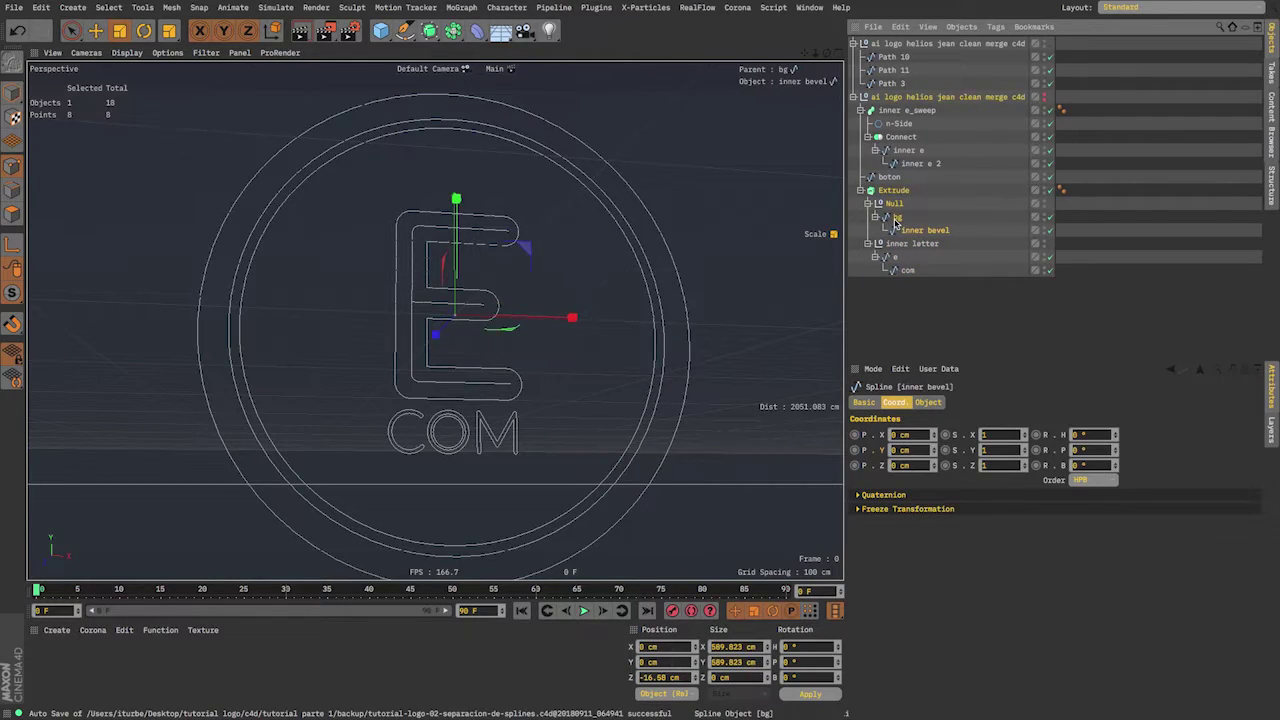
{"action": "left_click", "coordinate": [897, 217]}
{"action": "left_click", "coordinate": [861, 191]}
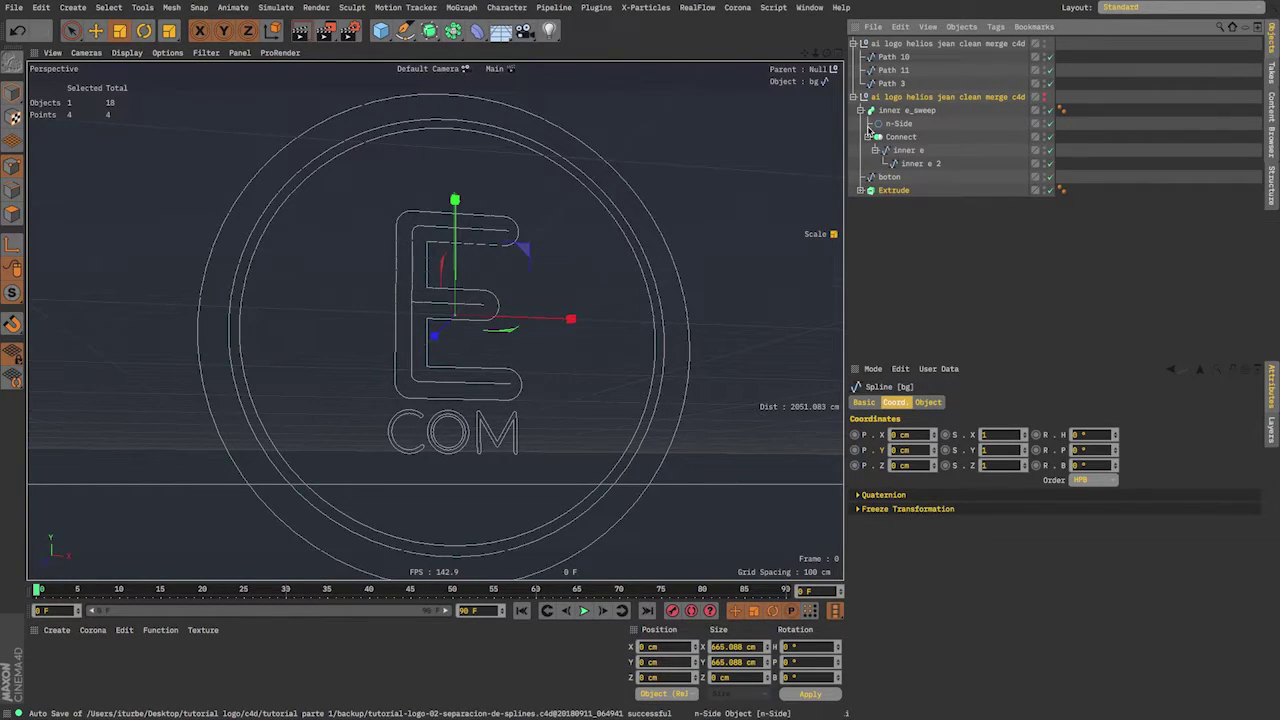
{"action": "left_click", "coordinate": [854, 97]}
{"action": "left_click", "coordinate": [916, 205]}
- Hide the Path 10 and Path 11 splines in both the editor and the renderer
{"action": "left_click", "coordinate": [889, 84]}
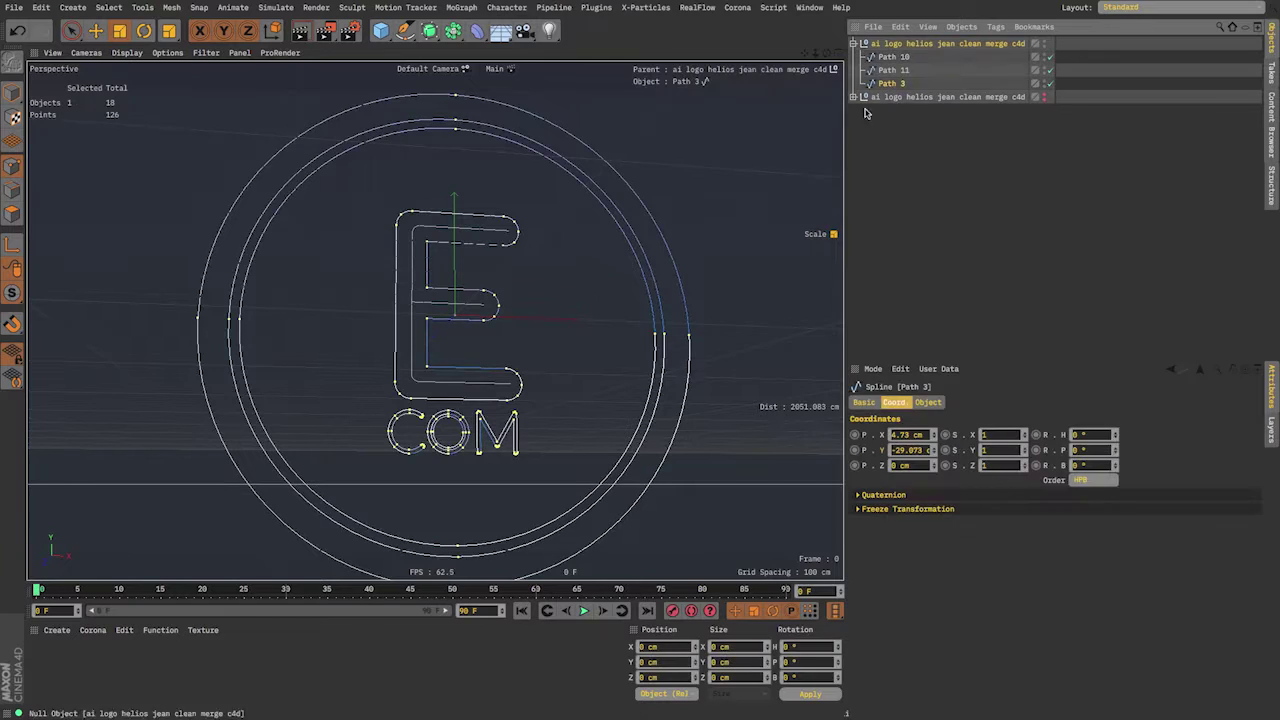
{"action": "left_click_drag", "start_coordinate": [514, 337], "coordinate": [513, 306], "text": "alt"}
{"action": "middle_click_drag", "start_coordinate": [512, 340], "coordinate": [482, 386], "text": "alt"}
{"action": "right_click_drag", "start_coordinate": [482, 386], "coordinate": [462, 412], "text": "alt"}
{"action": "middle_click_drag", "start_coordinate": [484, 390], "coordinate": [504, 333], "text": "alt"}
{"action": "left_click_drag", "start_coordinate": [504, 333], "coordinate": [560, 305], "text": "alt"}
{"action": "left_click", "coordinate": [893, 57]}
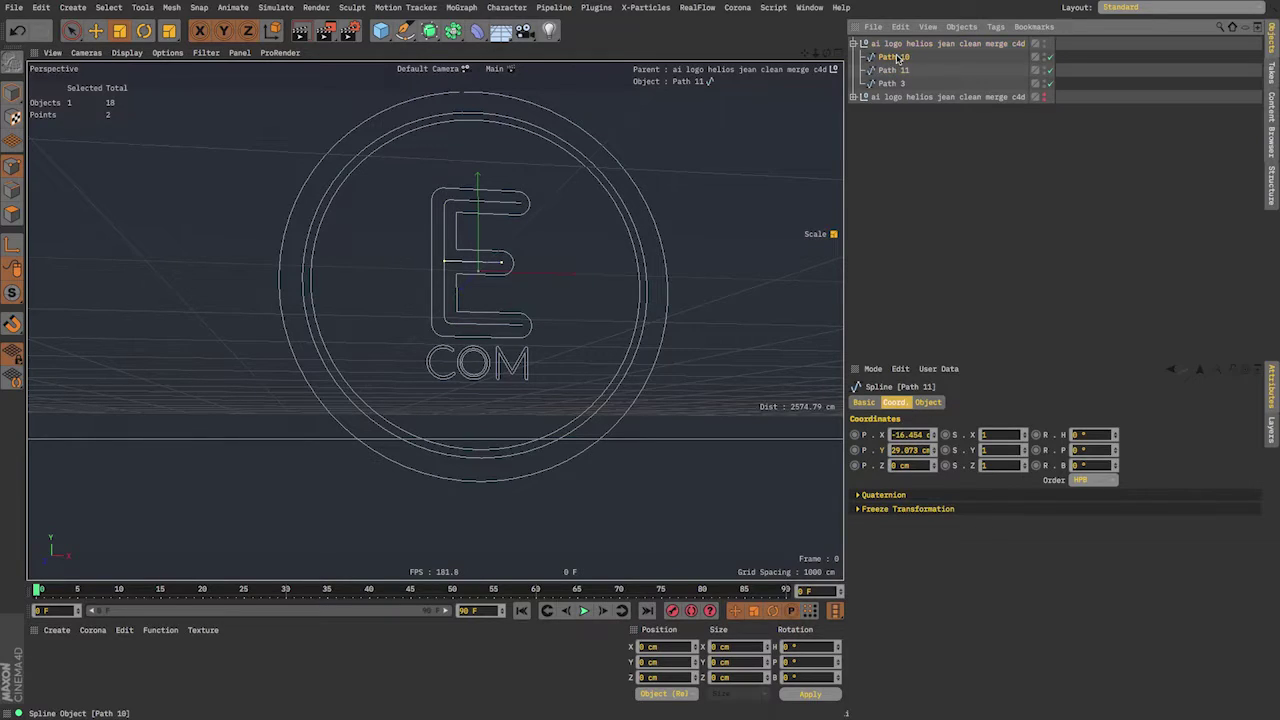
{"action": "left_click", "coordinate": [1043, 58]}
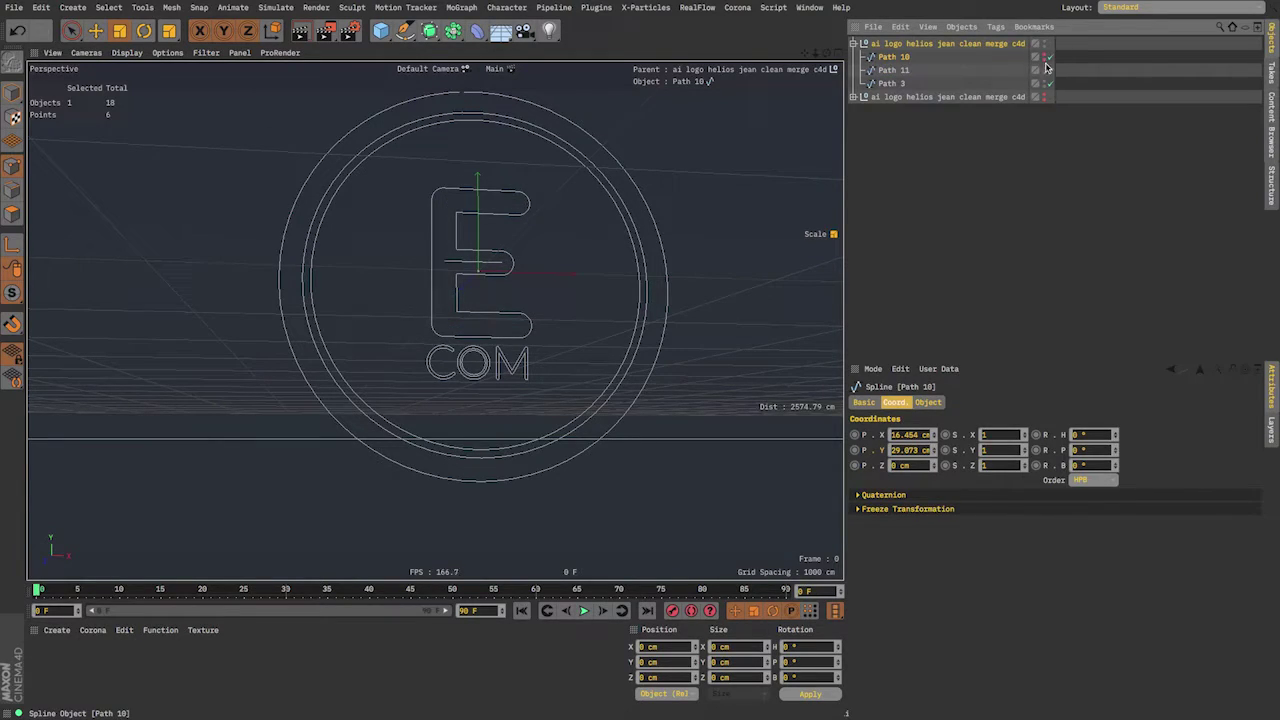
{"action": "left_click", "coordinate": [895, 159]}
{"action": "left_click", "coordinate": [895, 71]}
- Select one point on the middle arm of the letter E in the Path 3 spline with Live Selection
{"action": "left_click", "coordinate": [894, 83]}
{"action": "middle_click_drag", "start_coordinate": [643, 284], "coordinate": [633, 341], "text": "alt"}
{"action": "left_click_drag", "start_coordinate": [632, 341], "coordinate": [625, 315], "text": "alt"}
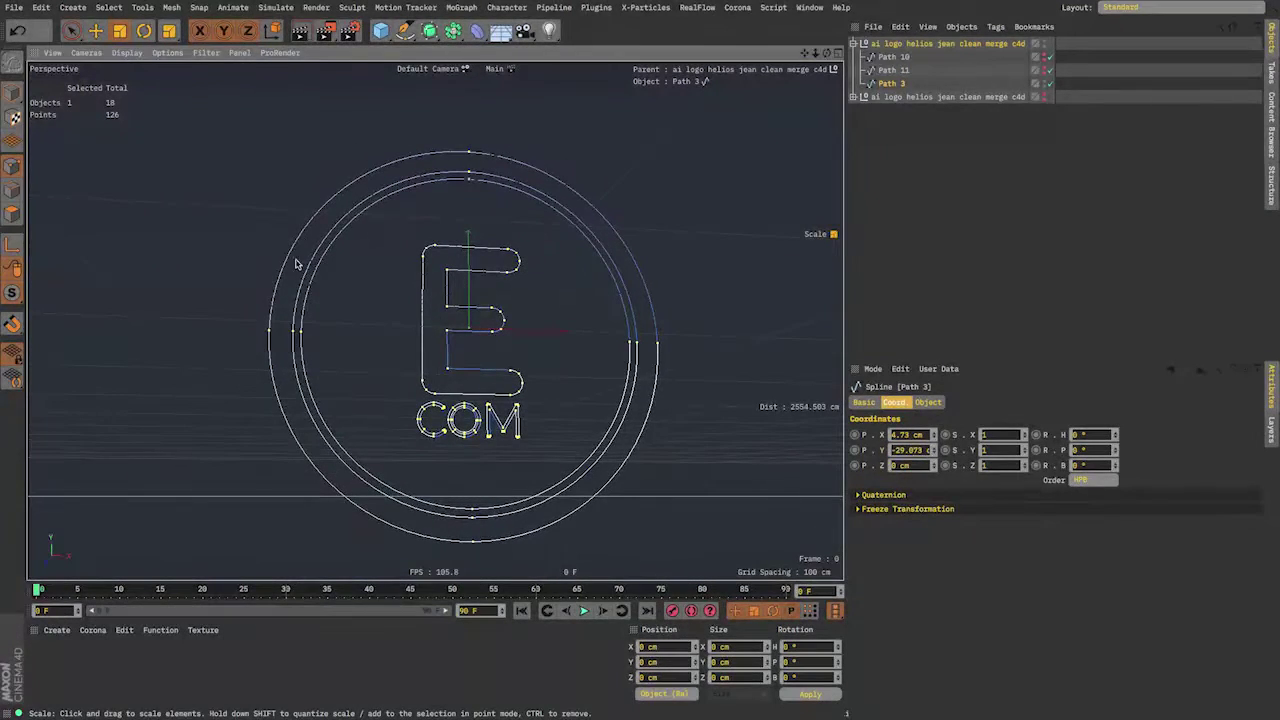
{"action": "middle_click_drag", "start_coordinate": [503, 328], "coordinate": [516, 272], "text": "alt"}
{"action": "left_click_drag", "start_coordinate": [516, 272], "coordinate": [566, 300], "text": "alt"}
{"action": "middle_click_drag", "start_coordinate": [566, 300], "coordinate": [550, 315], "text": "alt"}
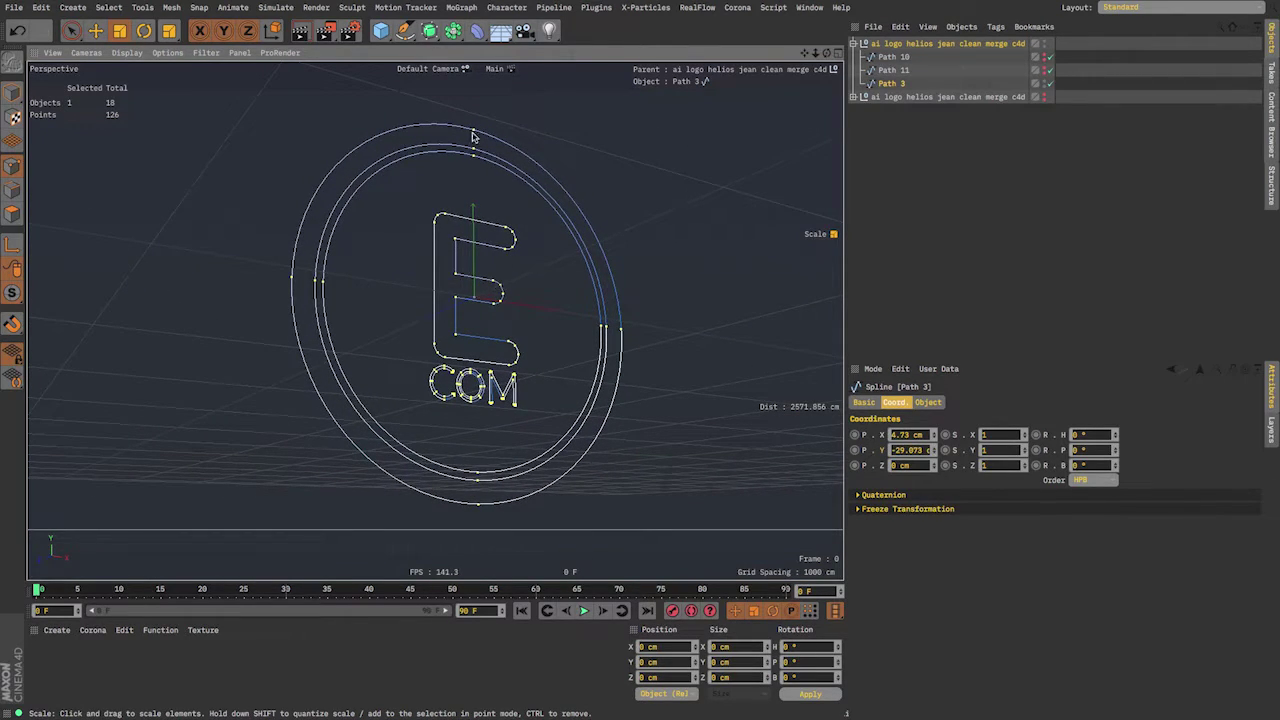
{"action": "left_click_drag", "start_coordinate": [500, 282], "coordinate": [466, 290], "text": "alt"}
{"action": "right_click_drag", "start_coordinate": [448, 326], "coordinate": [541, 266], "text": "alt"}
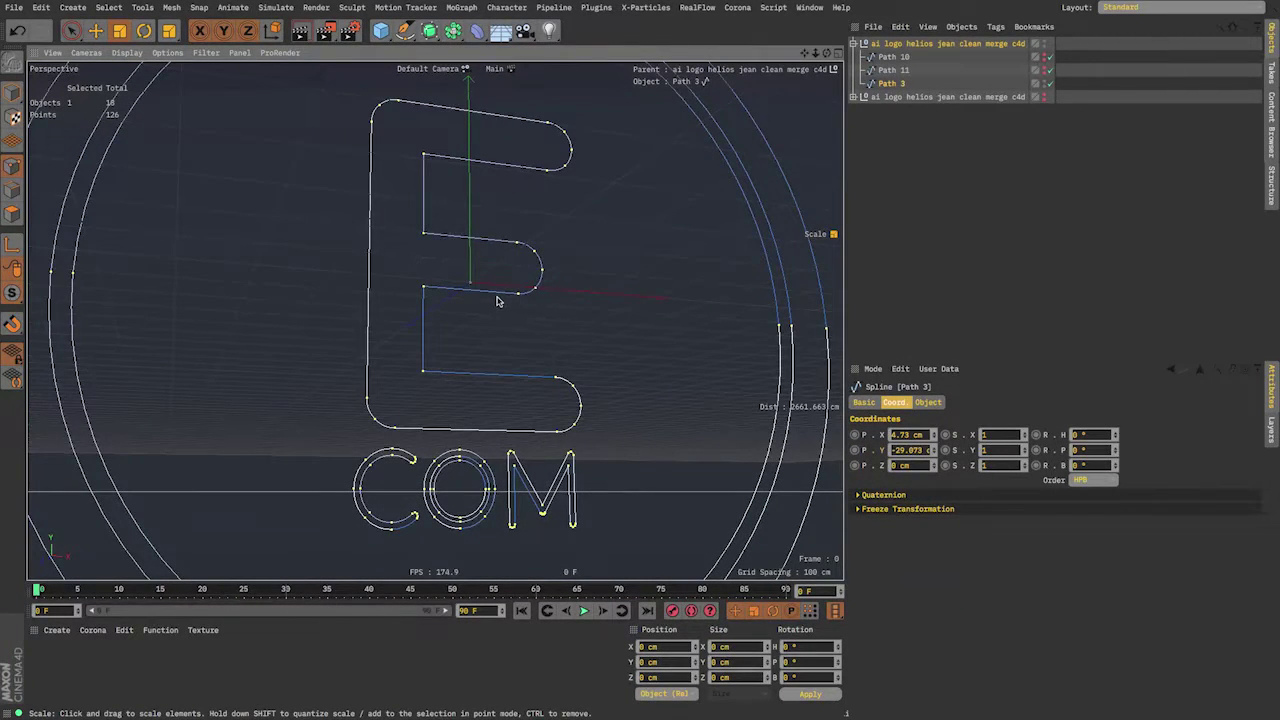
{"action": "left_click_drag", "start_coordinate": [72, 31], "coordinate": [116, 54]}
{"action": "left_click", "coordinate": [517, 242]}
- Extend the point selection to the whole E outline with Select Connected
{"action": "left_click_drag", "start_coordinate": [538, 272], "coordinate": [530, 308], "text": "alt"}
{"action": "key", "text": "u"}
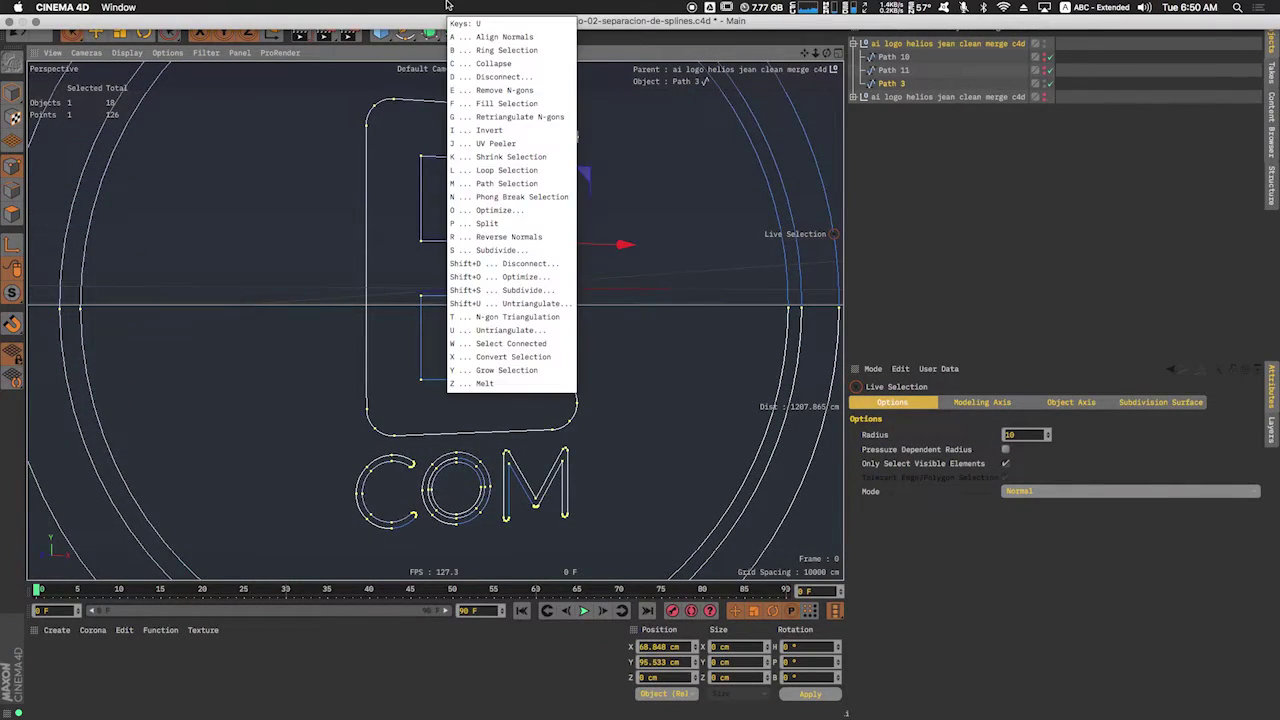
{"action": "key", "text": "u"}
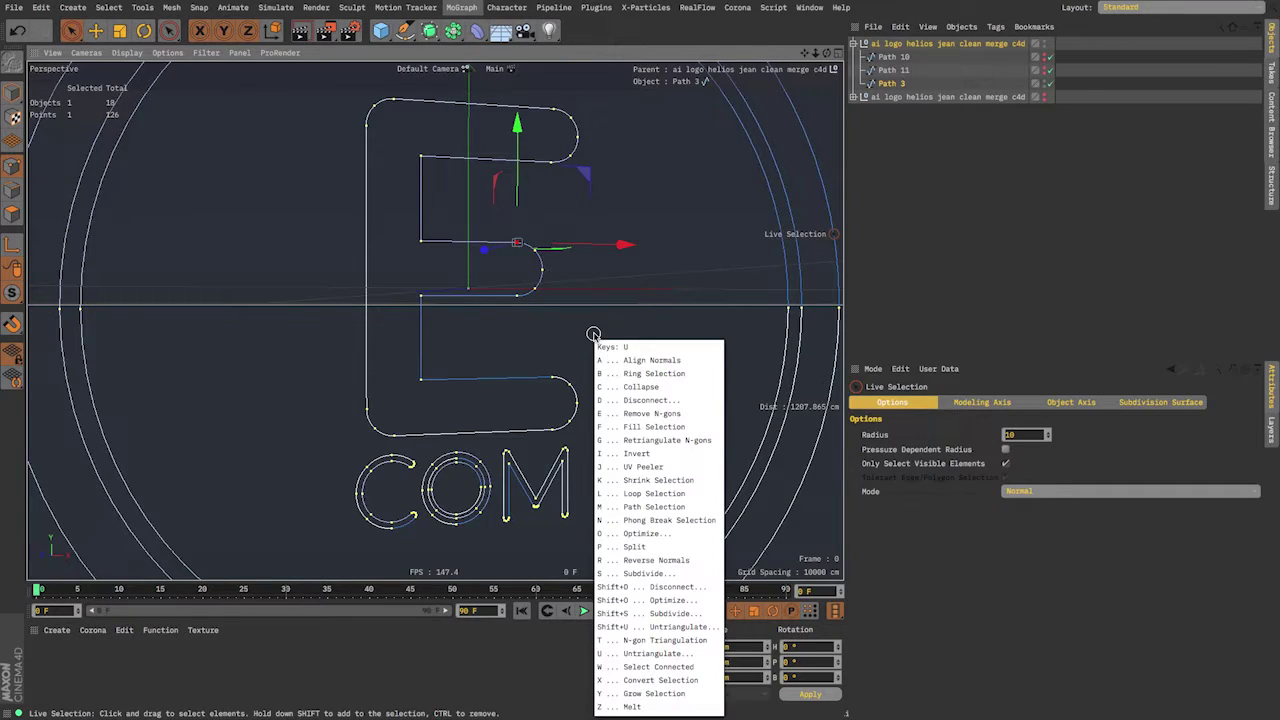
{"action": "key", "text": "u"}
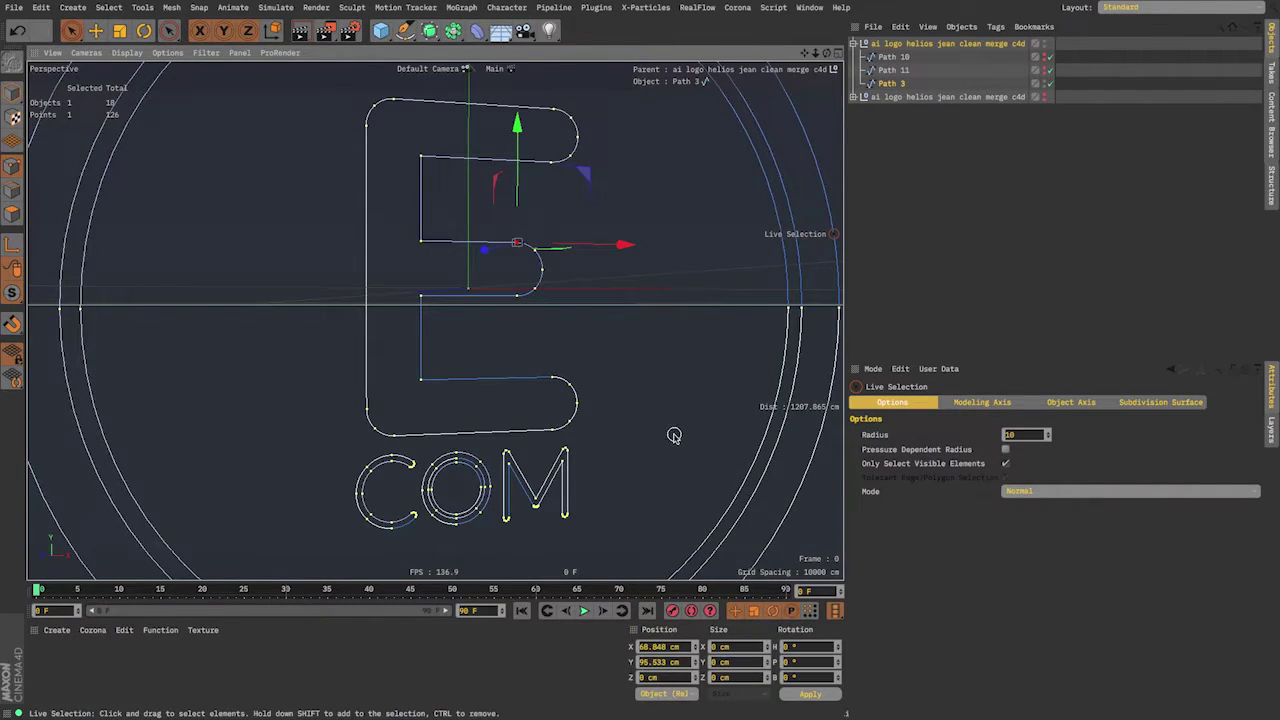
{"action": "key", "text": "u"}
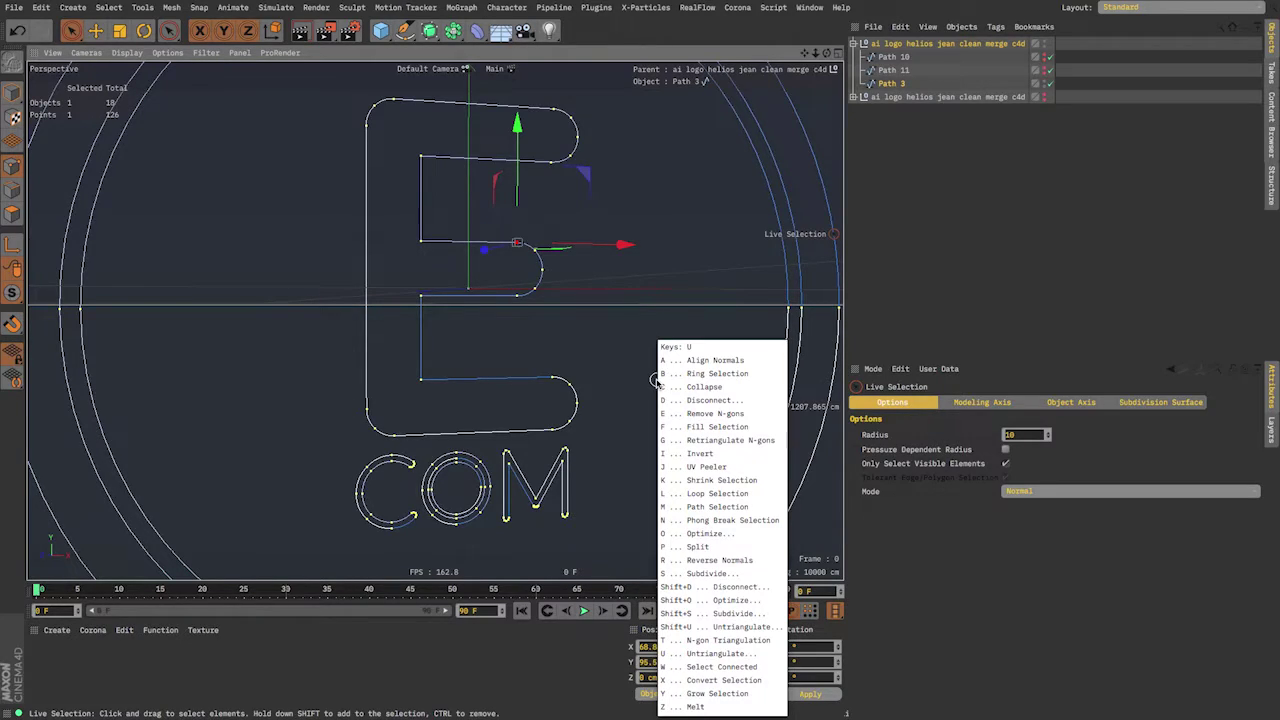
{"action": "key", "text": "w"}
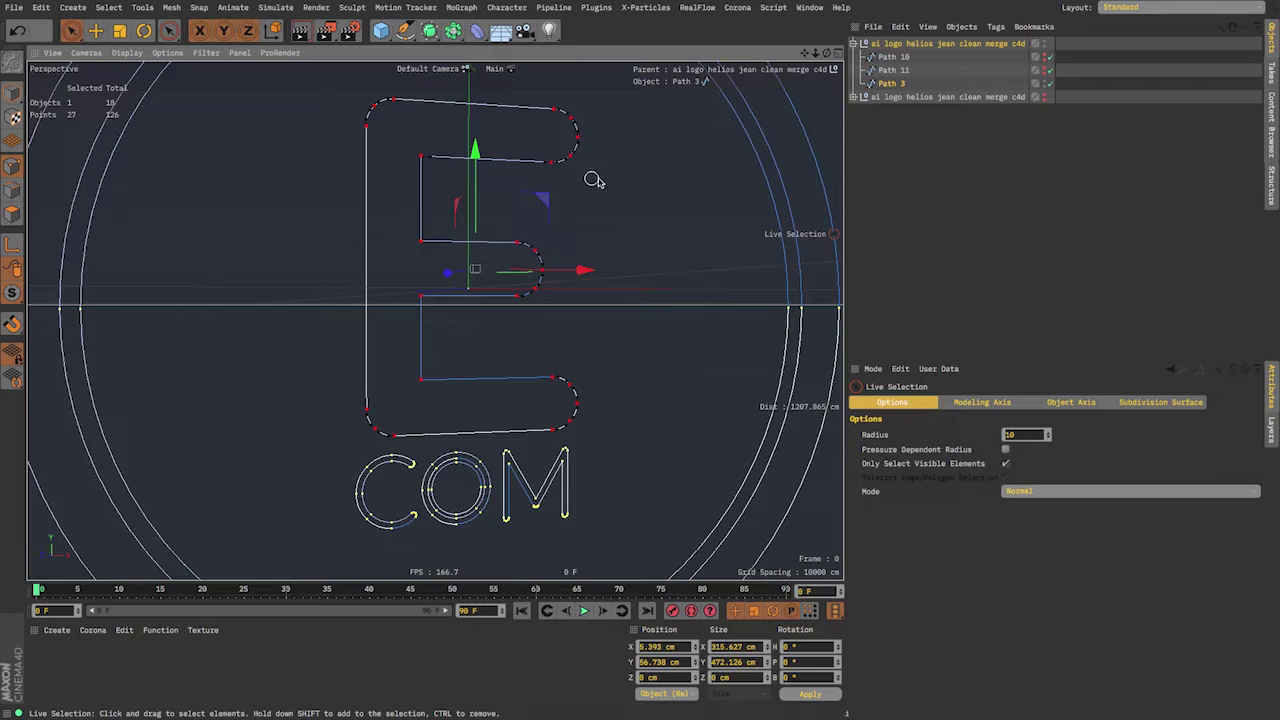
- Split the selected E outline points of Path 3 into a separate spline object
{"action": "middle_click_drag", "start_coordinate": [568, 275], "coordinate": [630, 315], "text": "alt"}
{"action": "left_click_drag", "start_coordinate": [634, 320], "coordinate": [609, 214], "text": "alt"}
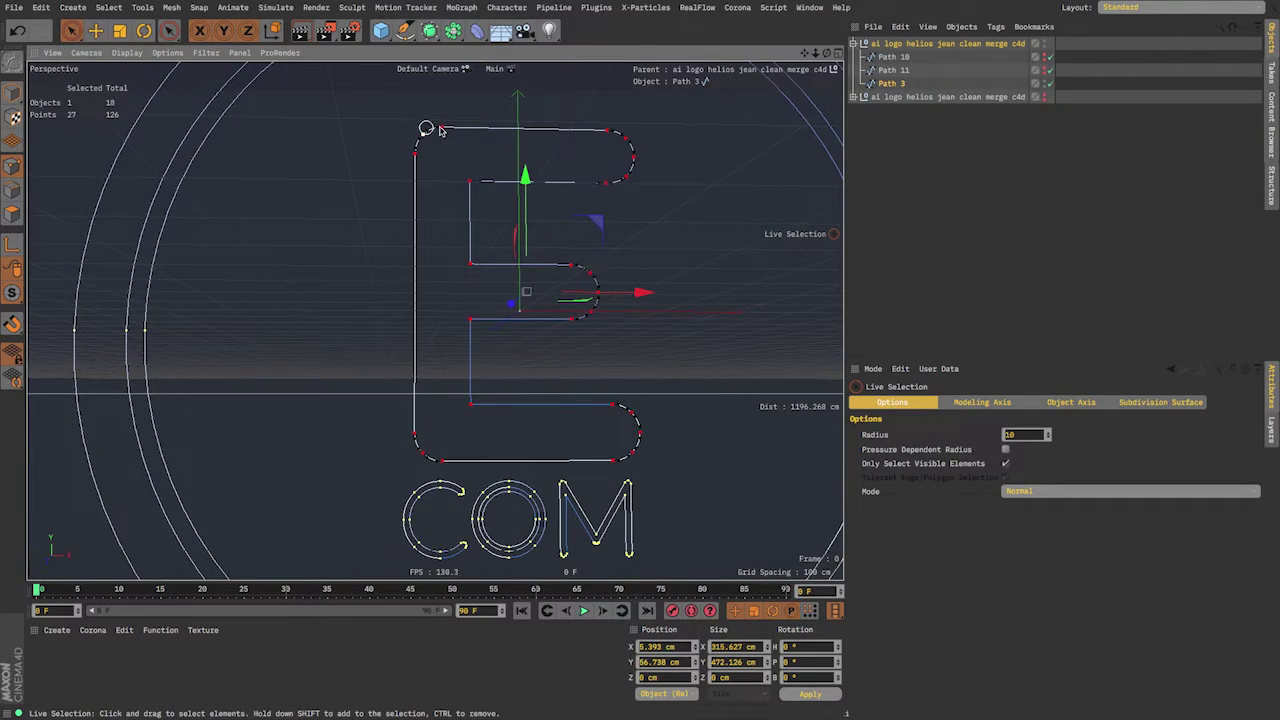
{"action": "middle_click_drag", "start_coordinate": [670, 346], "coordinate": [626, 319], "text": "alt"}
{"action": "left_click_drag", "start_coordinate": [652, 344], "coordinate": [651, 337], "text": "alt"}
{"action": "key", "text": "u"}
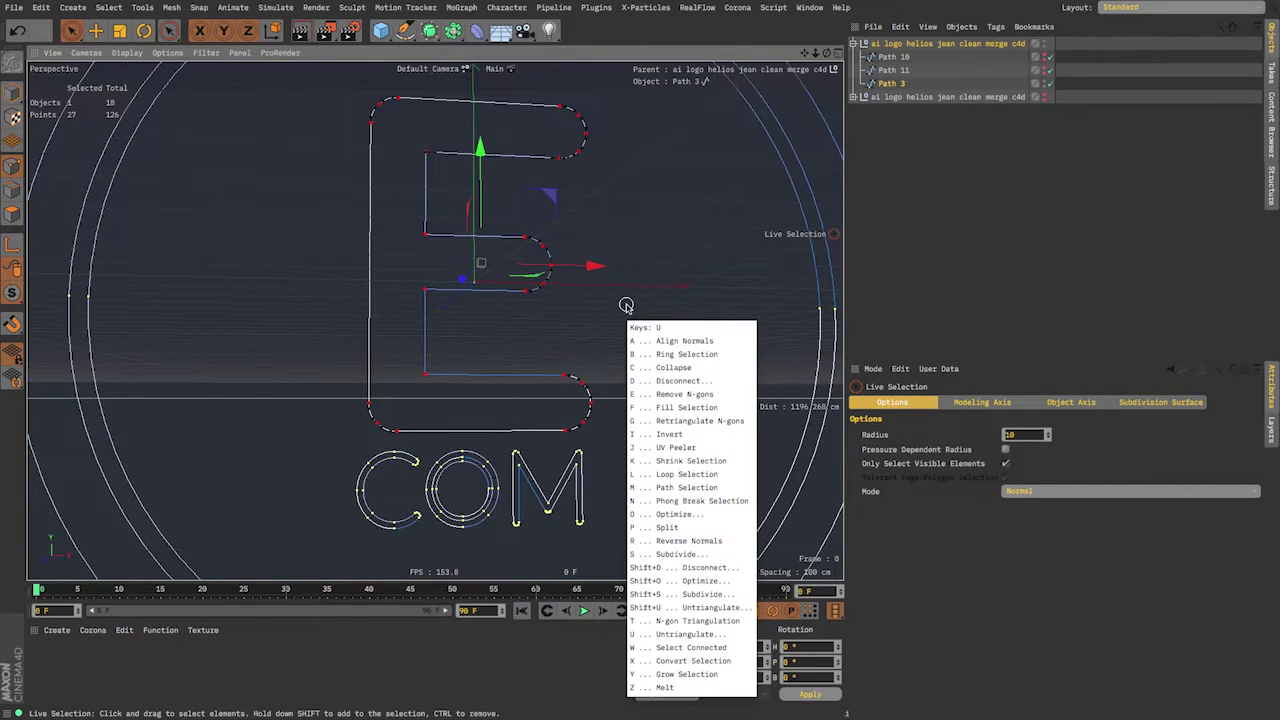
{"action": "key", "text": "p"}
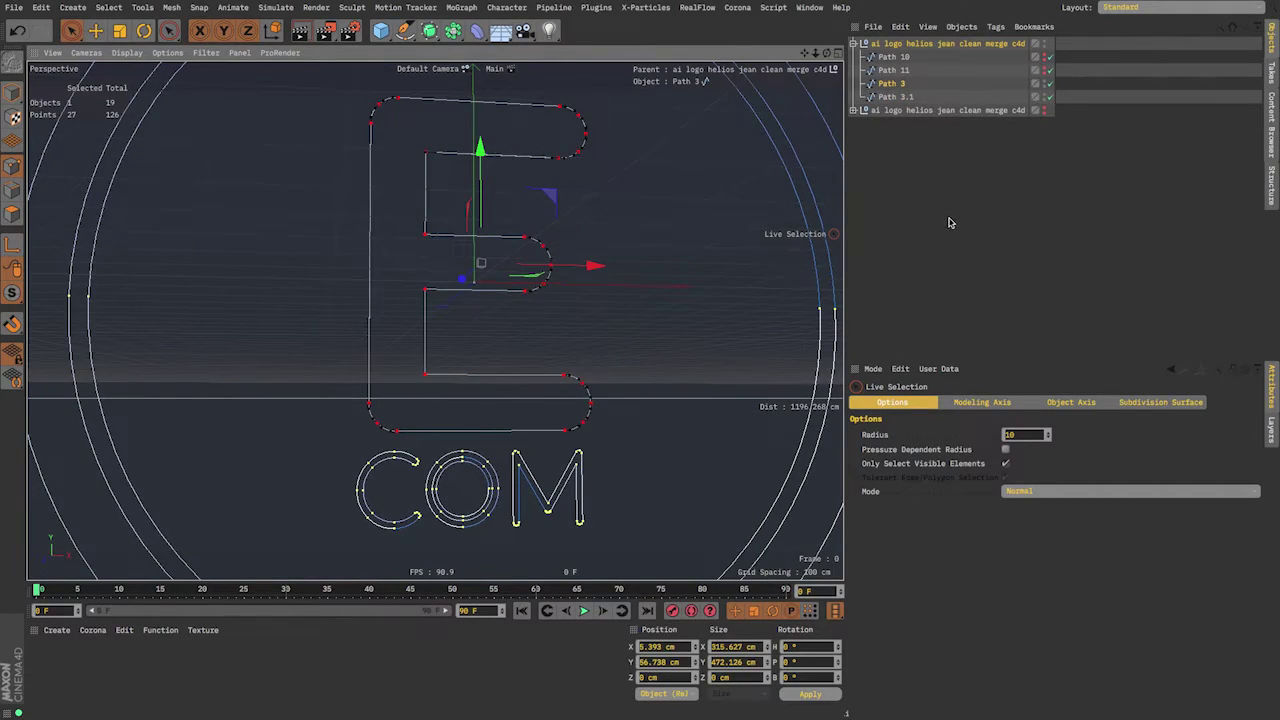
- Hide Path 3 in the editor and renderer and select the split-off E spline
{"action": "left_click", "coordinate": [1045, 84], "text": "alt"}
{"action": "left_click", "coordinate": [1045, 84], "text": "alt"}
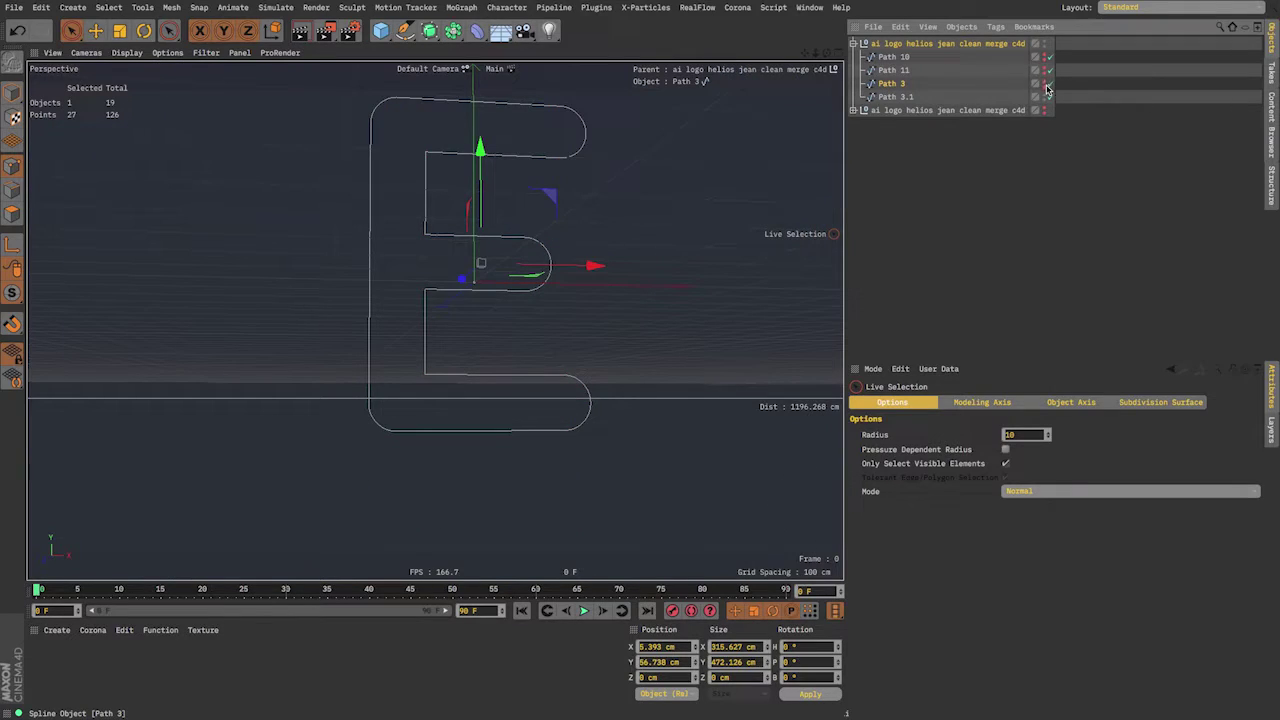
{"action": "left_click", "coordinate": [994, 168]}
{"action": "left_click", "coordinate": [904, 98]}
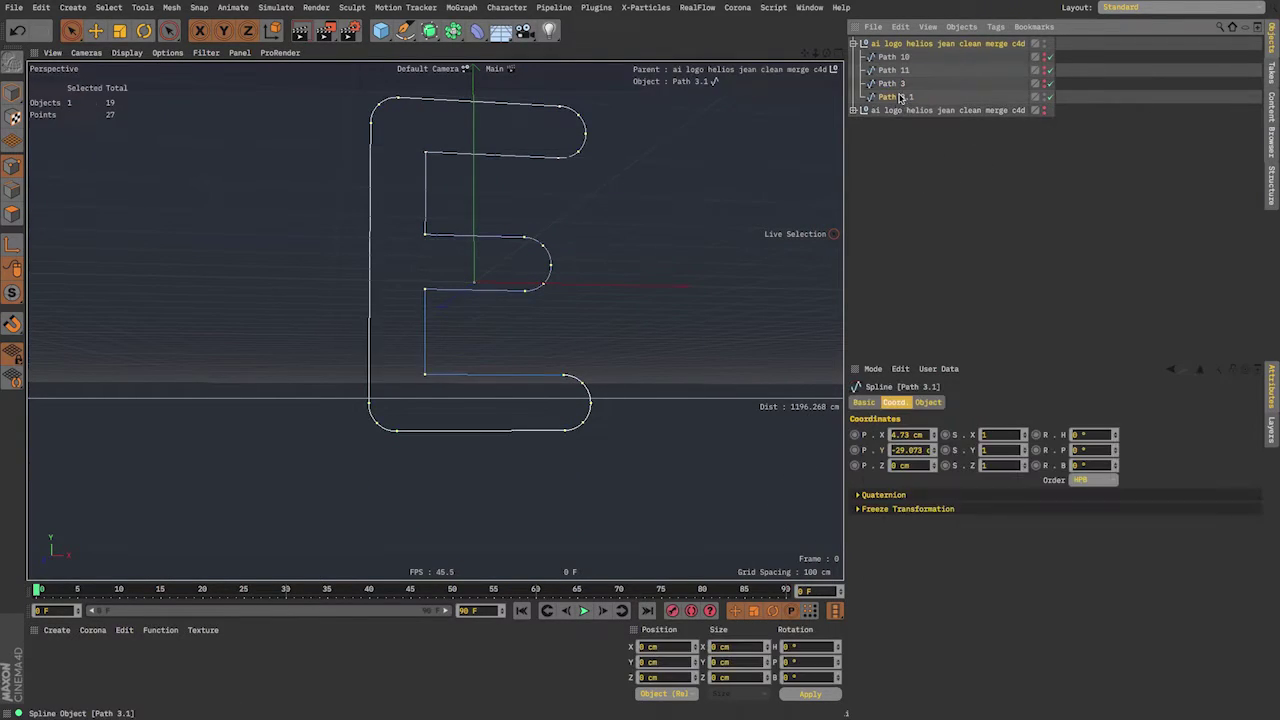
- Rename the split-off E spline as e
{"action": "middle_click_drag", "start_coordinate": [537, 264], "coordinate": [491, 331], "text": "alt"}
{"action": "left_click_drag", "start_coordinate": [491, 331], "coordinate": [542, 331], "text": "alt"}
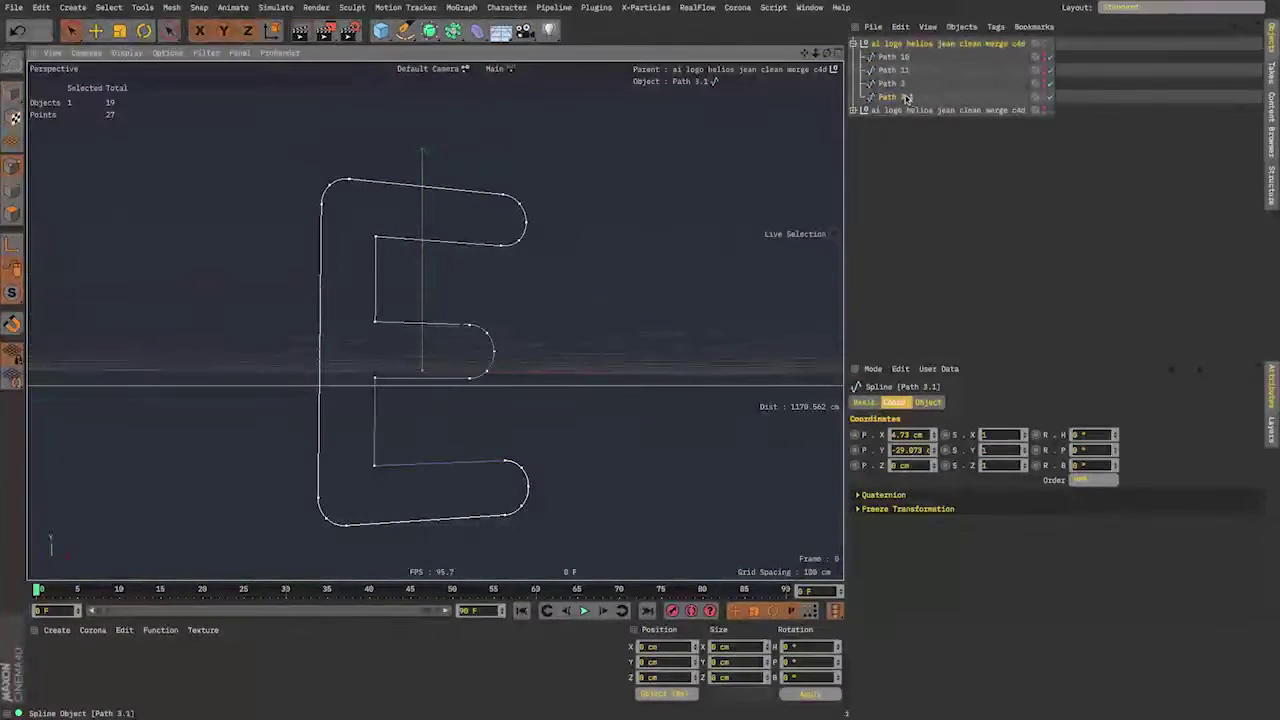
{"action": "double_click", "coordinate": [906, 97]}
{"action": "type", "text": "e"}
{"action": "left_click", "coordinate": [908, 122]}
{"action": "left_click", "coordinate": [887, 99]}
- Hide the e spline in the editor and renderer and make Path 3 visible again
{"action": "left_click", "coordinate": [1044, 97], "text": "alt"}
{"action": "left_click", "coordinate": [1044, 97], "text": "alt"}
{"action": "left_click", "coordinate": [1044, 85], "text": "alt"}
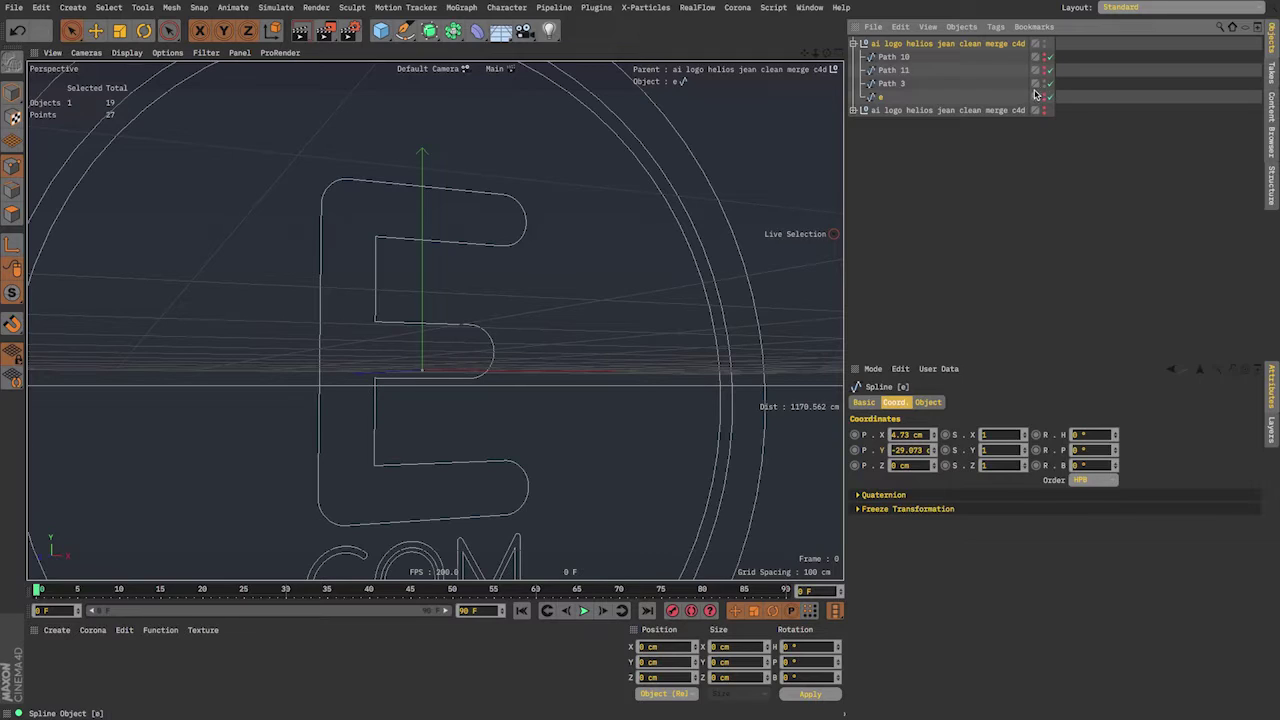
- Delete the selected E outline points from the Path 3 spline
{"action": "left_click", "coordinate": [889, 86]}
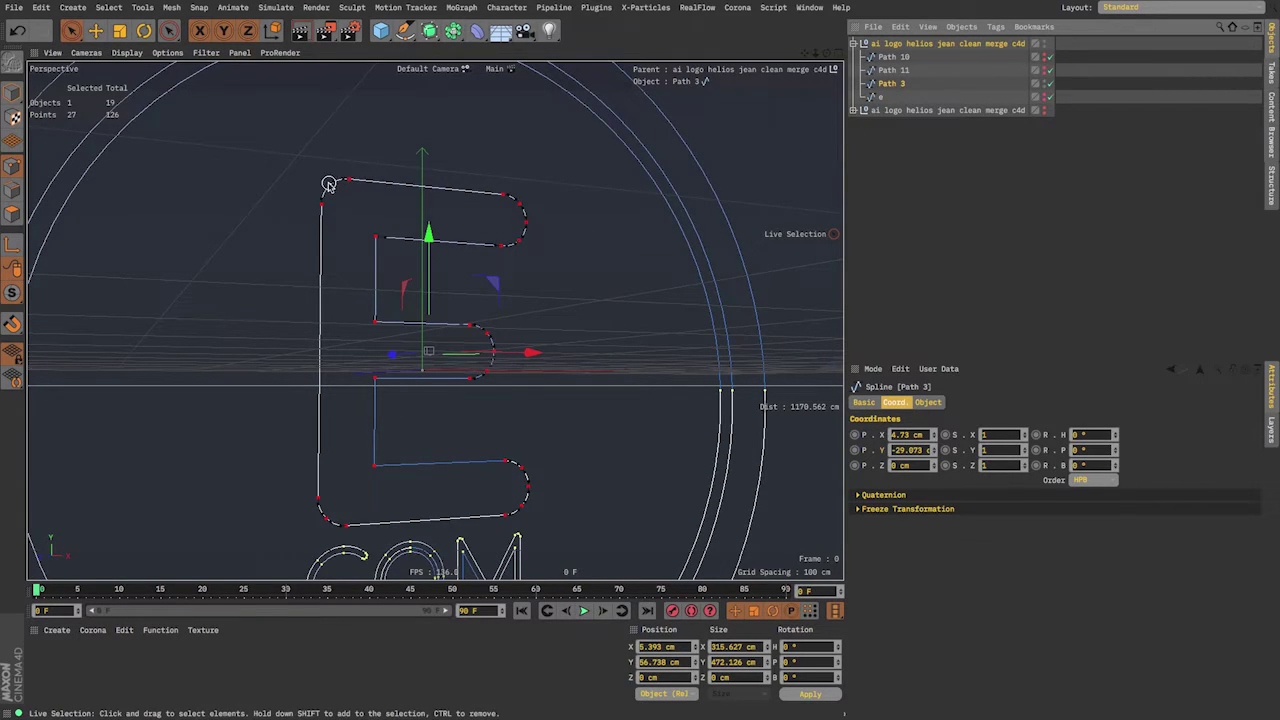
{"action": "middle_click_drag", "start_coordinate": [452, 373], "coordinate": [463, 315], "text": "alt"}
{"action": "key", "text": "Delete"}
{"action": "left_click_drag", "start_coordinate": [512, 320], "coordinate": [501, 269], "text": "alt"}
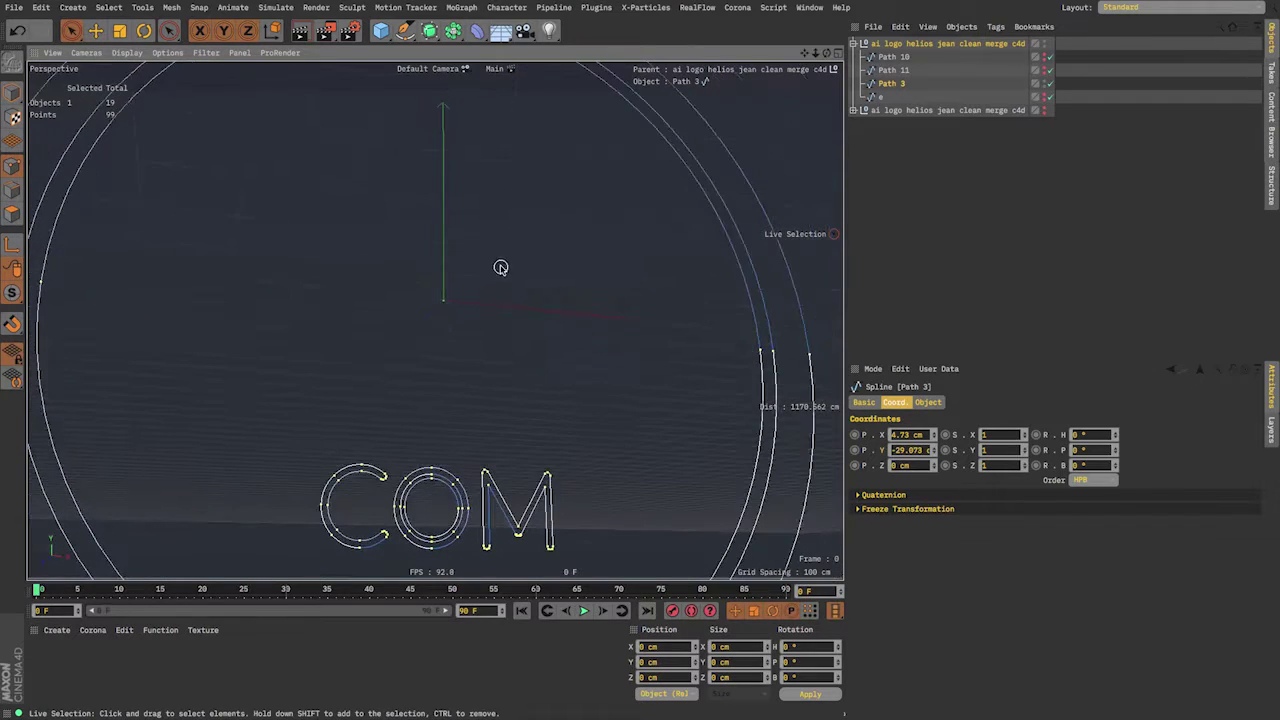
- Make the separated e spline visible again alongside the remaining Path 3 splines
{"action": "middle_click_drag", "start_coordinate": [522, 375], "coordinate": [551, 282], "text": "alt"}
{"action": "right_click_drag", "start_coordinate": [551, 282], "coordinate": [535, 329], "text": "alt"}
{"action": "left_click_drag", "start_coordinate": [535, 329], "coordinate": [586, 269], "text": "alt"}
{"action": "middle_click_drag", "start_coordinate": [586, 269], "coordinate": [533, 384], "text": "alt"}
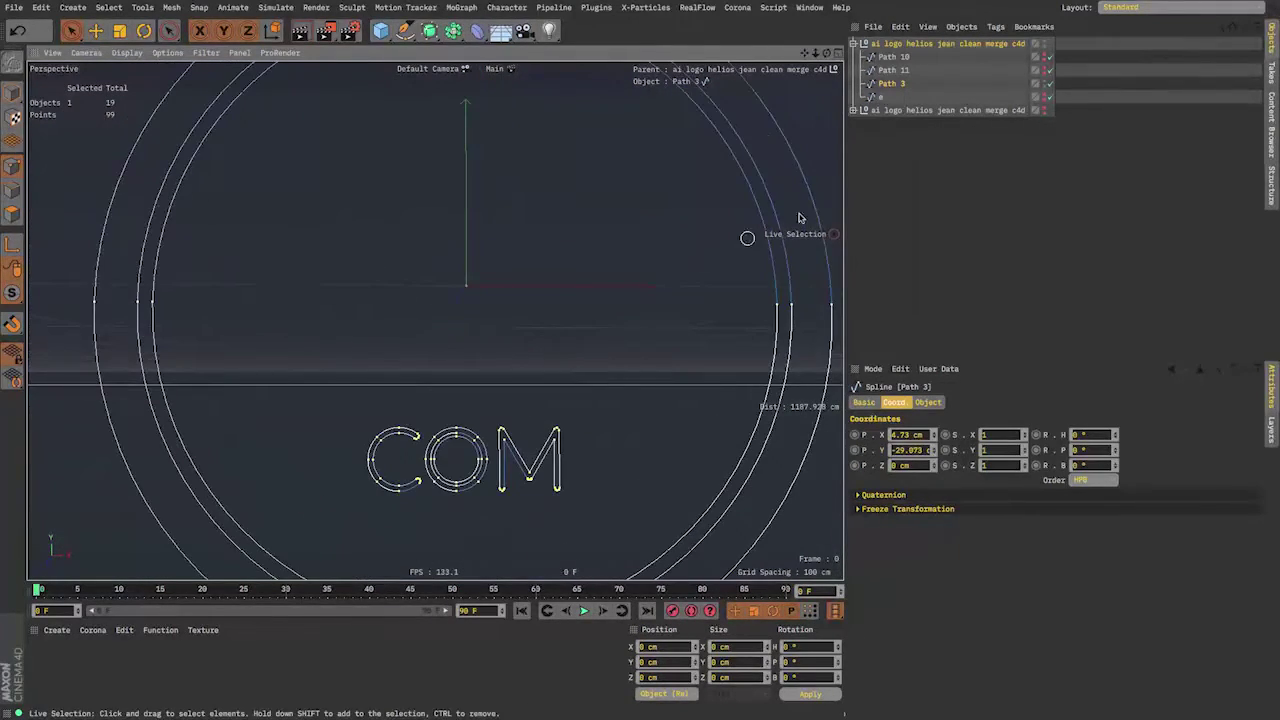
{"action": "left_click", "coordinate": [1045, 97], "text": "alt"}
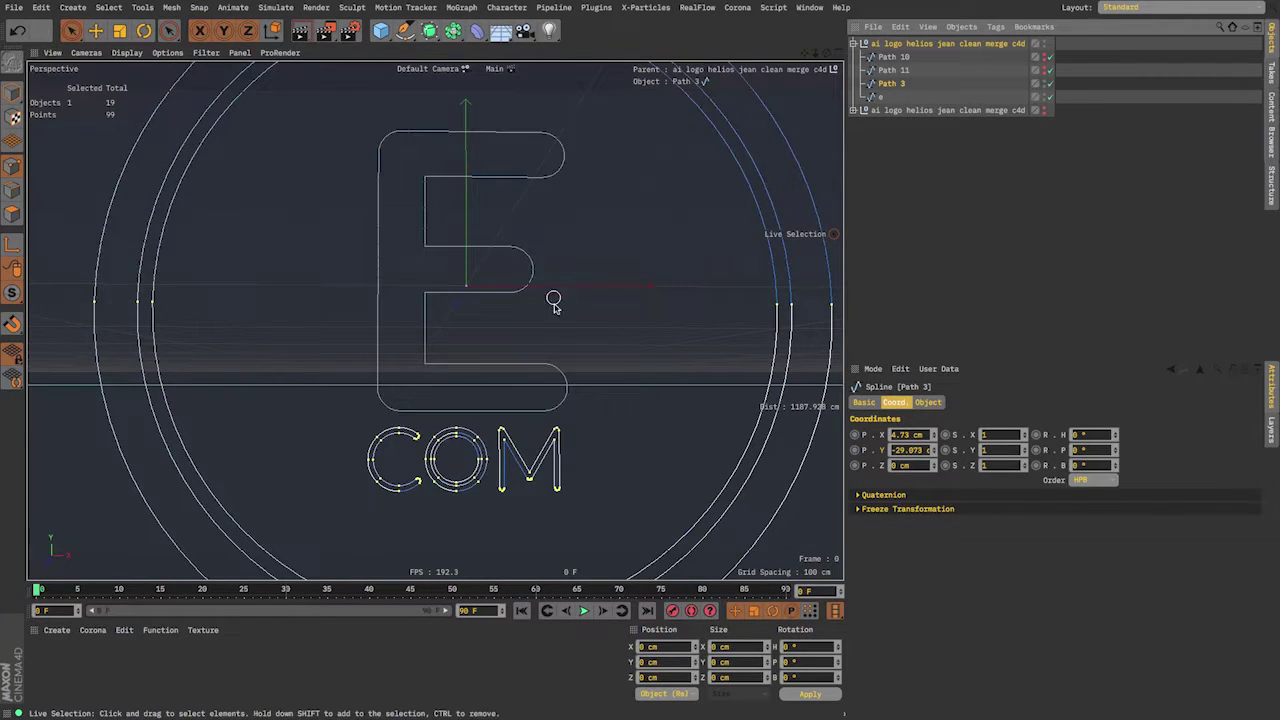
- Try moving the separated e spline along its Z axis in model mode, and undo the changes
{"action": "middle_click_drag", "start_coordinate": [564, 324], "coordinate": [551, 360], "text": "alt"}
{"action": "left_click_drag", "start_coordinate": [551, 360], "coordinate": [578, 350], "text": "alt"}
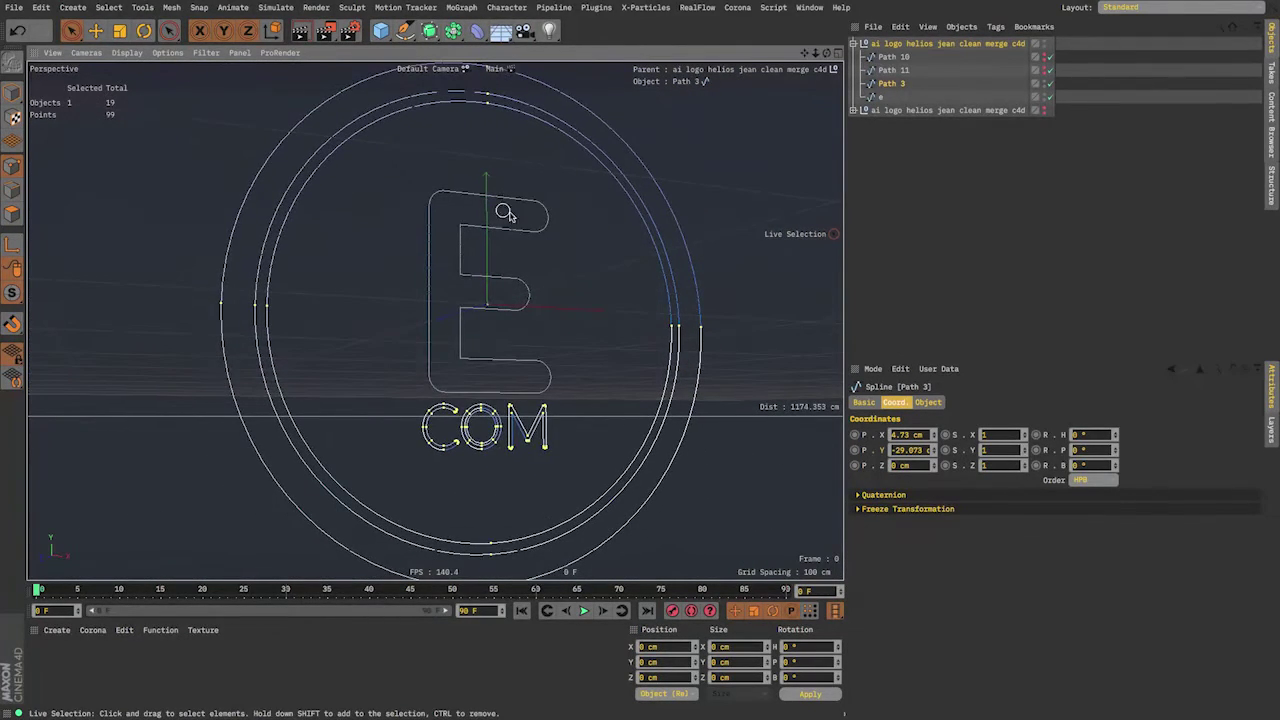
{"action": "left_click", "coordinate": [884, 109]}
{"action": "left_click", "coordinate": [881, 99]}
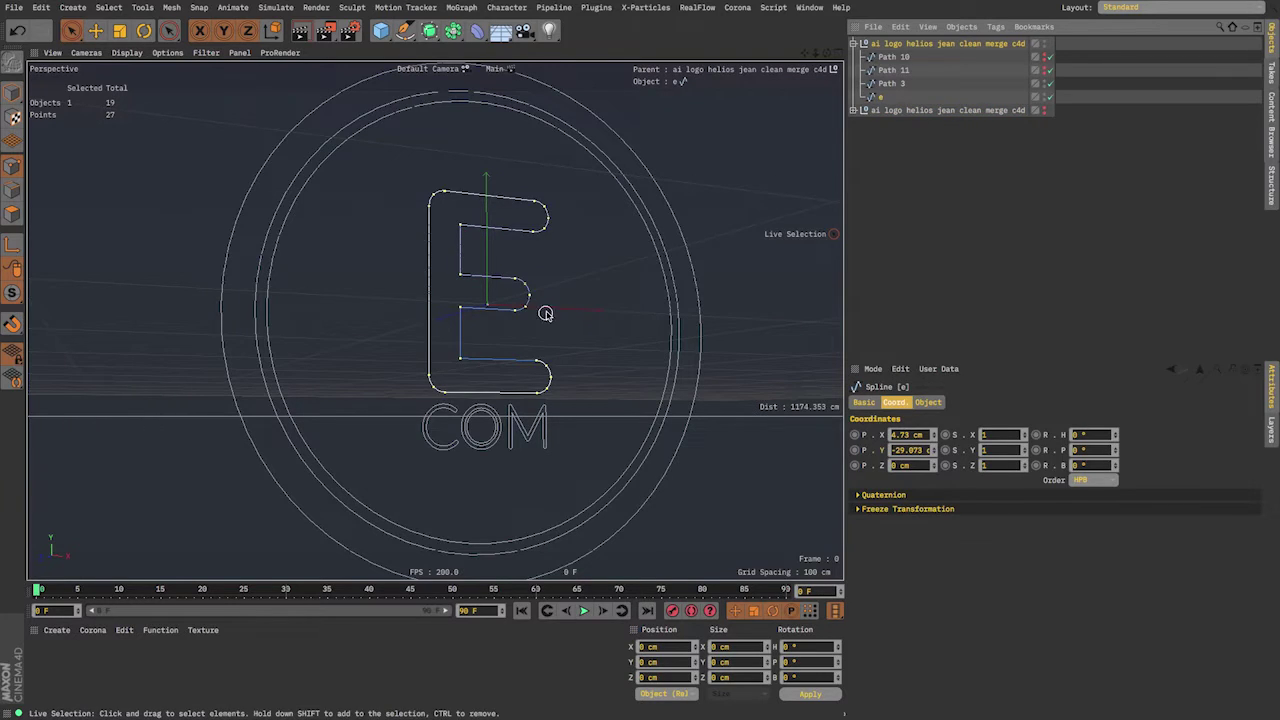
{"action": "left_click", "coordinate": [11, 93]}
{"action": "left_click_drag", "start_coordinate": [503, 293], "coordinate": [527, 312], "text": "alt"}
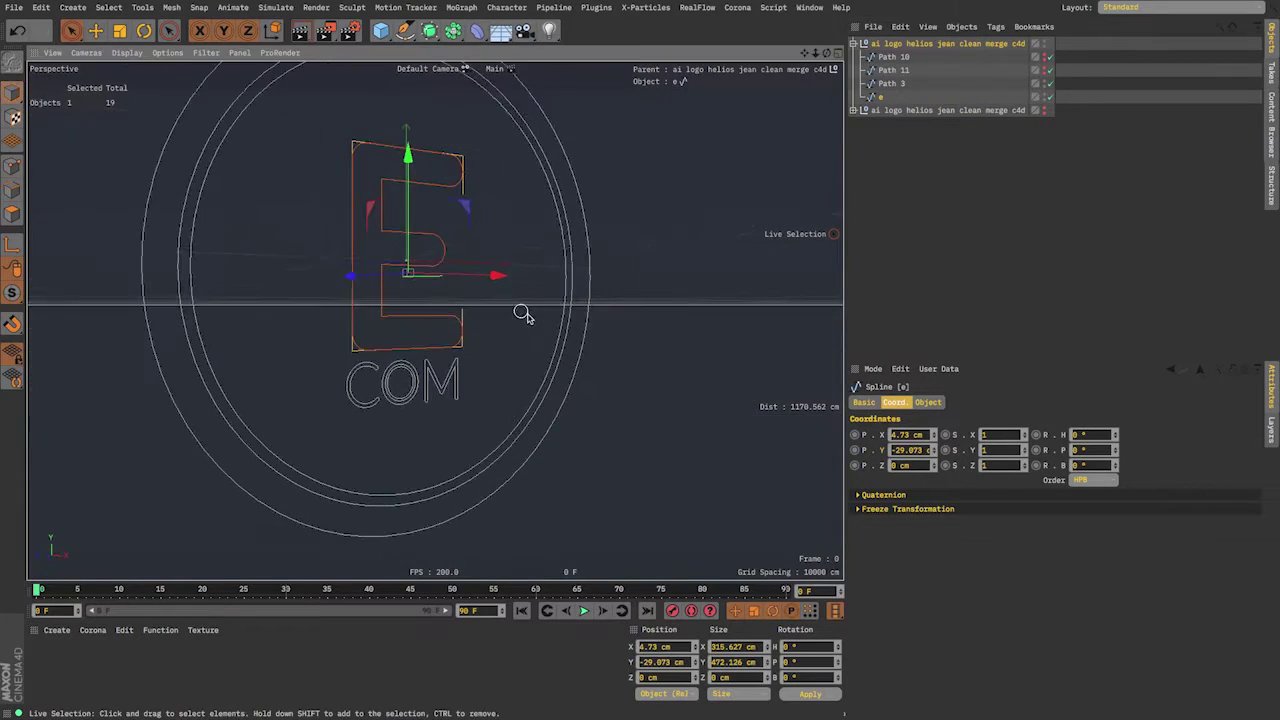
{"action": "left_click_drag", "start_coordinate": [350, 277], "coordinate": [698, 273]}
{"action": "left_click_drag", "start_coordinate": [571, 283], "coordinate": [562, 283], "text": "alt"}
{"action": "left_click", "coordinate": [579, 189]}
{"action": "left_click_drag", "start_coordinate": [548, 219], "coordinate": [520, 300], "text": "alt"}
{"action": "key", "text": "ctrl+z"}
{"action": "key", "text": "ctrl+z"}
- Delete the working logo null with its splines, and expand and unhide the prepared logo null
{"action": "left_click", "coordinate": [915, 145]}
{"action": "left_click", "coordinate": [950, 44]}
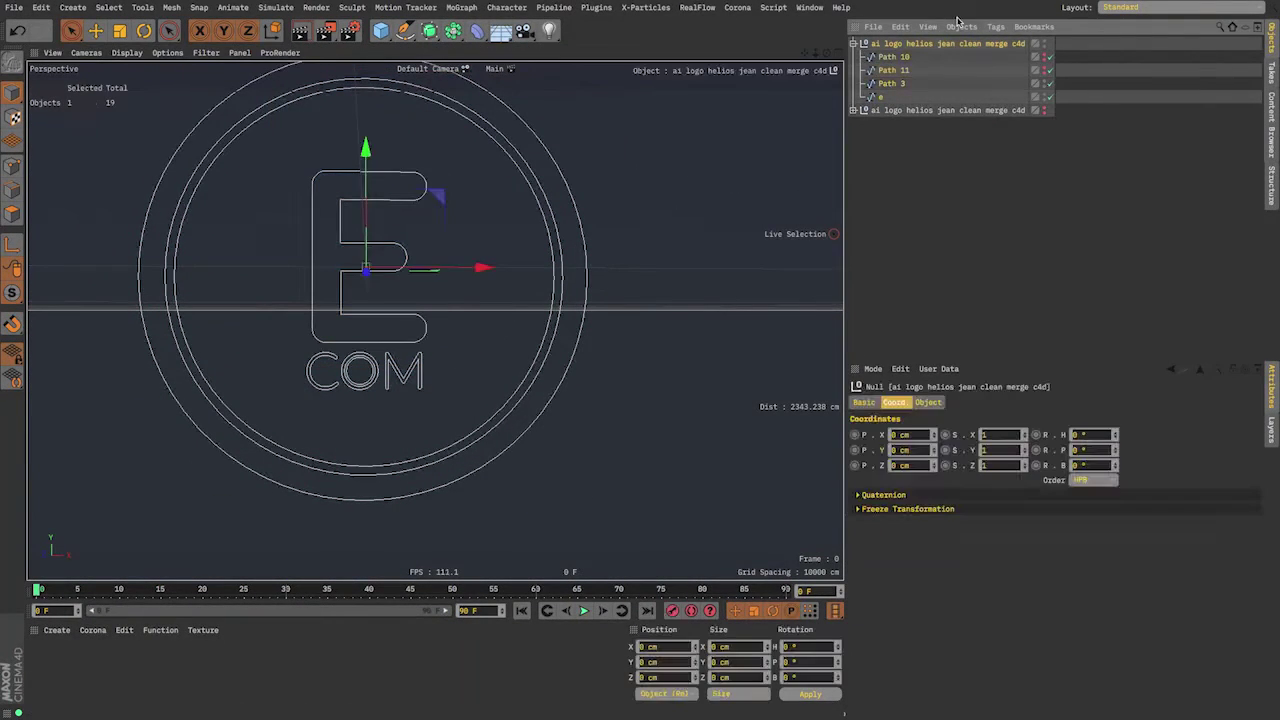
{"action": "key", "text": "Delete"}
{"action": "left_click", "coordinate": [854, 44]}
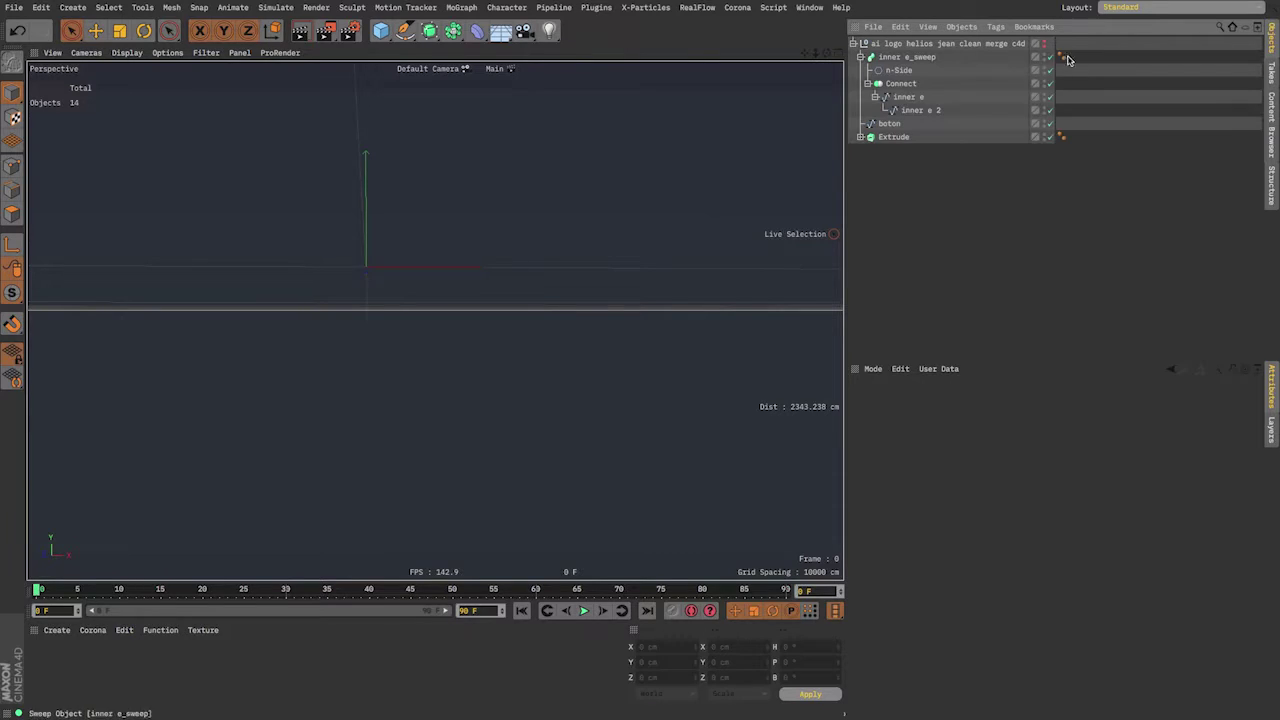
{"action": "left_click", "coordinate": [1045, 42]}
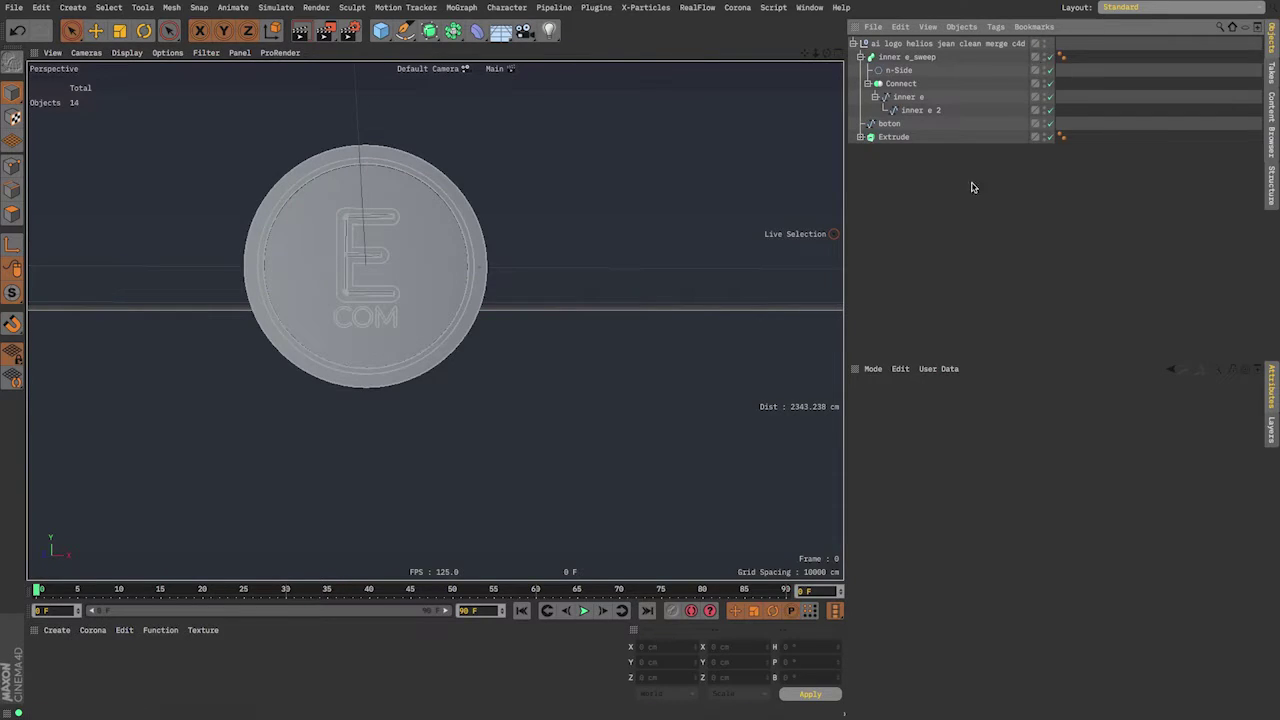
- Disable the inner e_sweep, Connect and Extrude generators and expand the Extrude object's hierarchy
{"action": "left_click", "coordinate": [1050, 84]}
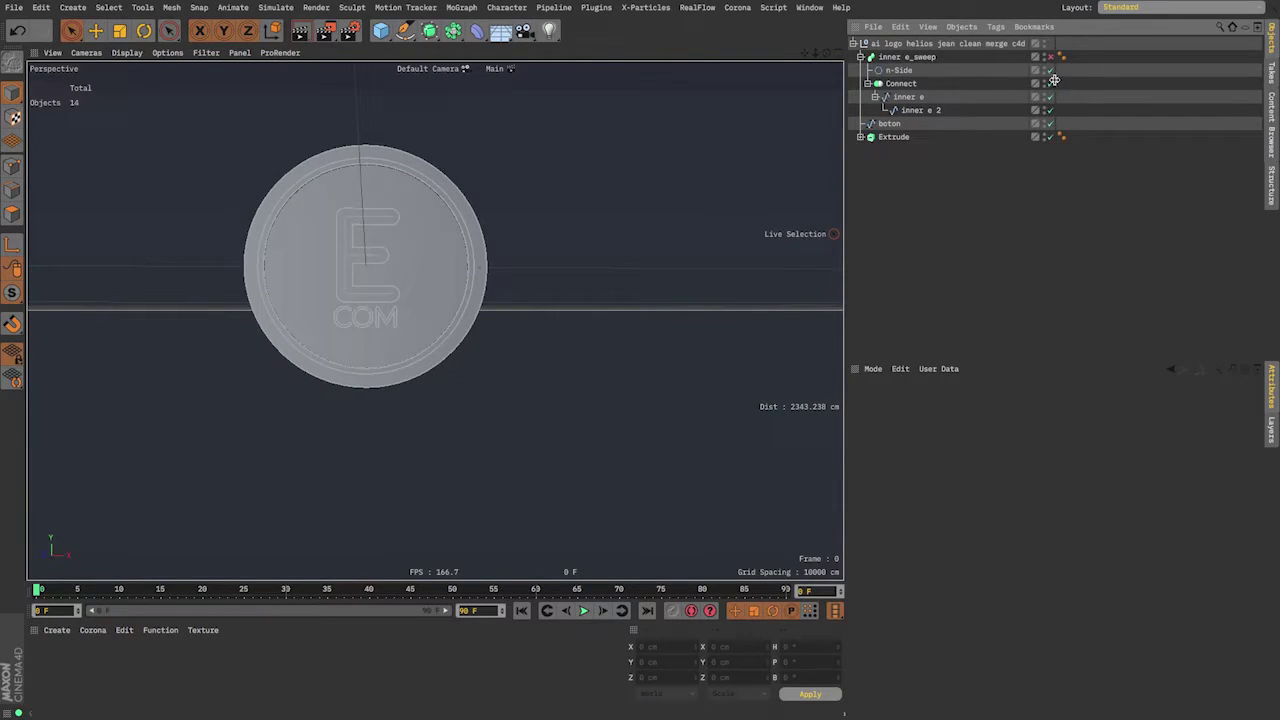
{"action": "left_click", "coordinate": [1050, 137]}
{"action": "left_click", "coordinate": [860, 137]}
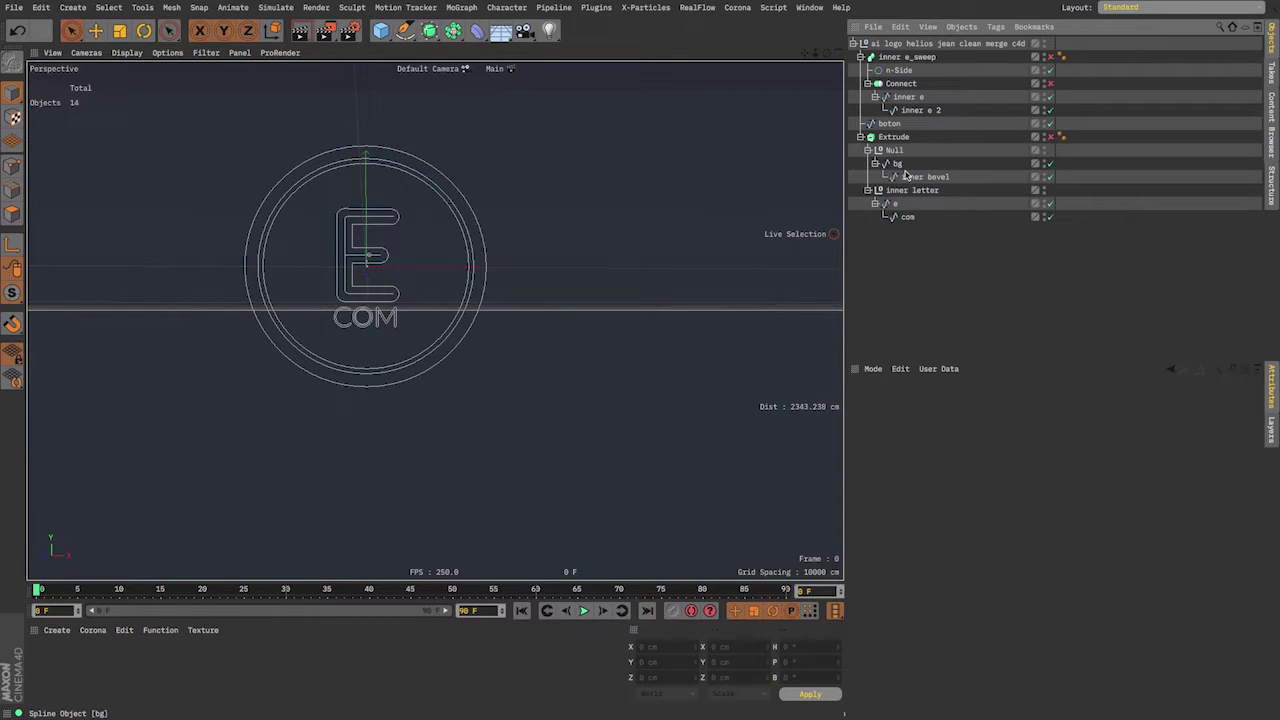
- Examine the com, e, inner bevel and boton splines one by one in the viewport
{"action": "left_click_drag", "start_coordinate": [434, 320], "coordinate": [415, 288], "text": "alt"}
{"action": "scroll", "coordinate": [538, 327], "scroll_direction": "up", "scroll_amount": 6}
{"action": "left_click", "coordinate": [907, 217]}
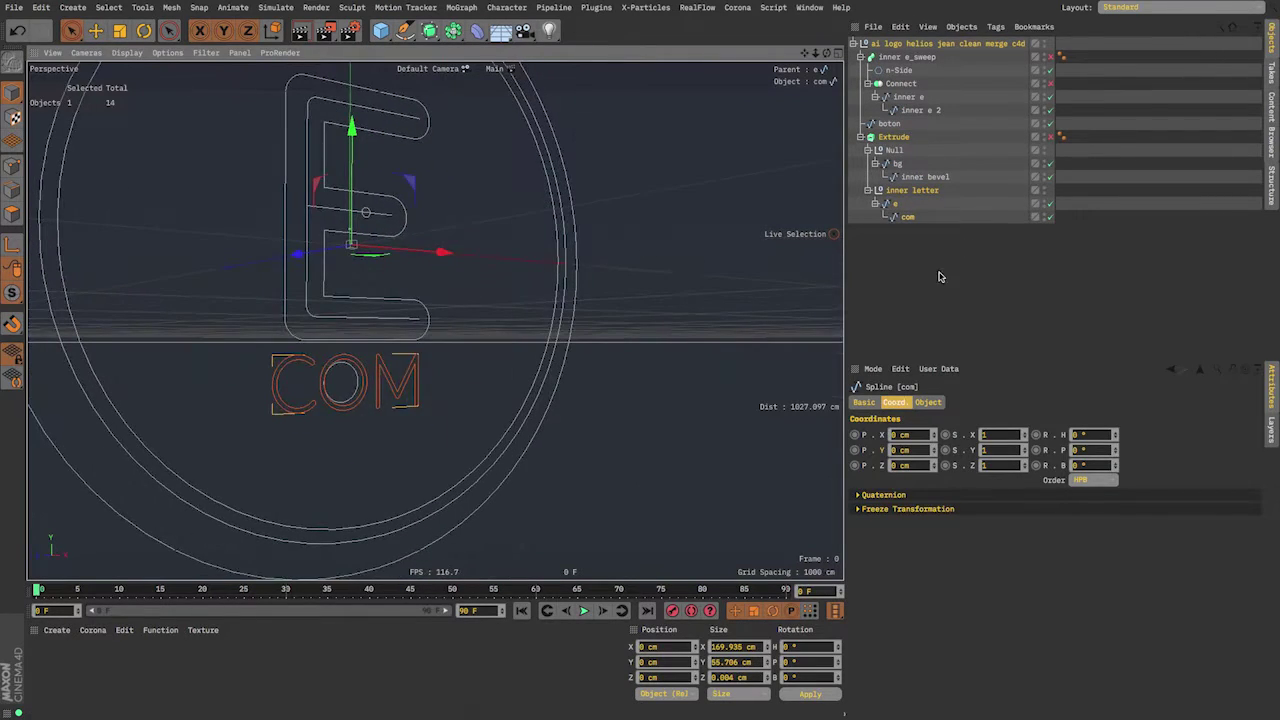
{"action": "left_click", "coordinate": [949, 269]}
{"action": "left_click_drag", "start_coordinate": [477, 371], "coordinate": [525, 288], "text": "alt"}
{"action": "left_click", "coordinate": [907, 217]}
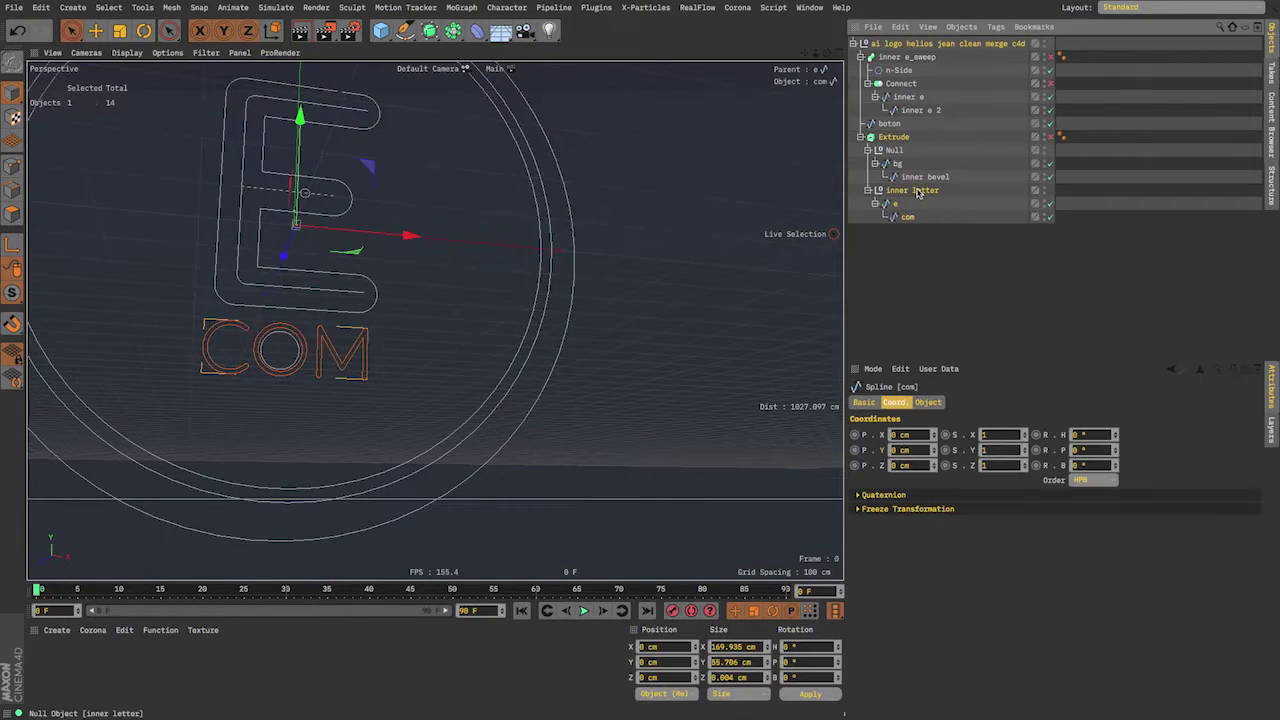
{"action": "left_click", "coordinate": [896, 204]}
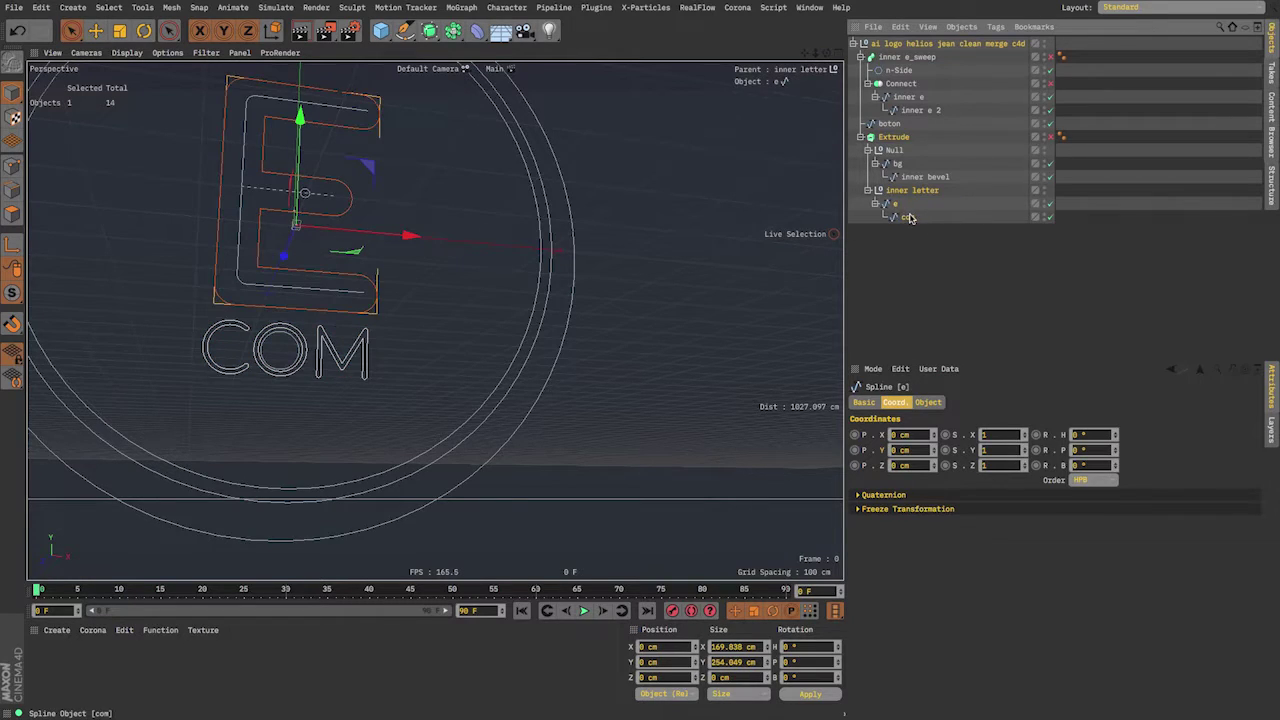
{"action": "left_click", "coordinate": [922, 179]}
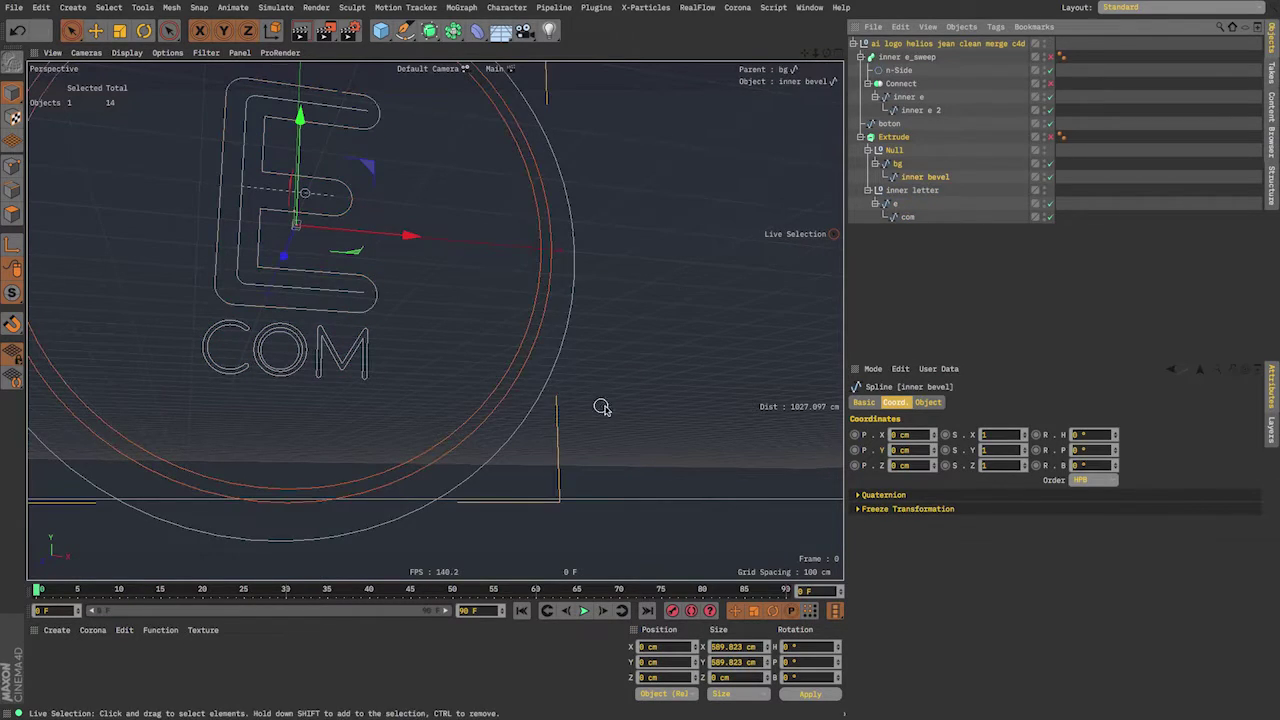
{"action": "middle_click_drag", "start_coordinate": [598, 406], "coordinate": [654, 551], "text": "alt"}
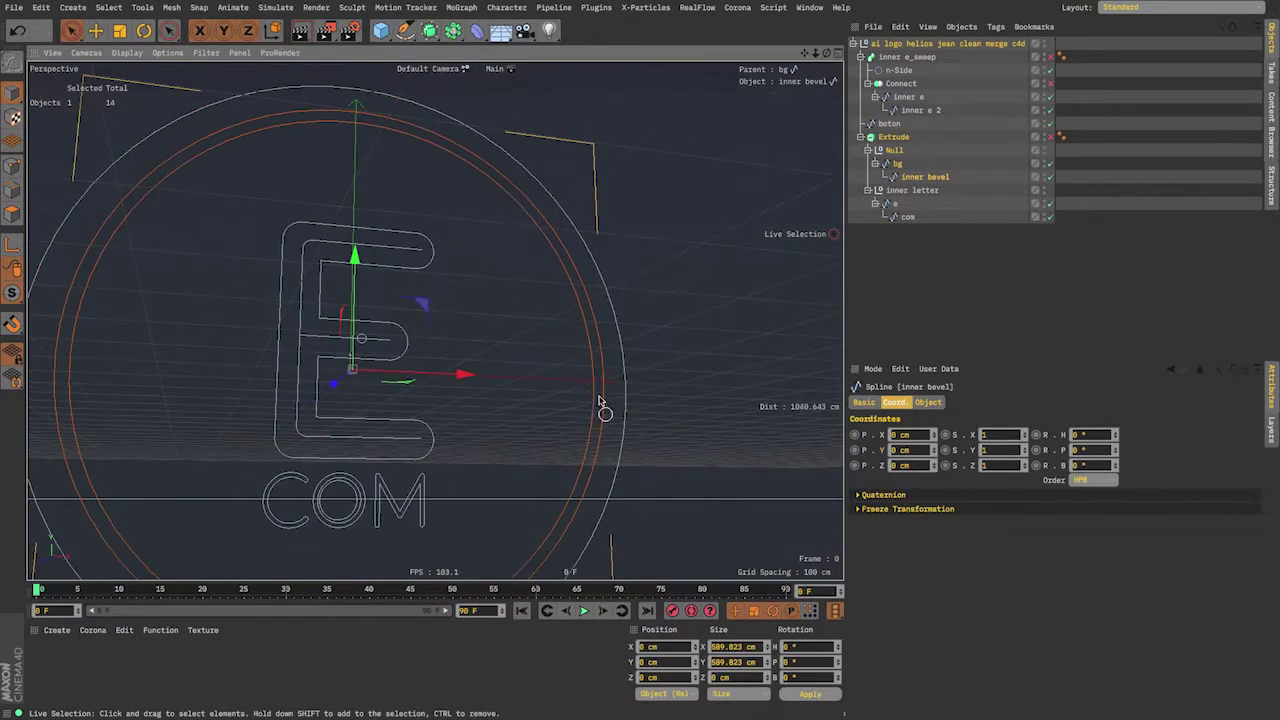
{"action": "left_click", "coordinate": [889, 123]}
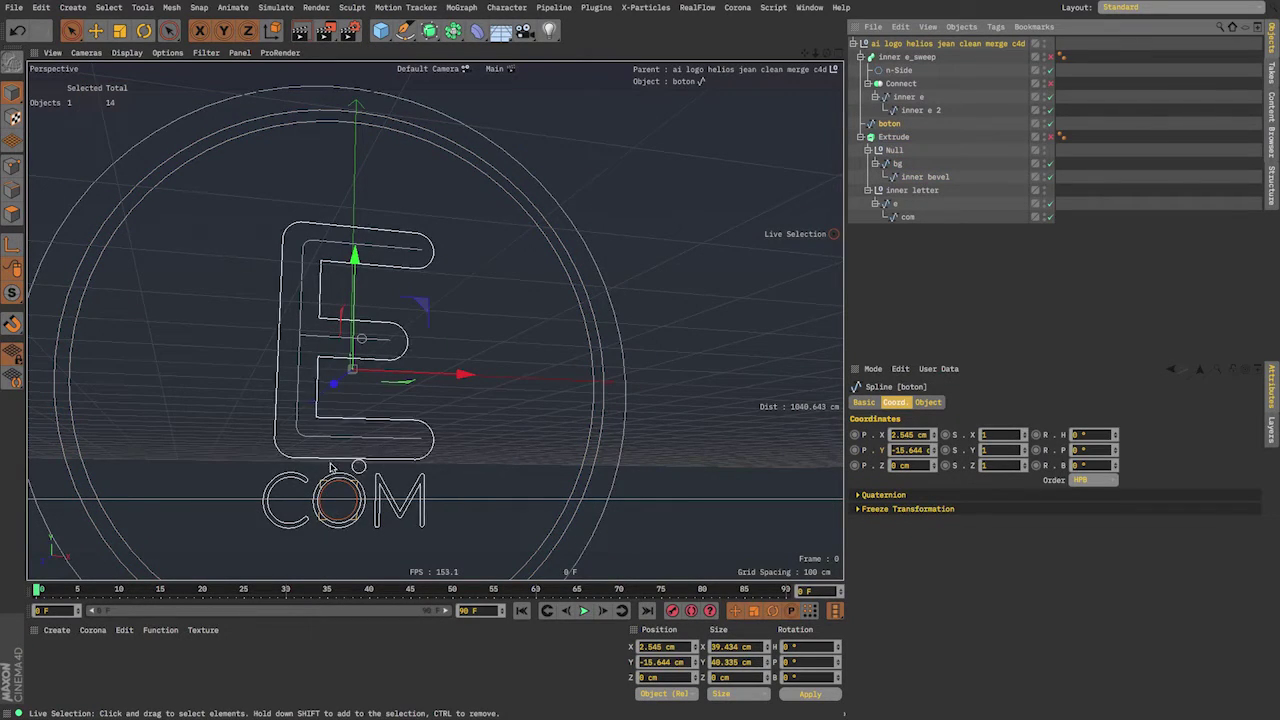
{"action": "middle_click_drag", "start_coordinate": [341, 497], "coordinate": [375, 435], "text": "alt"}
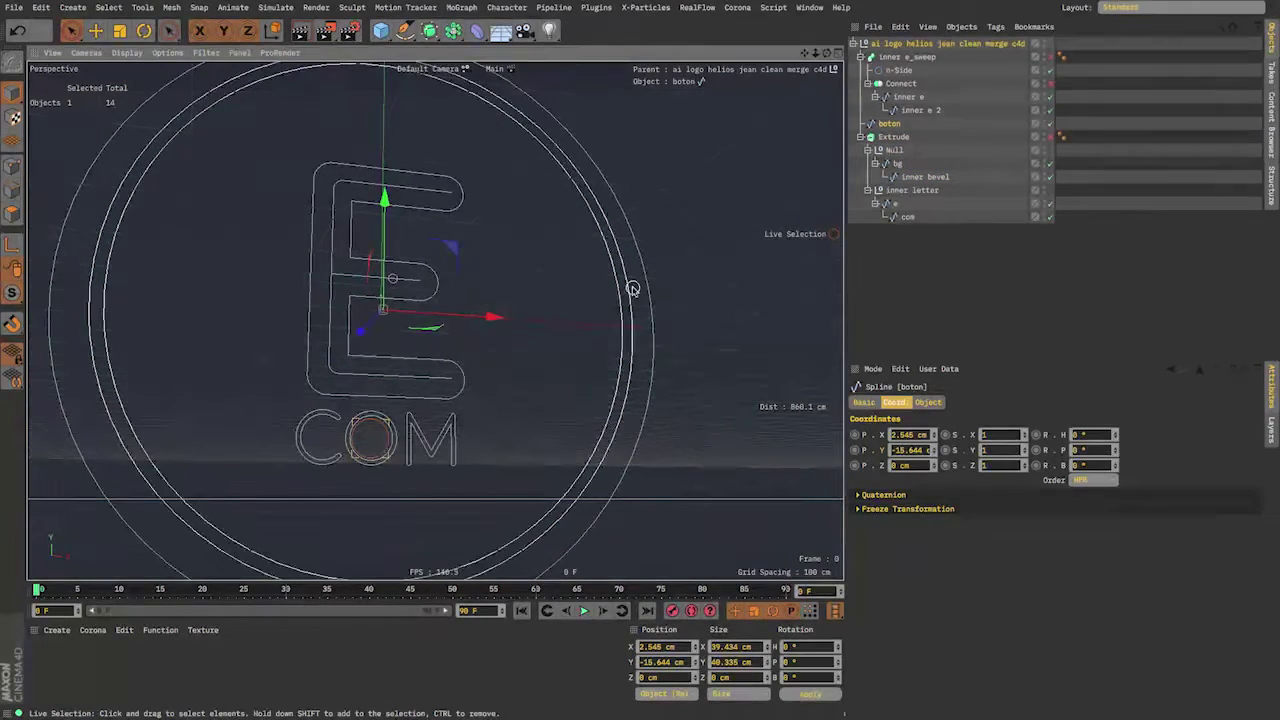
- Make the boton spline a child of the com spline
{"action": "left_click_drag", "start_coordinate": [895, 124], "coordinate": [907, 216]}
{"action": "left_click", "coordinate": [917, 223]}
{"action": "left_click", "coordinate": [916, 215]}
- Examine the splines inside the inner e_sweep and Extrude hierarchies and view the whole logo from several angles
{"action": "left_click", "coordinate": [932, 162]}
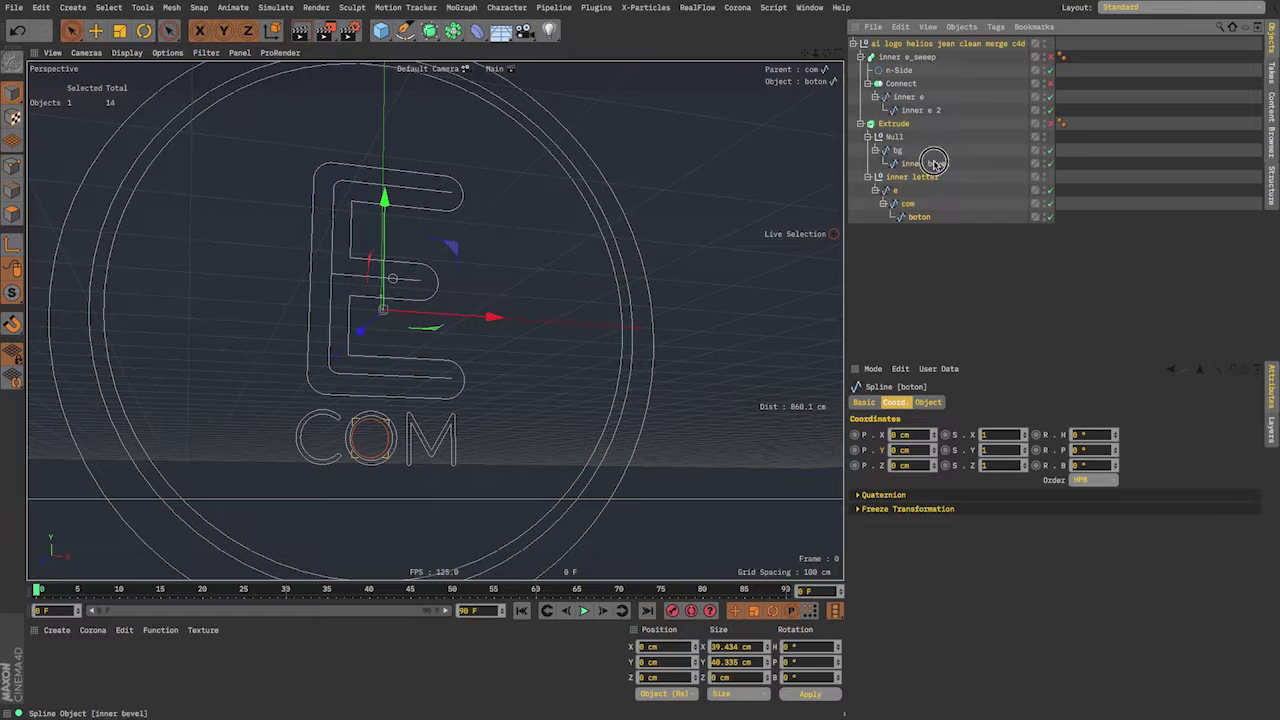
{"action": "left_click", "coordinate": [930, 110]}
{"action": "left_click_drag", "start_coordinate": [566, 291], "coordinate": [530, 303], "text": "alt"}
{"action": "left_click", "coordinate": [923, 138]}
{"action": "left_click", "coordinate": [925, 111]}
{"action": "left_click", "coordinate": [915, 98]}
{"action": "left_click", "coordinate": [921, 111]}
{"action": "left_click", "coordinate": [914, 98]}
{"action": "left_click", "coordinate": [907, 84]}
{"action": "left_click", "coordinate": [906, 70]}
{"action": "left_click", "coordinate": [919, 43]}
{"action": "left_click", "coordinate": [853, 44]}
{"action": "left_click", "coordinate": [881, 121]}
{"action": "left_click_drag", "start_coordinate": [601, 301], "coordinate": [575, 359], "text": "alt"}
{"action": "right_click_drag", "start_coordinate": [575, 358], "coordinate": [538, 368], "text": "alt"}
{"action": "left_click_drag", "start_coordinate": [538, 368], "coordinate": [577, 391], "text": "alt"}
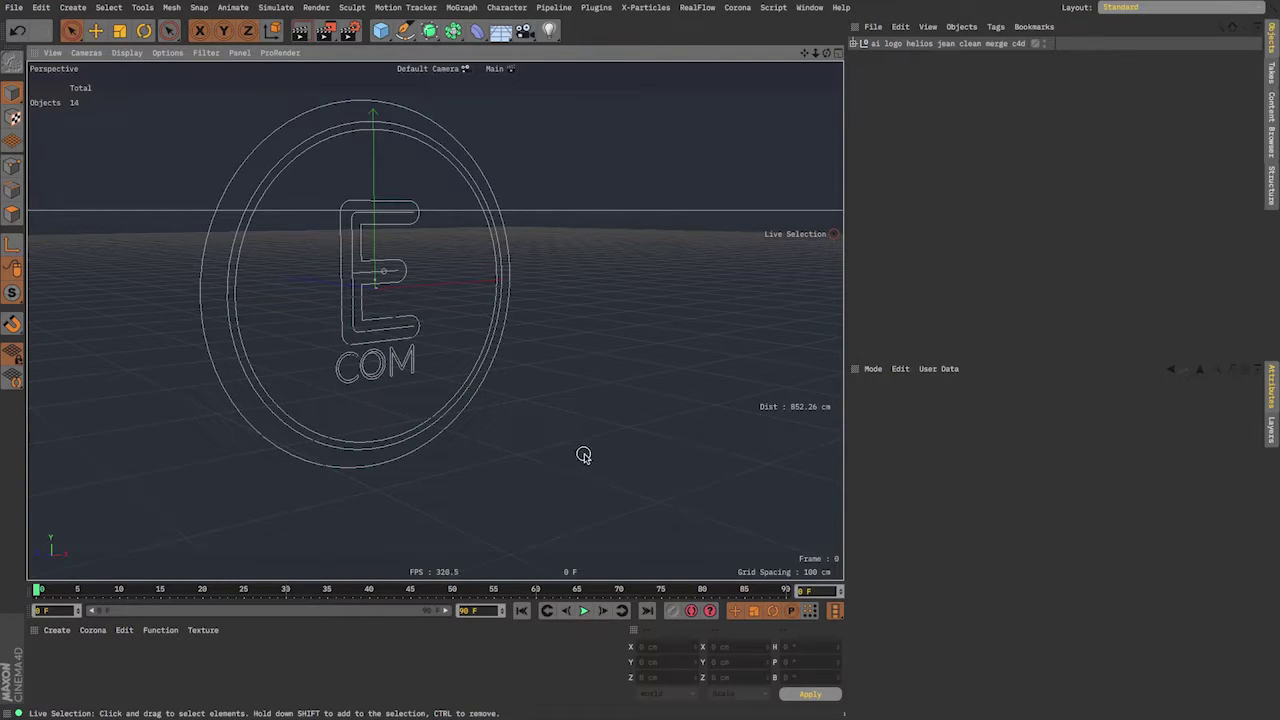
{"action": "left_click", "coordinate": [855, 43]}
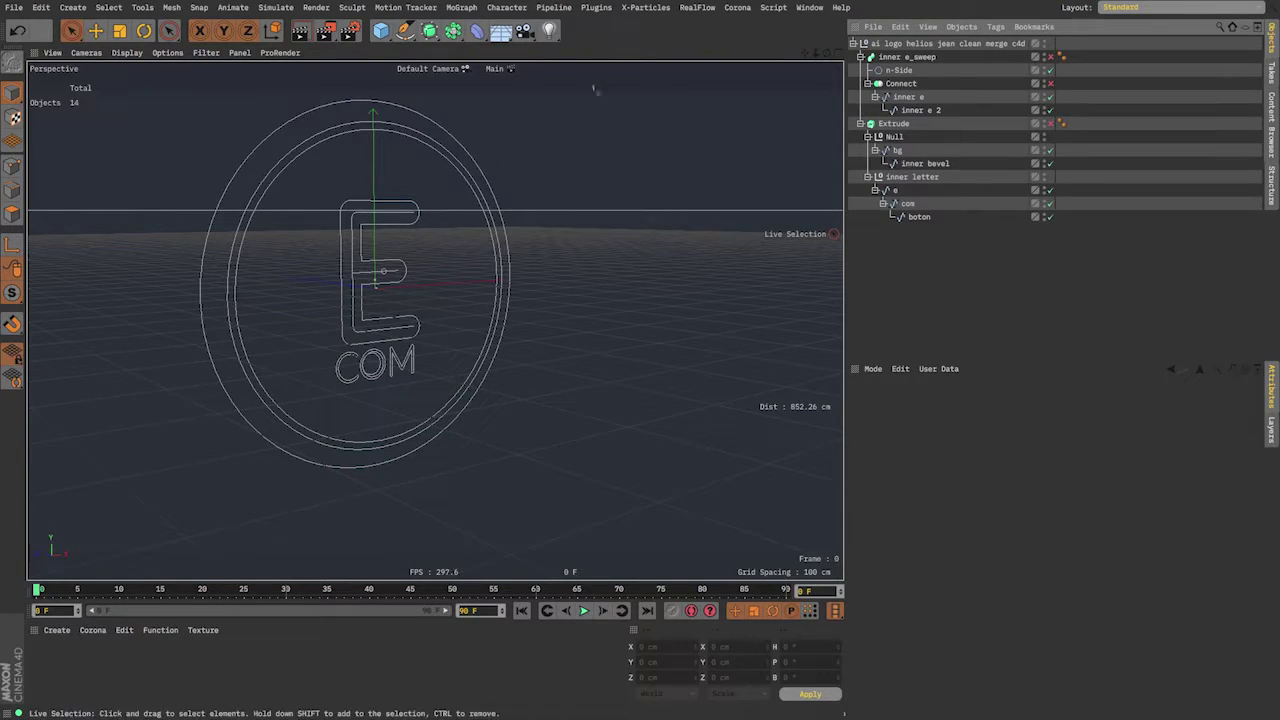
{"action": "left_click", "coordinate": [431, 33]}
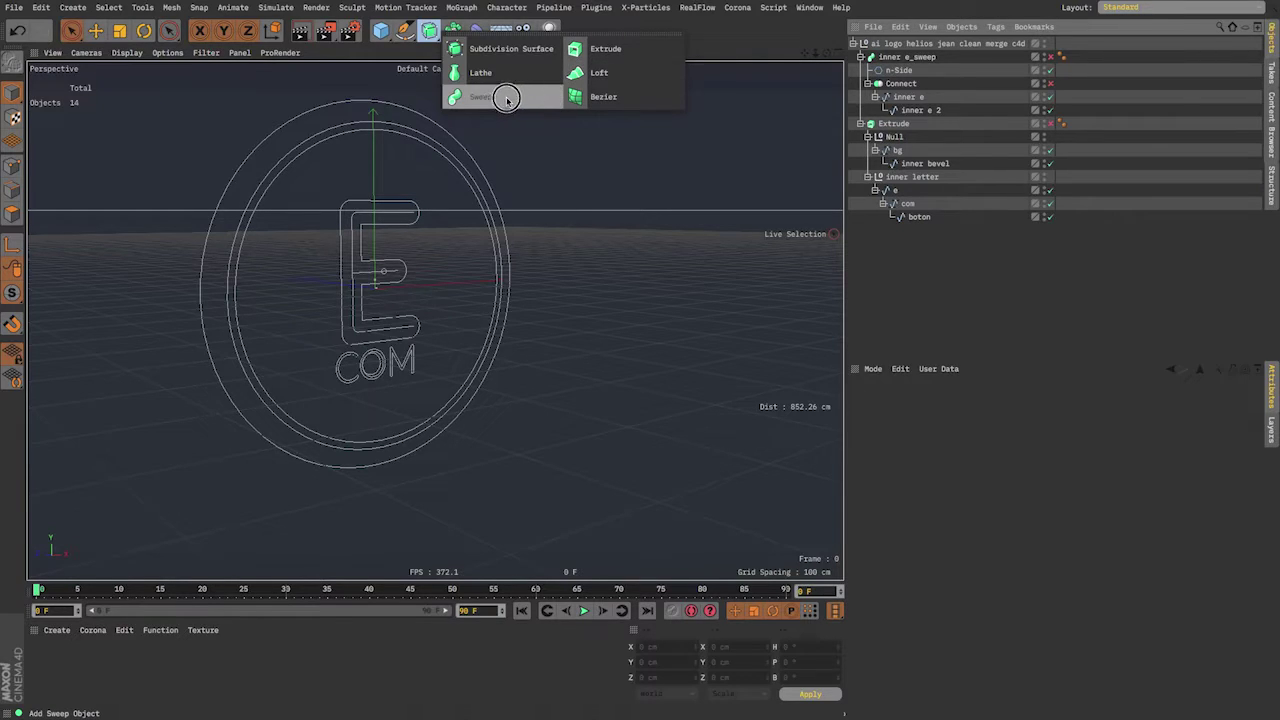
{"action": "left_click", "coordinate": [603, 50]}
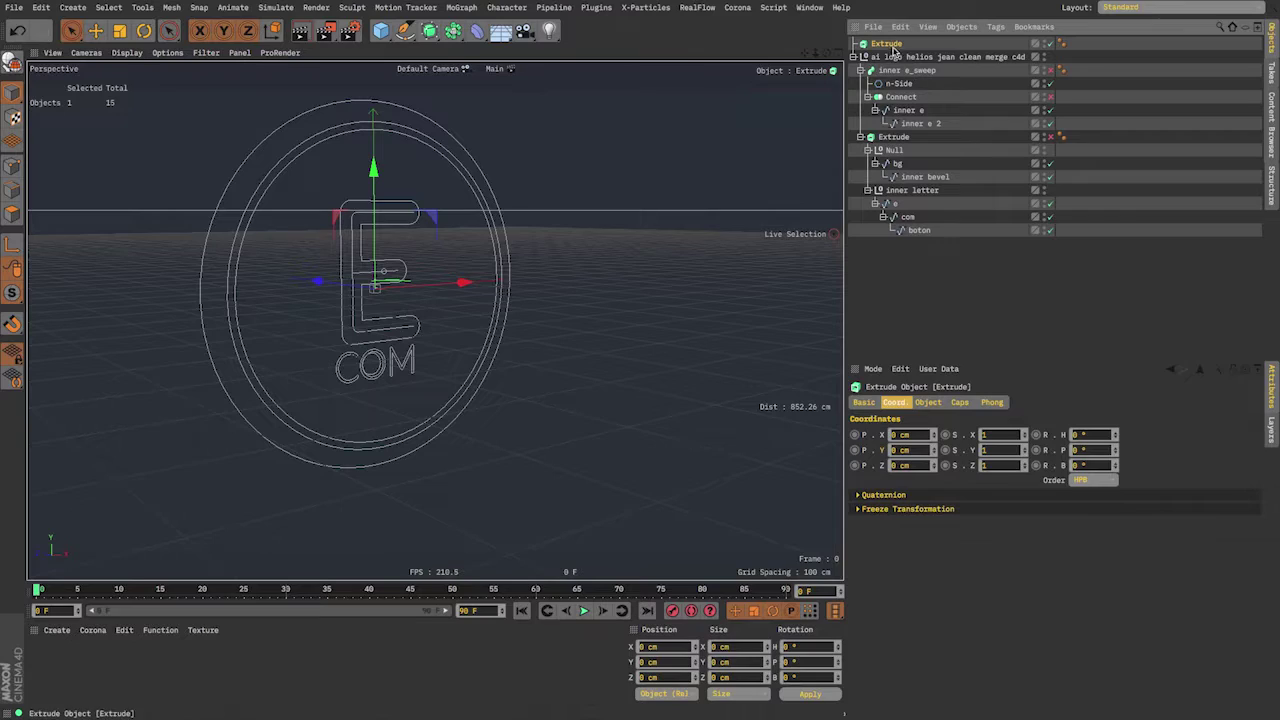
{"action": "key", "text": "Delete"}
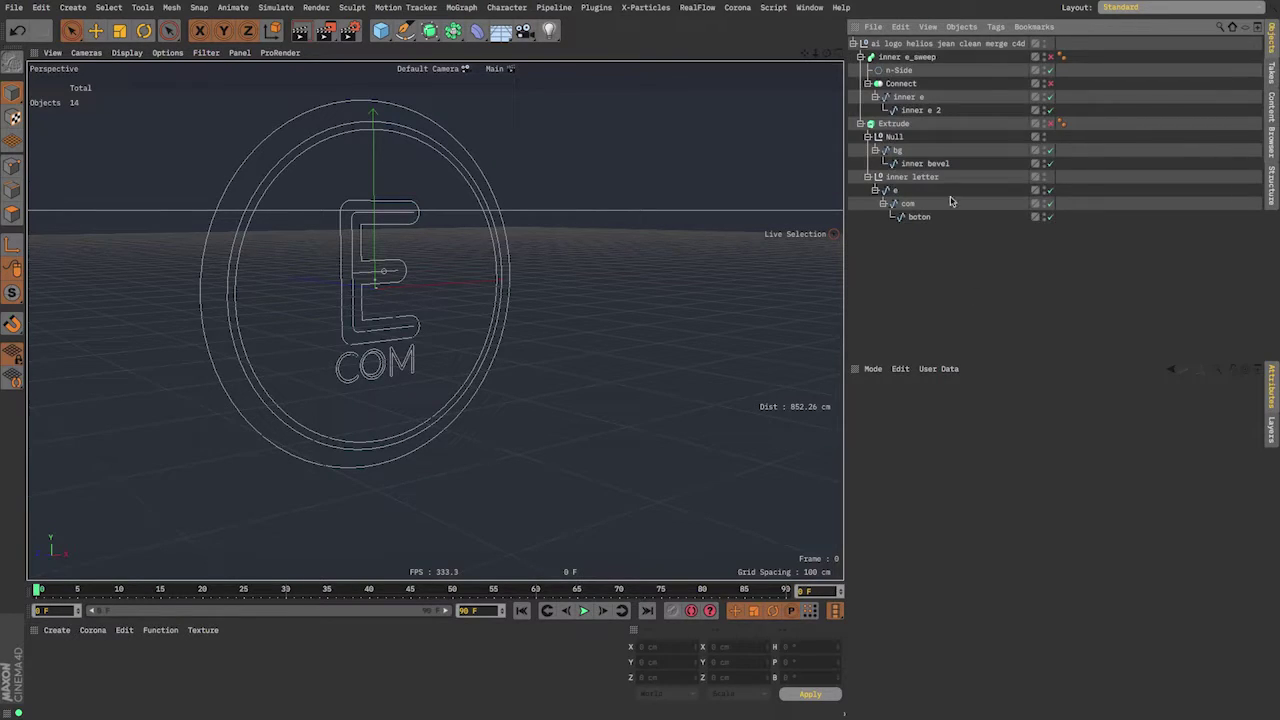
- Collapse the existing Extrude hierarchy and inspect the generator's caps and object properties
{"action": "left_click", "coordinate": [913, 165]}
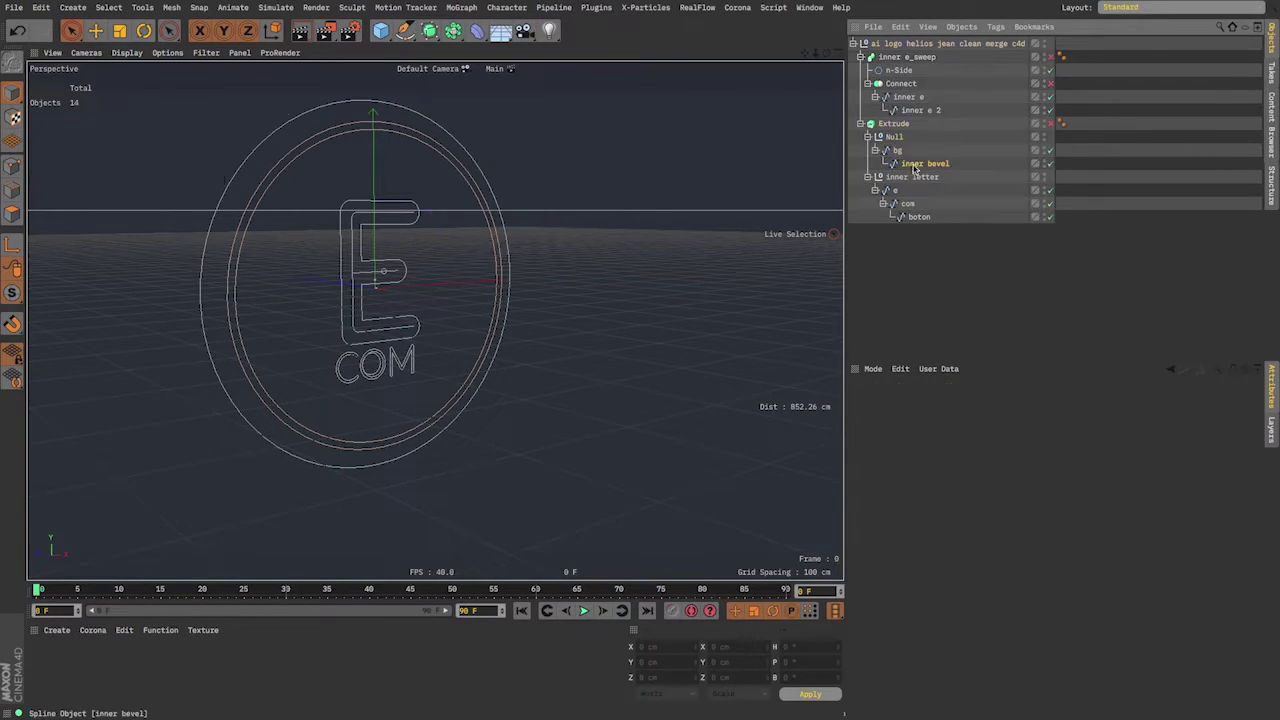
{"action": "left_click", "coordinate": [868, 137]}
{"action": "left_click", "coordinate": [860, 124]}
{"action": "left_click", "coordinate": [880, 124]}
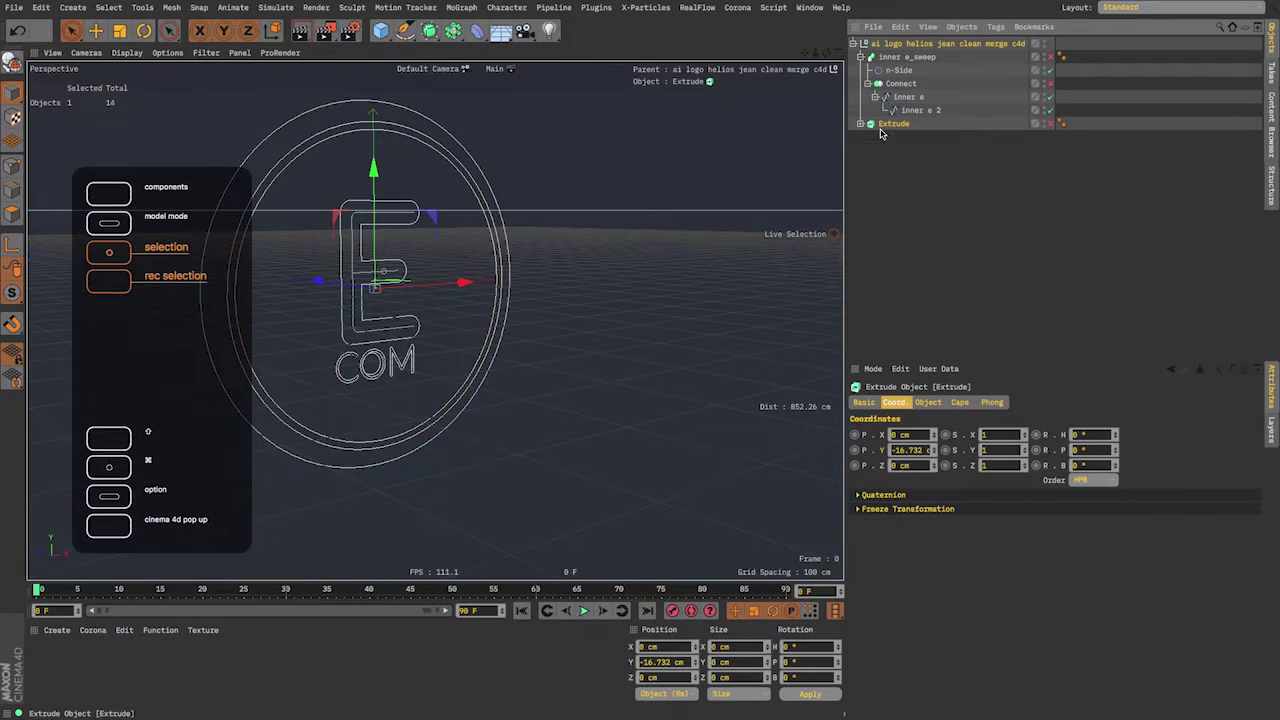
{"action": "left_click", "coordinate": [955, 404]}
{"action": "left_click", "coordinate": [927, 402]}
{"action": "left_click", "coordinate": [956, 402]}
{"action": "left_click", "coordinate": [932, 400]}
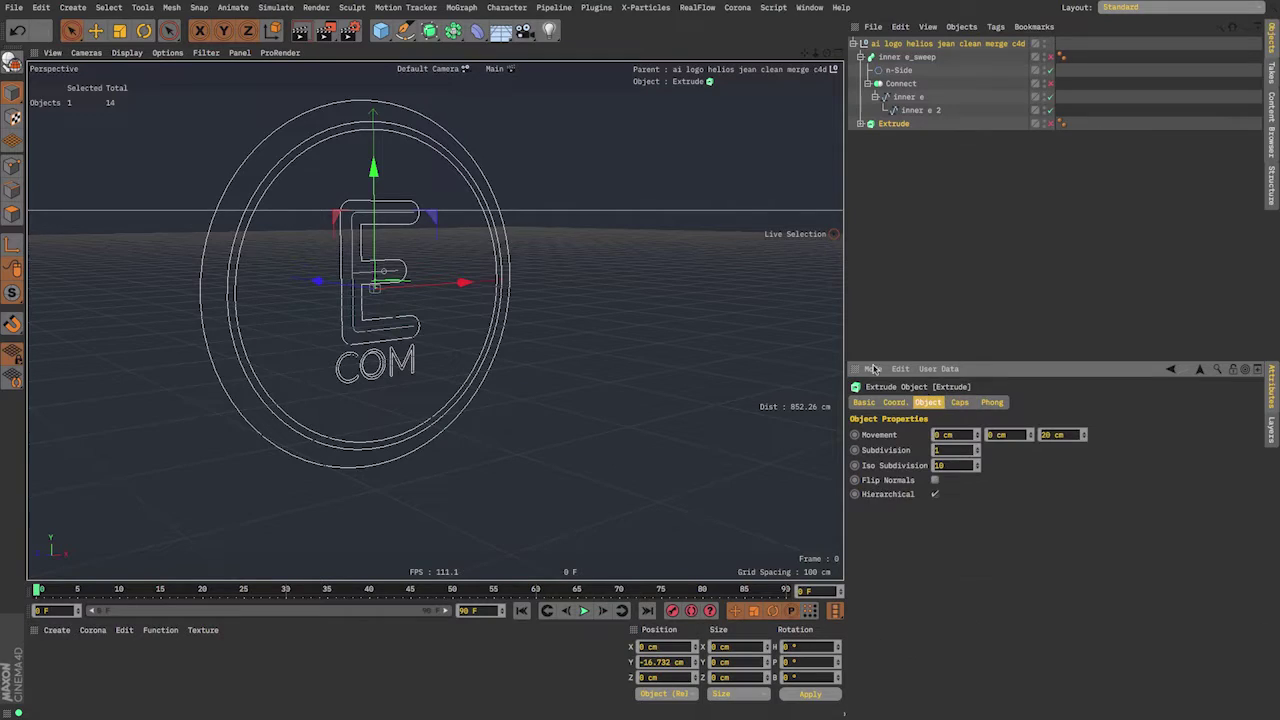
- Create a new empty scene and add a Circle spline
{"action": "key", "text": "ctrl+n"}
{"action": "left_click_drag", "start_coordinate": [404, 33], "coordinate": [582, 79]}
{"action": "left_click_drag", "start_coordinate": [493, 363], "coordinate": [648, 362], "text": "alt"}
- Add an Extrude generator and make the Circle spline its child
{"action": "key", "text": "shift+c"}
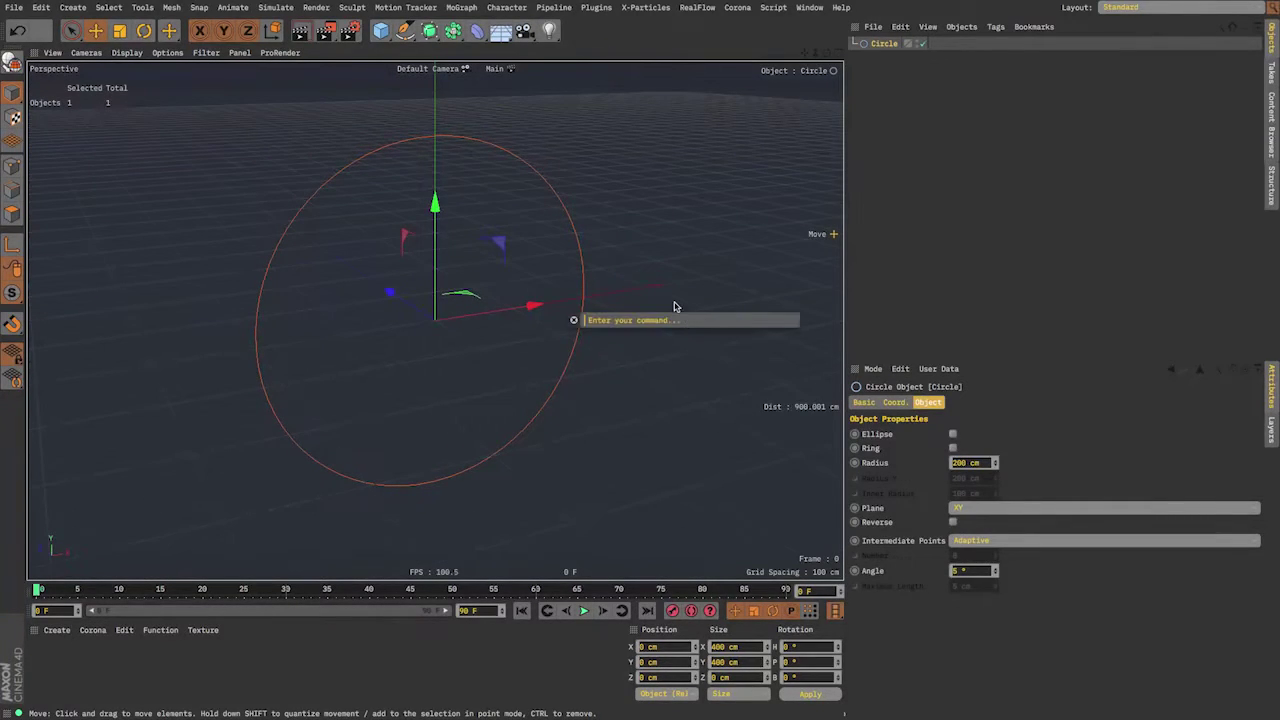
{"action": "type", "text": "extru"}
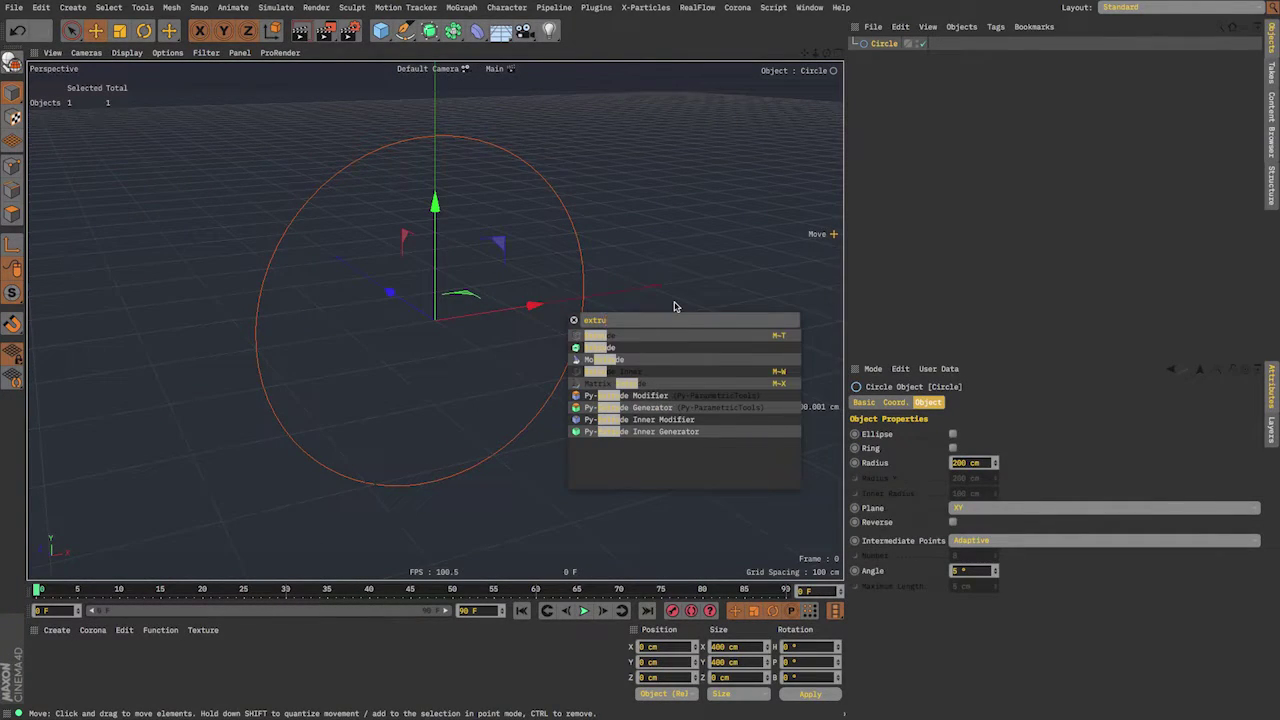
{"action": "key", "text": "Return"}
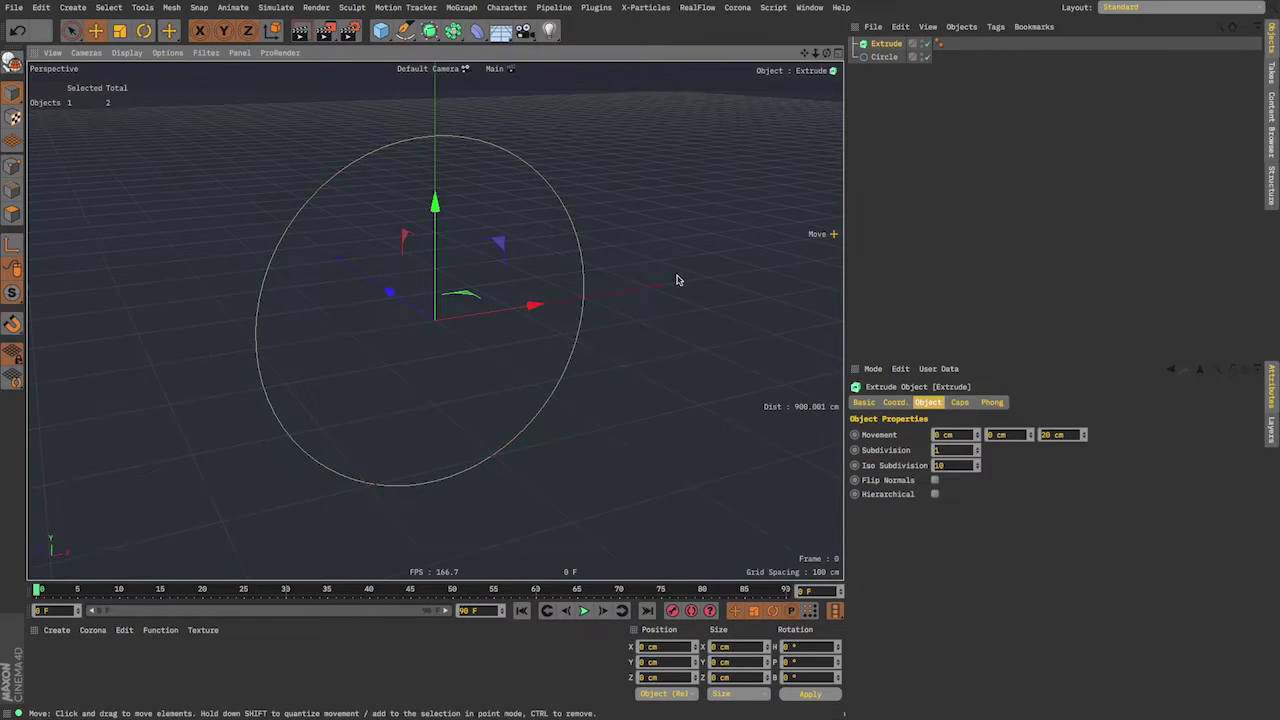
{"action": "left_click_drag", "start_coordinate": [884, 56], "coordinate": [886, 44]}
{"action": "left_click_drag", "start_coordinate": [400, 218], "coordinate": [365, 222], "text": "alt"}
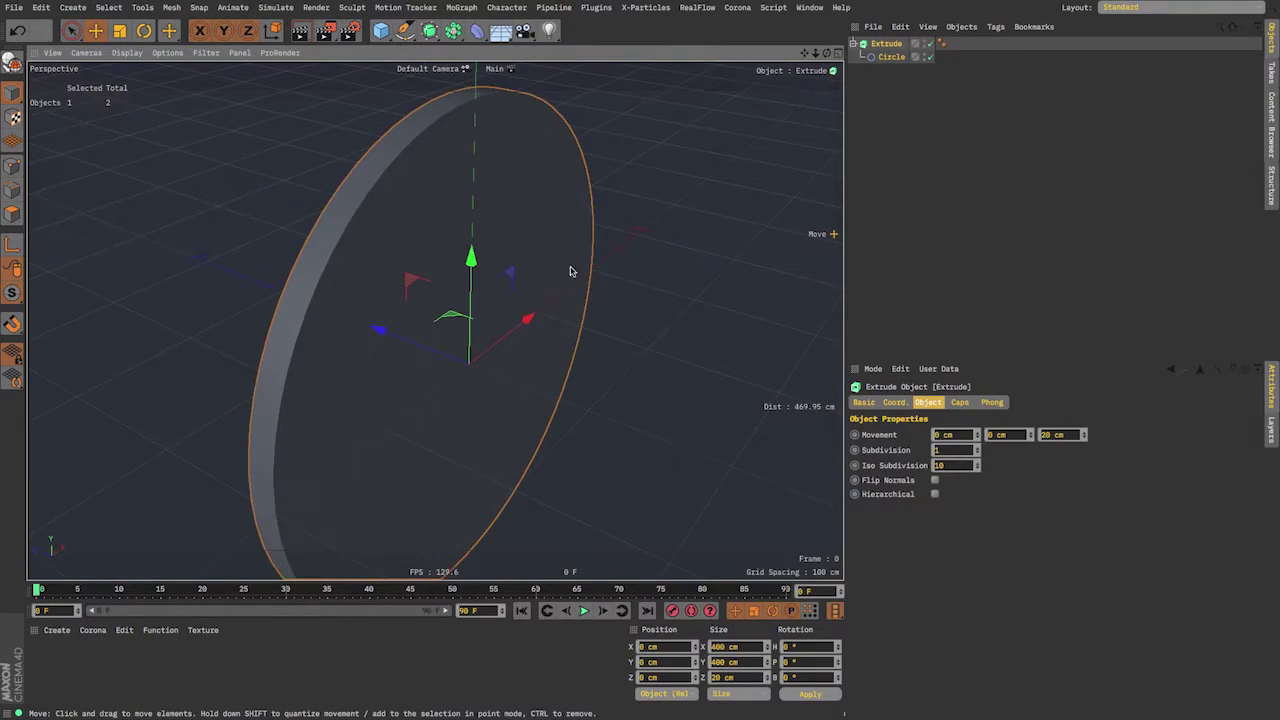
- Set both the start and end caps of the Extrude to Fillet Cap
{"action": "left_click", "coordinate": [967, 408]}
{"action": "left_click", "coordinate": [996, 438]}
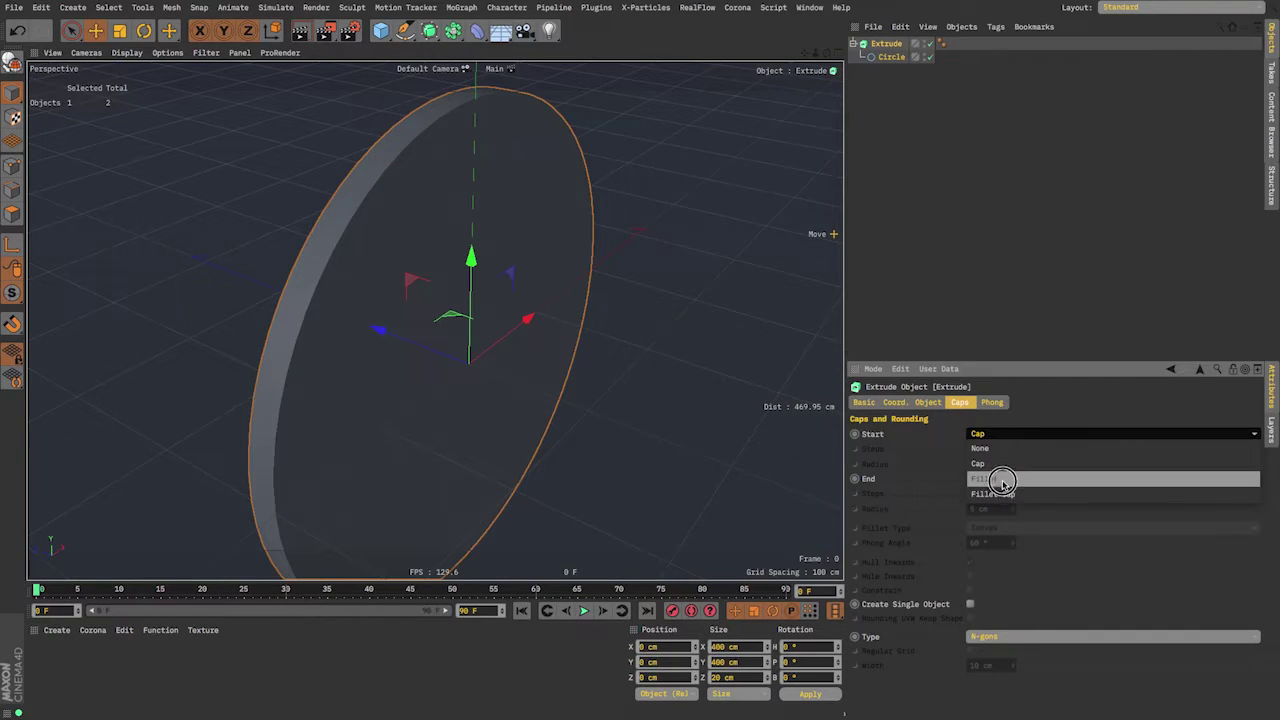
{"action": "left_click", "coordinate": [1003, 466]}
{"action": "key", "text": "ctrl+z"}
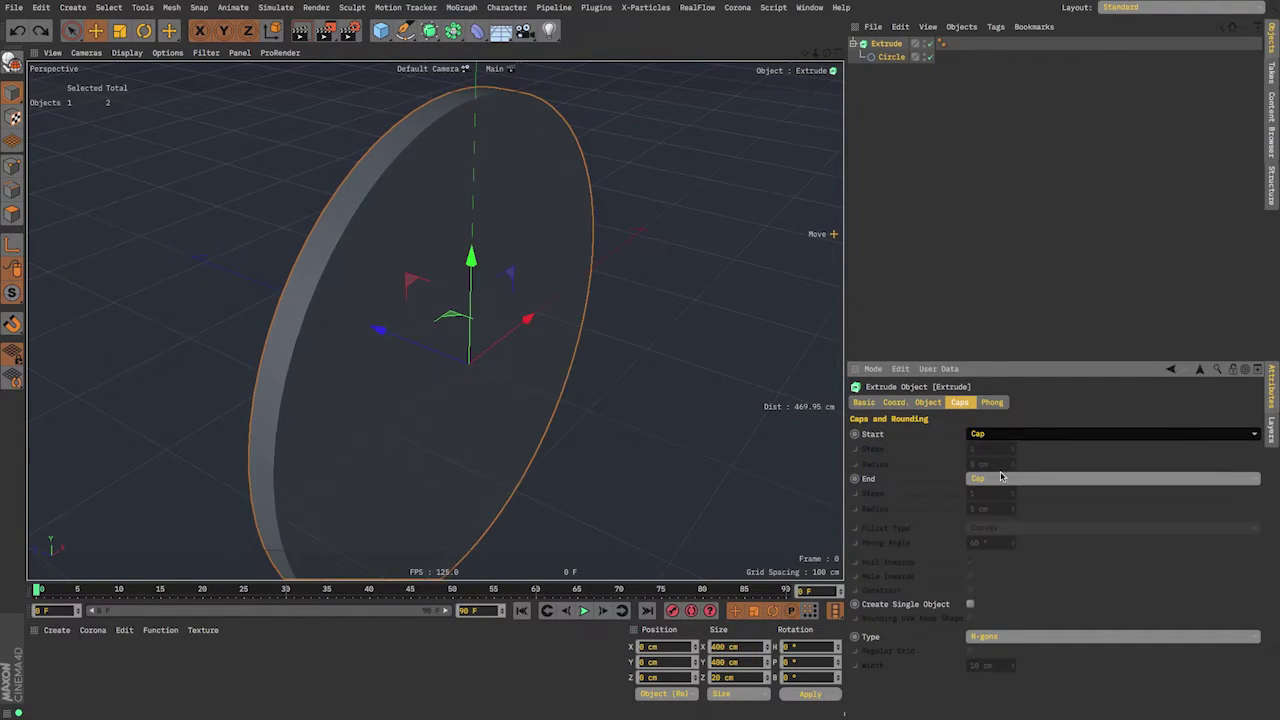
{"action": "left_click", "coordinate": [1001, 480]}
{"action": "left_click", "coordinate": [1009, 536]}
{"action": "left_click_drag", "start_coordinate": [562, 428], "coordinate": [558, 348], "text": "alt"}
{"action": "left_click", "coordinate": [994, 436]}
{"action": "left_click", "coordinate": [991, 493]}
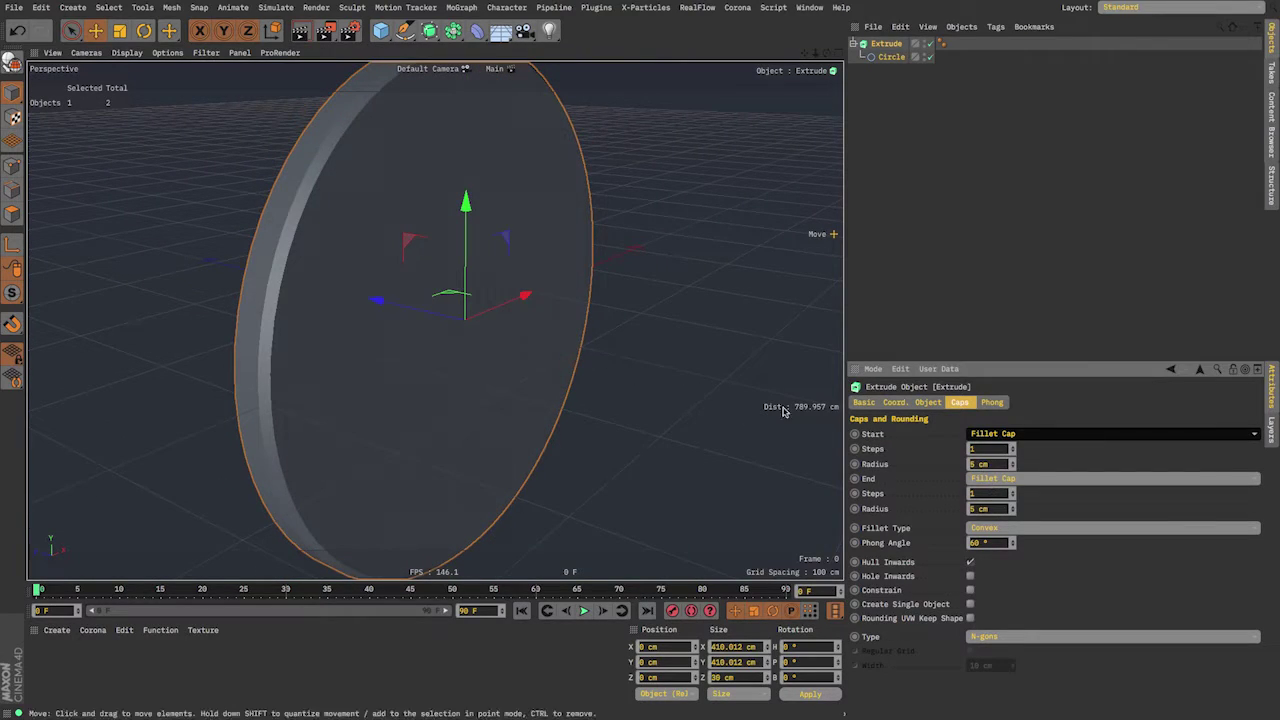
- Set the start and end fillet radius of the Extrude to 2 cm
{"action": "left_click_drag", "start_coordinate": [996, 466], "coordinate": [956, 469]}
{"action": "type", "text": "2"}
{"action": "left_click_drag", "start_coordinate": [1000, 513], "coordinate": [956, 511]}
{"action": "type", "text": "2"}
{"action": "key", "text": "Return"}
- Set the start and end fillet steps of the Extrude to 3
{"action": "left_click_drag", "start_coordinate": [995, 463], "coordinate": [952, 447]}
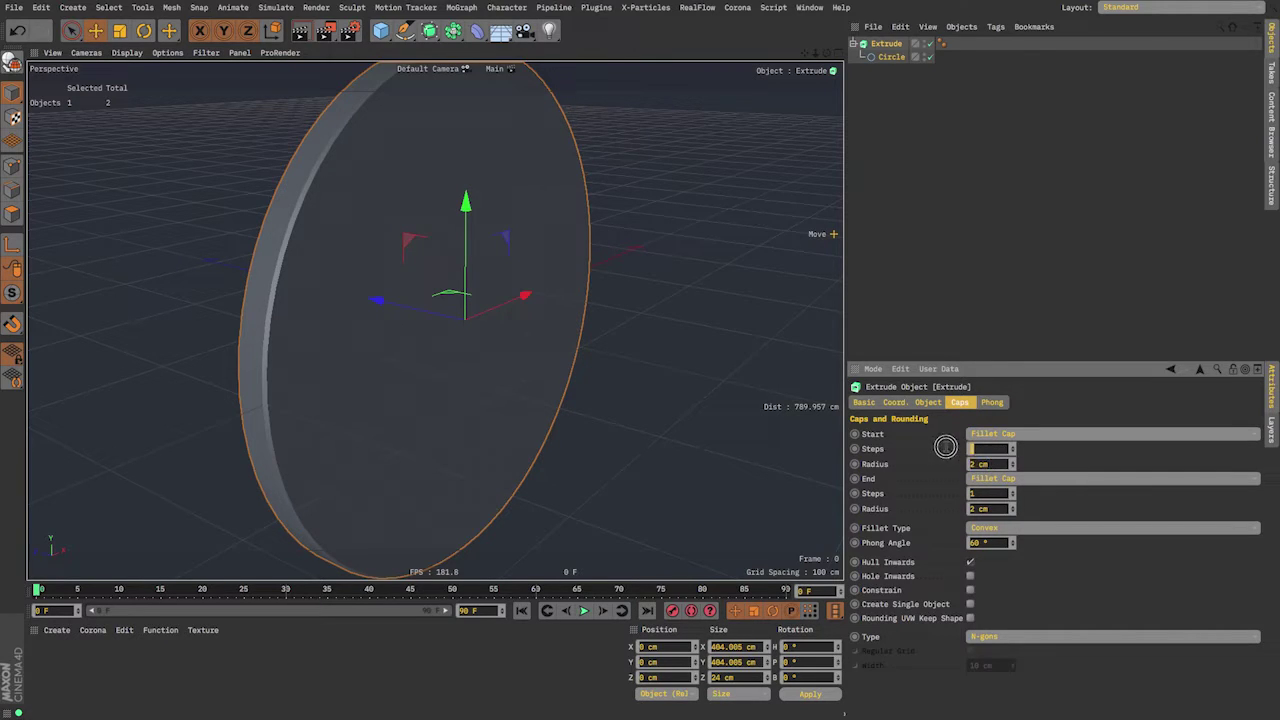
{"action": "type", "text": "3"}
{"action": "left_click_drag", "start_coordinate": [992, 497], "coordinate": [951, 491]}
{"action": "type", "text": "3"}
{"action": "key", "text": "Return"}
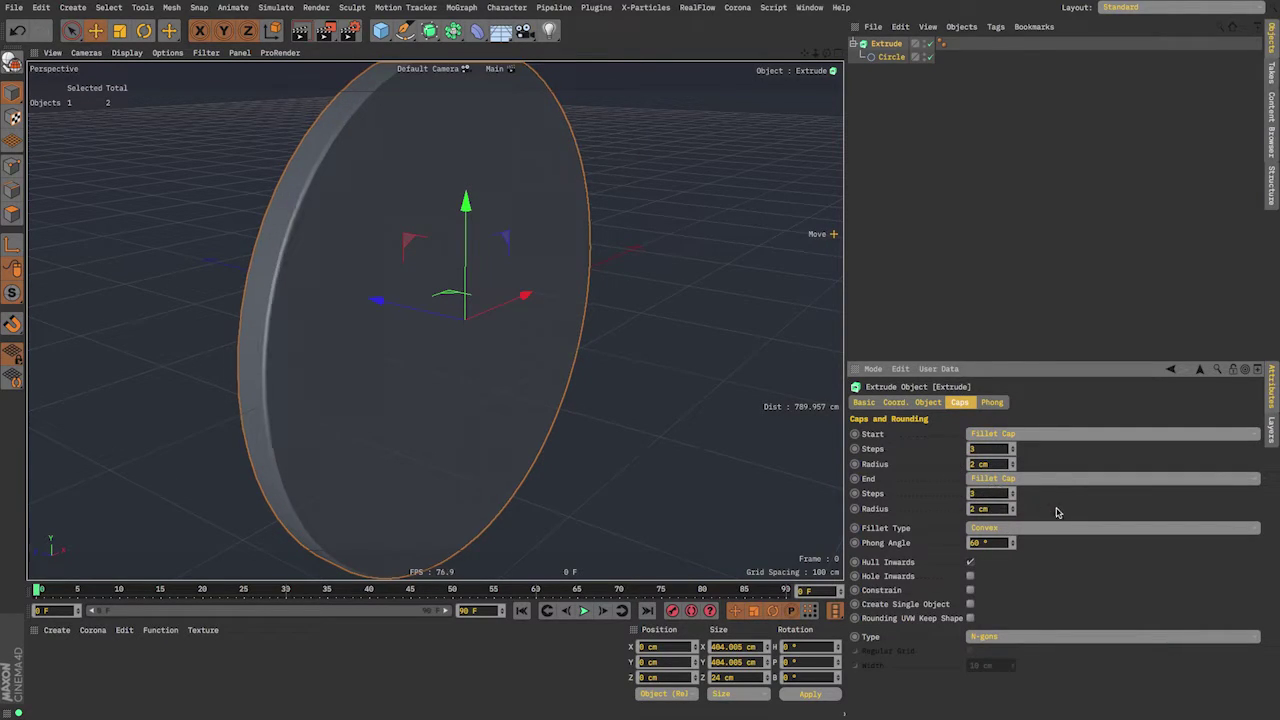
- Switch the viewport display to Gouraud shading with lines, close to the disc's filleted edge
{"action": "right_click_drag", "start_coordinate": [295, 221], "coordinate": [446, 150], "text": "alt"}
{"action": "left_click_drag", "start_coordinate": [357, 231], "coordinate": [328, 232], "text": "alt"}
{"action": "key", "text": "b"}
{"action": "key", "text": "n"}
{"action": "key", "text": "b"}
- Examine the fillet segments along the rim of the extruded disc from several close angles
{"action": "middle_click_drag", "start_coordinate": [250, 237], "coordinate": [674, 449], "text": "alt"}
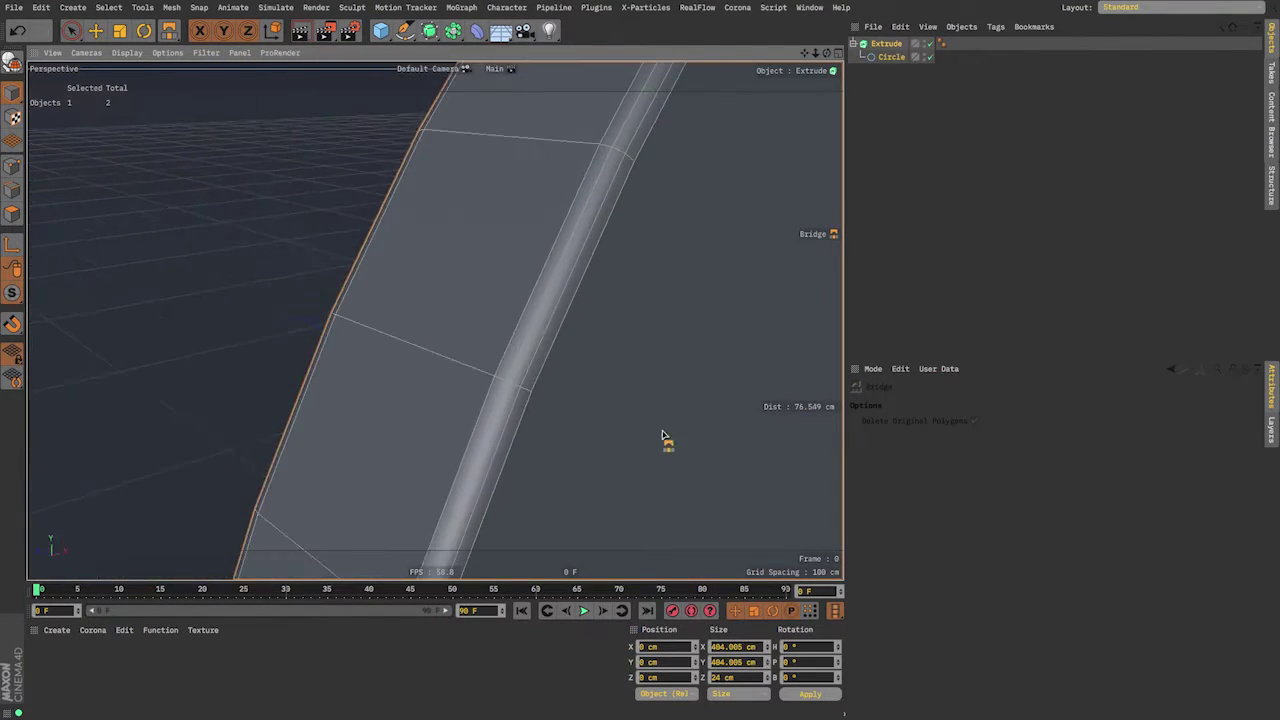
{"action": "left_click_drag", "start_coordinate": [674, 449], "coordinate": [568, 265], "text": "alt"}
{"action": "right_click_drag", "start_coordinate": [603, 164], "coordinate": [555, 266], "text": "alt"}
{"action": "middle_click_drag", "start_coordinate": [555, 266], "coordinate": [449, 282], "text": "alt"}
{"action": "left_click_drag", "start_coordinate": [539, 174], "coordinate": [596, 217], "text": "alt"}
{"action": "middle_click_drag", "start_coordinate": [572, 190], "coordinate": [531, 294], "text": "alt"}
{"action": "left_click_drag", "start_coordinate": [529, 278], "coordinate": [560, 448], "text": "alt"}
{"action": "right_click_drag", "start_coordinate": [505, 251], "coordinate": [557, 235], "text": "alt"}
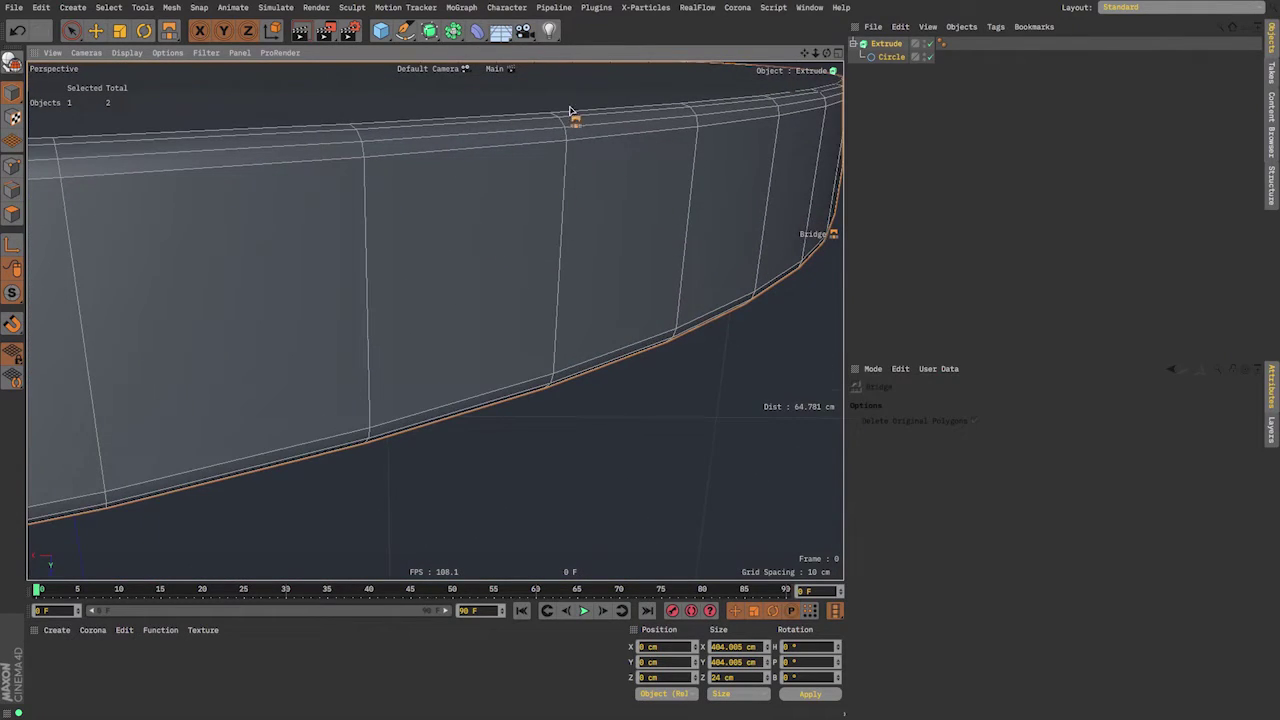
- Examine the whole filleted disc from the front and at oblique angles
{"action": "left_click_drag", "start_coordinate": [588, 163], "coordinate": [720, 124], "text": "alt"}
{"action": "middle_click_drag", "start_coordinate": [666, 393], "coordinate": [472, 333], "text": "alt"}
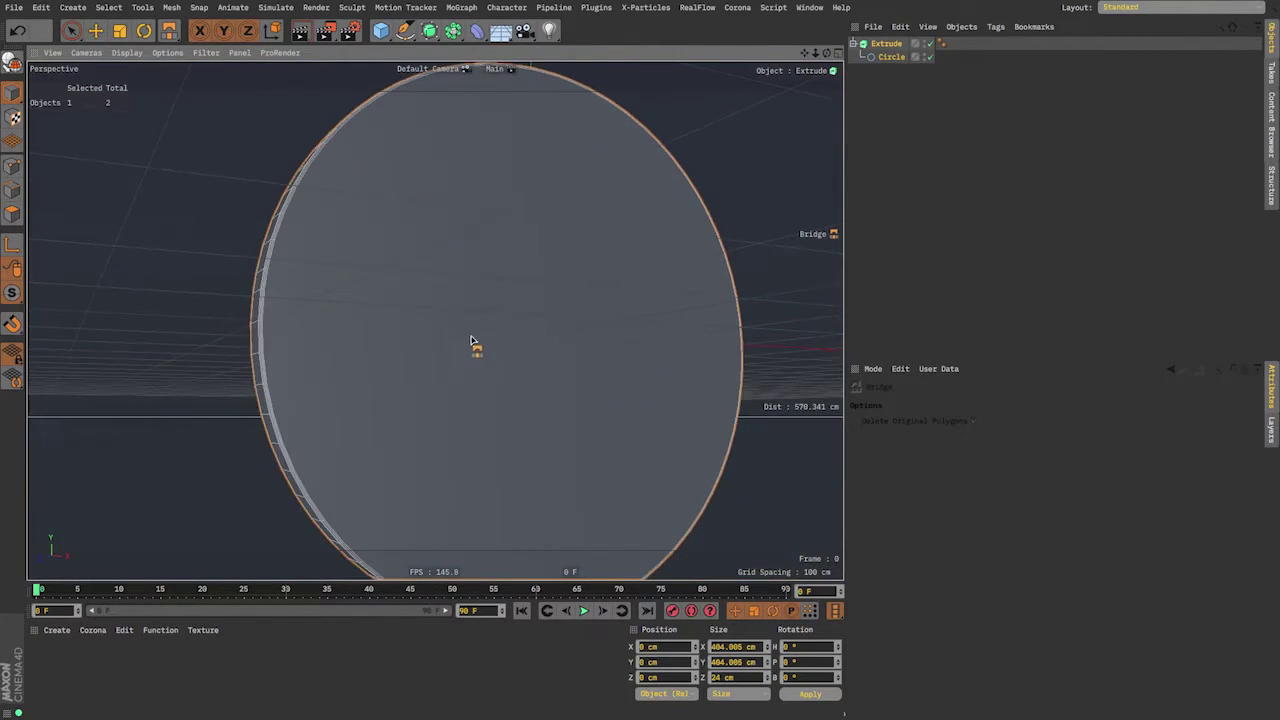
{"action": "right_click_drag", "start_coordinate": [472, 333], "coordinate": [468, 303], "text": "alt"}
{"action": "left_click_drag", "start_coordinate": [468, 303], "coordinate": [492, 270], "text": "alt"}
{"action": "middle_click_drag", "start_coordinate": [492, 290], "coordinate": [466, 308], "text": "alt"}
{"action": "right_click_drag", "start_coordinate": [466, 308], "coordinate": [459, 338], "text": "alt"}
{"action": "middle_click_drag", "start_coordinate": [459, 338], "coordinate": [458, 349], "text": "alt"}
{"action": "left_click_drag", "start_coordinate": [458, 349], "coordinate": [473, 355], "text": "alt"}
- Close the disc demo scene and switch to the project tutorial-logo-02-separacion-de-splines.c4d
{"action": "key", "text": "super+w"}
{"action": "left_click", "coordinate": [602, 241]}
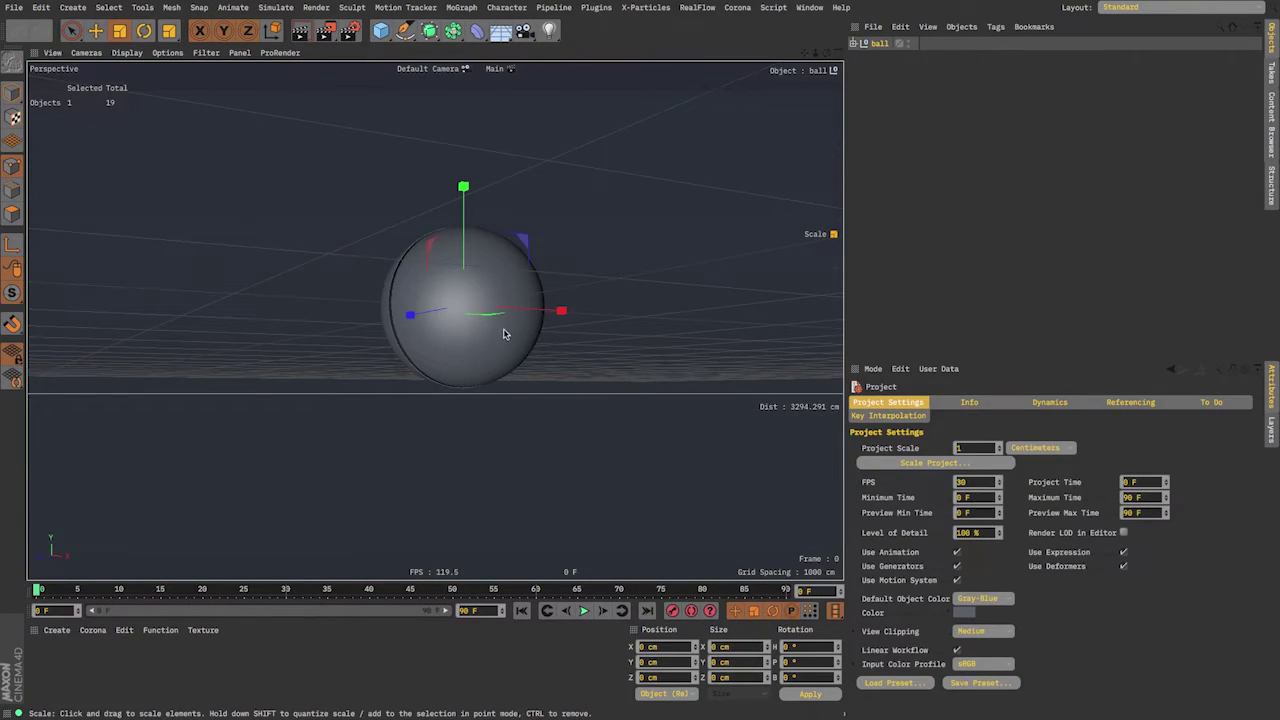
{"action": "key", "text": "v"}
{"action": "mouse_move", "coordinate": [513, 378]}
{"action": "left_click", "coordinate": [520, 409]}
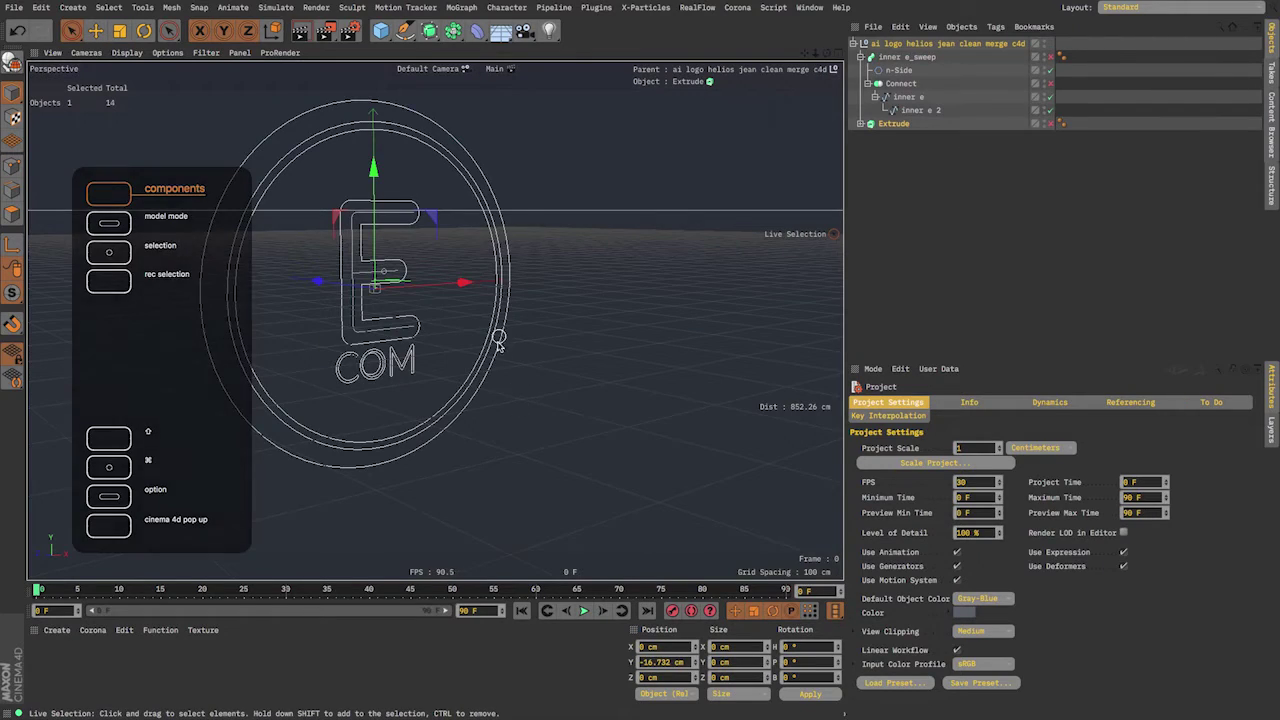
- Examine the logo Extrude's cap settings, its Hierarchical option and the Null and inner letter groups nested under it
{"action": "left_click", "coordinate": [922, 161]}
{"action": "left_click", "coordinate": [860, 125]}
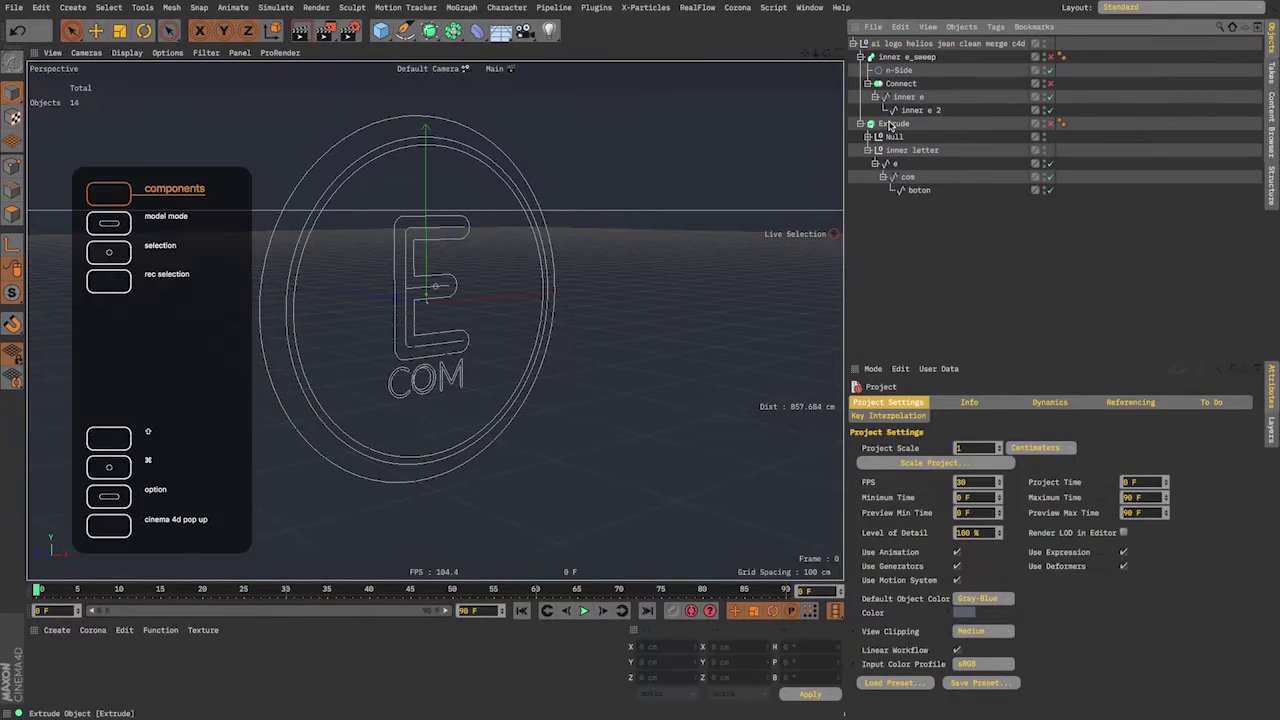
{"action": "left_click", "coordinate": [890, 125]}
{"action": "left_click", "coordinate": [970, 562]}
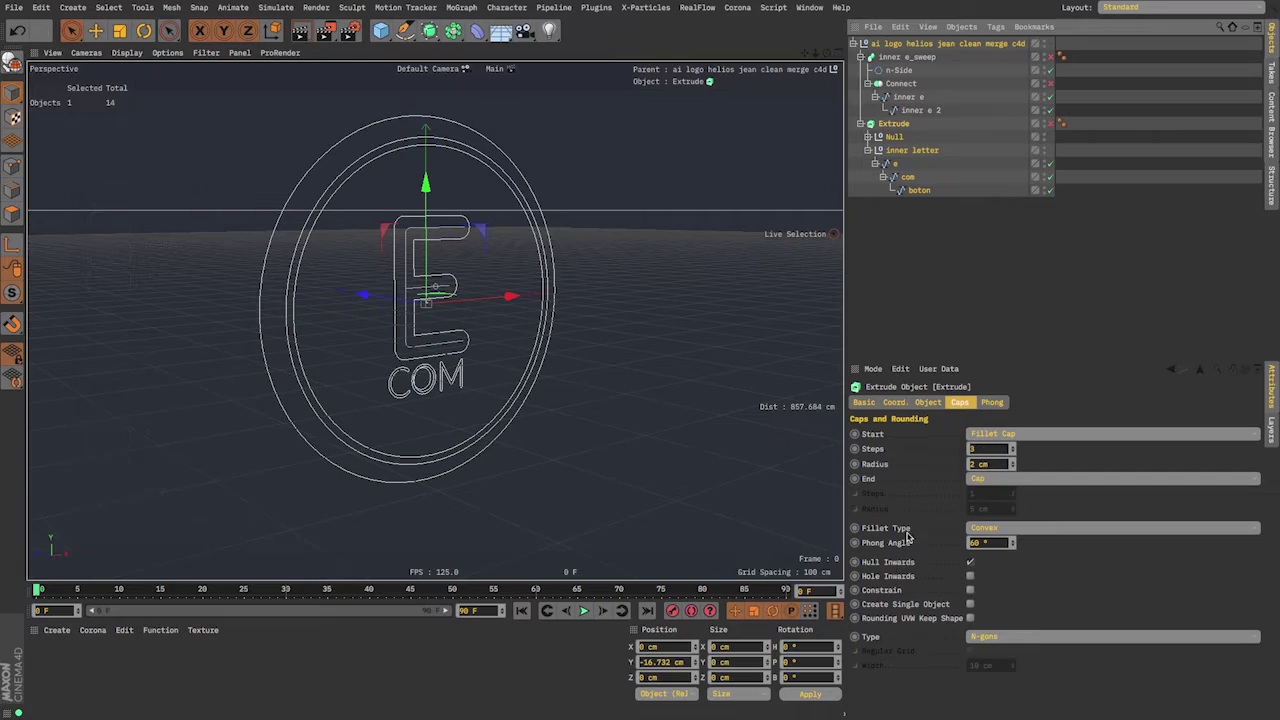
{"action": "left_click", "coordinate": [930, 403]}
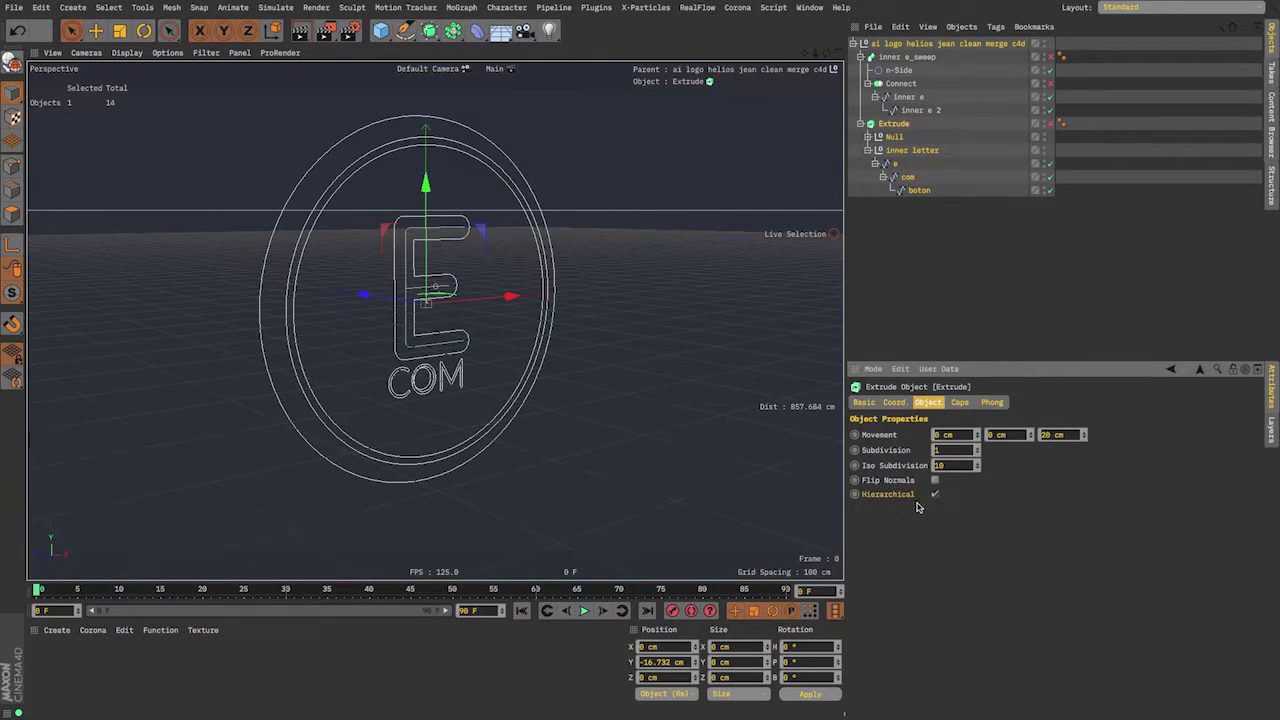
{"action": "left_click", "coordinate": [867, 150]}
{"action": "left_click", "coordinate": [897, 124]}
{"action": "left_click", "coordinate": [893, 150]}
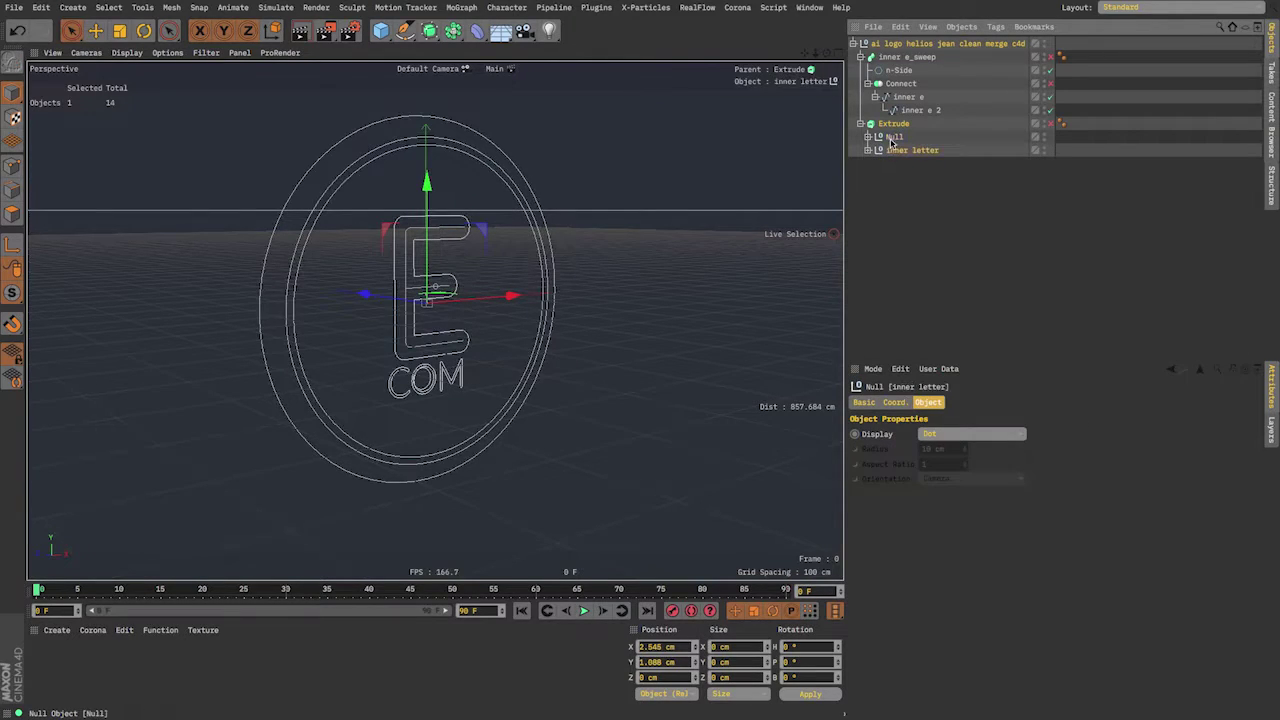
{"action": "left_click", "coordinate": [866, 137]}
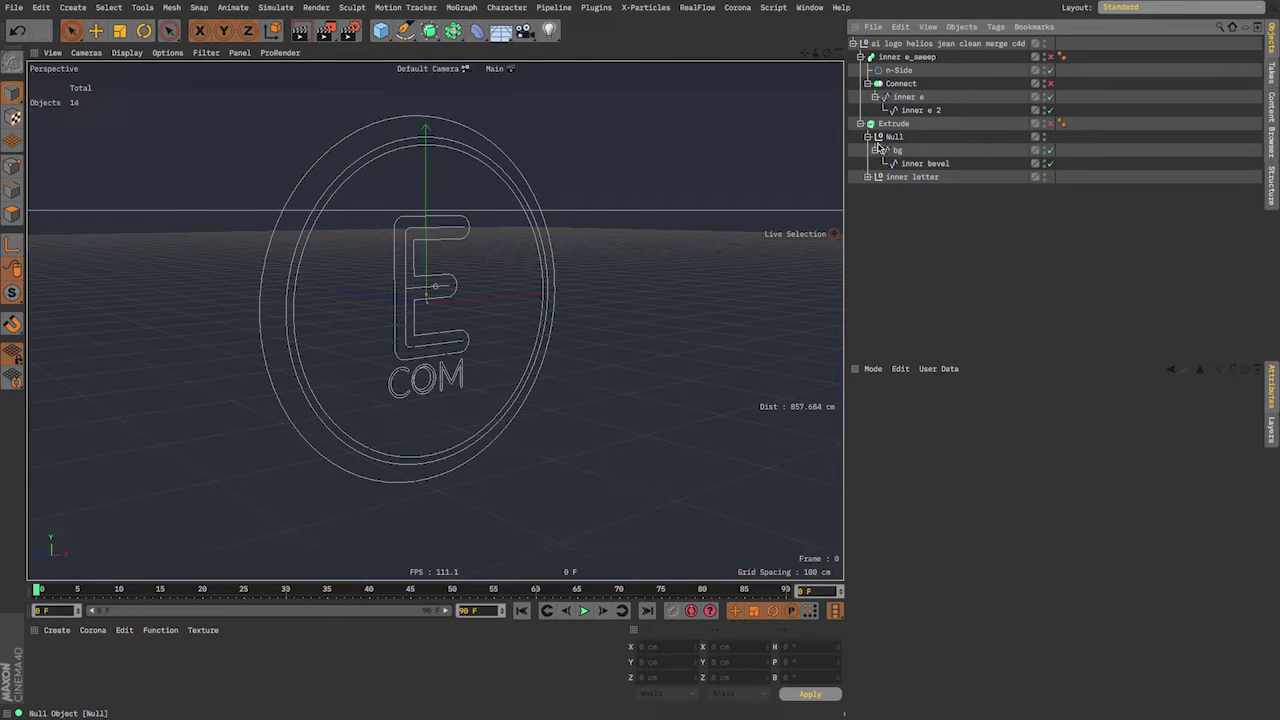
- Enable the logo's Extrude generator and turn its Hierarchical option off and back on to compare the result
{"action": "left_click", "coordinate": [894, 124]}
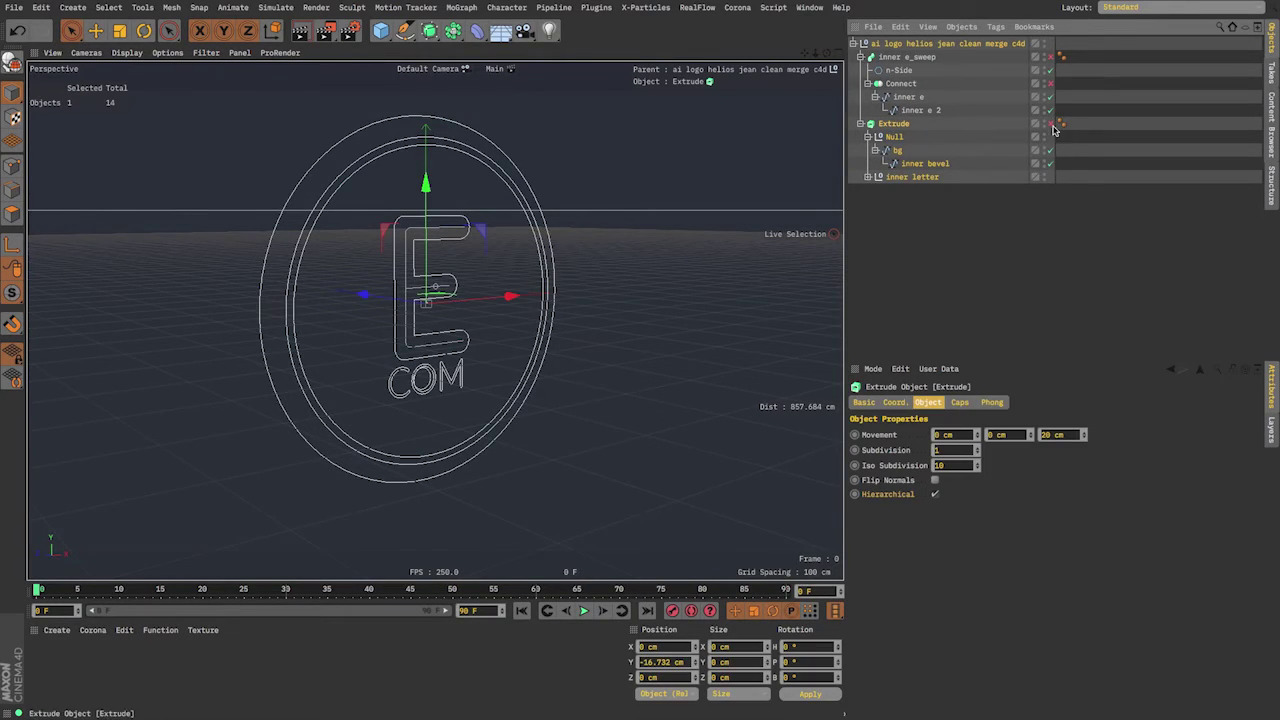
{"action": "left_click", "coordinate": [1050, 124]}
{"action": "left_click", "coordinate": [935, 494]}
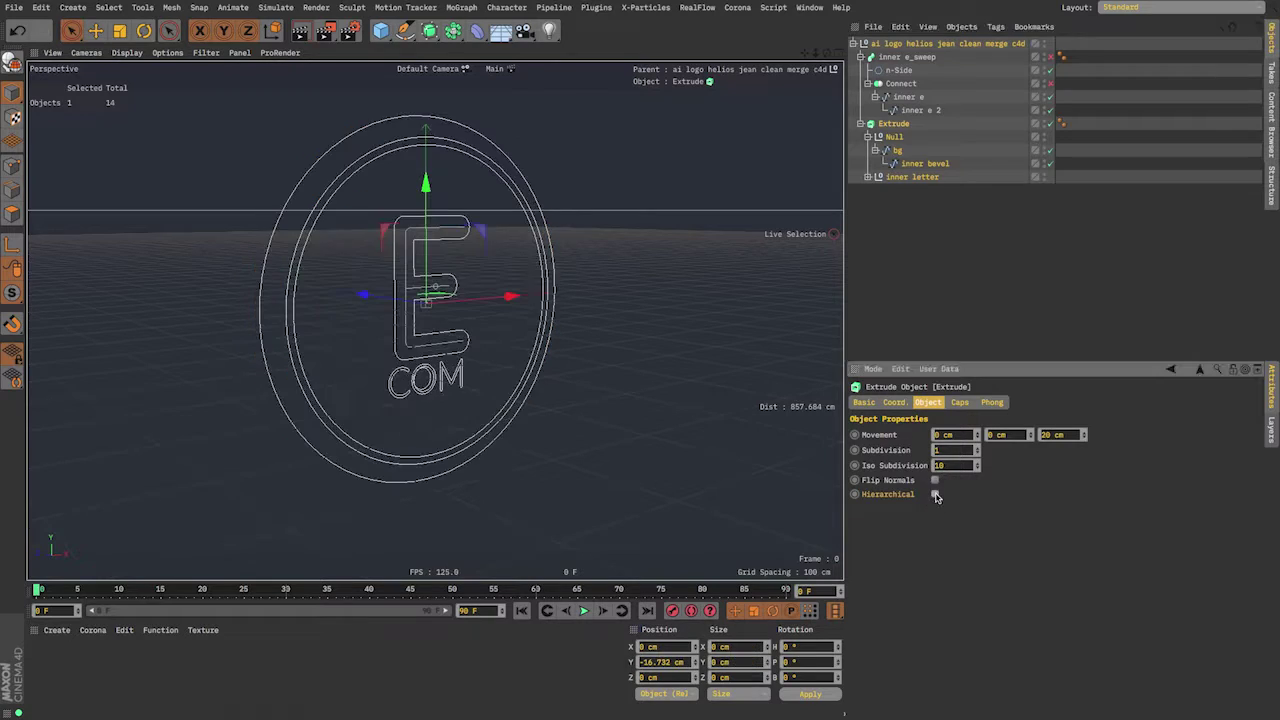
{"action": "mouse_move", "coordinate": [517, 245]}
{"action": "left_mouse_down", "text": "alt"}
{"action": "mouse_move", "coordinate": [525, 260]}
{"action": "mouse_move", "coordinate": [487, 267]}
{"action": "mouse_move", "coordinate": [502, 262]}
{"action": "left_mouse_up", "text": "alt"}
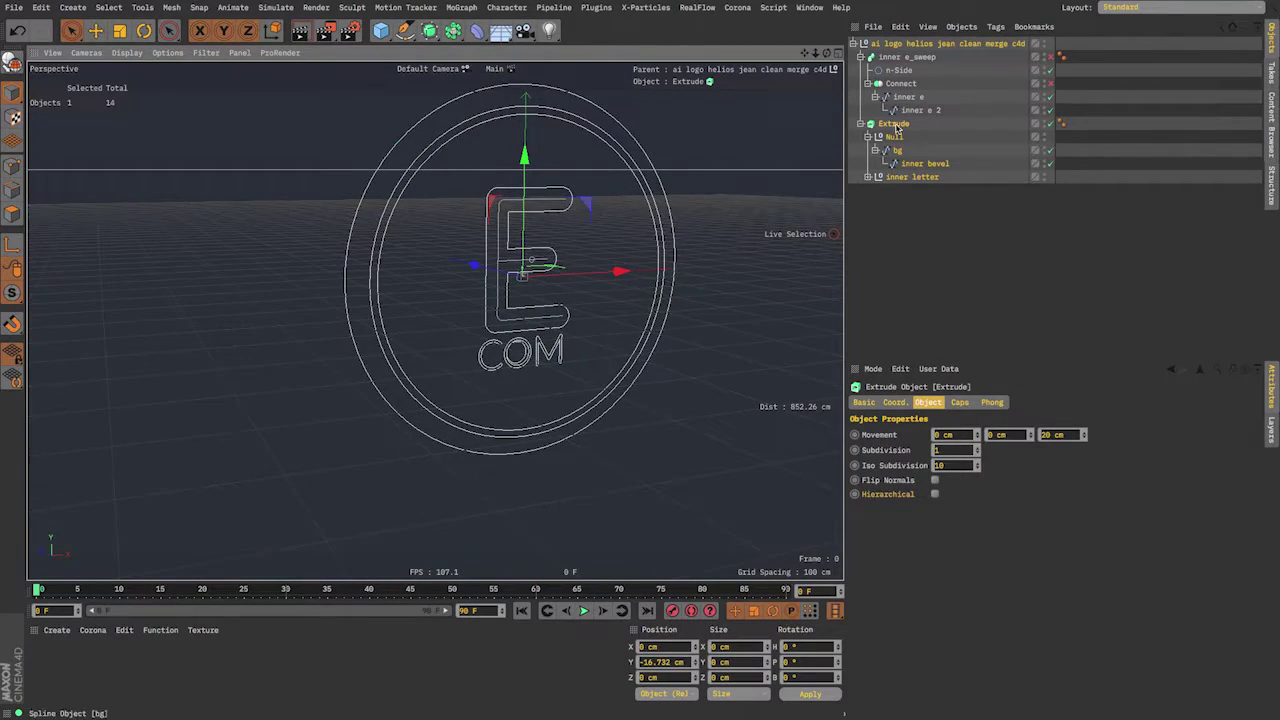
{"action": "left_click", "coordinate": [934, 494]}
{"action": "left_click_drag", "start_coordinate": [536, 278], "coordinate": [574, 305], "text": "alt"}
- Expand the Null and inner letter groups under the Extrude to list all of their splines
{"action": "left_click", "coordinate": [884, 194]}
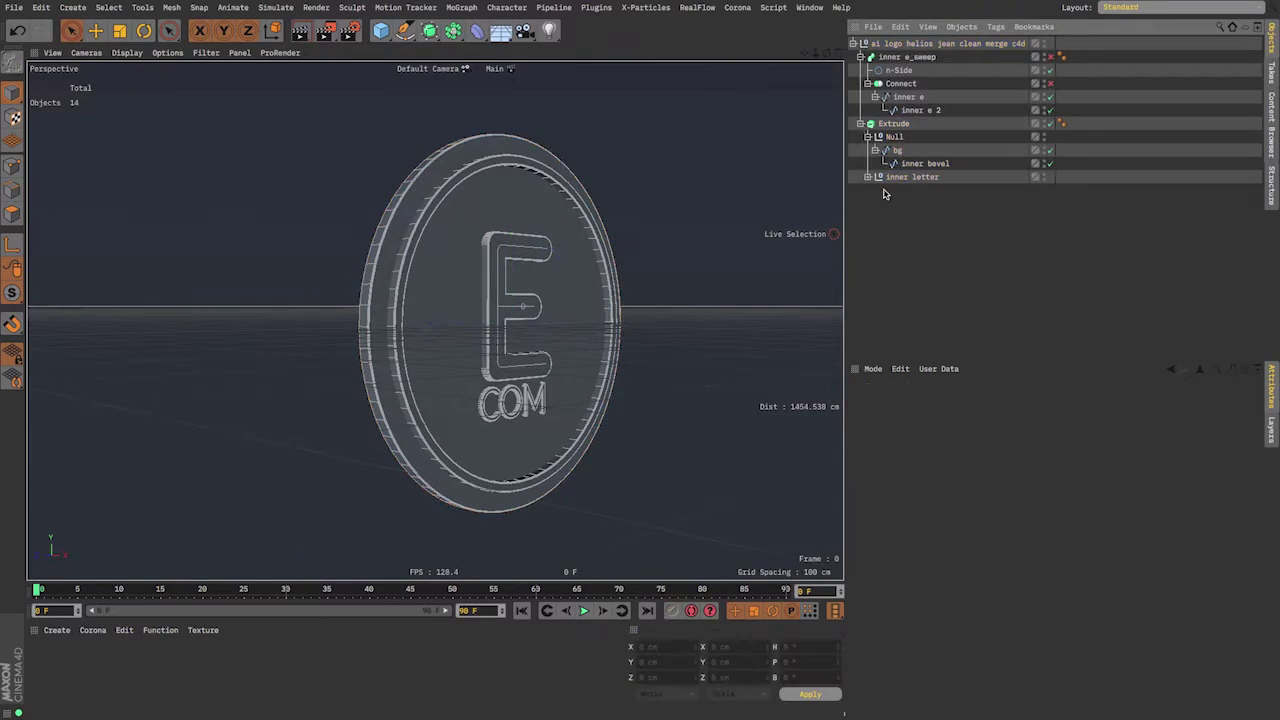
{"action": "left_click", "coordinate": [867, 137]}
{"action": "left_click", "coordinate": [867, 150]}
{"action": "left_click", "coordinate": [868, 137]}
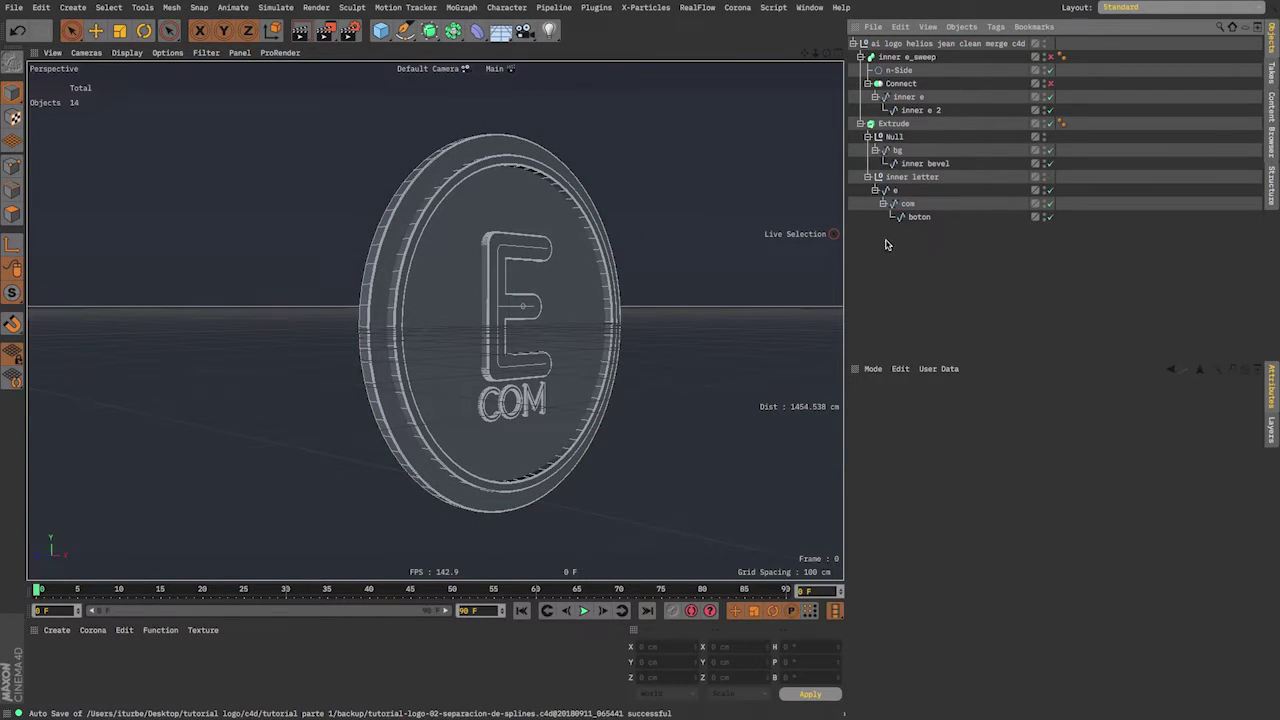
- Try moving the bg spline along the Z axis, undo the move, and check the coin from the side and back
{"action": "left_click", "coordinate": [901, 152]}
{"action": "left_click_drag", "start_coordinate": [486, 280], "coordinate": [606, 286], "text": "alt"}
{"action": "left_click_drag", "start_coordinate": [361, 324], "coordinate": [303, 307]}
{"action": "key", "text": "super+z"}
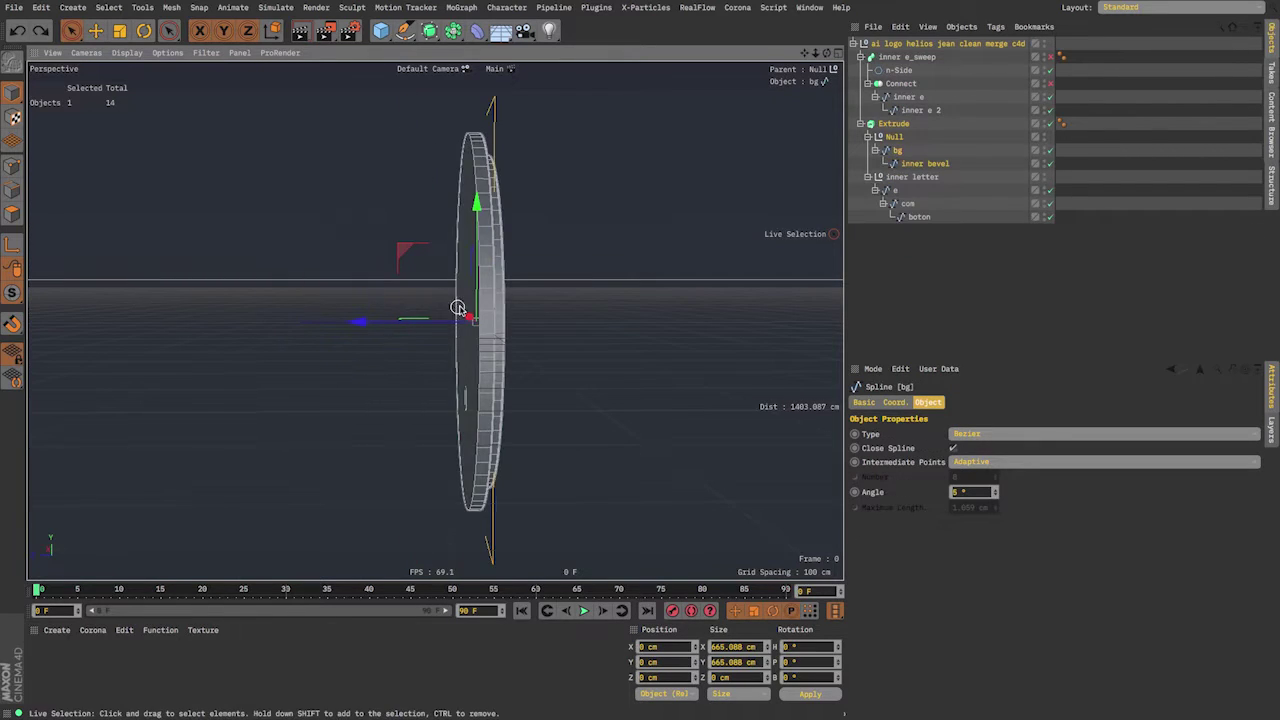
{"action": "left_click_drag", "start_coordinate": [444, 300], "coordinate": [397, 318], "text": "alt"}
{"action": "left_click", "coordinate": [312, 309]}
{"action": "left_click", "coordinate": [490, 296]}
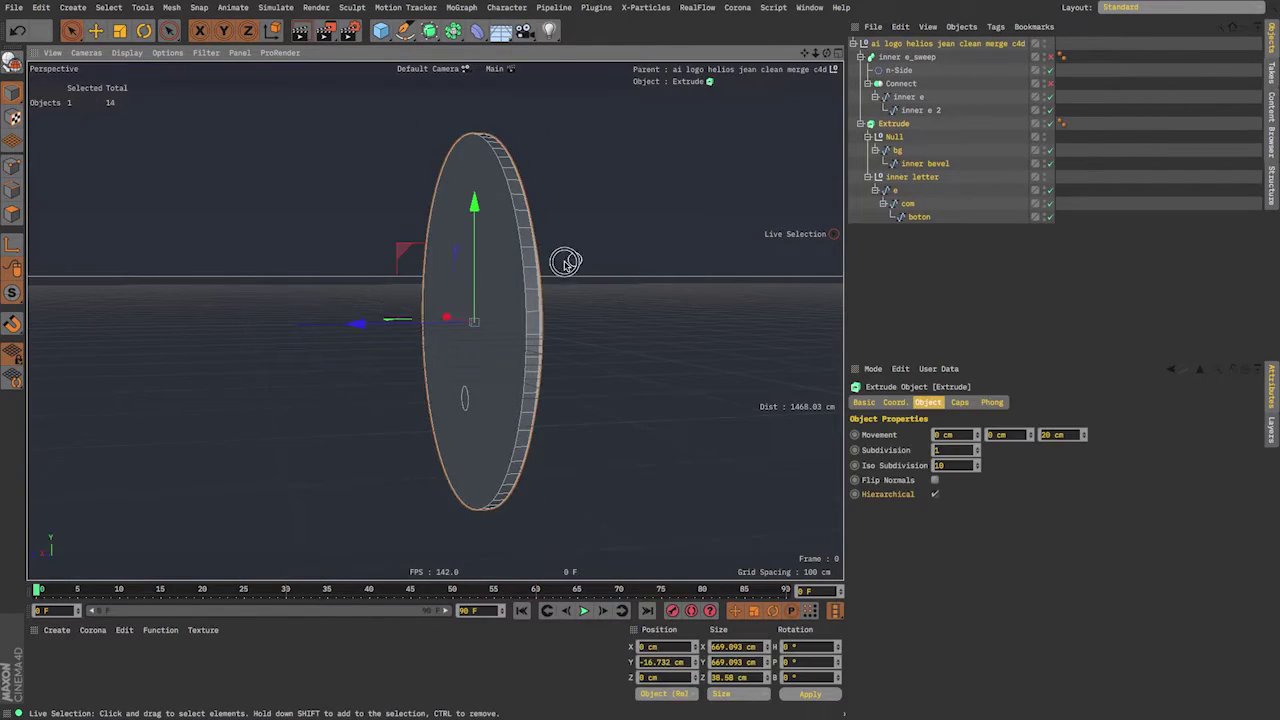
{"action": "left_click_drag", "start_coordinate": [566, 263], "coordinate": [436, 284], "text": "alt"}
- Try moving the inner bevel spline along the Z axis in model mode, and undo the move
{"action": "left_click", "coordinate": [935, 238]}
{"action": "left_click", "coordinate": [918, 164]}
{"action": "left_click_drag", "start_coordinate": [524, 264], "coordinate": [562, 286], "text": "alt"}
{"action": "left_click", "coordinate": [13, 92]}
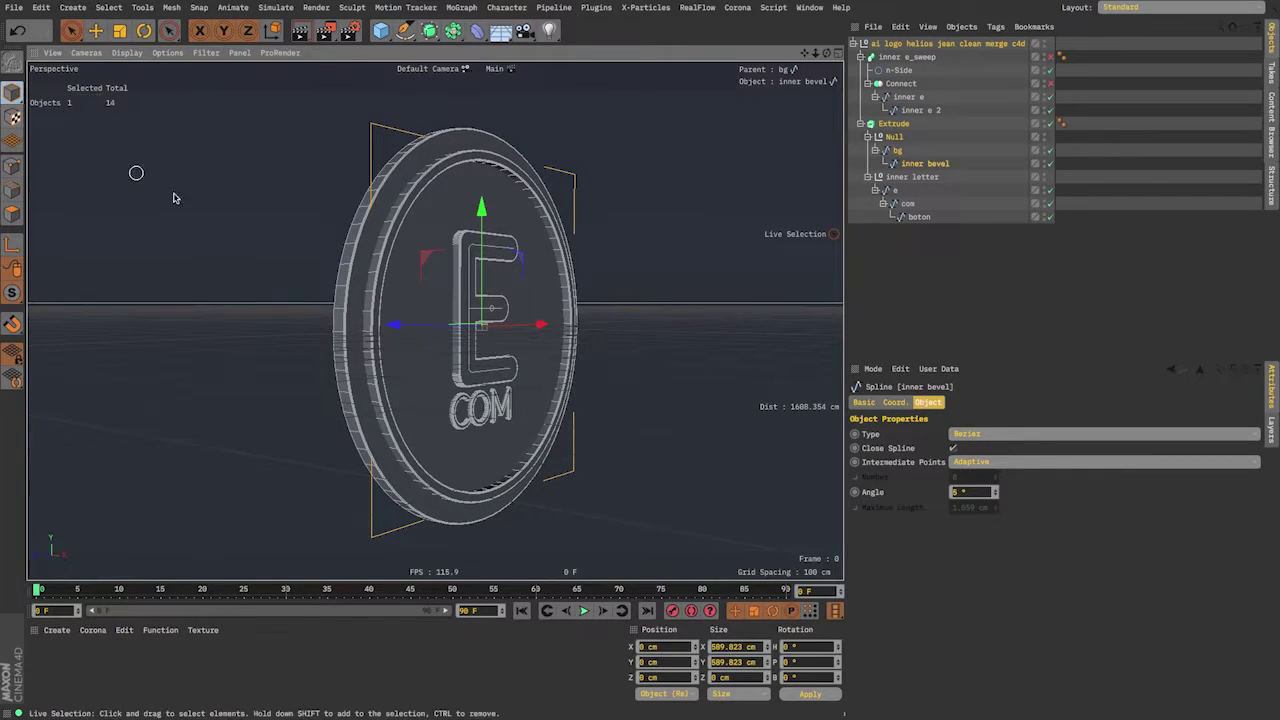
{"action": "mouse_move", "coordinate": [407, 327]}
{"action": "left_mouse_down"}
{"action": "mouse_move", "coordinate": [482, 328]}
{"action": "mouse_move", "coordinate": [384, 323]}
{"action": "mouse_move", "coordinate": [408, 332]}
{"action": "left_mouse_up"}
{"action": "key", "text": "ctrl+z"}
{"action": "key", "text": "ctrl+z"}
- Try scaling down the boton spline inside the O of COM, and restore its size
{"action": "left_click", "coordinate": [906, 205]}
{"action": "left_click", "coordinate": [897, 190]}
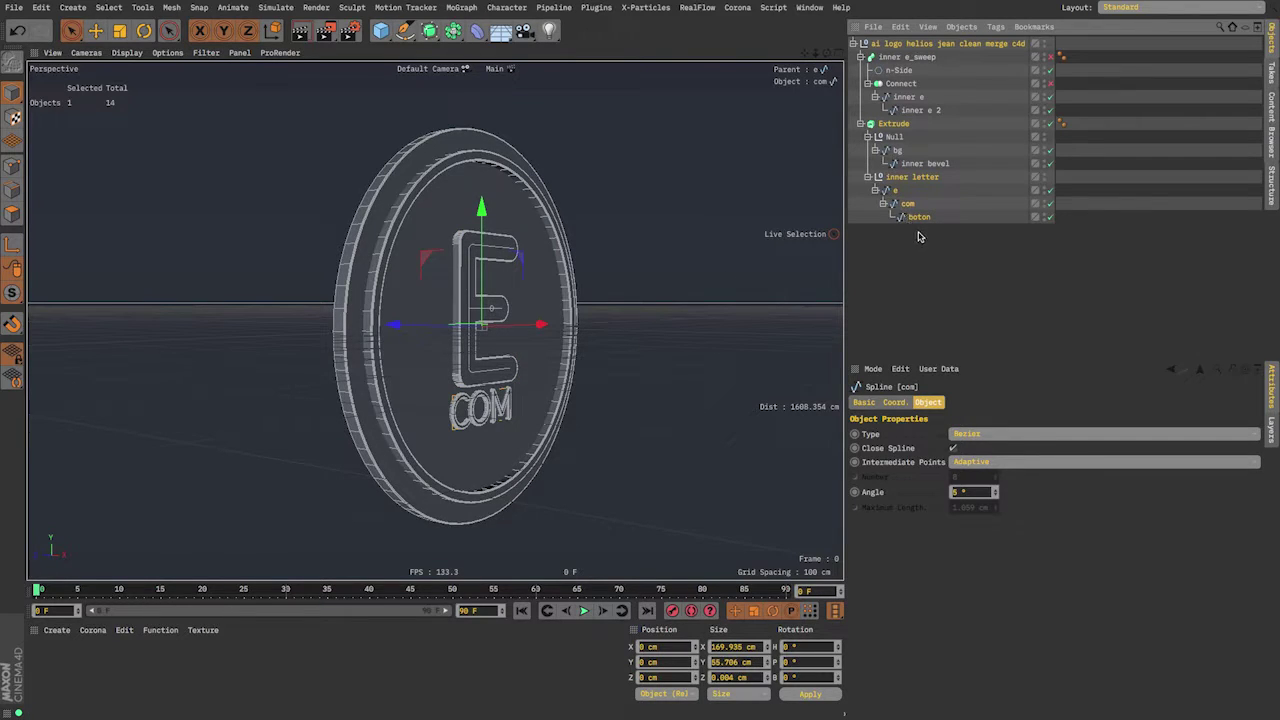
{"action": "left_click_drag", "start_coordinate": [551, 379], "coordinate": [519, 334], "text": "alt"}
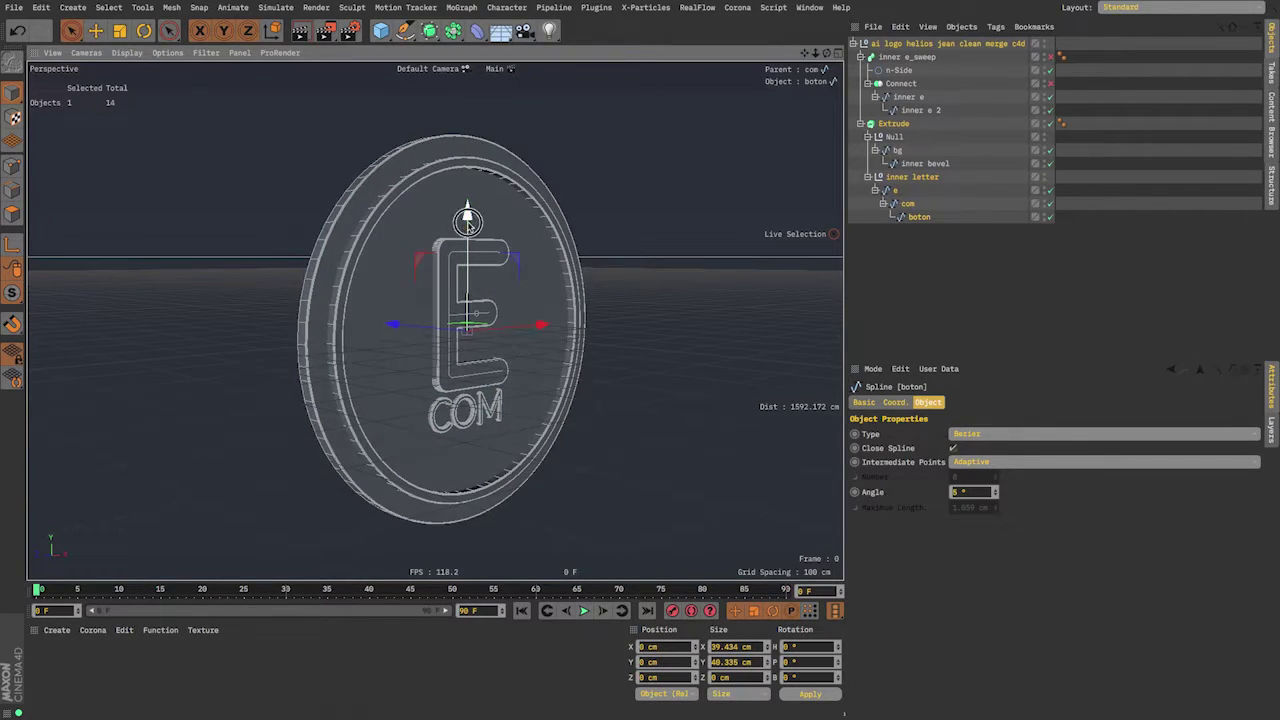
{"action": "key", "text": "ctrl+z"}
{"action": "right_click_drag", "start_coordinate": [480, 415], "coordinate": [638, 268], "text": "alt"}
{"action": "left_click_drag", "start_coordinate": [502, 346], "coordinate": [452, 335], "text": "alt"}
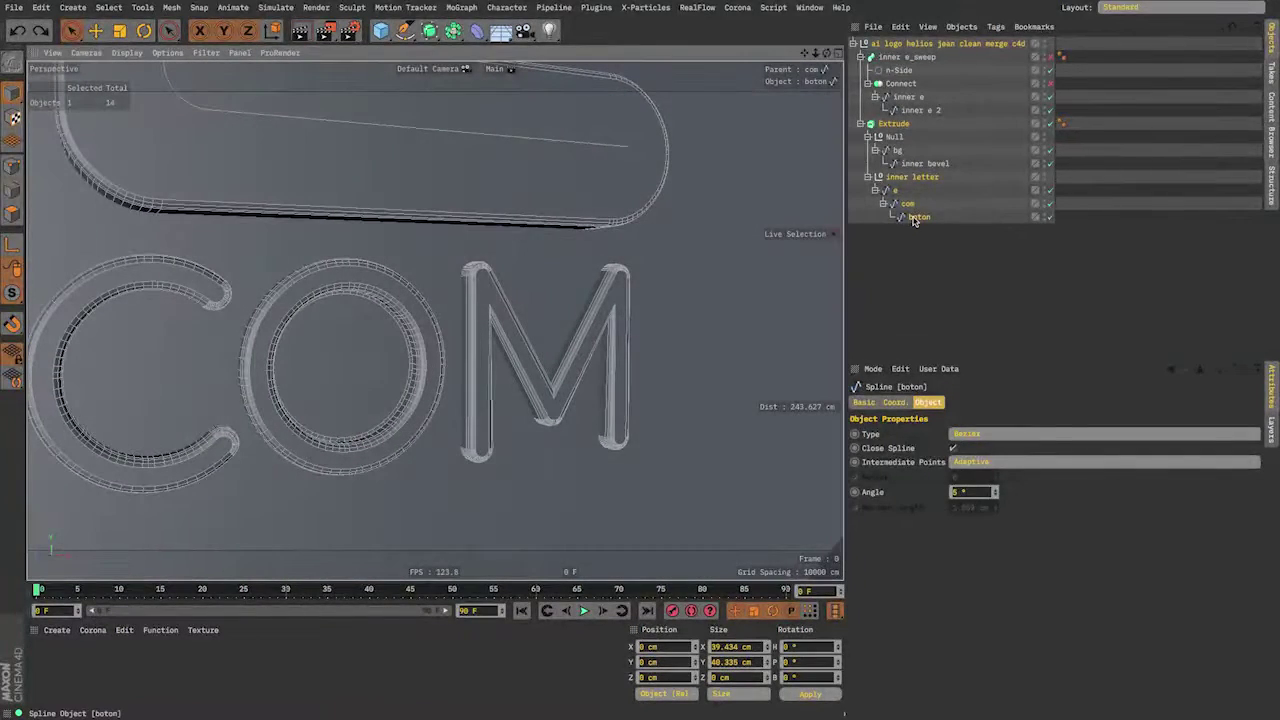
{"action": "left_click", "coordinate": [914, 217]}
{"action": "key", "text": "t"}
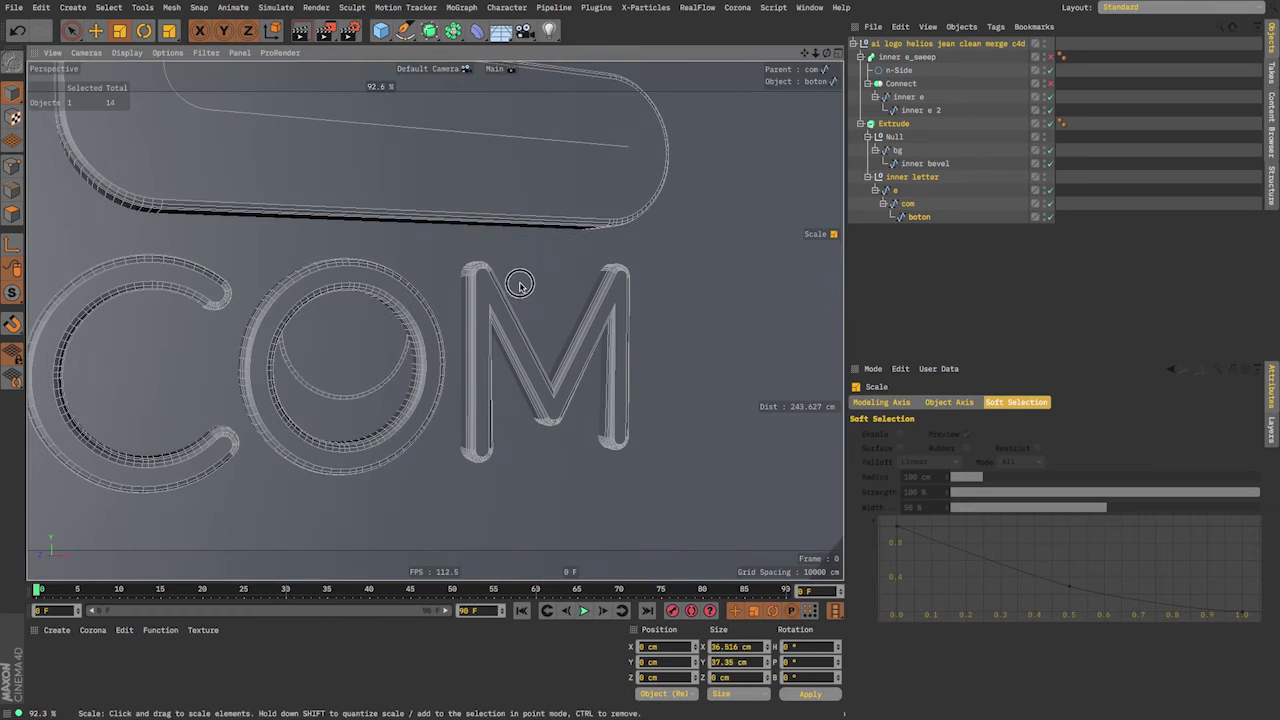
{"action": "left_click", "coordinate": [914, 219]}
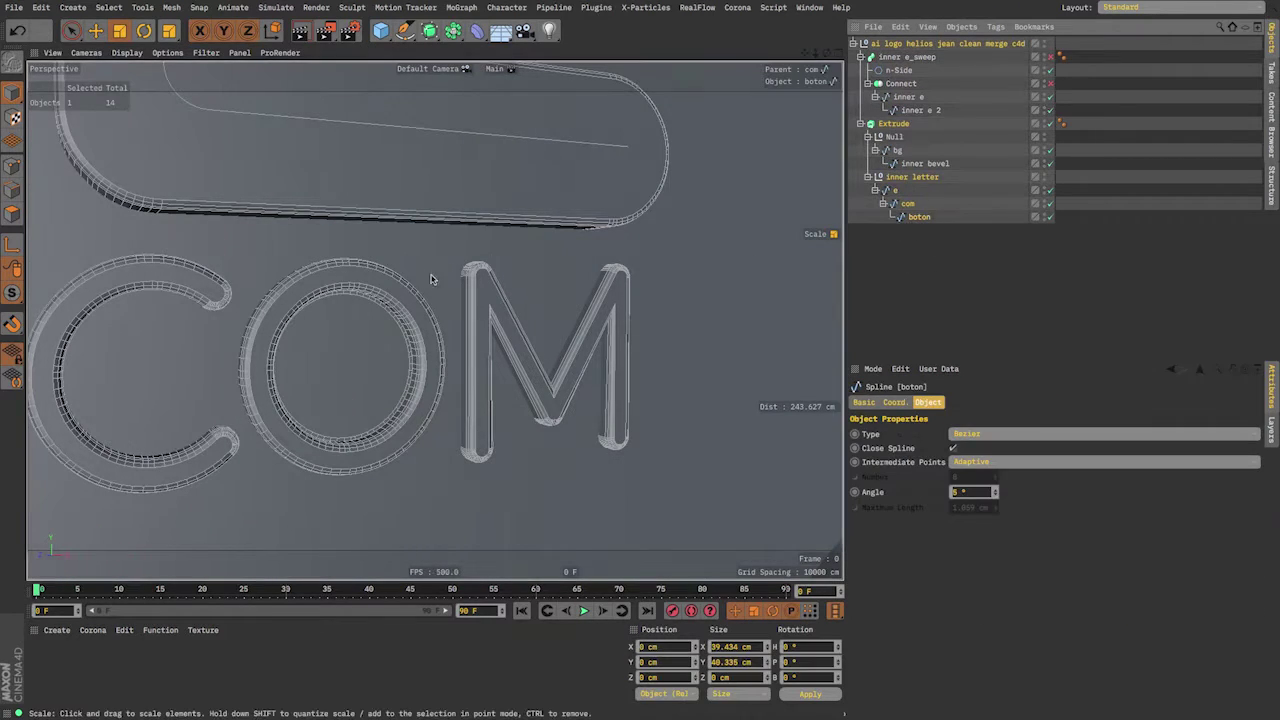
- Move the boton spline along the Z axis to -15.781 cm
{"action": "left_click_drag", "start_coordinate": [72, 32], "coordinate": [110, 51]}
{"action": "left_click_drag", "start_coordinate": [391, 356], "coordinate": [362, 262], "text": "alt"}
{"action": "left_click_drag", "start_coordinate": [330, 338], "coordinate": [355, 362], "text": "alt"}
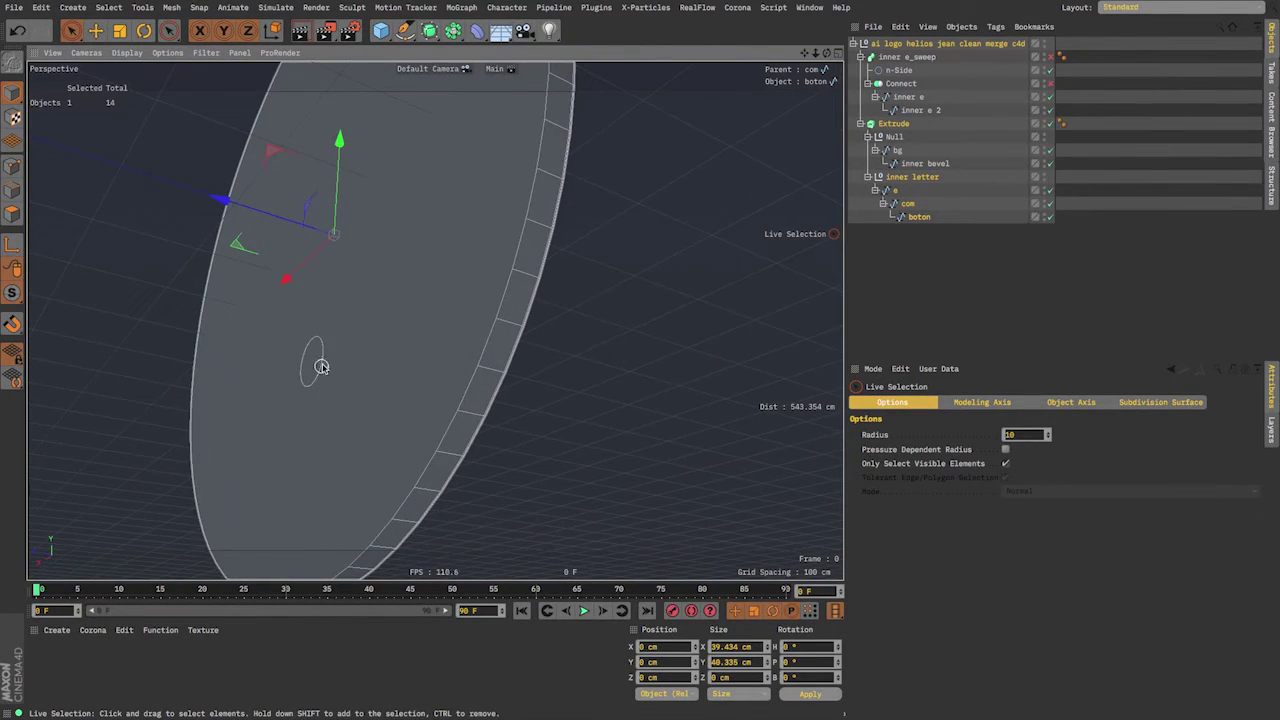
{"action": "left_click", "coordinate": [321, 367]}
{"action": "left_click", "coordinate": [917, 217]}
{"action": "left_click_drag", "start_coordinate": [233, 203], "coordinate": [266, 212]}
{"action": "left_click_drag", "start_coordinate": [336, 272], "coordinate": [262, 290], "text": "alt"}
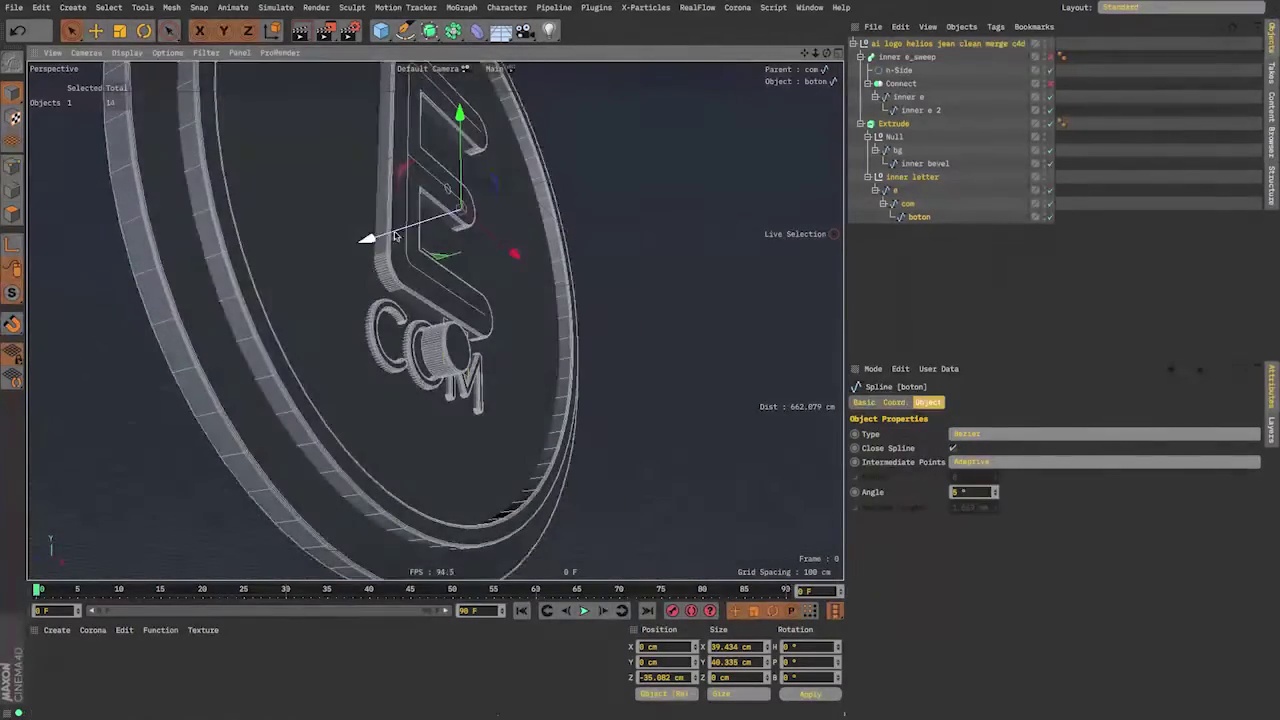
{"action": "left_click_drag", "start_coordinate": [353, 263], "coordinate": [355, 263]}
{"action": "left_click_drag", "start_coordinate": [470, 350], "coordinate": [354, 451], "text": "alt"}
{"action": "left_click_drag", "start_coordinate": [463, 380], "coordinate": [534, 274], "text": "alt"}
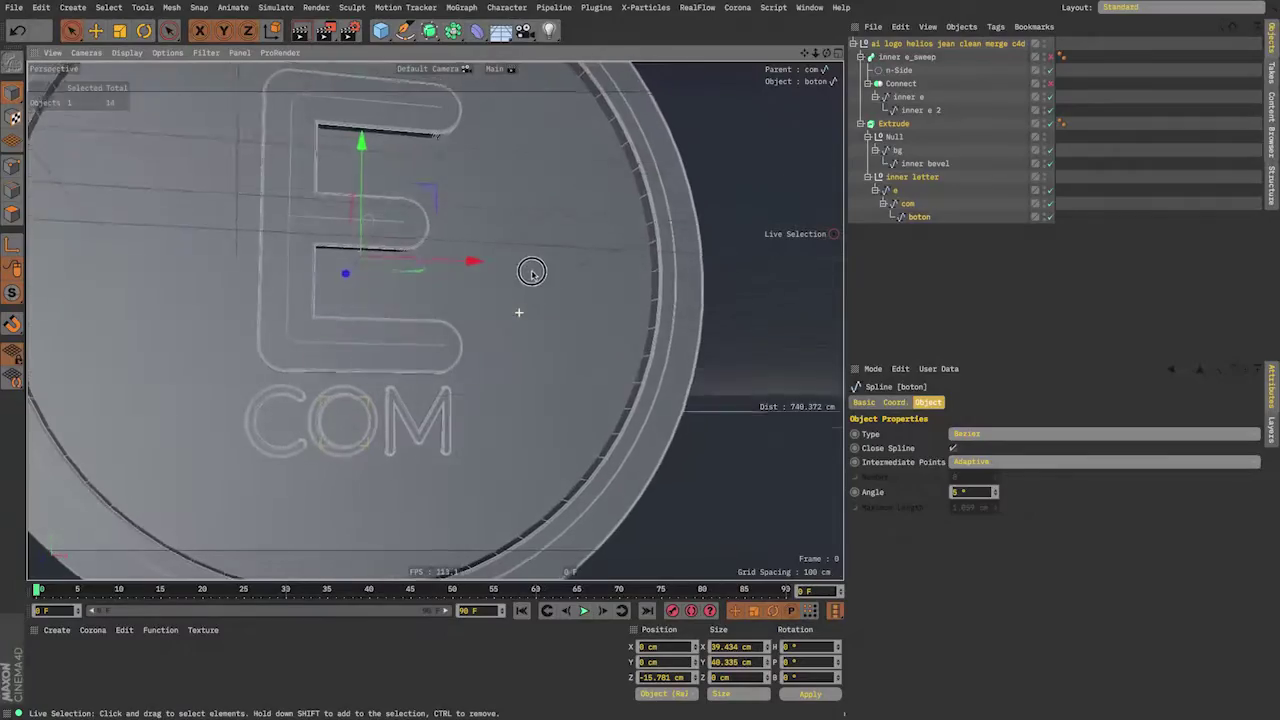
- Adjust the boton spline's Z position to -13.837 cm and check it from several angles
{"action": "scroll", "coordinate": [363, 411], "scroll_direction": "up", "scroll_amount": 10}
{"action": "left_click_drag", "start_coordinate": [364, 352], "coordinate": [396, 270], "text": "alt"}
{"action": "left_click_drag", "start_coordinate": [350, 305], "coordinate": [312, 457]}
{"action": "right_click_drag", "start_coordinate": [323, 348], "coordinate": [306, 486], "text": "alt"}
{"action": "middle_click_drag", "start_coordinate": [372, 282], "coordinate": [389, 335], "text": "alt"}
{"action": "right_click_drag", "start_coordinate": [371, 342], "coordinate": [332, 418], "text": "alt"}
{"action": "left_click_drag", "start_coordinate": [388, 283], "coordinate": [589, 450], "text": "alt"}
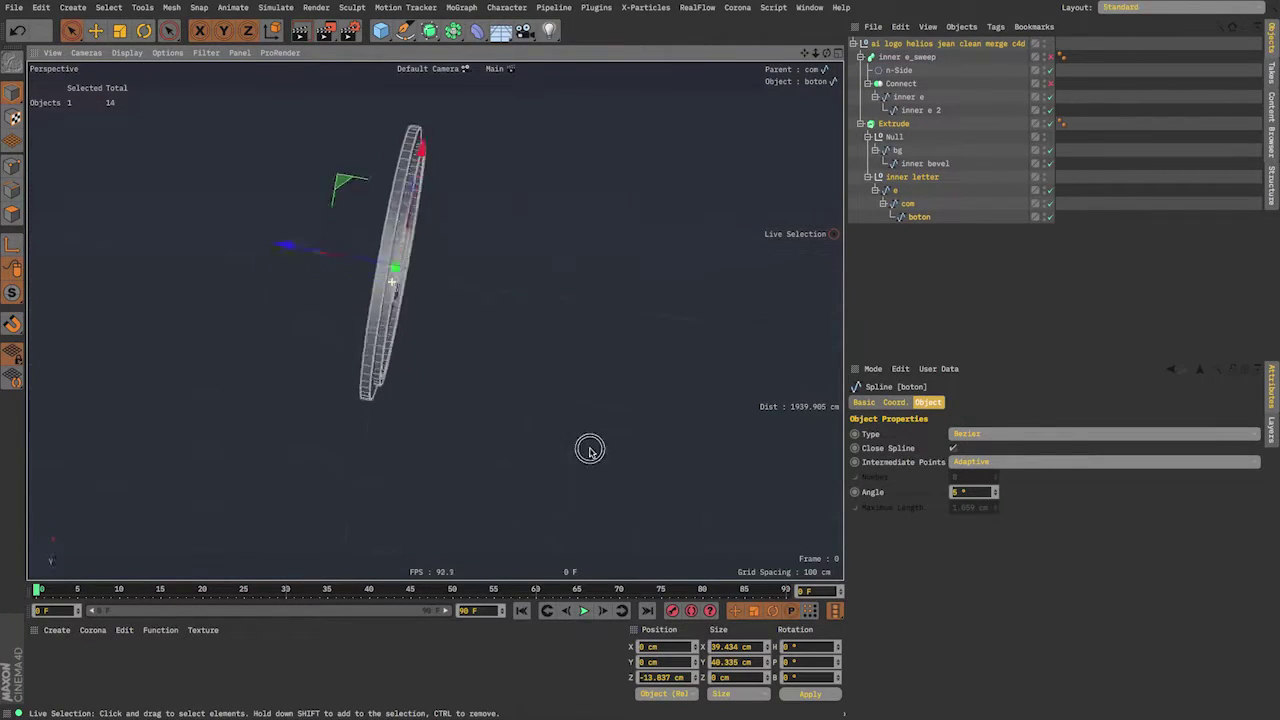
- Collapse the logo hierarchy and select its parent null, with the whole coin in view
{"action": "left_click", "coordinate": [853, 44]}
{"action": "left_click", "coordinate": [895, 139]}
{"action": "left_click", "coordinate": [928, 45]}
{"action": "left_click_drag", "start_coordinate": [444, 324], "coordinate": [489, 217], "text": "alt"}
{"action": "right_click_drag", "start_coordinate": [417, 324], "coordinate": [470, 244], "text": "alt"}
{"action": "middle_click_drag", "start_coordinate": [456, 286], "coordinate": [490, 250], "text": "alt"}
{"action": "left_click_drag", "start_coordinate": [490, 250], "coordinate": [532, 336], "text": "alt"}
{"action": "right_click_drag", "start_coordinate": [532, 336], "coordinate": [450, 312], "text": "alt"}
{"action": "left_click_drag", "start_coordinate": [450, 312], "coordinate": [463, 345], "text": "alt"}
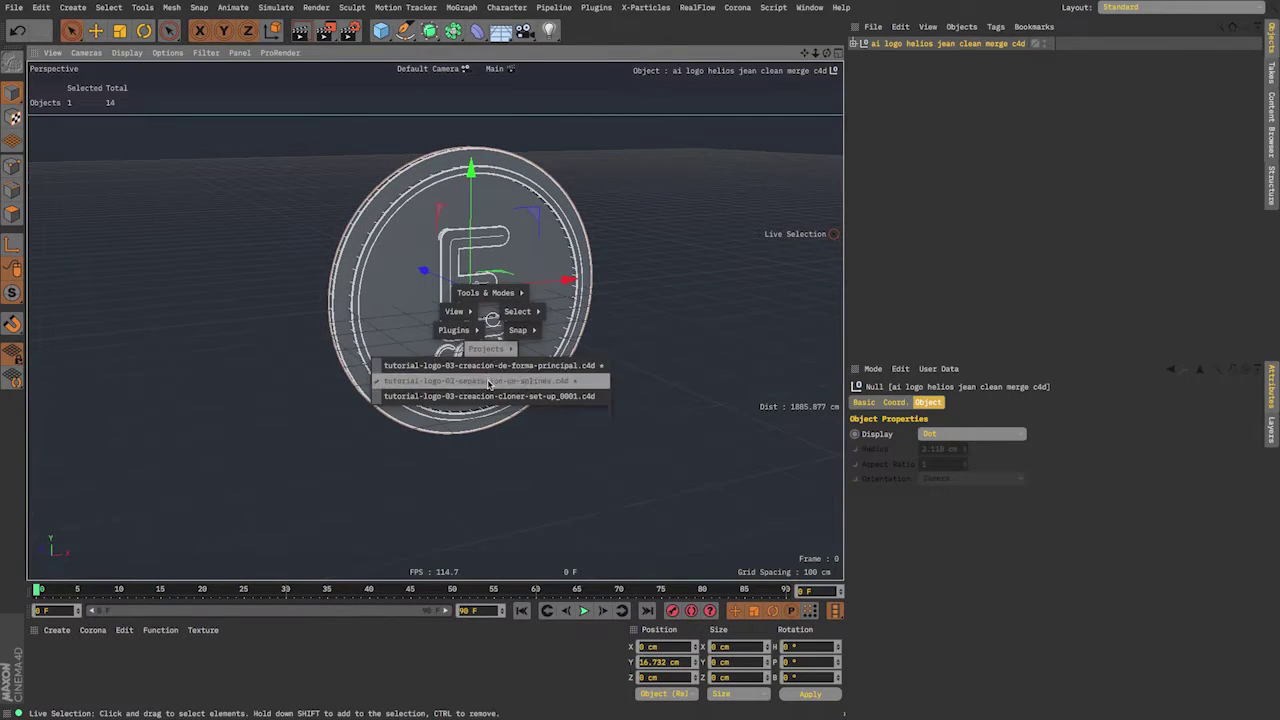
- Switch to the project tutorial-logo-03-creacion-de-forma-principal.c4d and expand the ball null and its logo group
{"action": "left_click", "coordinate": [490, 366]}
{"action": "middle_click_drag", "start_coordinate": [482, 308], "coordinate": [486, 369], "text": "alt"}
{"action": "left_click_drag", "start_coordinate": [486, 369], "coordinate": [608, 477], "text": "alt"}
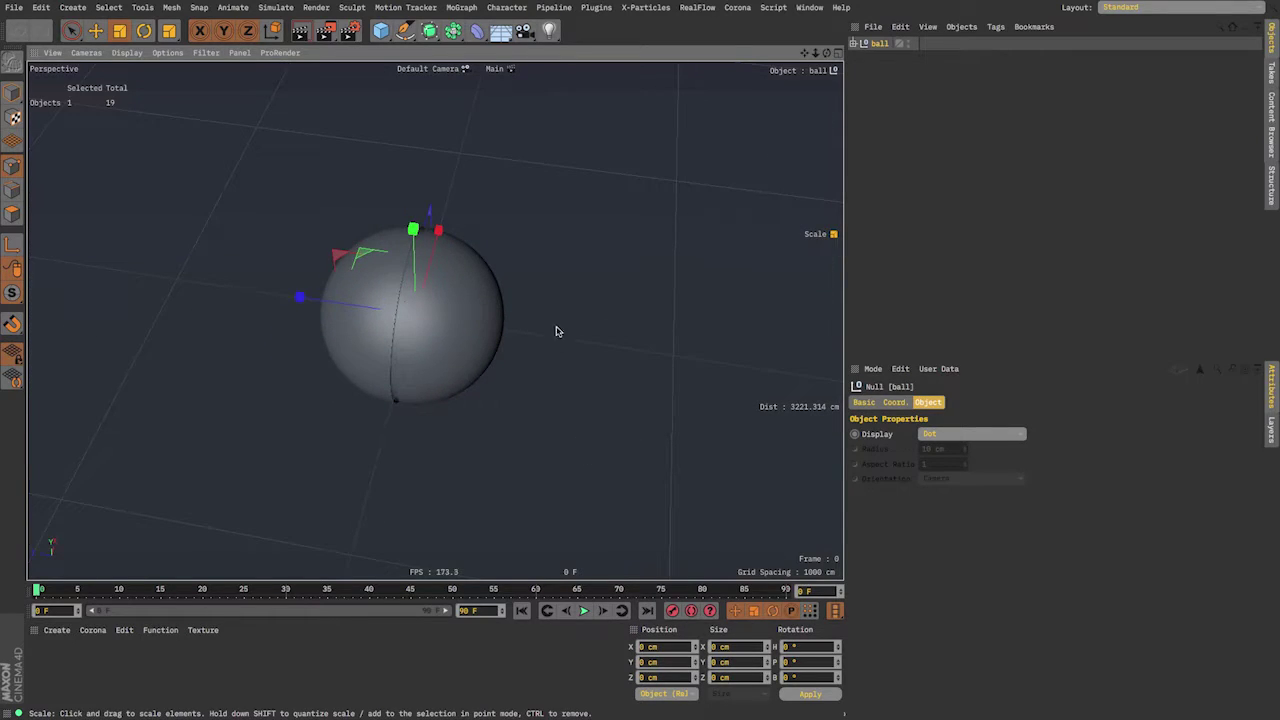
{"action": "left_click", "coordinate": [853, 44]}
{"action": "left_click", "coordinate": [862, 79]}
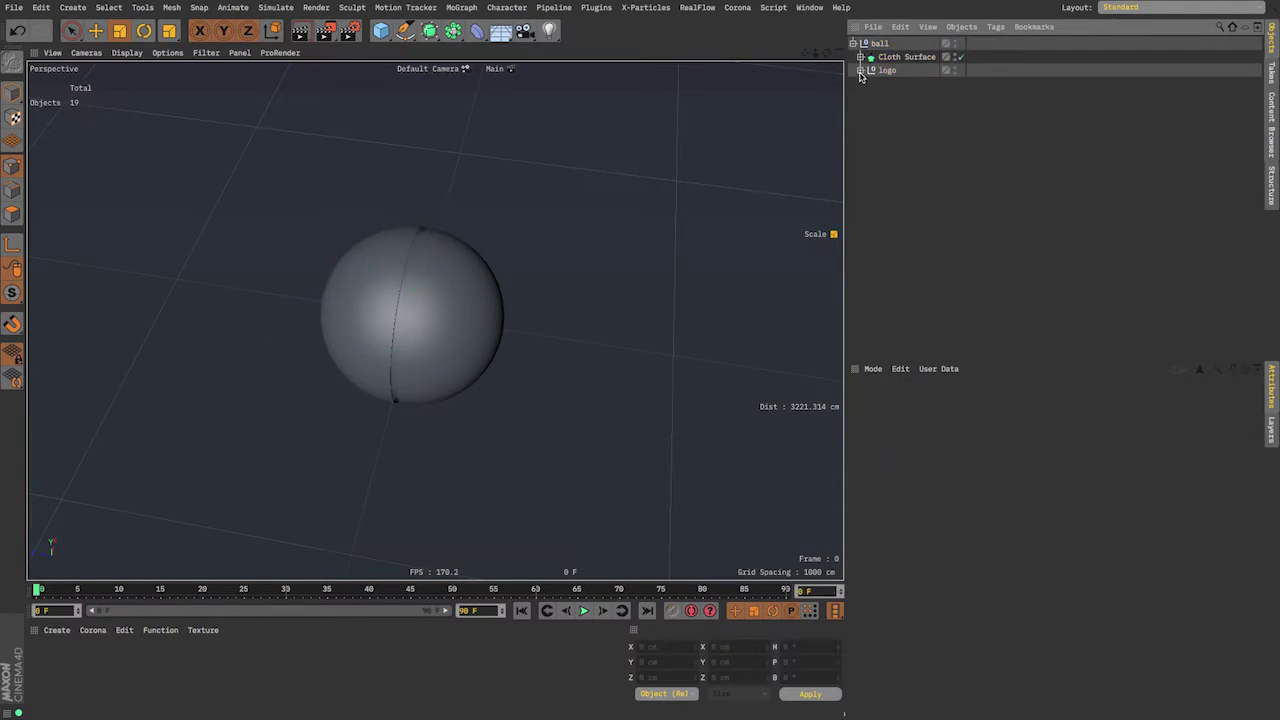
{"action": "left_click", "coordinate": [861, 71]}
{"action": "left_click", "coordinate": [909, 191]}
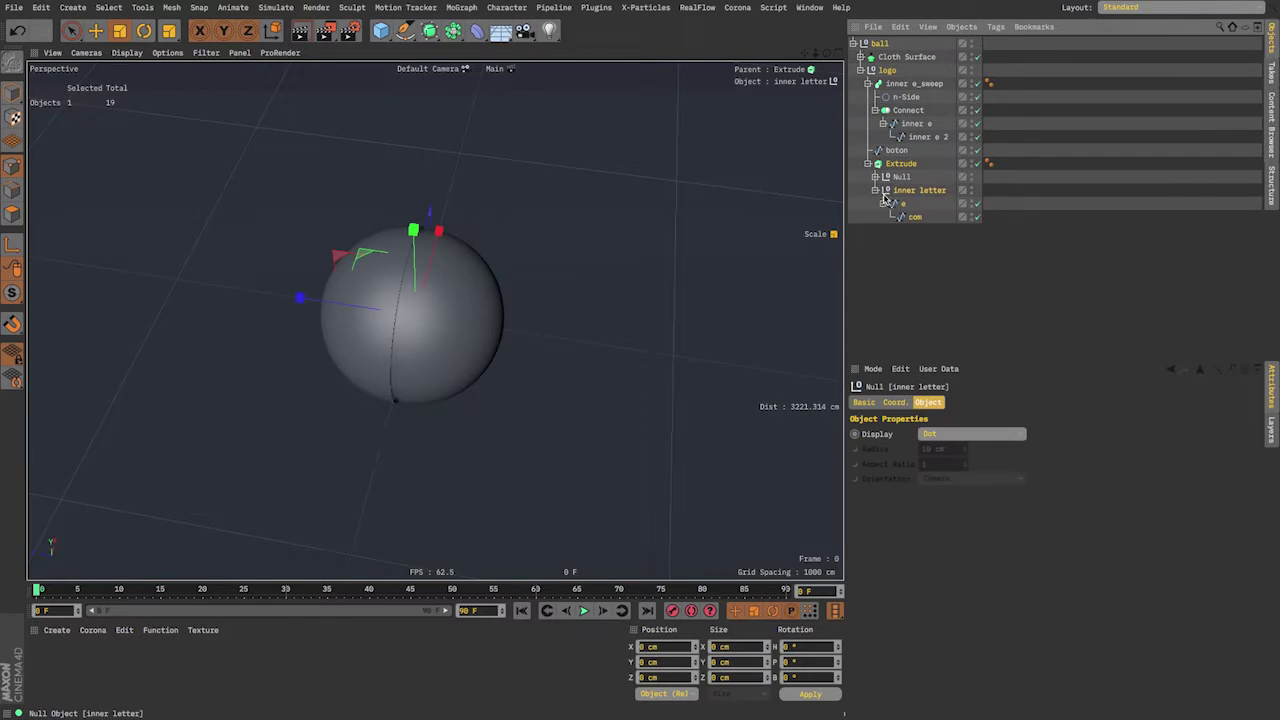
- Collapse the logo group and expand the Cloth Surface to show its two spheres and the center null
{"action": "left_click_drag", "start_coordinate": [708, 278], "coordinate": [354, 318], "text": "alt"}
{"action": "scroll", "coordinate": [454, 290], "scroll_direction": "up", "scroll_amount": 4}
{"action": "left_click_drag", "start_coordinate": [526, 300], "coordinate": [534, 220], "text": "alt"}
{"action": "middle_click_drag", "start_coordinate": [548, 326], "coordinate": [468, 330], "text": "alt"}
{"action": "left_click_drag", "start_coordinate": [468, 330], "coordinate": [518, 286], "text": "alt"}
{"action": "left_click", "coordinate": [875, 177]}
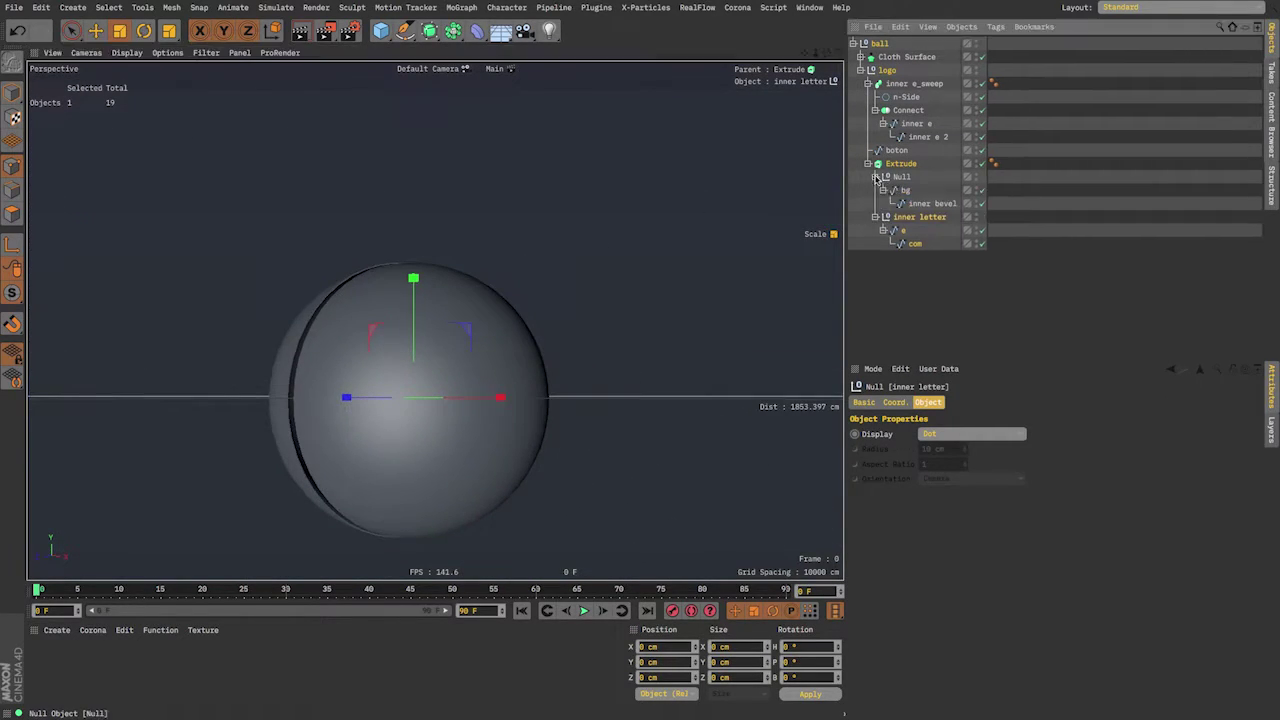
{"action": "left_click", "coordinate": [875, 177]}
{"action": "left_click", "coordinate": [868, 164]}
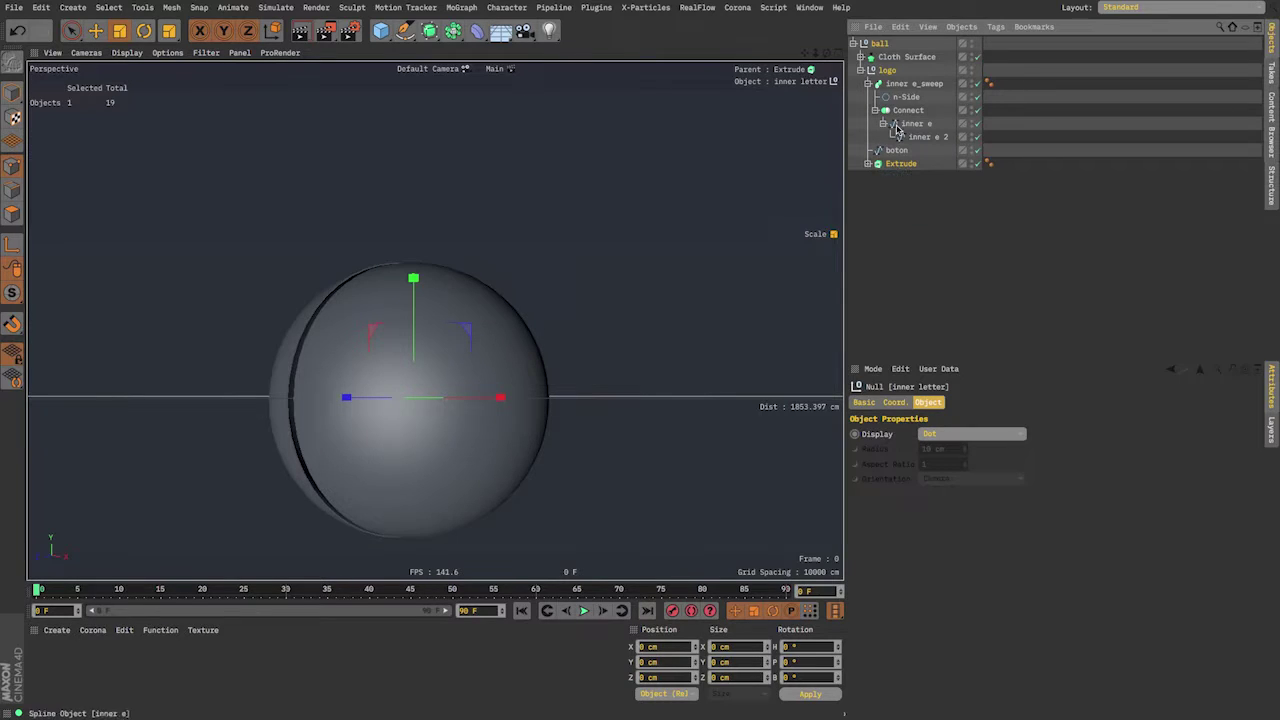
{"action": "left_click", "coordinate": [859, 70]}
{"action": "left_click", "coordinate": [860, 57]}
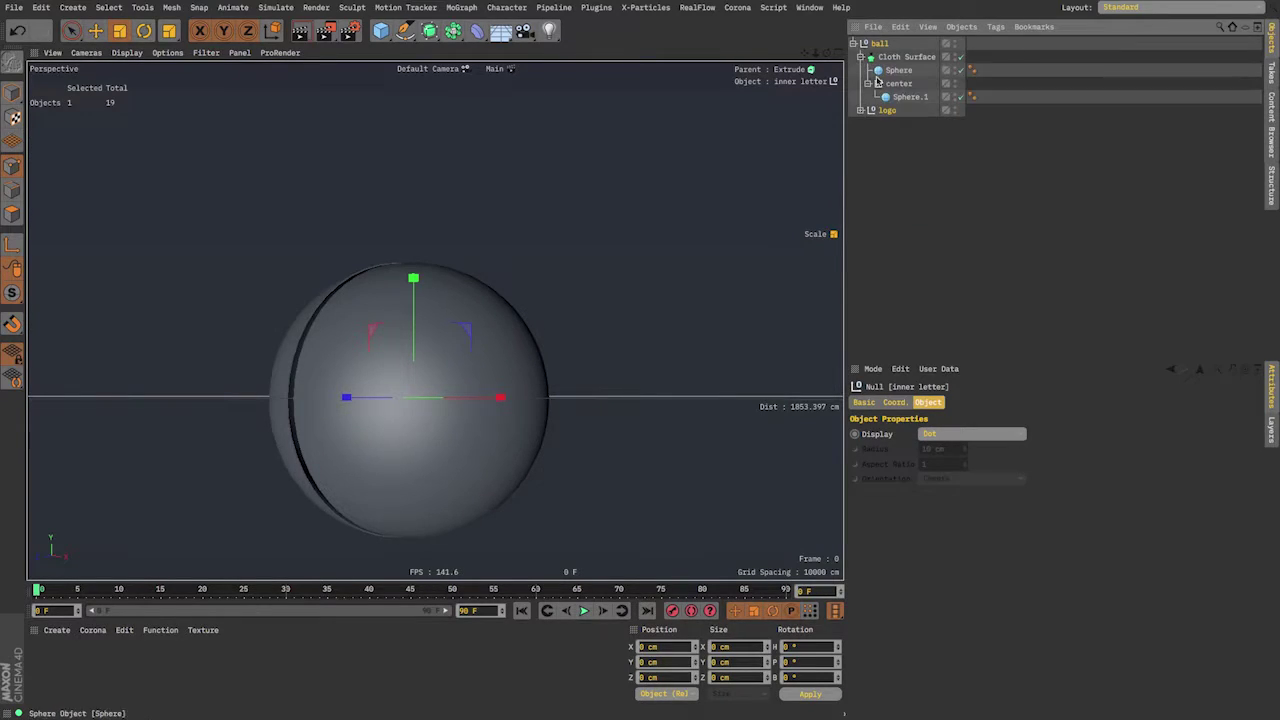
- Try rotating the center null by hand with the Rotate tool, and undo the rotation
{"action": "left_click", "coordinate": [899, 84]}
{"action": "key", "text": "r"}
{"action": "left_click_drag", "start_coordinate": [455, 428], "coordinate": [420, 107]}
{"action": "key", "text": "ctrl+z"}
- Set the center null's pitch rotation (R.P) to 180° to swing the half sphere open and reveal the logo
{"action": "left_click", "coordinate": [898, 84]}
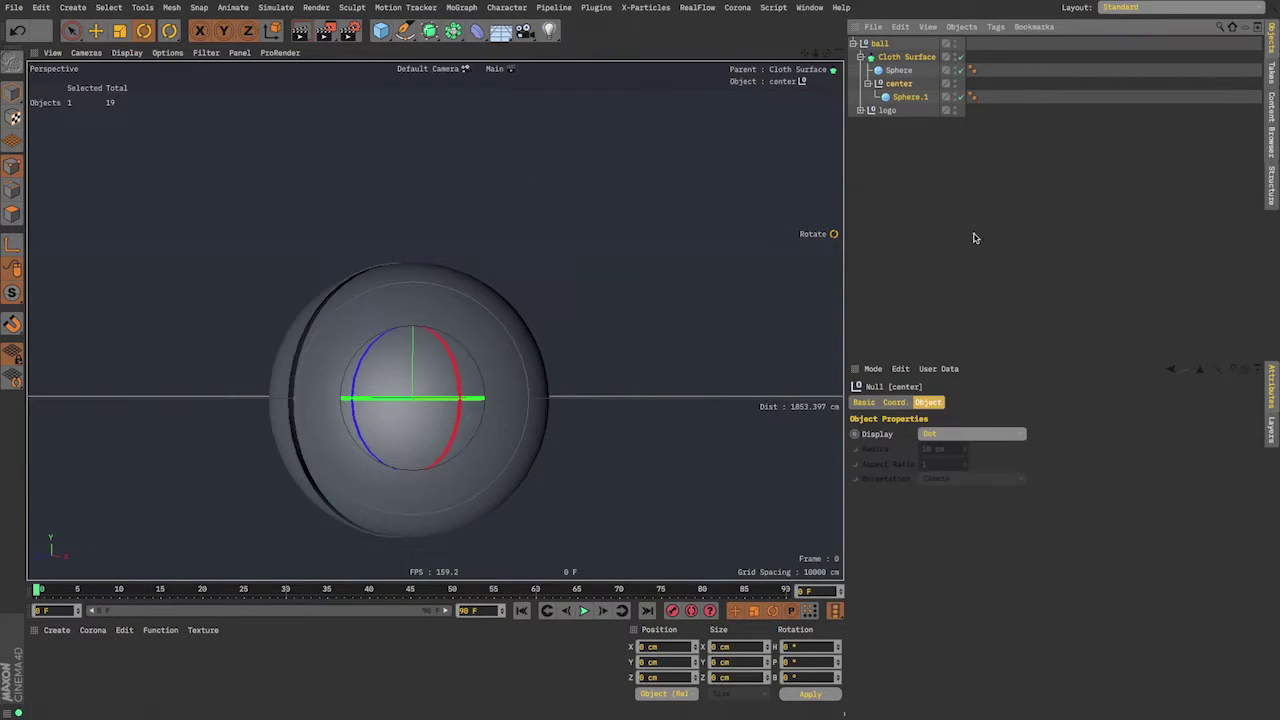
{"action": "left_click", "coordinate": [894, 402]}
{"action": "left_click_drag", "start_coordinate": [1113, 447], "coordinate": [1116, 372]}
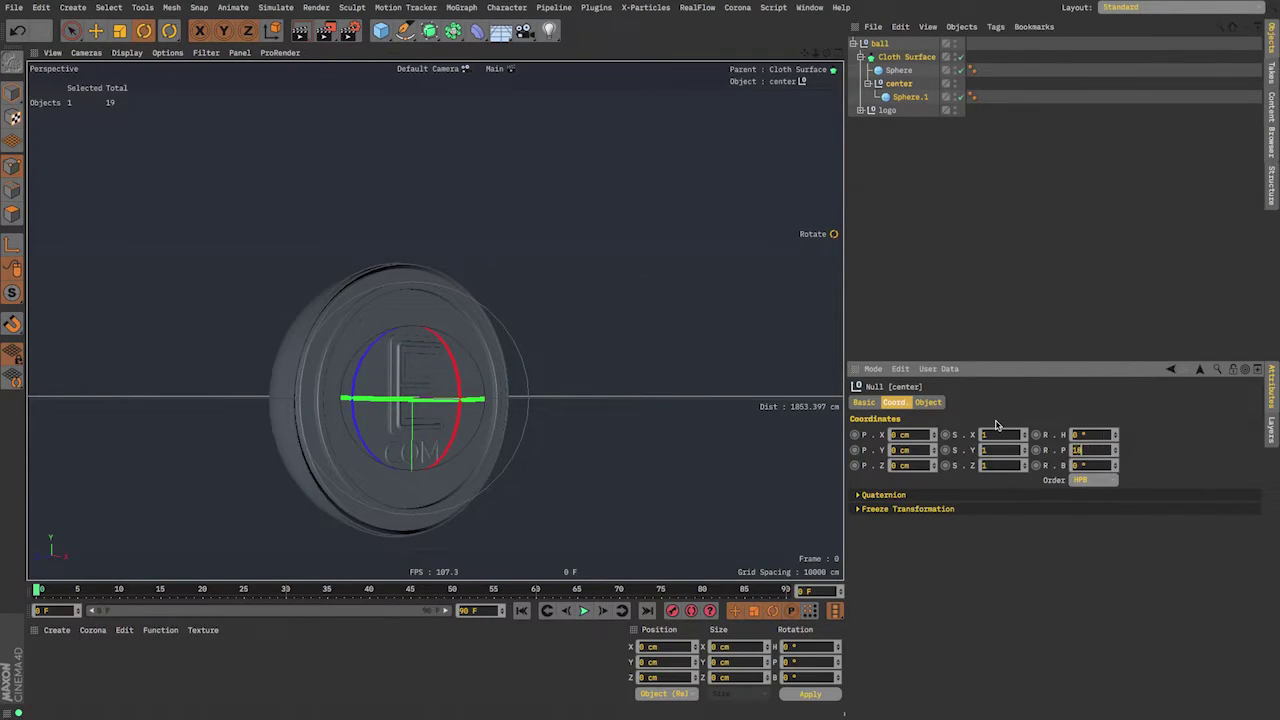
{"action": "left_click_drag", "start_coordinate": [460, 398], "coordinate": [334, 391], "text": "alt"}
{"action": "right_click_drag", "start_coordinate": [380, 380], "coordinate": [534, 346], "text": "alt"}
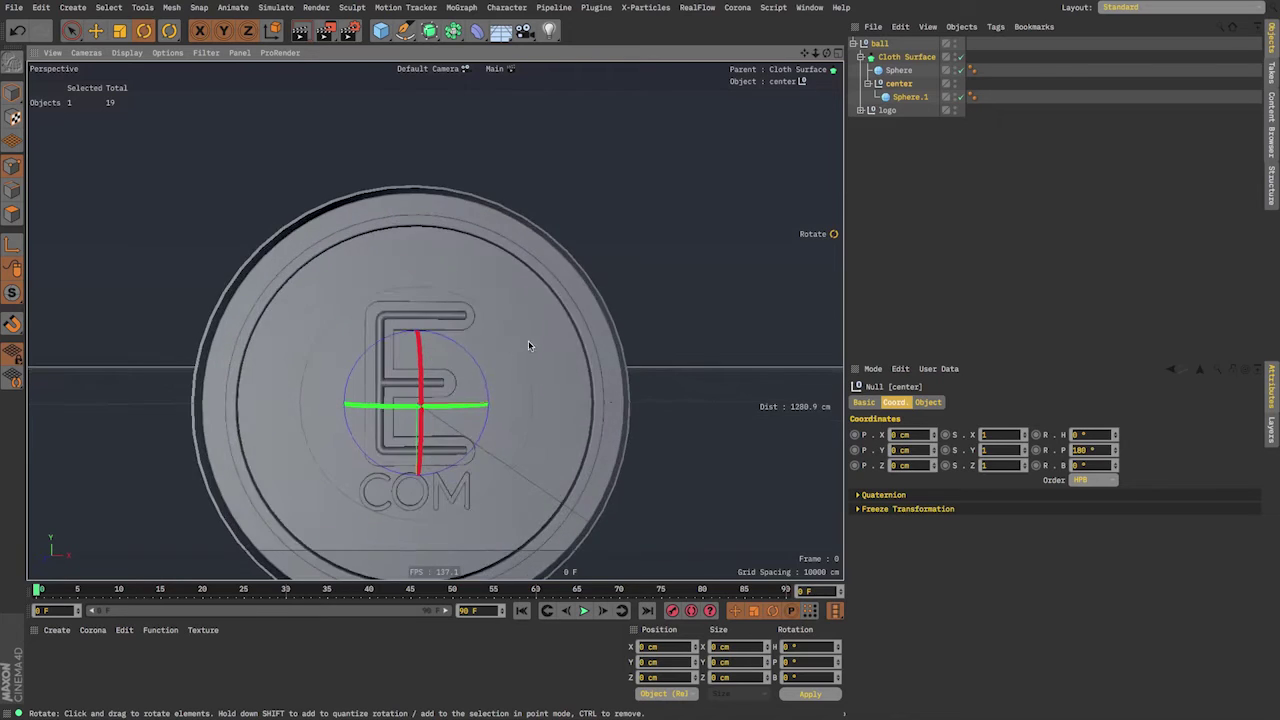
- Swing the half sphere partly closed by setting the center null's pitch rotation (R.P) to -37°
{"action": "middle_click_drag", "start_coordinate": [496, 400], "coordinate": [454, 283], "text": "alt"}
{"action": "left_click_drag", "start_coordinate": [454, 283], "coordinate": [458, 264], "text": "alt"}
{"action": "left_click_drag", "start_coordinate": [1117, 452], "coordinate": [1070, 570]}
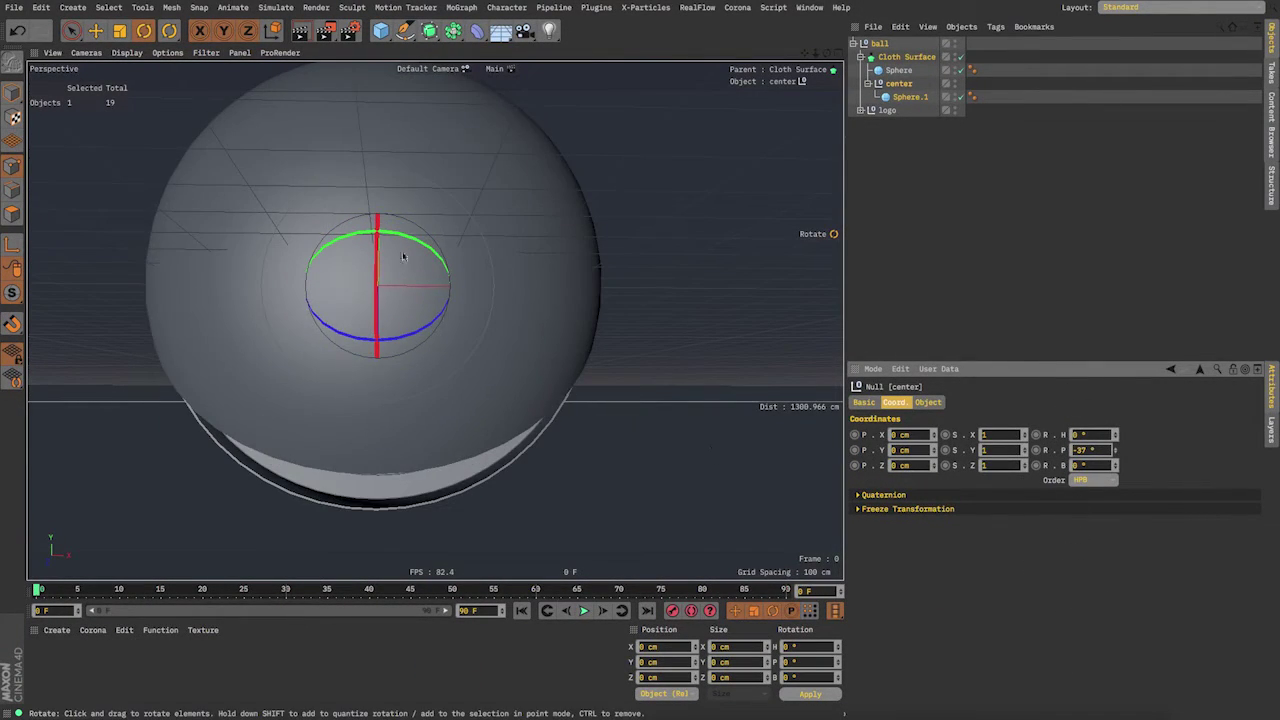
- Hide the grid in the perspective view through the viewport display filter
{"action": "left_click", "coordinate": [206, 52]}
{"action": "left_click", "coordinate": [274, 281]}
{"action": "middle_click_drag", "start_coordinate": [424, 343], "coordinate": [483, 409], "text": "alt"}
{"action": "left_click_drag", "start_coordinate": [483, 409], "coordinate": [503, 409], "text": "alt"}
{"action": "left_click", "coordinate": [207, 54]}
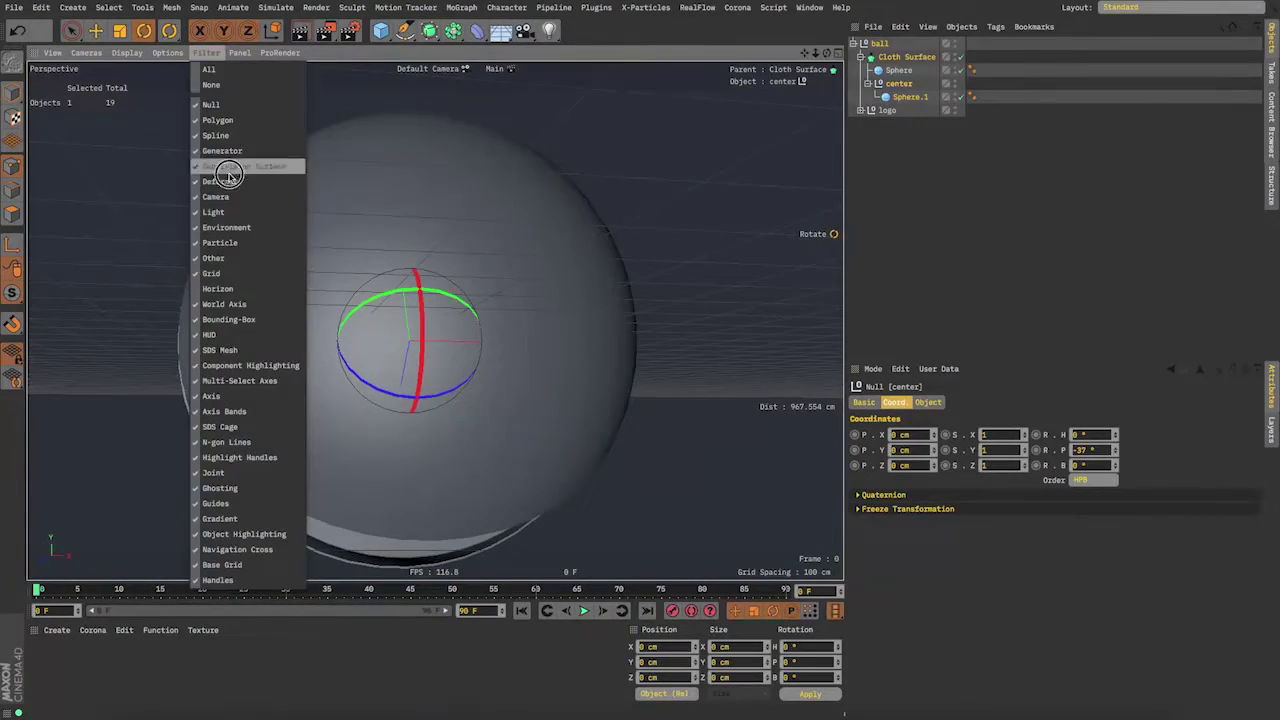
{"action": "left_click", "coordinate": [249, 278]}
{"action": "left_click_drag", "start_coordinate": [440, 360], "coordinate": [486, 359], "text": "alt"}
{"action": "right_click_drag", "start_coordinate": [486, 359], "coordinate": [455, 437], "text": "alt"}
{"action": "left_click_drag", "start_coordinate": [455, 442], "coordinate": [594, 395], "text": "alt"}
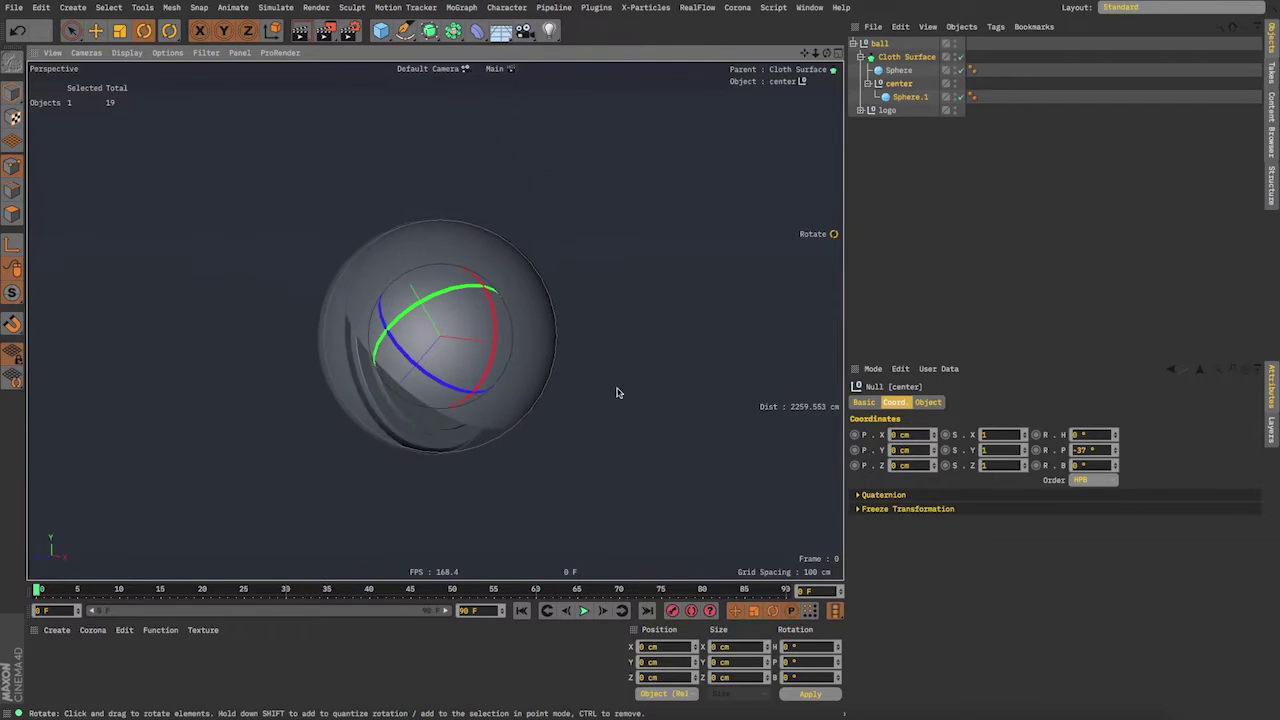
- Set the center null's pitch rotation (R.P) to 0° to close the ball
{"action": "left_click_drag", "start_coordinate": [1117, 456], "coordinate": [1055, 414]}
{"action": "type", "text": "0"}
{"action": "key", "text": "Return"}
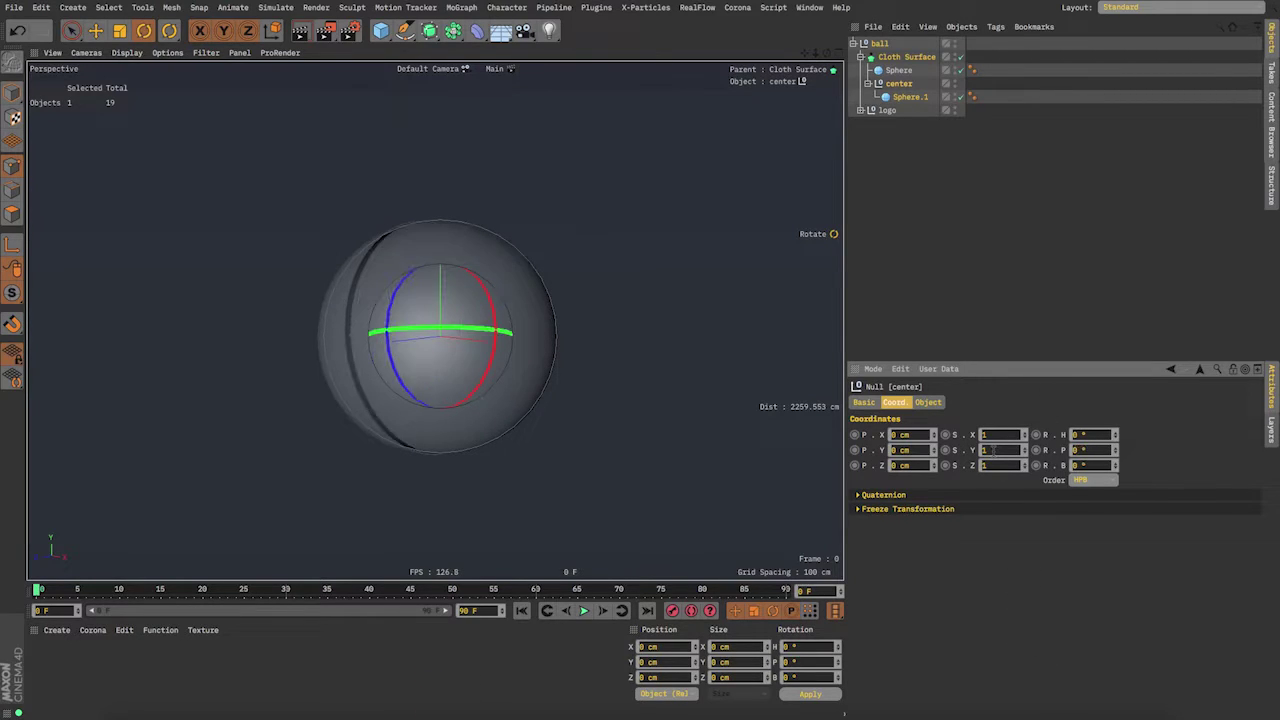
{"action": "left_click_drag", "start_coordinate": [579, 410], "coordinate": [580, 438], "text": "alt"}
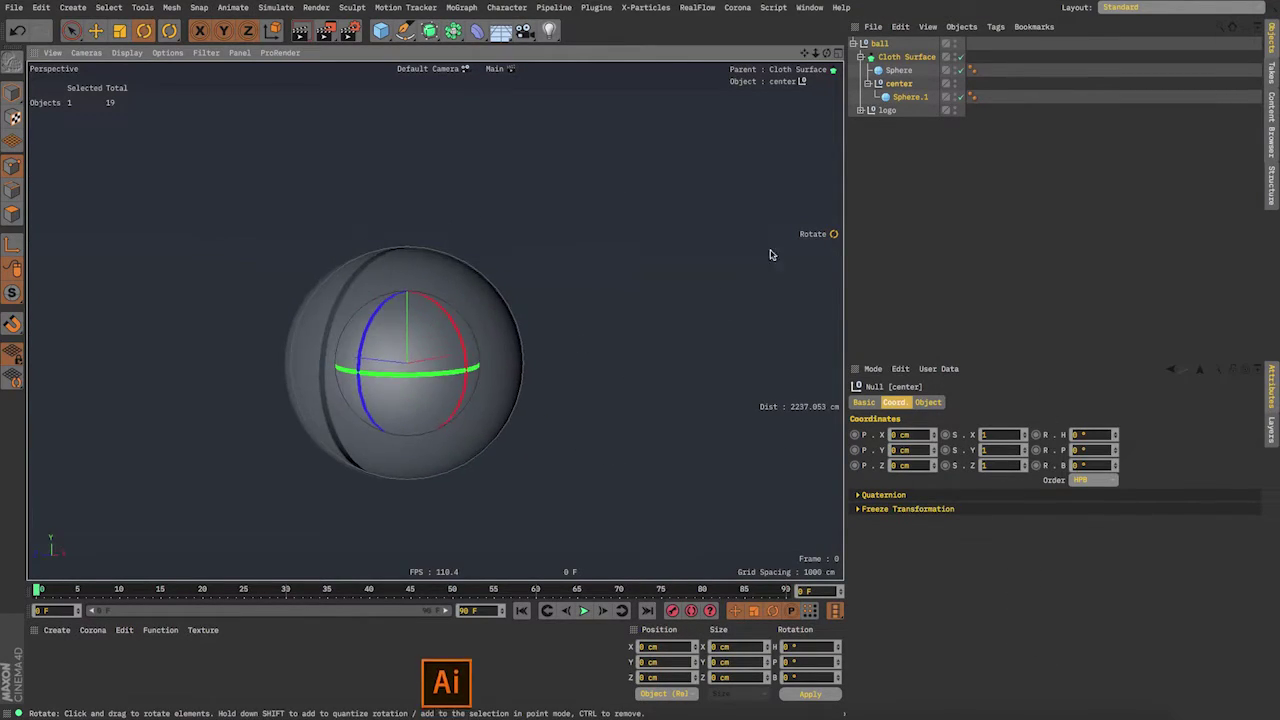
- Hide the Sphere half and the Sphere.1 half in turn to inspect the logo disc between them
{"action": "double_click", "coordinate": [956, 71], "text": "alt"}
{"action": "left_click_drag", "start_coordinate": [526, 389], "coordinate": [650, 440], "text": "alt"}
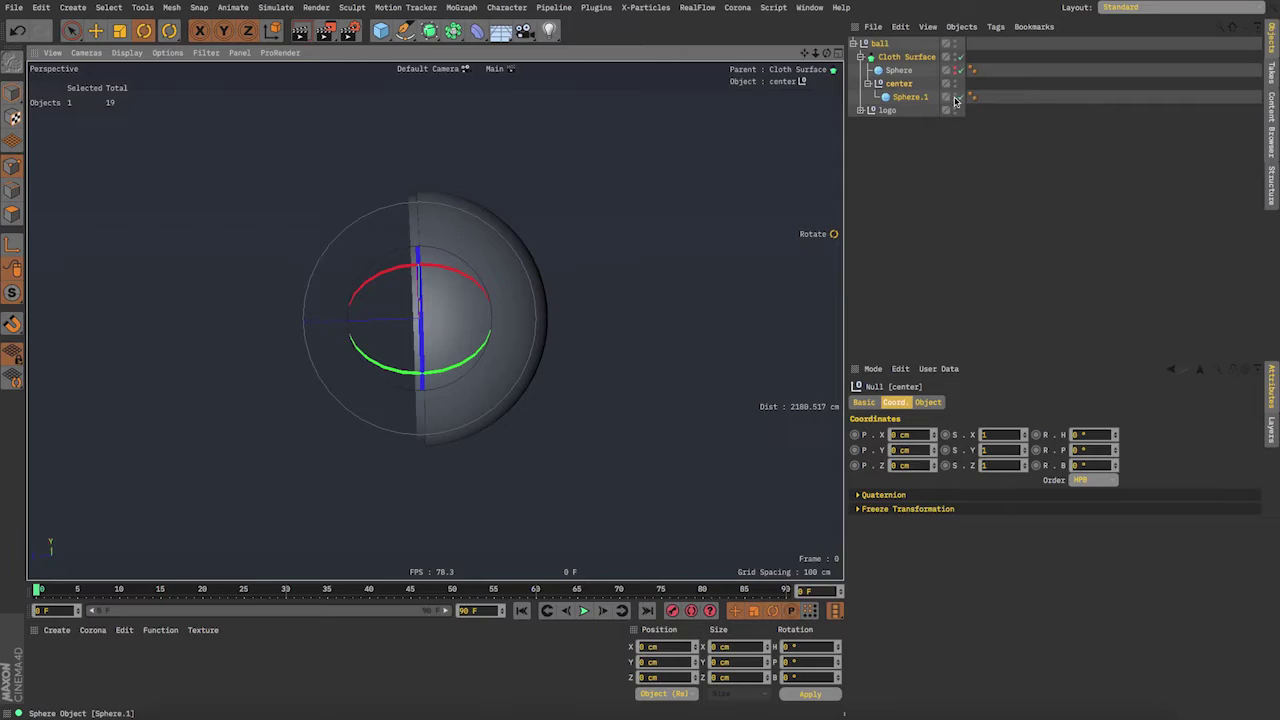
{"action": "double_click", "coordinate": [955, 97], "text": "alt"}
{"action": "left_click_drag", "start_coordinate": [509, 350], "coordinate": [251, 258], "text": "alt"}
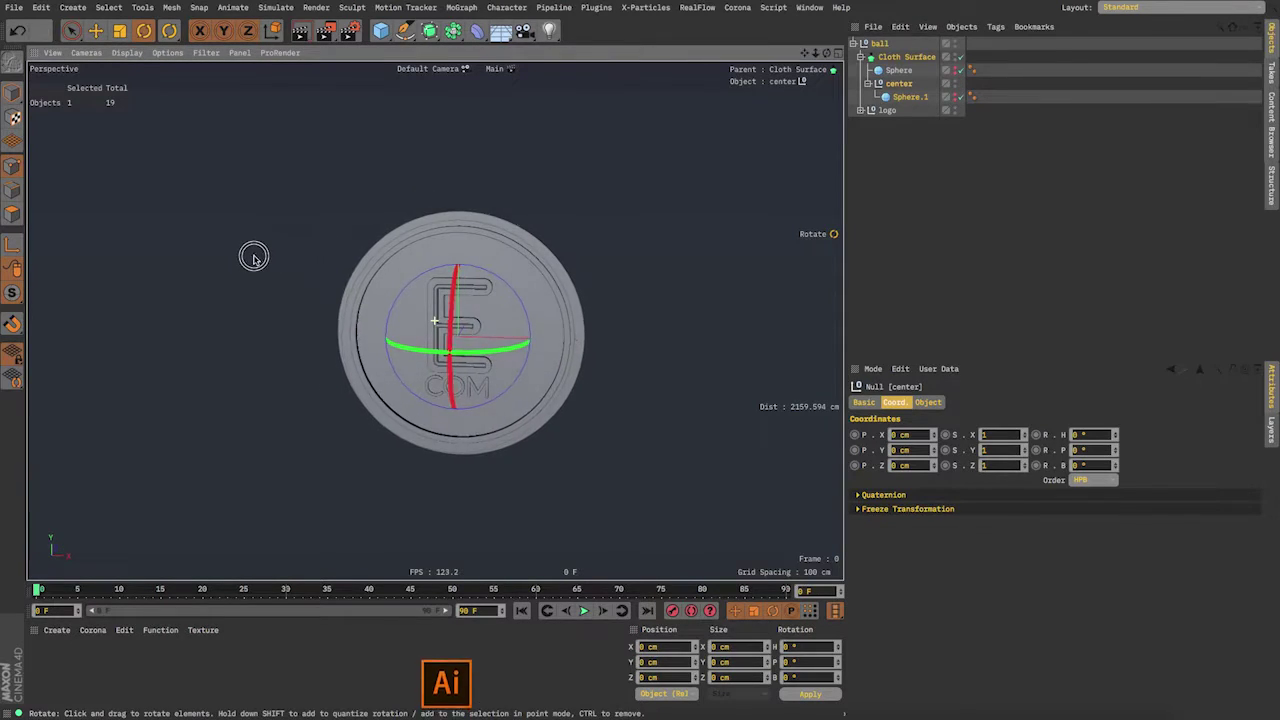
- Disable the Cloth Surface and toggle the Sphere half off and back on behind the logo disc
{"action": "left_click", "coordinate": [910, 70]}
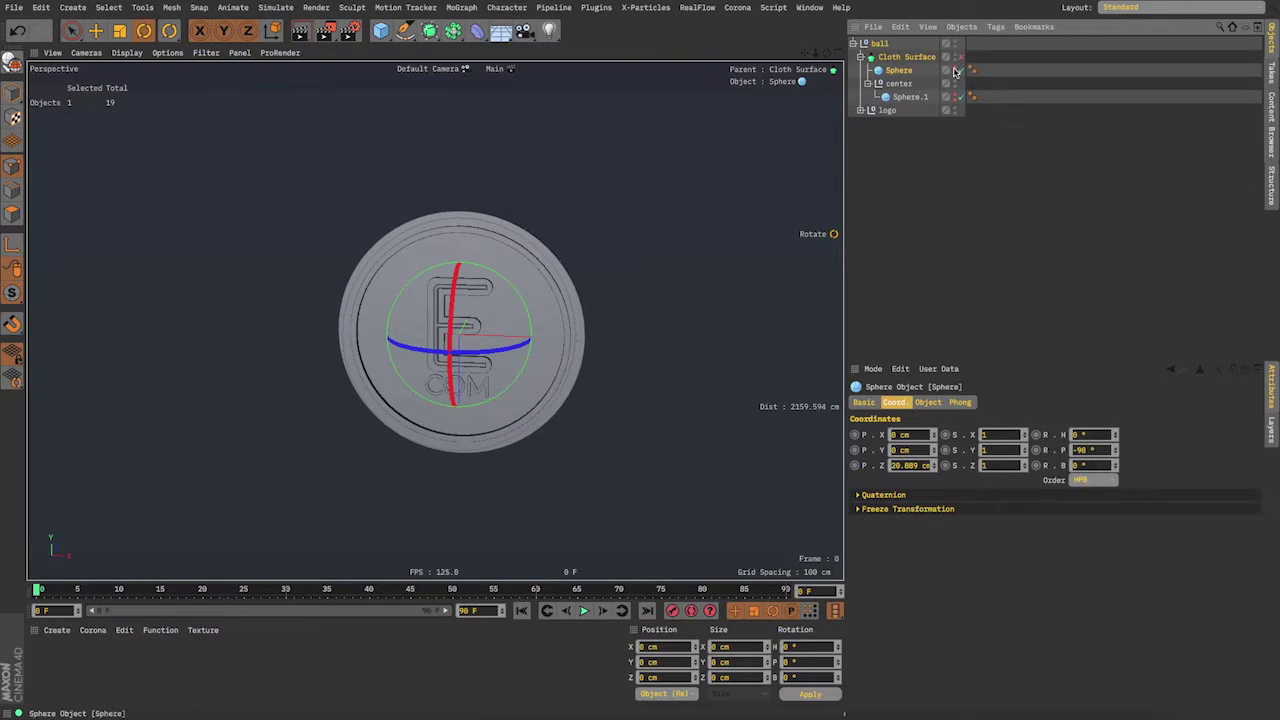
{"action": "double_click", "coordinate": [955, 70], "text": "alt"}
{"action": "left_click_drag", "start_coordinate": [480, 330], "coordinate": [720, 287], "text": "alt"}
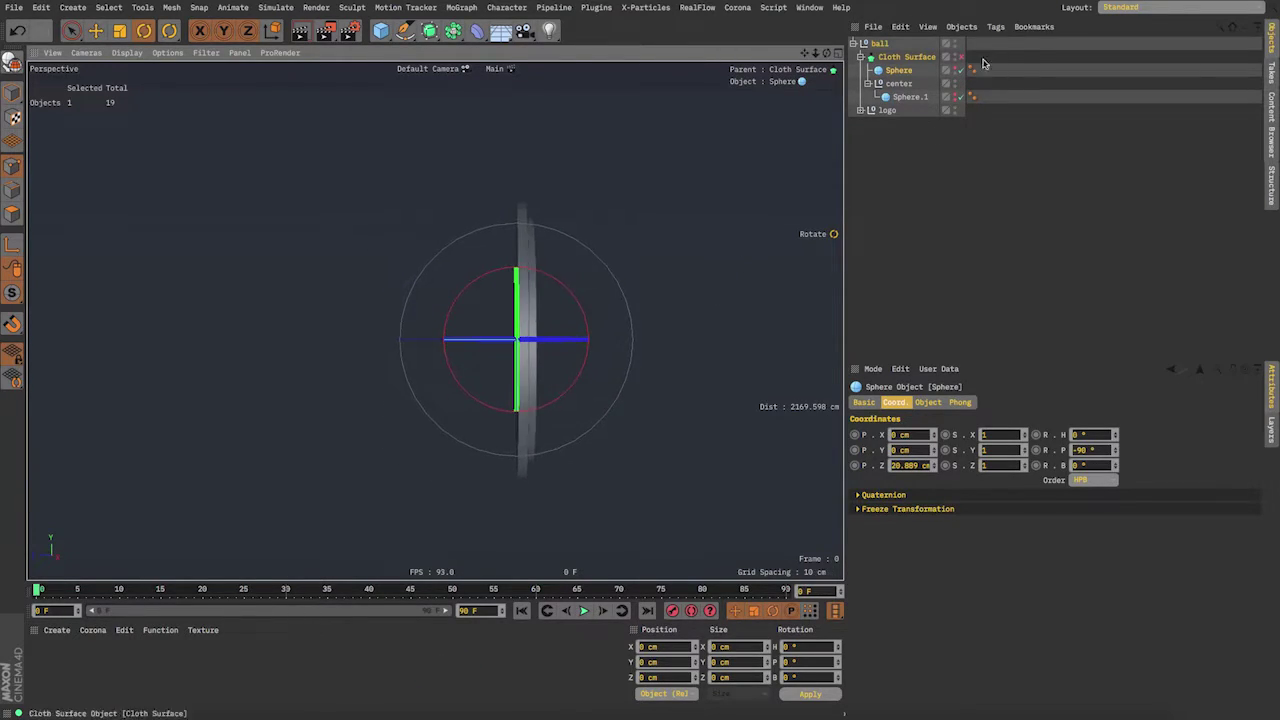
{"action": "left_click", "coordinate": [955, 70], "text": "alt"}
{"action": "left_click_drag", "start_coordinate": [554, 289], "coordinate": [560, 282], "text": "alt"}
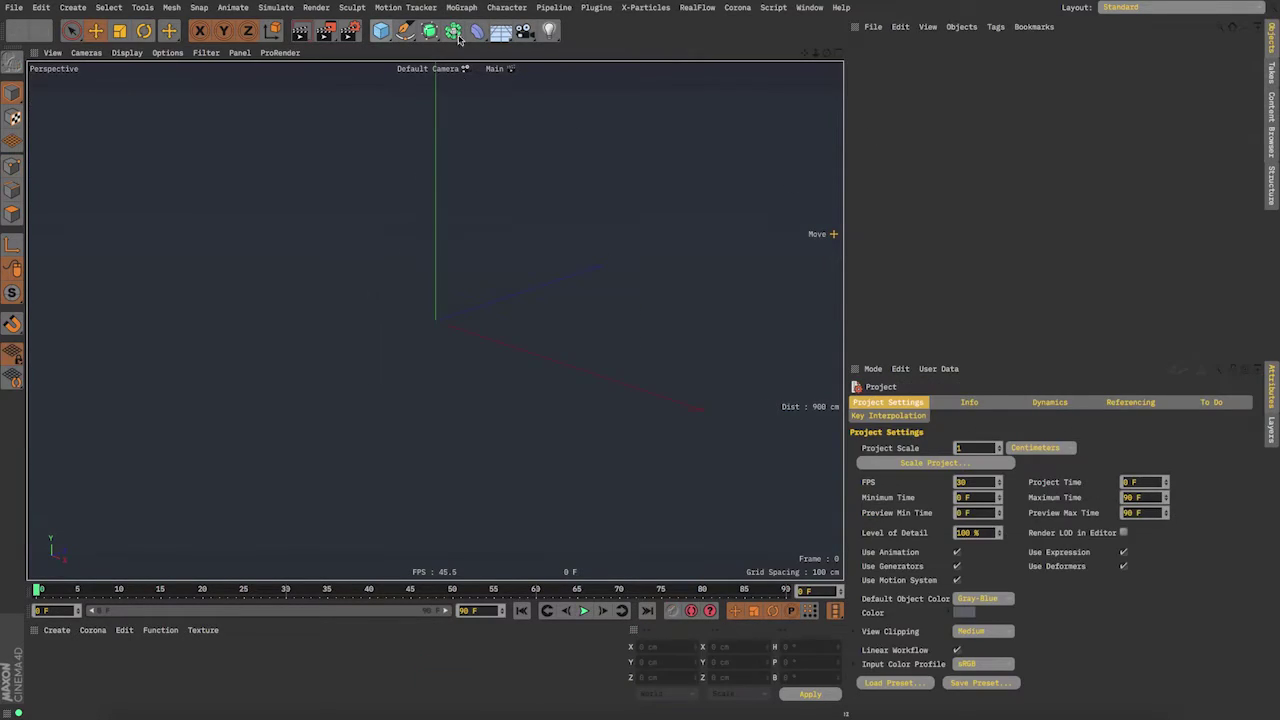
- In a new empty project, add a sphere primitive and set its type to Hemisphere
{"action": "left_click", "coordinate": [380, 30]}
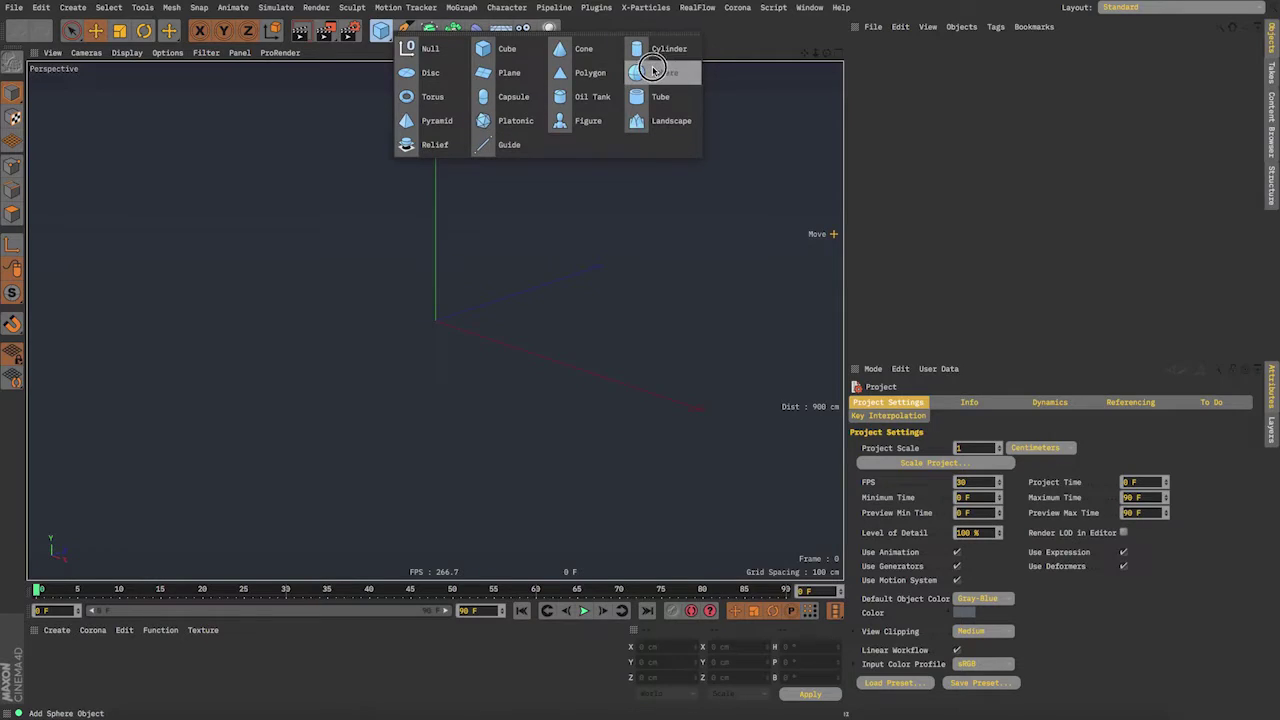
{"action": "left_click", "coordinate": [653, 71]}
{"action": "middle_click_drag", "start_coordinate": [465, 347], "coordinate": [491, 304], "text": "alt"}
{"action": "left_click_drag", "start_coordinate": [403, 306], "coordinate": [346, 309], "text": "alt"}
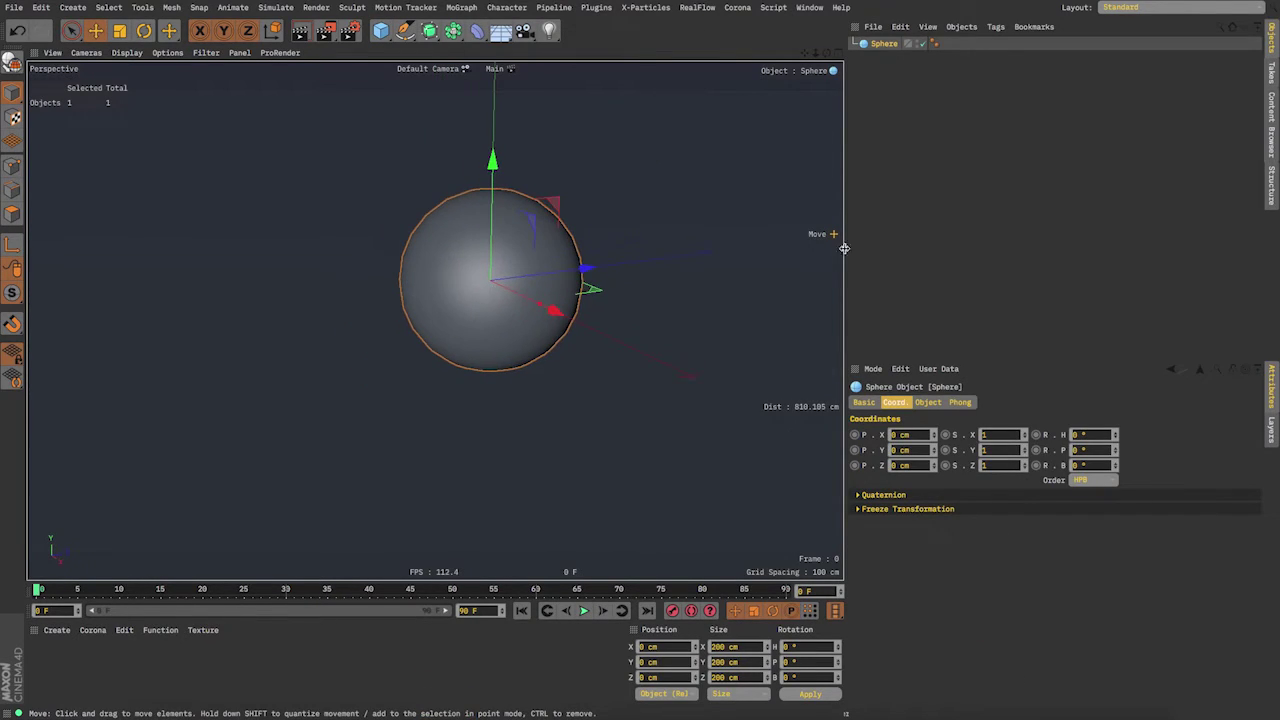
{"action": "left_click", "coordinate": [902, 92]}
{"action": "left_click", "coordinate": [884, 43]}
{"action": "left_click", "coordinate": [928, 402]}
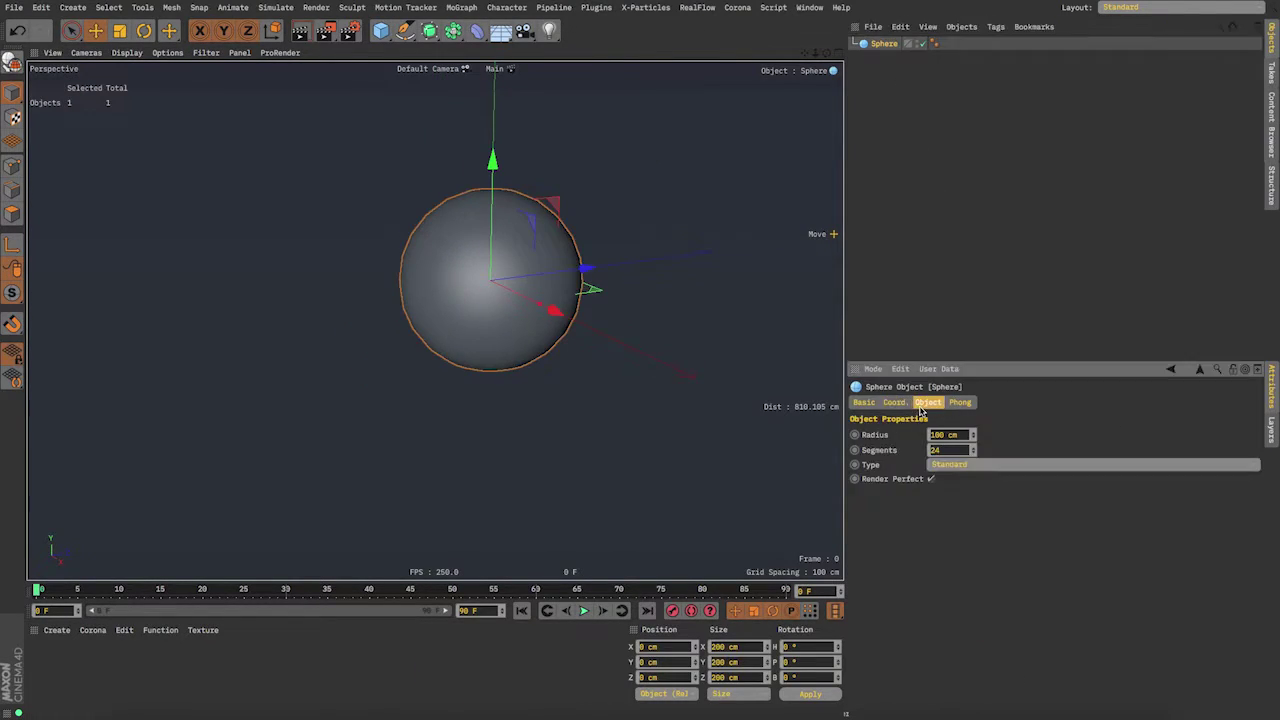
{"action": "left_click", "coordinate": [962, 466]}
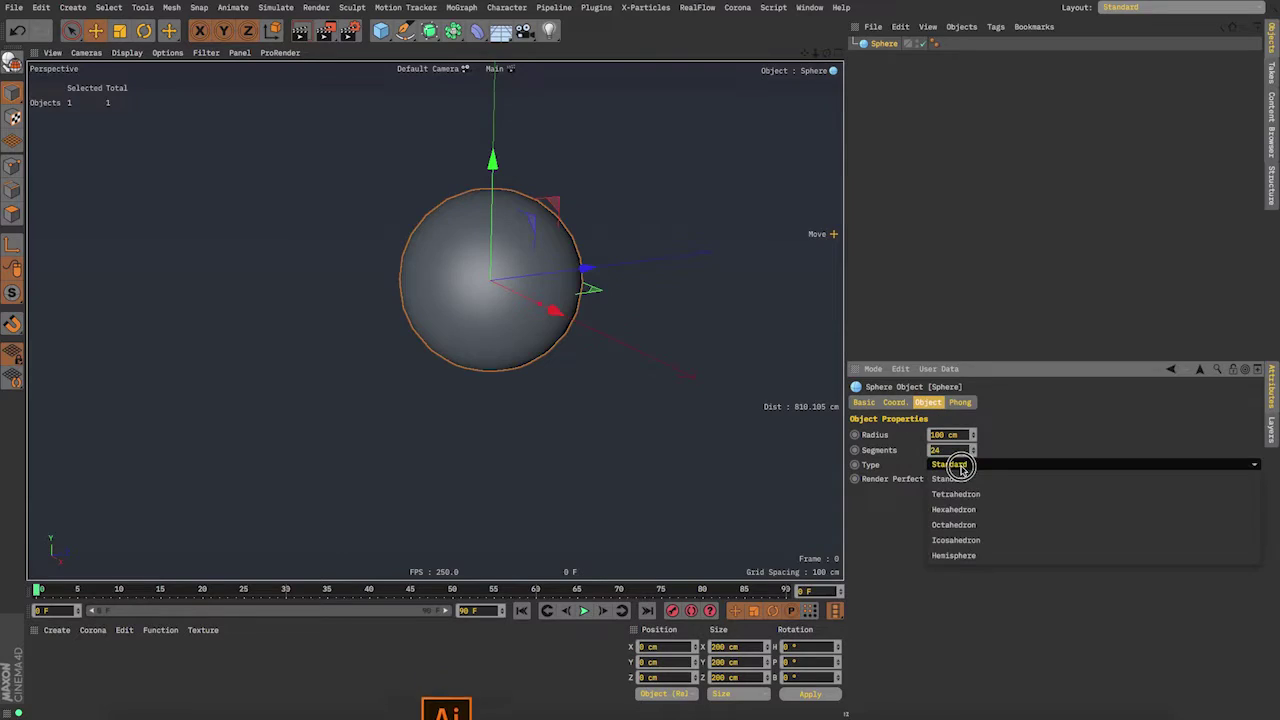
{"action": "left_click", "coordinate": [969, 556]}
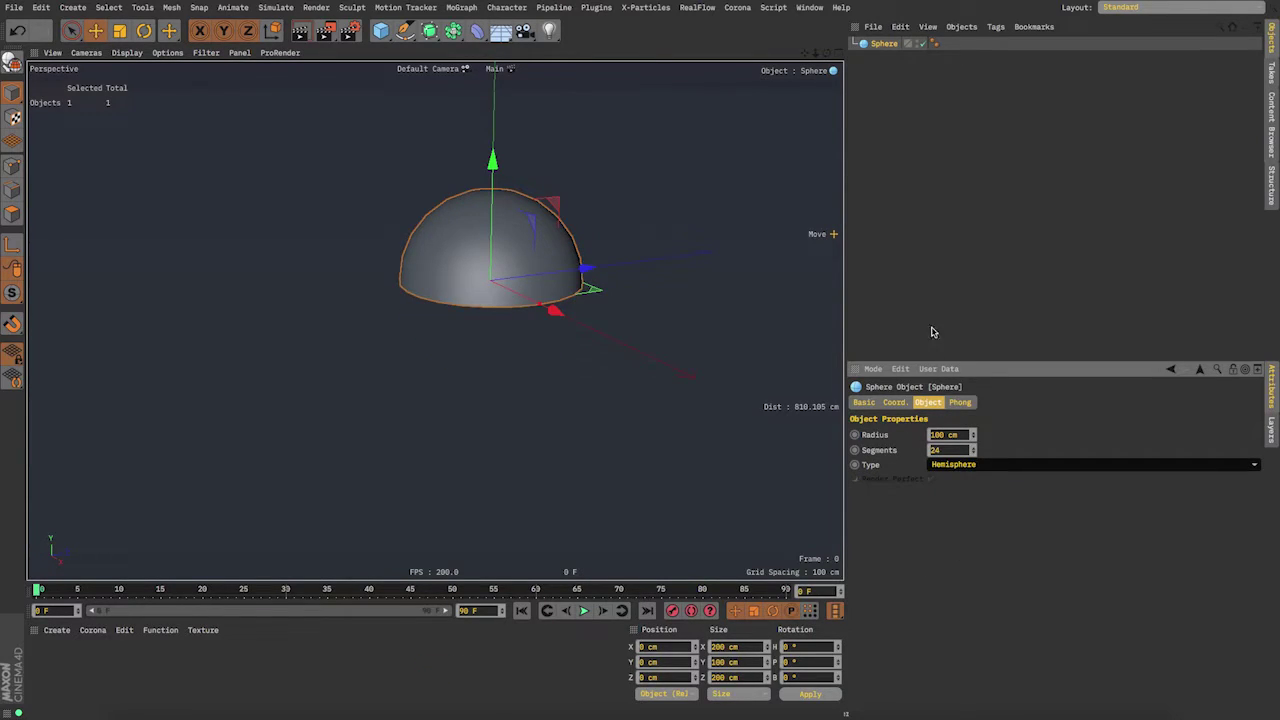
- Set the hemisphere's pitch rotation (R.P) to -89° and check its orientation in the four-view layout
{"action": "left_click_drag", "start_coordinate": [521, 297], "coordinate": [513, 203], "text": "alt"}
{"action": "right_click_drag", "start_coordinate": [541, 385], "coordinate": [592, 345], "text": "alt"}
{"action": "middle_click_drag", "start_coordinate": [585, 336], "coordinate": [595, 320], "text": "alt"}
{"action": "left_click_drag", "start_coordinate": [575, 303], "coordinate": [535, 450], "text": "alt"}
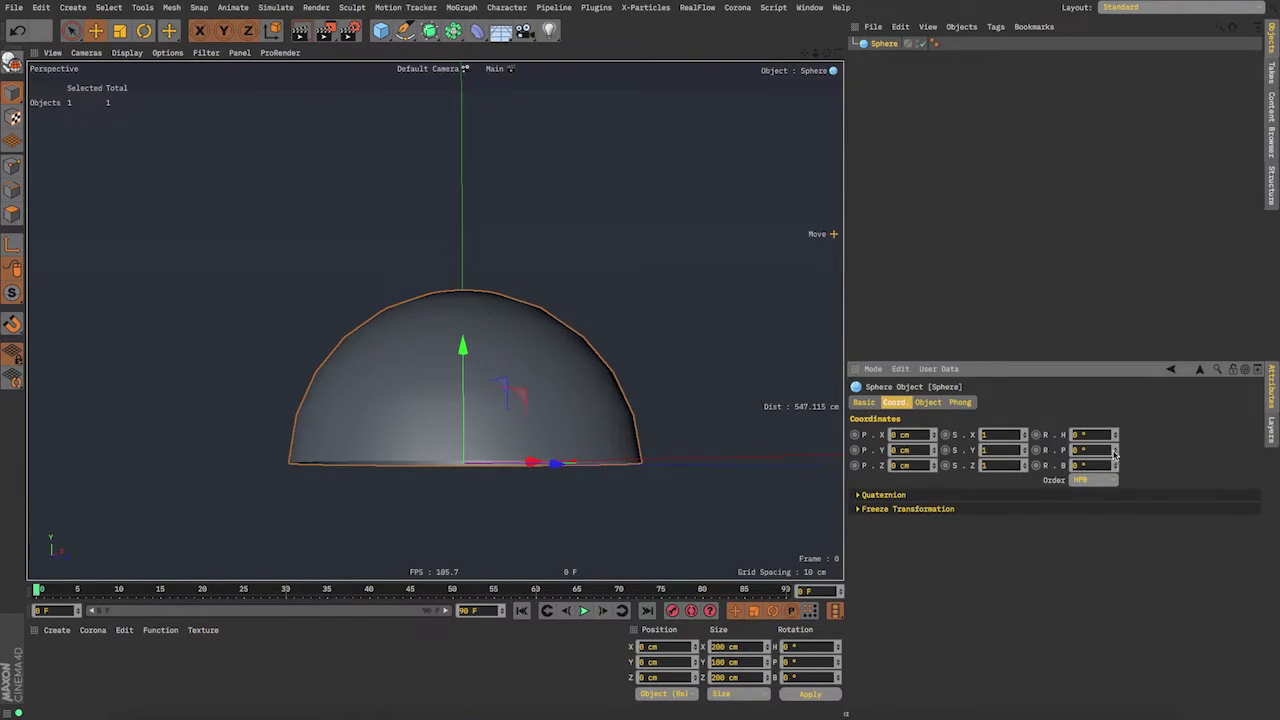
{"action": "left_click_drag", "start_coordinate": [1115, 452], "coordinate": [1100, 491]}
{"action": "middle_click", "coordinate": [614, 437]}
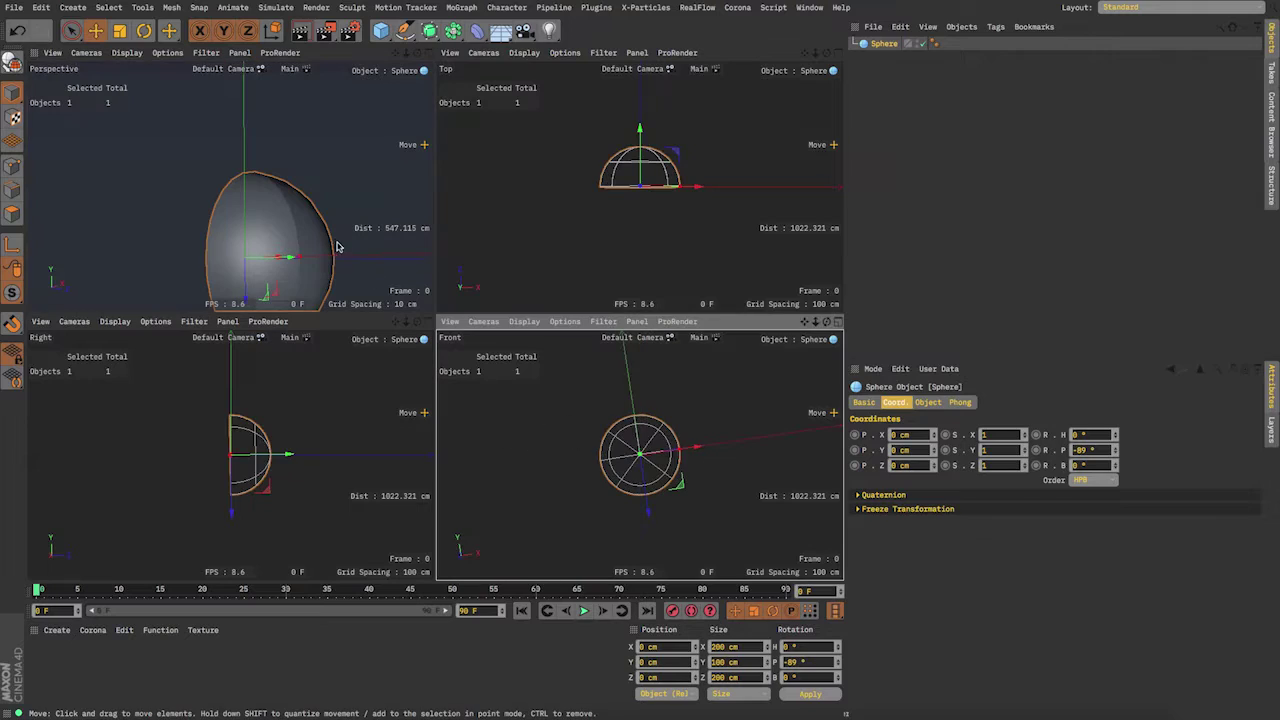
{"action": "left_click_drag", "start_coordinate": [619, 476], "coordinate": [595, 487], "text": "alt"}
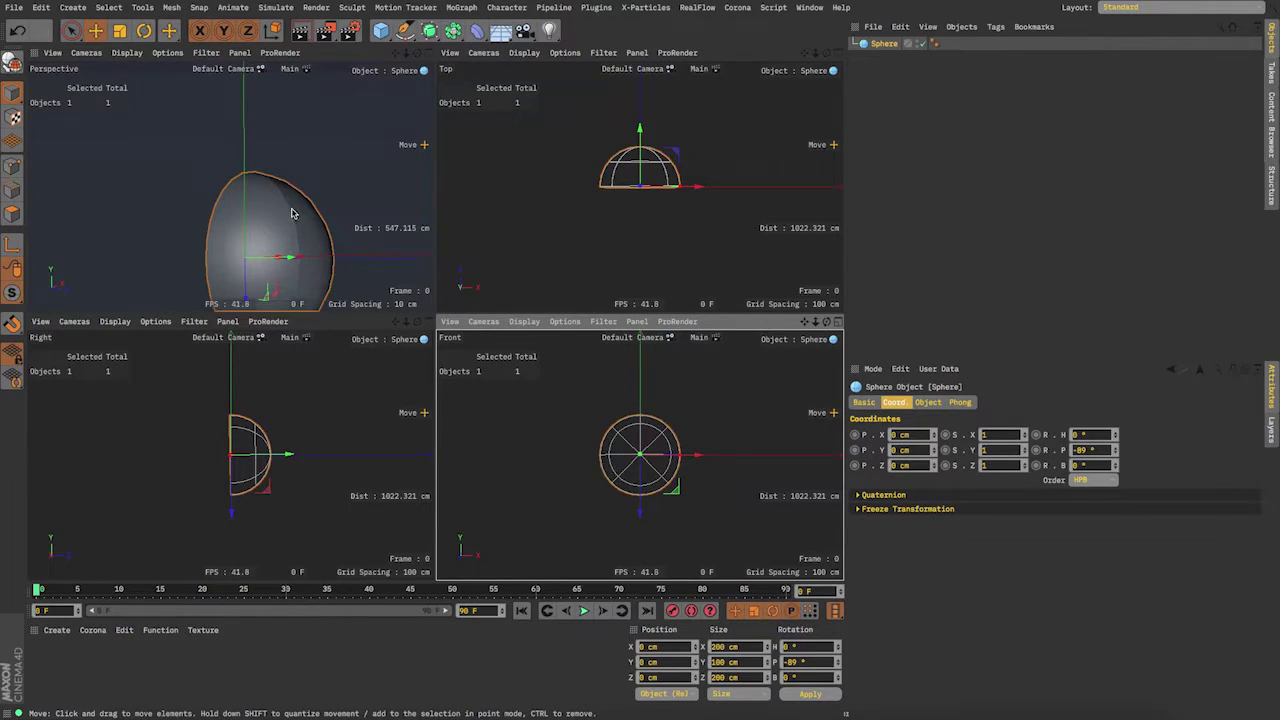
{"action": "left_click_drag", "start_coordinate": [297, 217], "coordinate": [374, 226], "text": "alt"}
{"action": "right_click", "coordinate": [371, 217]}
{"action": "middle_click_drag", "start_coordinate": [344, 209], "coordinate": [364, 156], "text": "alt"}
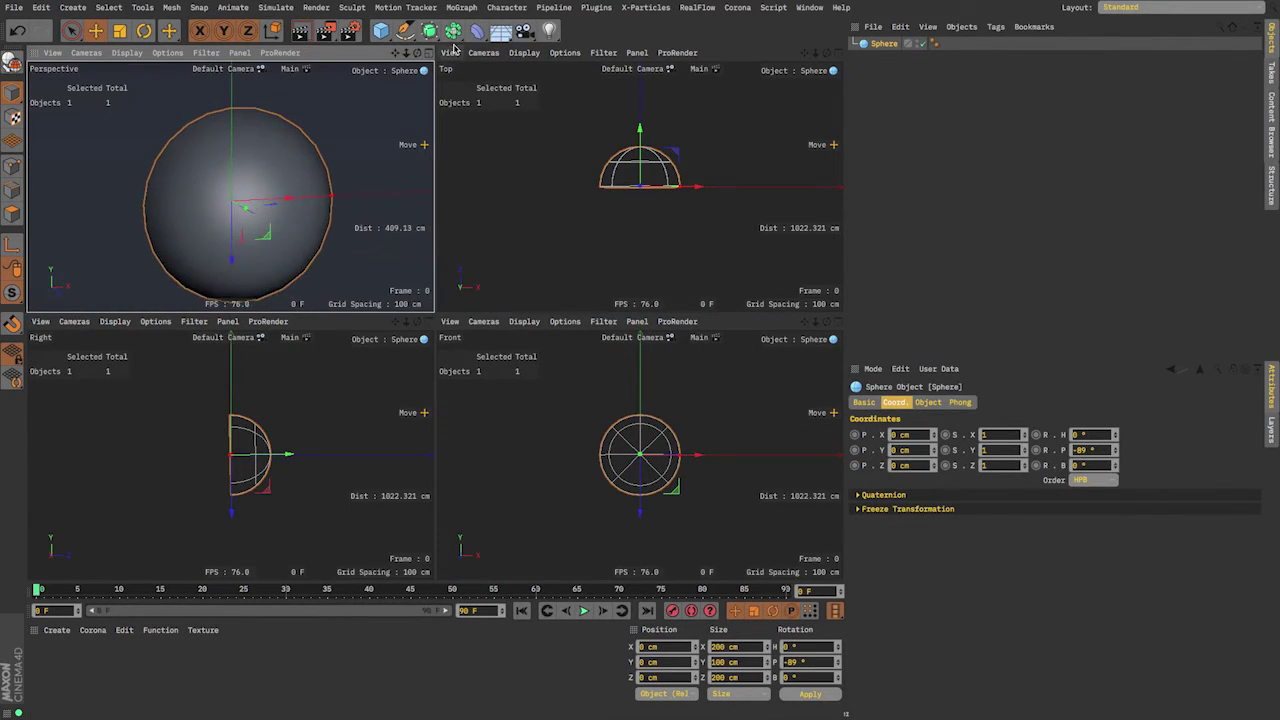
- Maximize the perspective view and close the untitled demo project without saving it
{"action": "left_click", "coordinate": [429, 53]}
{"action": "left_click_drag", "start_coordinate": [389, 288], "coordinate": [478, 281], "text": "alt"}
{"action": "key", "text": "super+w"}
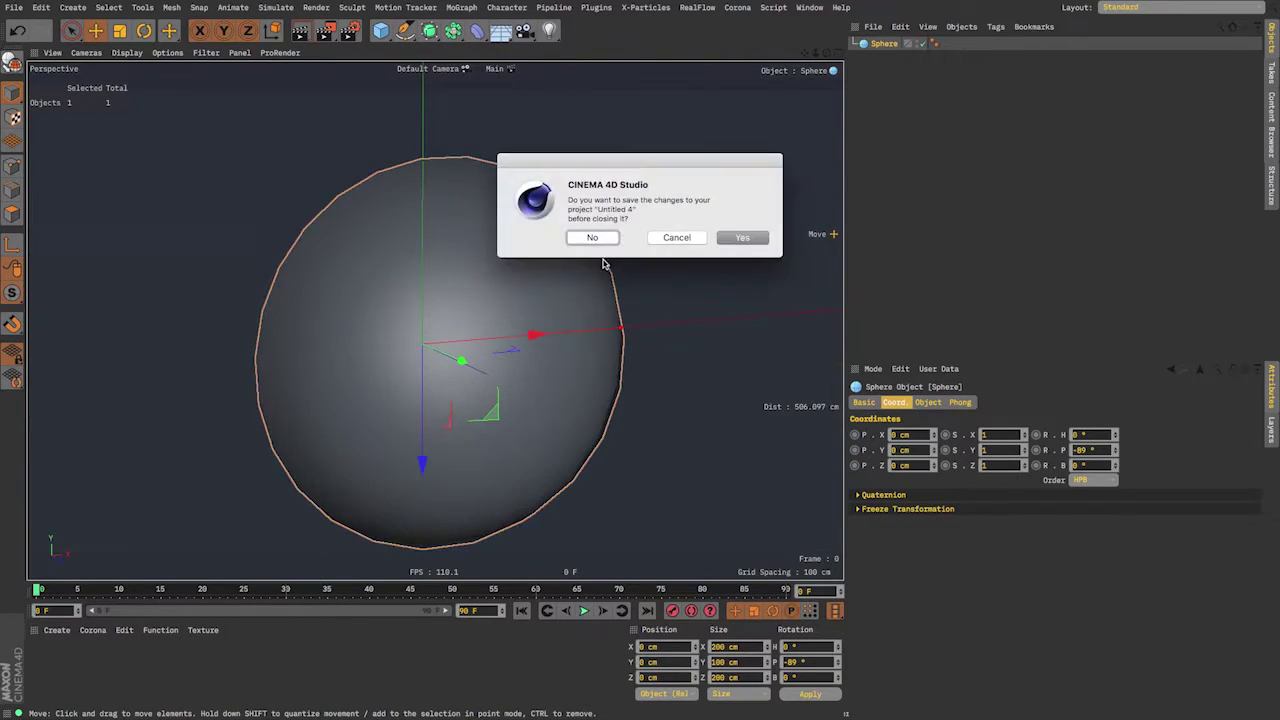
{"action": "left_click", "coordinate": [592, 238]}
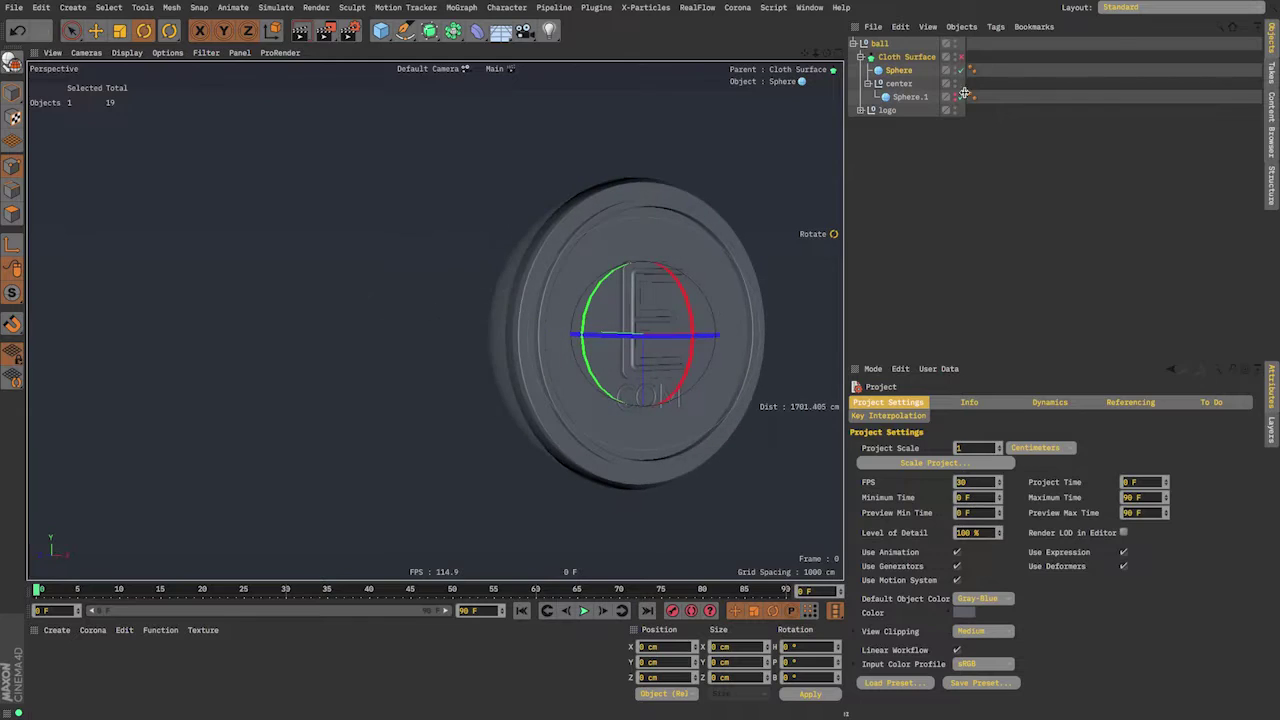
- Try moving the Sphere half away from the logo disc, and undo the move
{"action": "left_click", "coordinate": [900, 71]}
{"action": "left_click_drag", "start_coordinate": [570, 325], "coordinate": [651, 349], "text": "alt"}
{"action": "key", "text": "space"}
{"action": "left_click_drag", "start_coordinate": [520, 309], "coordinate": [570, 316]}
{"action": "key", "text": "ctrl+z"}
- Compare the radius, segments and type settings of the Sphere and Sphere.1 objects
{"action": "left_click", "coordinate": [930, 141]}
{"action": "left_click", "coordinate": [901, 71]}
{"action": "left_click", "coordinate": [906, 97]}
{"action": "left_click", "coordinate": [901, 71]}
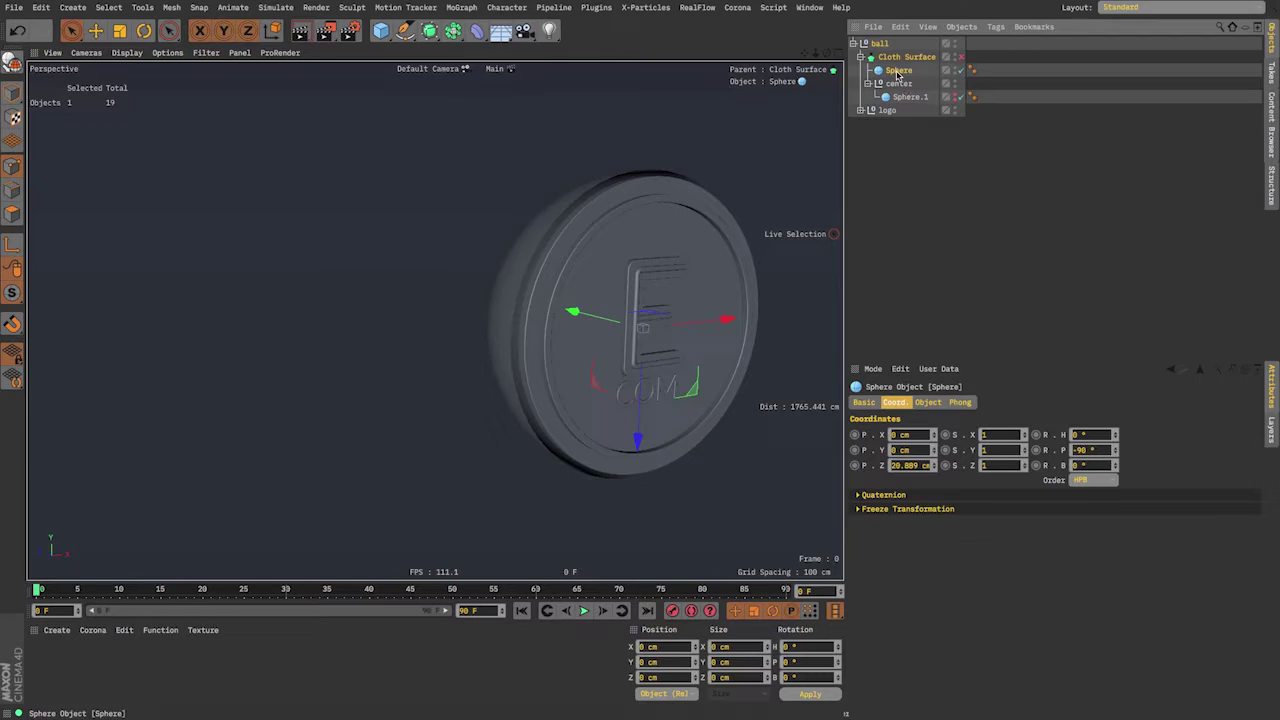
{"action": "left_click", "coordinate": [928, 403]}
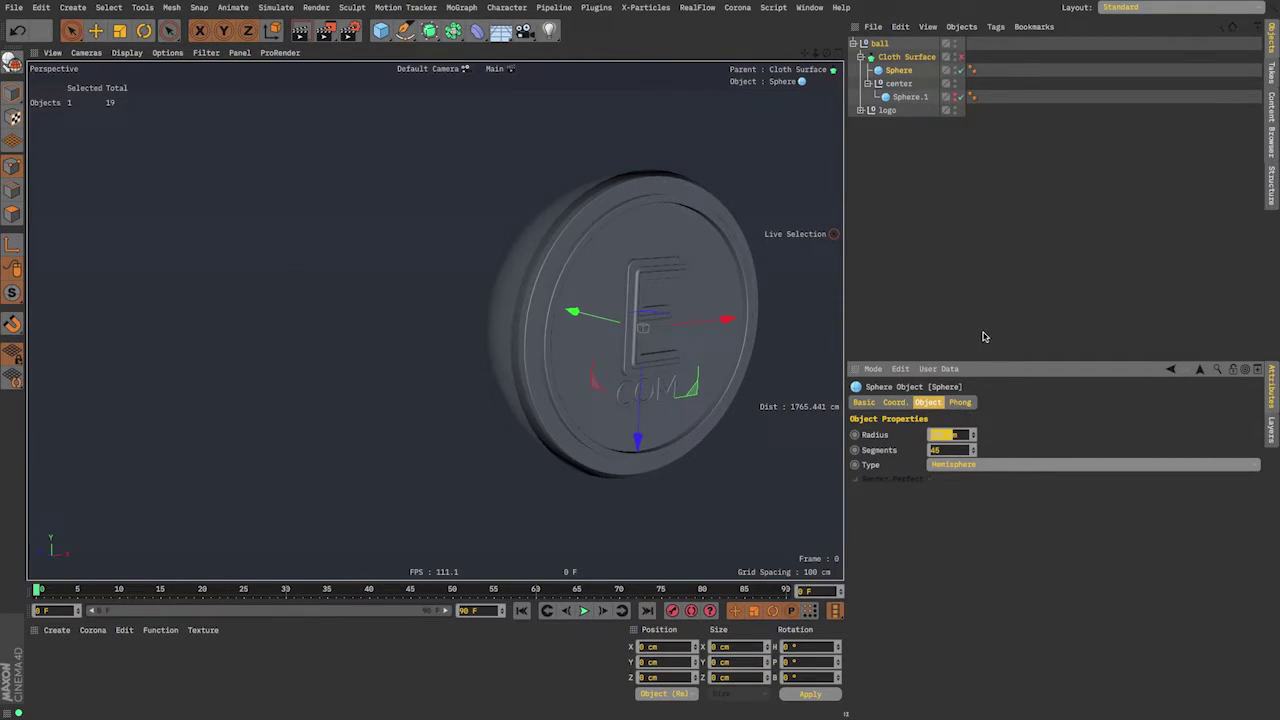
{"action": "left_click", "coordinate": [920, 118]}
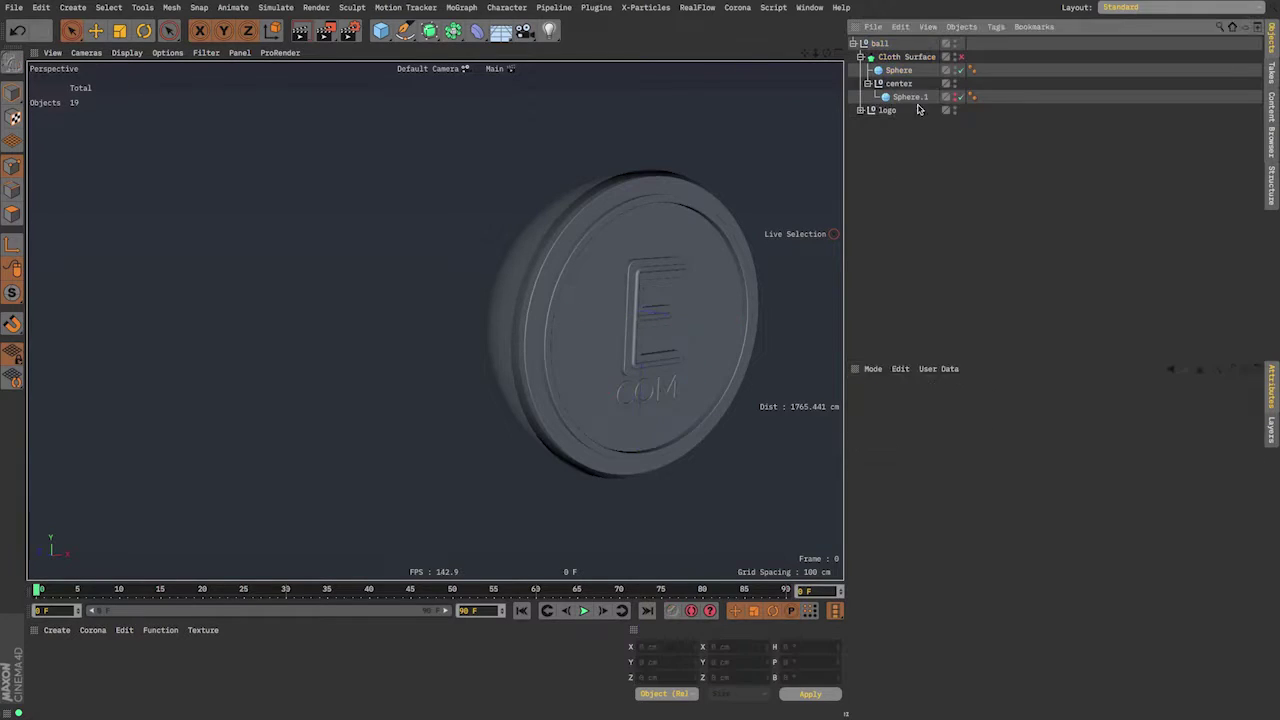
{"action": "left_click", "coordinate": [909, 97]}
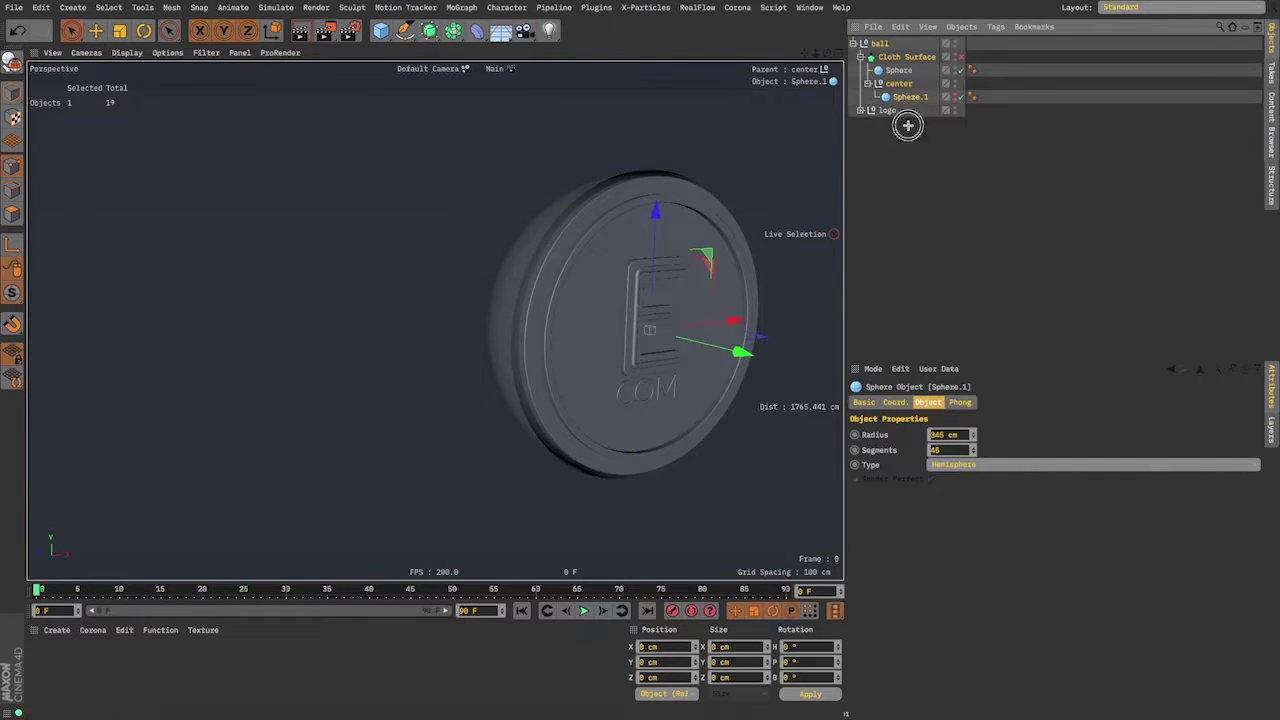
{"action": "left_click", "coordinate": [908, 123]}
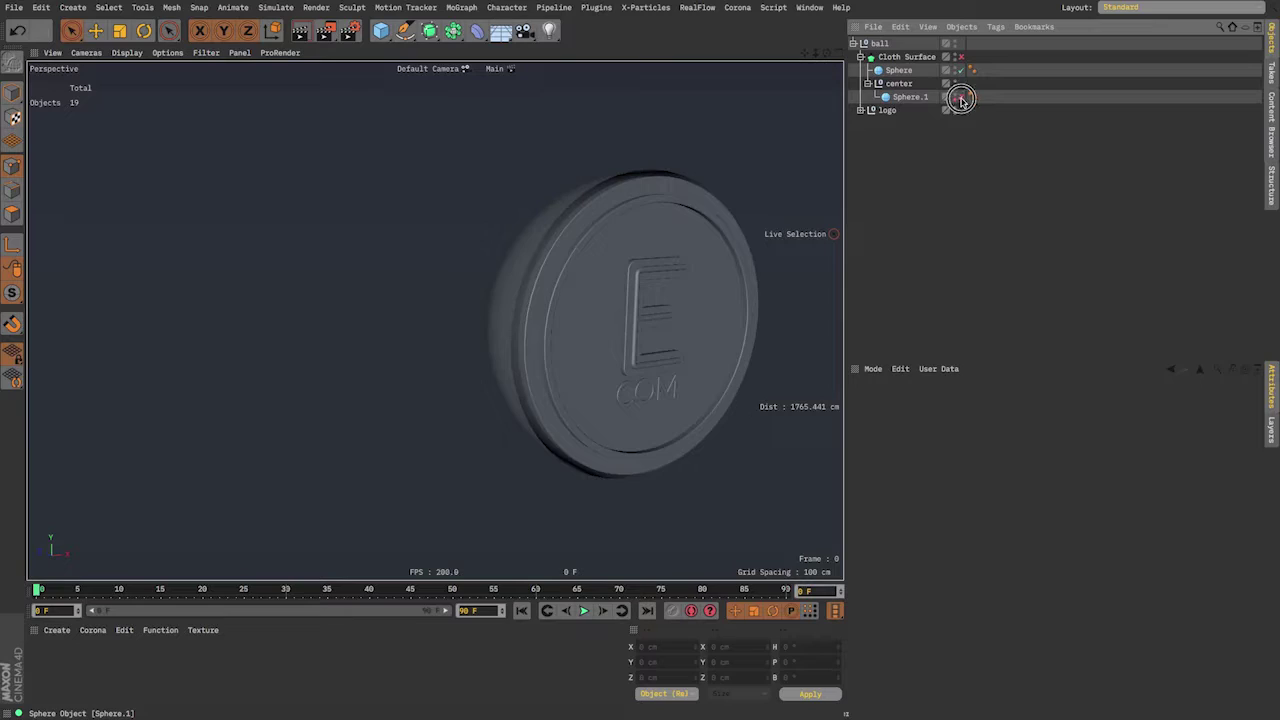
- Show Sphere.1 in the viewport again and move it out of the center null, directly under the Cloth Surface
{"action": "left_click", "coordinate": [956, 96]}
{"action": "left_click", "coordinate": [906, 98]}
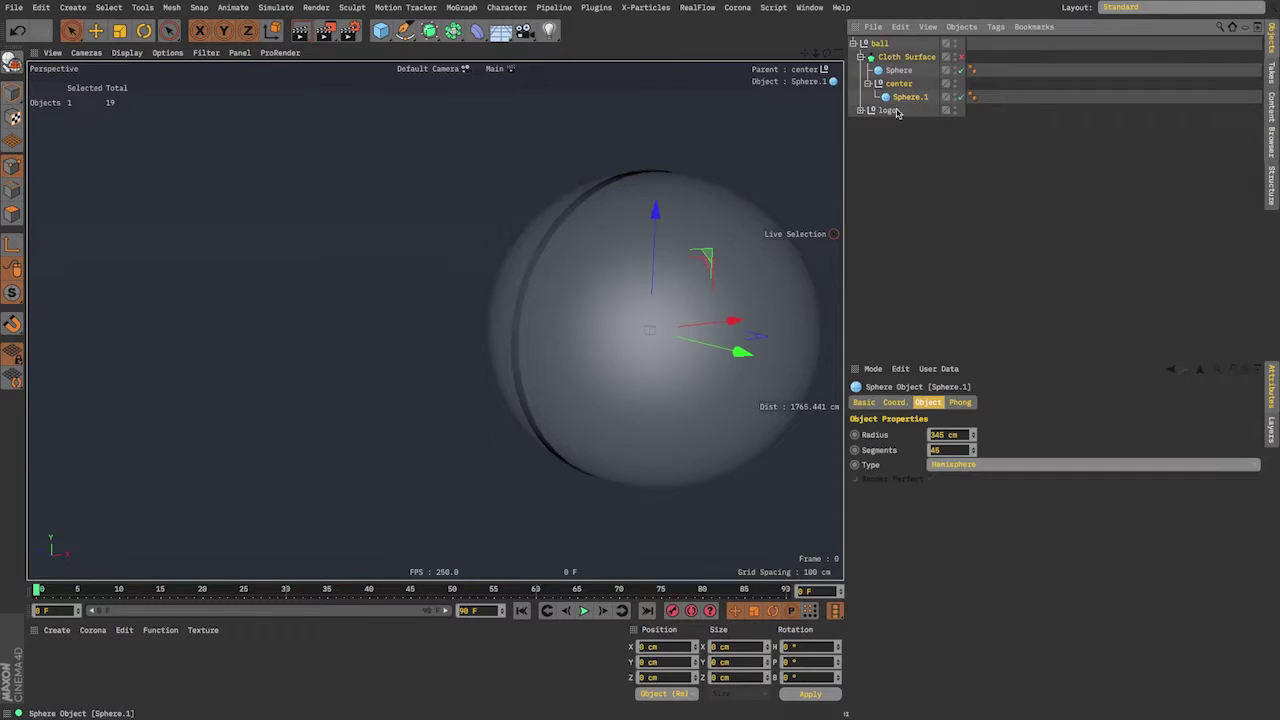
{"action": "left_click", "coordinate": [907, 240]}
{"action": "left_click_drag", "start_coordinate": [909, 97], "coordinate": [907, 77]}
{"action": "left_click", "coordinate": [908, 125]}
- Try rotating Sphere.1 around its own axis with the Rotate tool, and undo the rotation
{"action": "left_click", "coordinate": [905, 83]}
{"action": "key", "text": "r"}
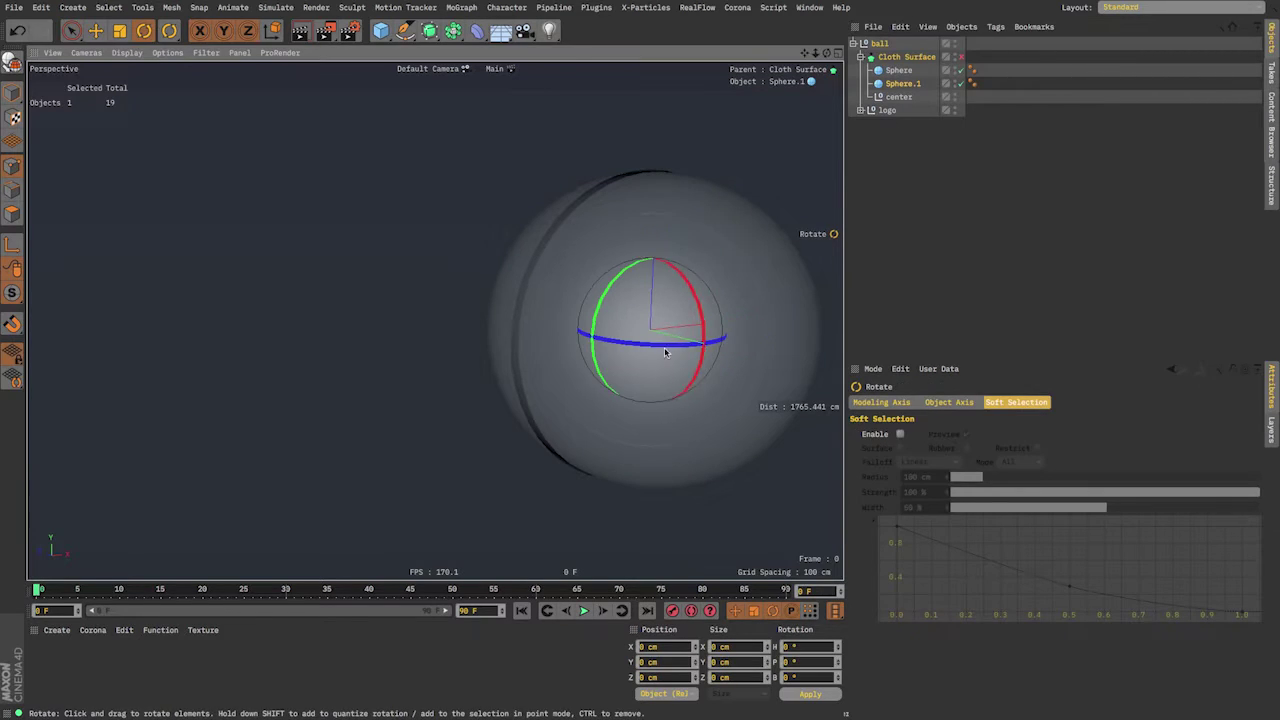
{"action": "left_click_drag", "start_coordinate": [700, 306], "coordinate": [706, 335]}
{"action": "key", "text": "ctrl+z"}
{"action": "middle_click_drag", "start_coordinate": [645, 362], "coordinate": [471, 363], "text": "alt"}
{"action": "left_click_drag", "start_coordinate": [552, 364], "coordinate": [600, 346], "text": "alt"}
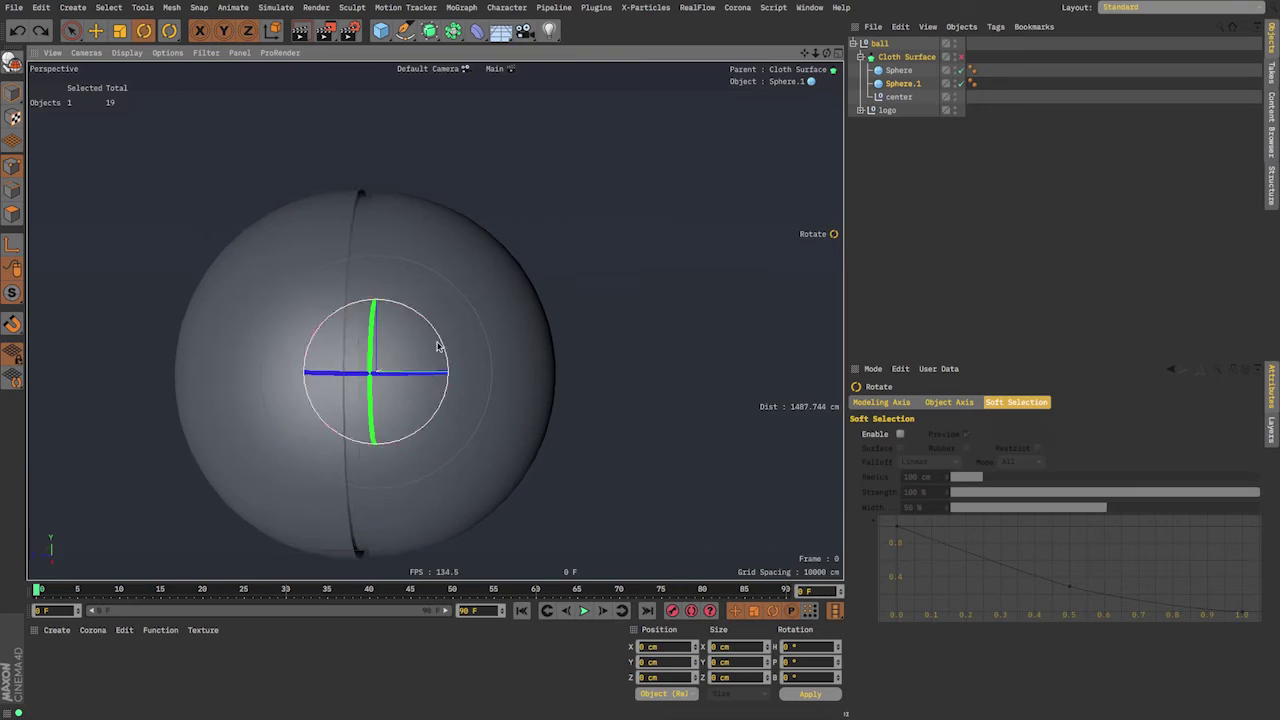
- Move Sphere.1 away from the other half and rotate it freehand to demonstrate its own pivot
{"action": "key", "text": "space"}
{"action": "left_click_drag", "start_coordinate": [494, 367], "coordinate": [727, 368]}
{"action": "left_click", "coordinate": [938, 219]}
{"action": "left_click", "coordinate": [905, 98]}
{"action": "left_click", "coordinate": [909, 84]}
{"action": "key", "text": "r"}
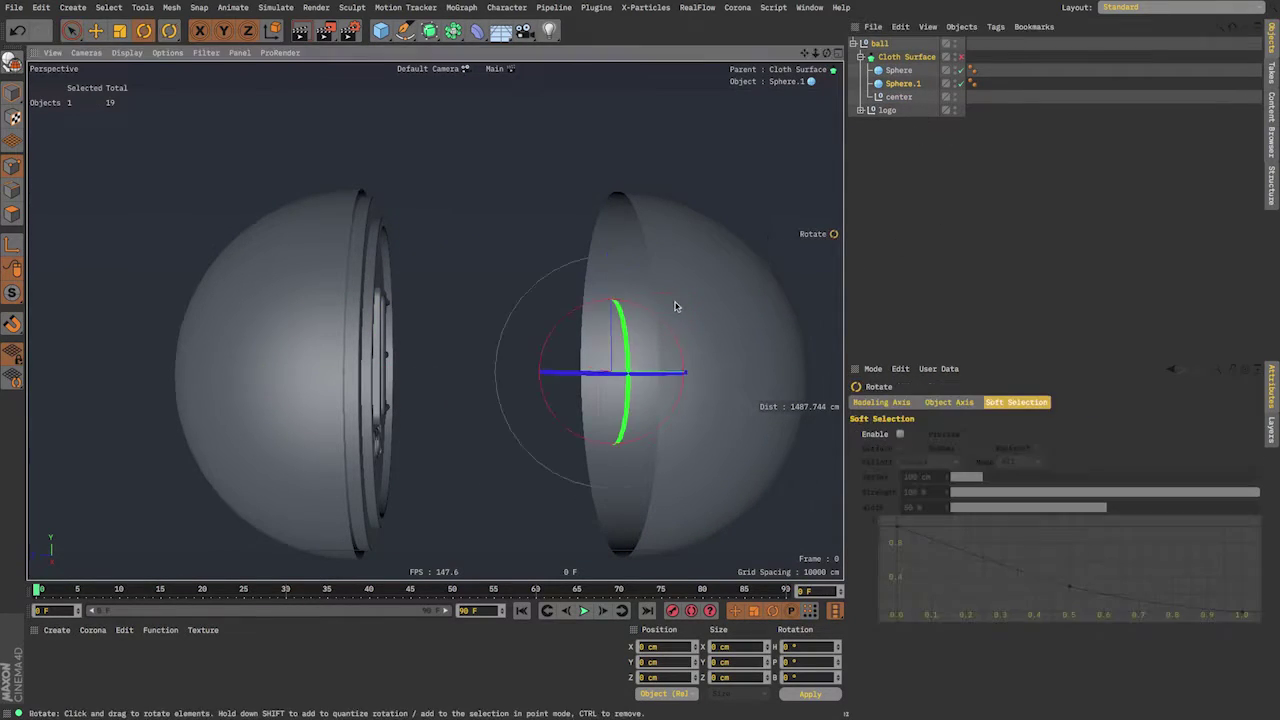
{"action": "left_click_drag", "start_coordinate": [663, 326], "coordinate": [688, 360]}
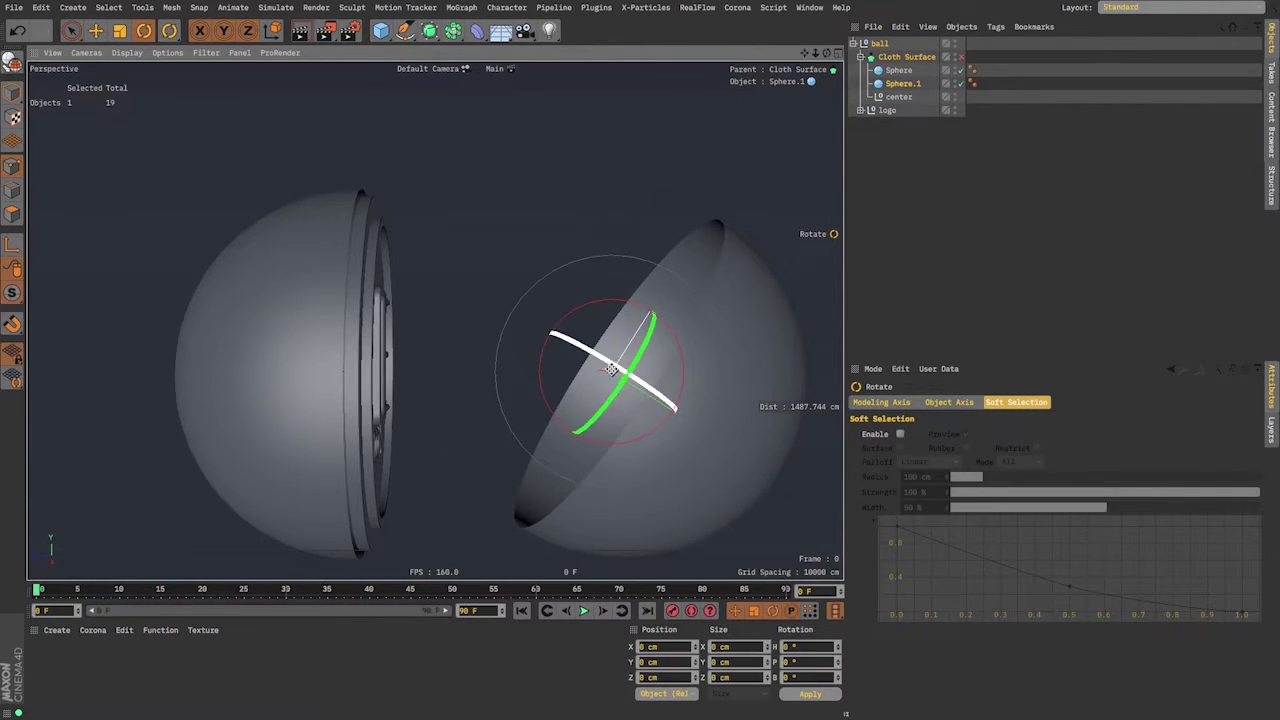
- Undo the rotation and displacement of Sphere.1
{"action": "key", "text": "ctrl+z"}
{"action": "key", "text": "ctrl+z"}
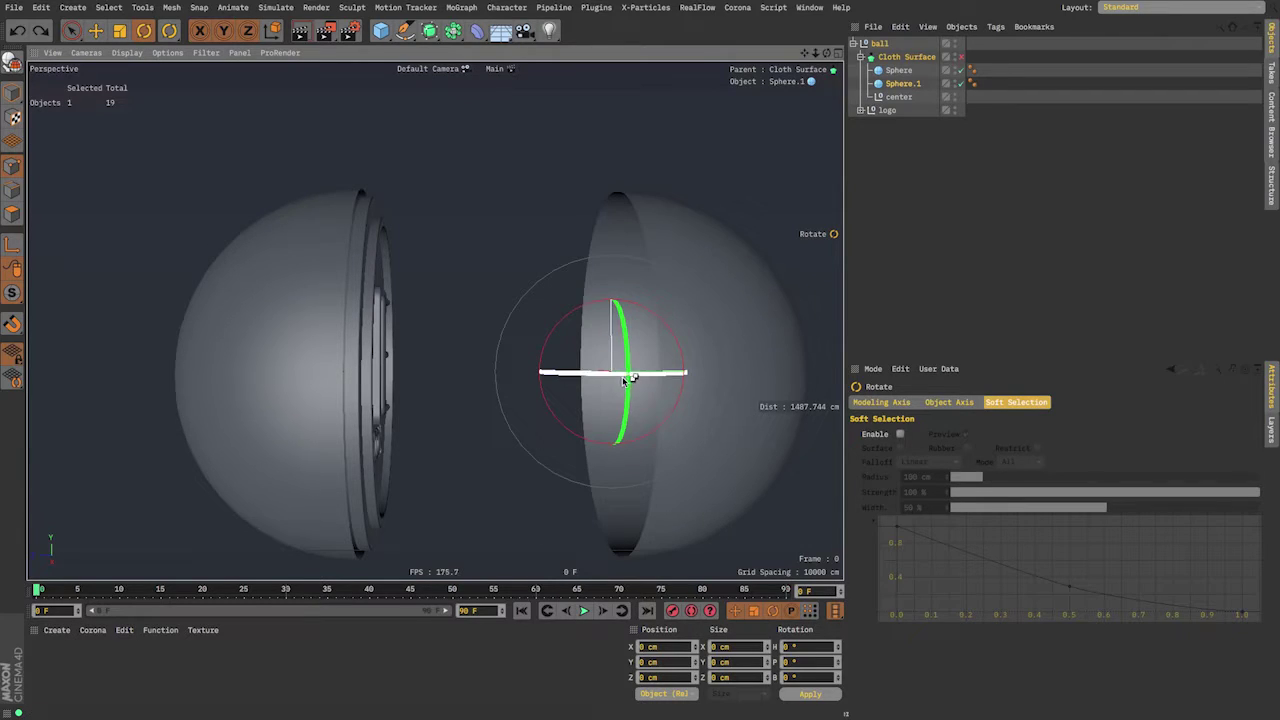
{"action": "key", "text": "ctrl+z"}
{"action": "key", "text": "ctrl+z"}
{"action": "key", "text": "ctrl+z"}
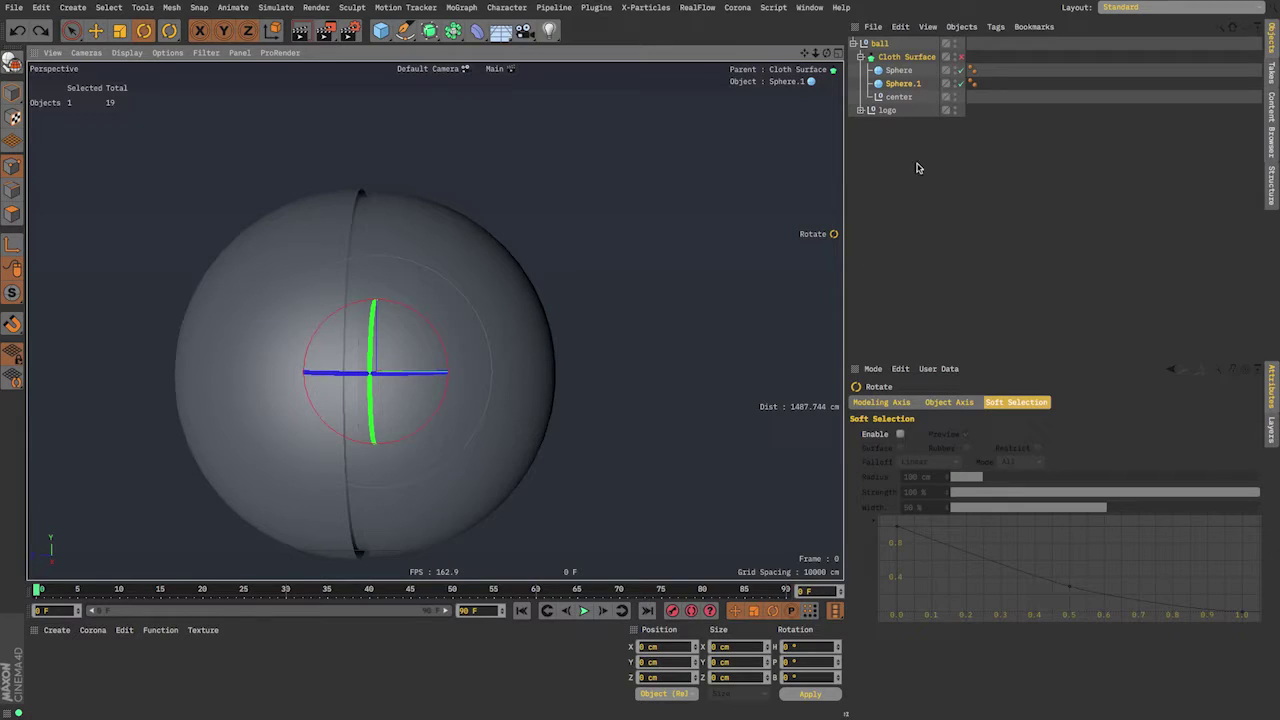
- Place the center null above Sphere.1 in the hierarchy and nest Sphere.1 inside it
{"action": "left_click", "coordinate": [917, 166]}
{"action": "left_click", "coordinate": [905, 98]}
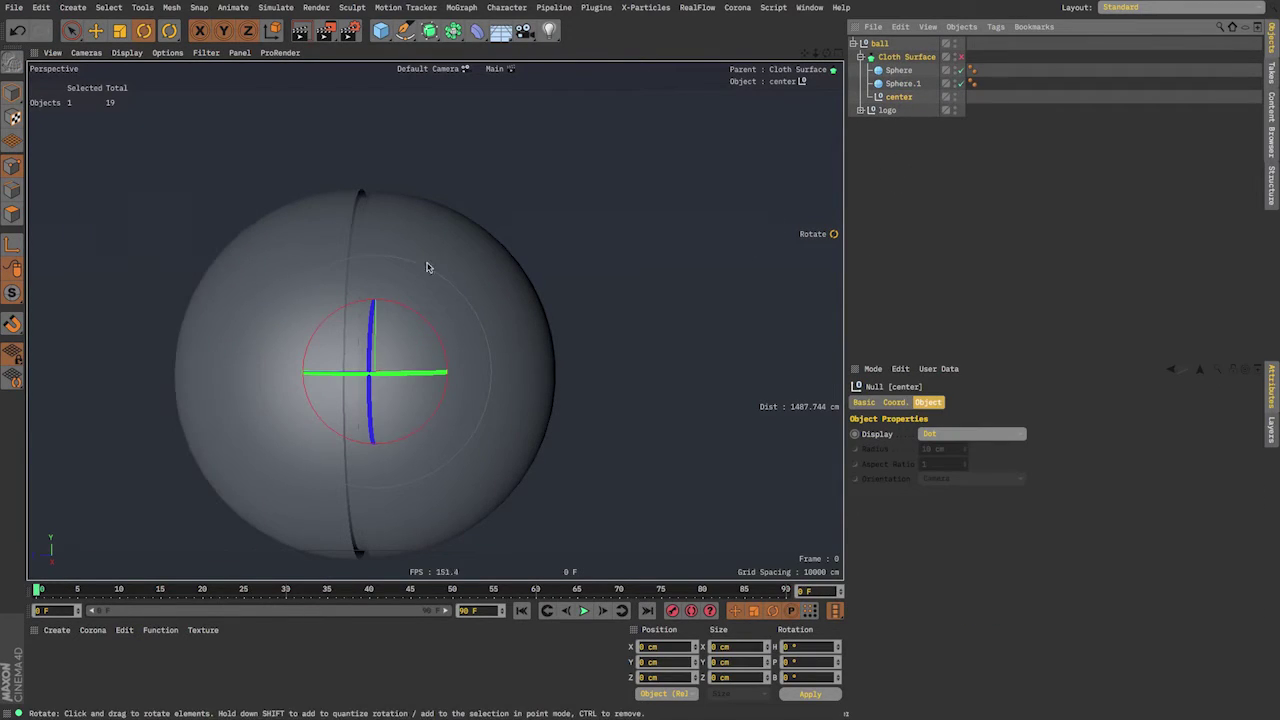
{"action": "left_click_drag", "start_coordinate": [385, 32], "coordinate": [883, 169]}
{"action": "left_click", "coordinate": [883, 169]}
{"action": "left_click_drag", "start_coordinate": [911, 98], "coordinate": [907, 85]}
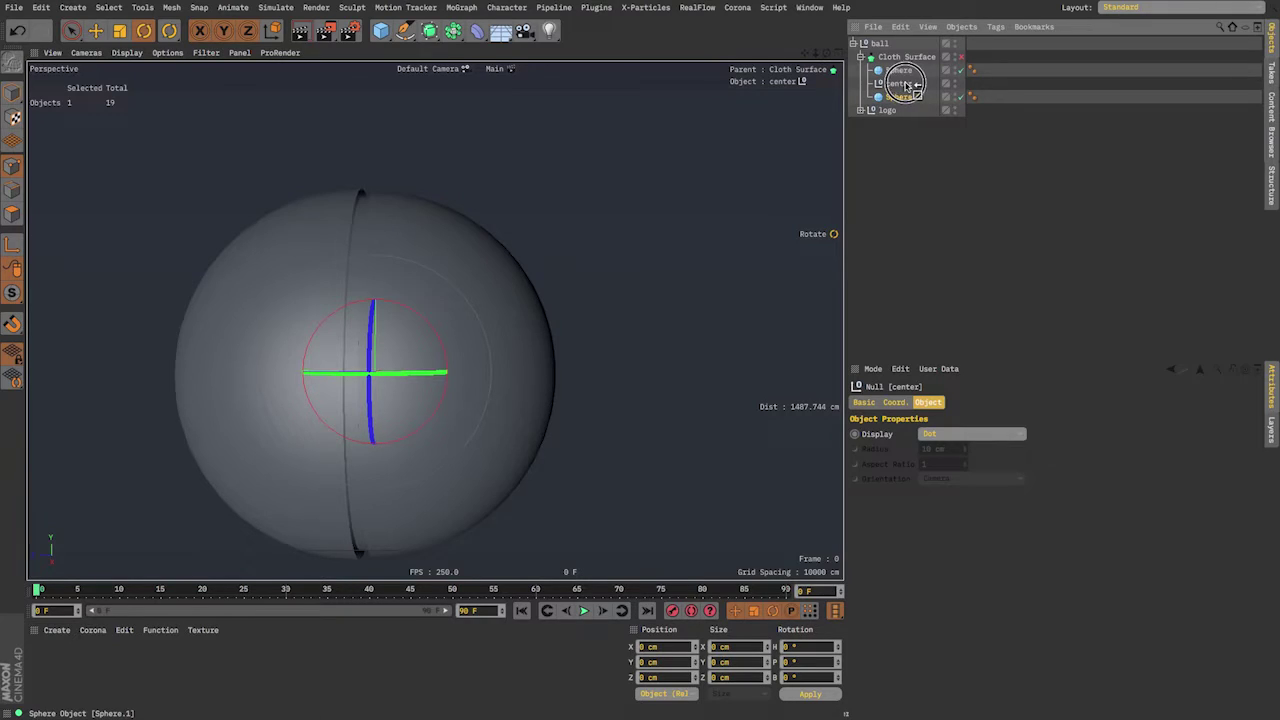
- Finish nesting Sphere.1 inside the center null and try varying the null's pitch rotation
{"action": "left_click_drag", "start_coordinate": [907, 87], "coordinate": [906, 86]}
{"action": "left_click", "coordinate": [917, 131]}
{"action": "left_click", "coordinate": [906, 85]}
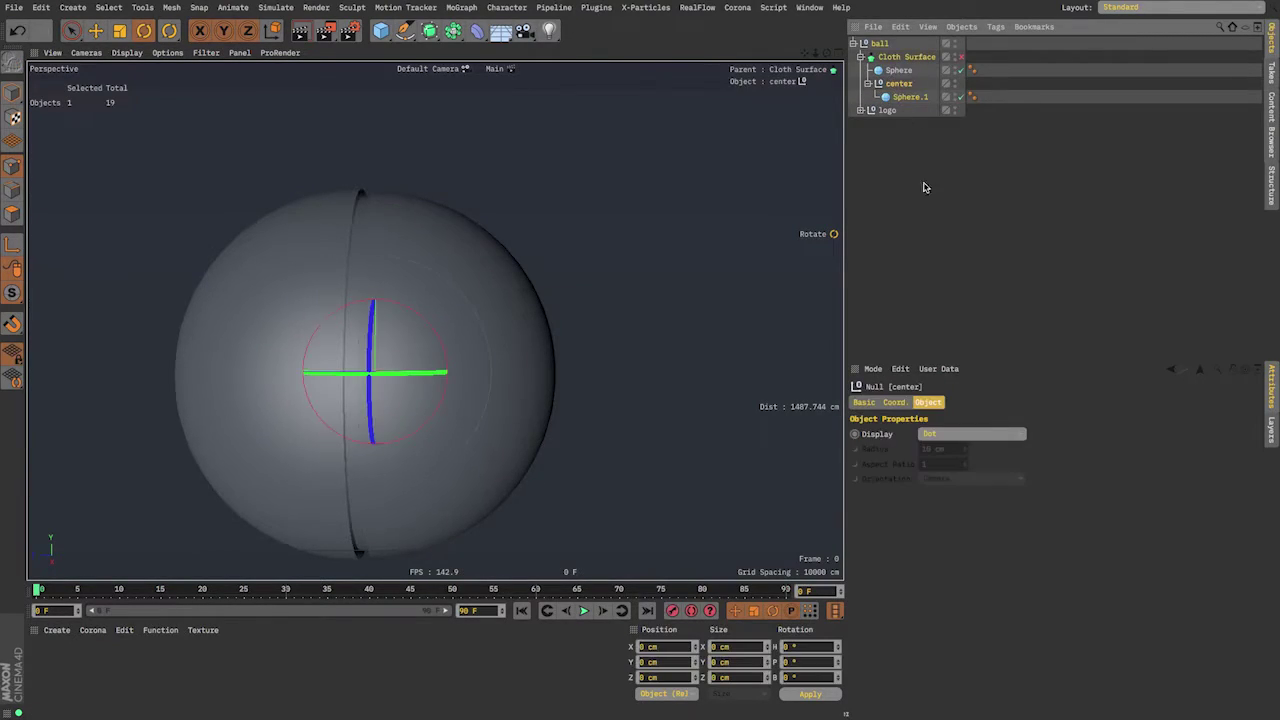
{"action": "left_click", "coordinate": [895, 402]}
{"action": "left_click_drag", "start_coordinate": [1118, 455], "coordinate": [1121, 392]}
- Try setting Sphere.1's own pitch rotation to 0° and varying it freely to compare its pivot
{"action": "left_click", "coordinate": [916, 96]}
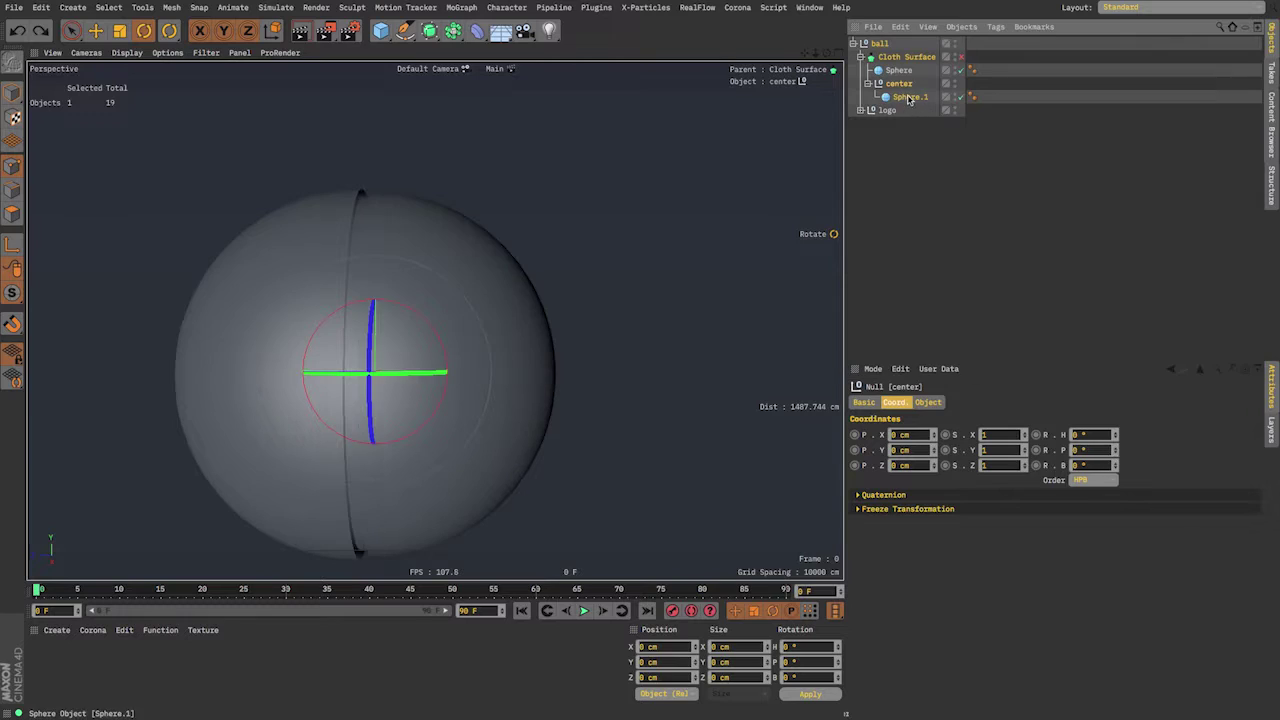
{"action": "mouse_move", "coordinate": [1117, 455]}
{"action": "left_mouse_down"}
{"action": "mouse_move", "coordinate": [1143, 591]}
{"action": "mouse_move", "coordinate": [1103, 450]}
{"action": "left_mouse_up"}
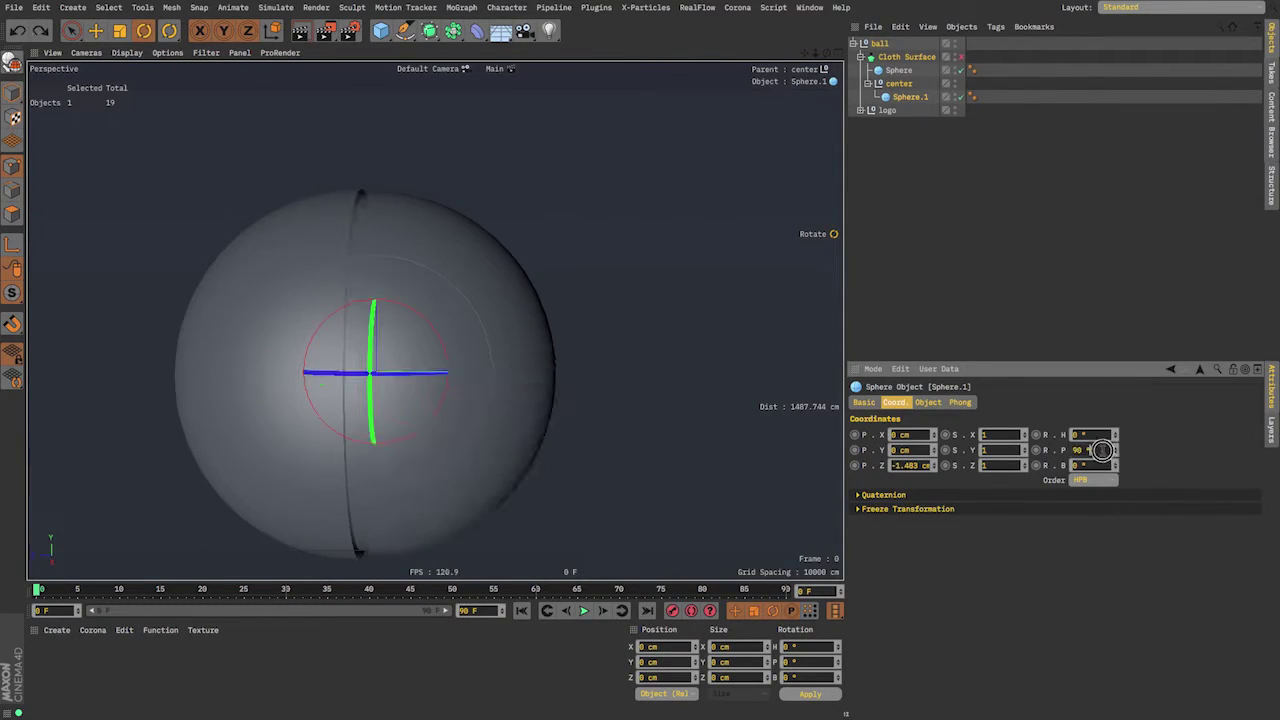
{"action": "key", "text": "Return"}
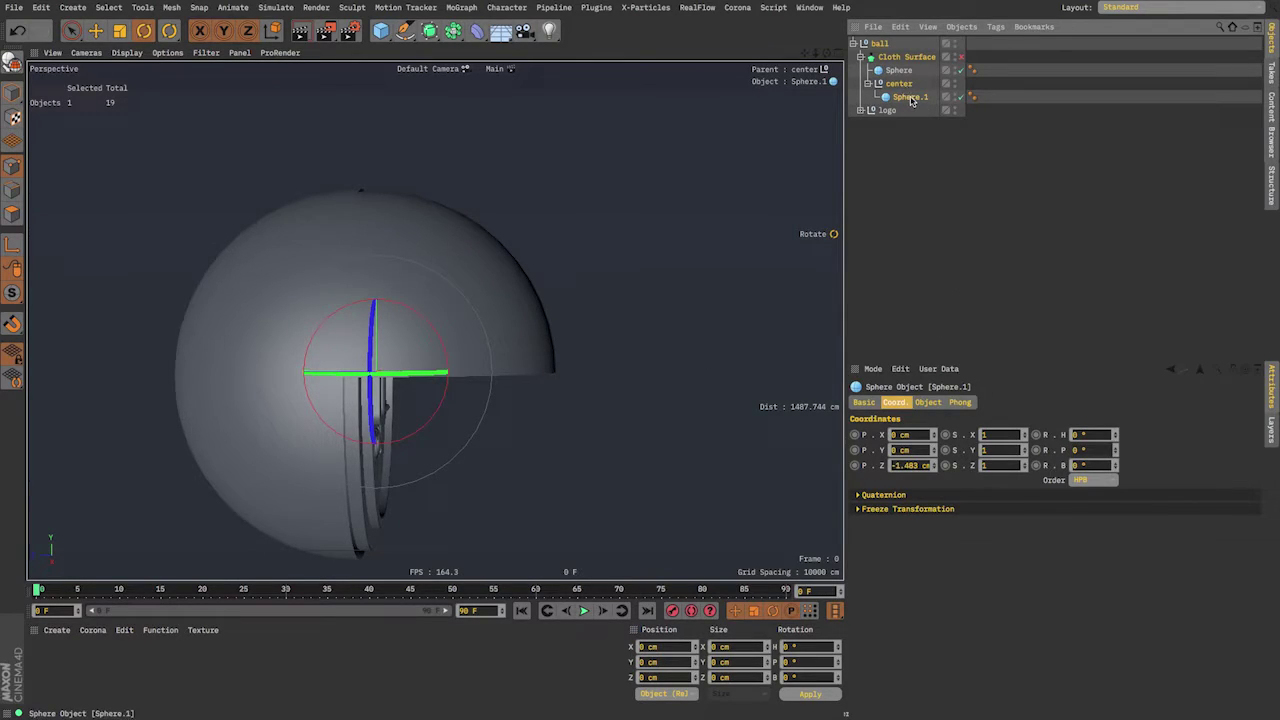
{"action": "left_click_drag", "start_coordinate": [1117, 452], "coordinate": [1117, 395]}
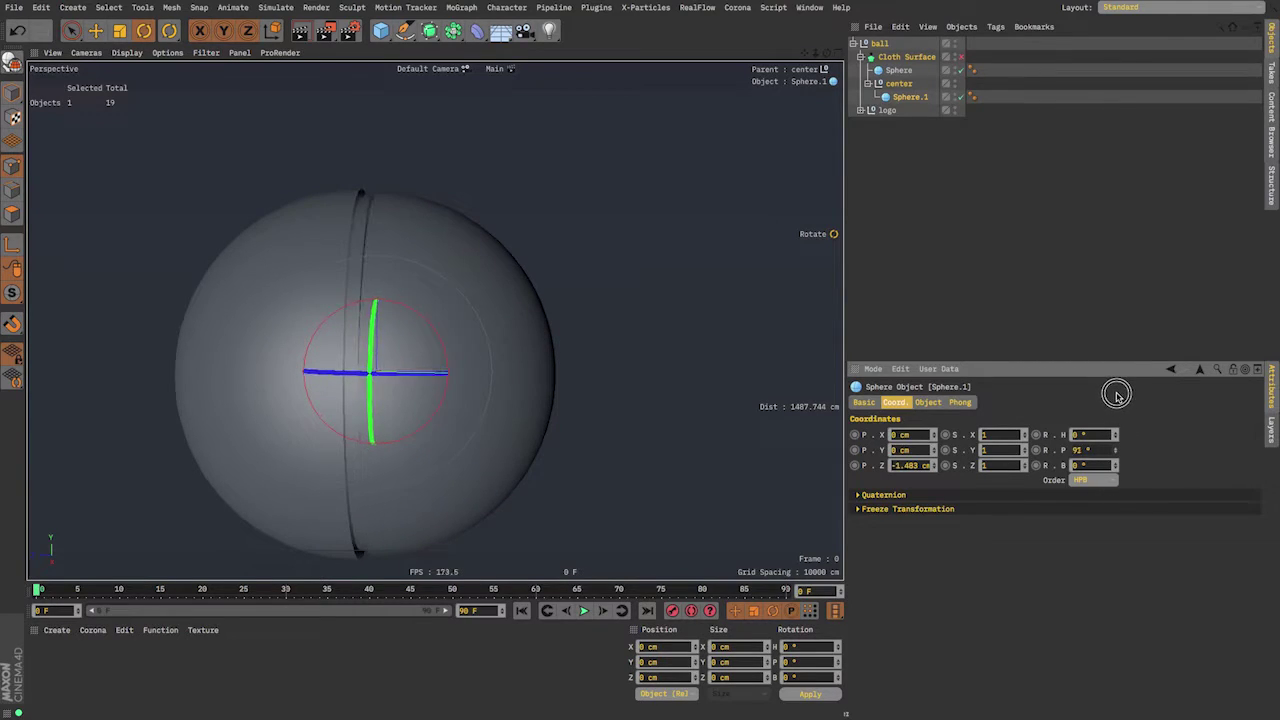
{"action": "left_click_drag", "start_coordinate": [1117, 454], "coordinate": [1123, 598]}
- Undo the trial rotations of Sphere.1 and set its pitch rotation to 90°
{"action": "key", "text": "ctrl+z"}
{"action": "key", "text": "ctrl+z"}
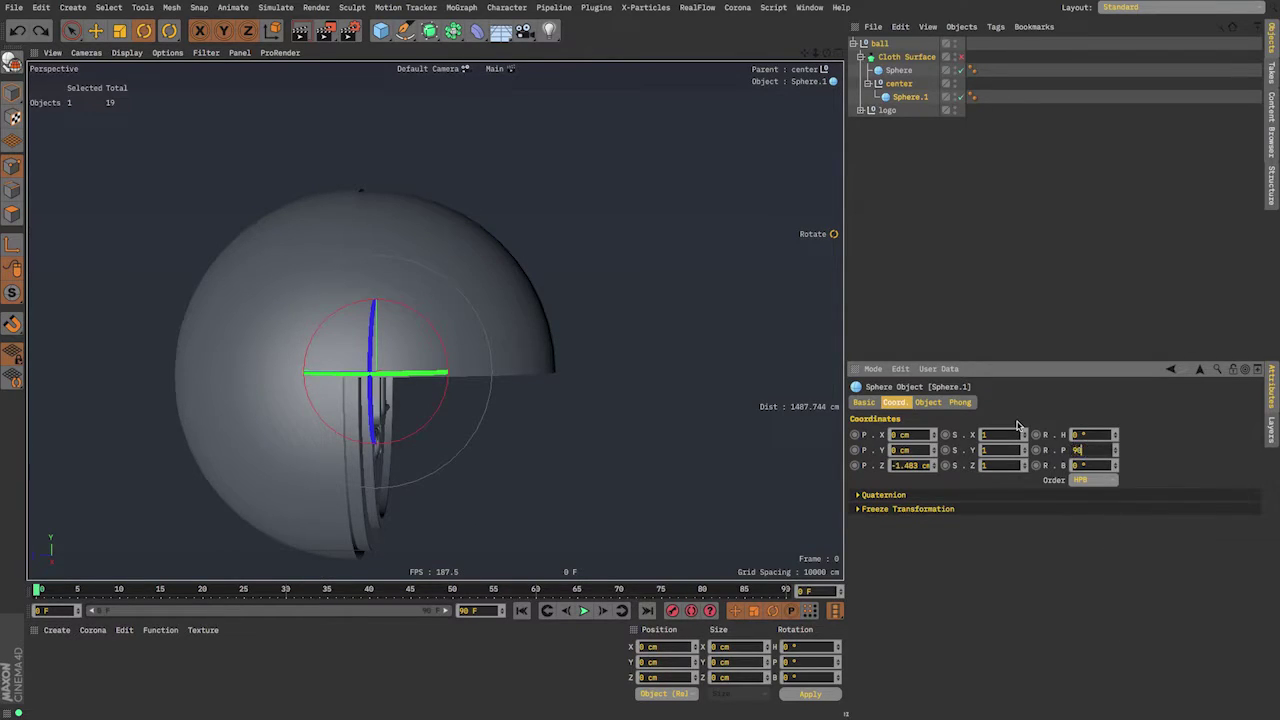
{"action": "key", "text": "Return"}
{"action": "left_click", "coordinate": [1100, 301]}
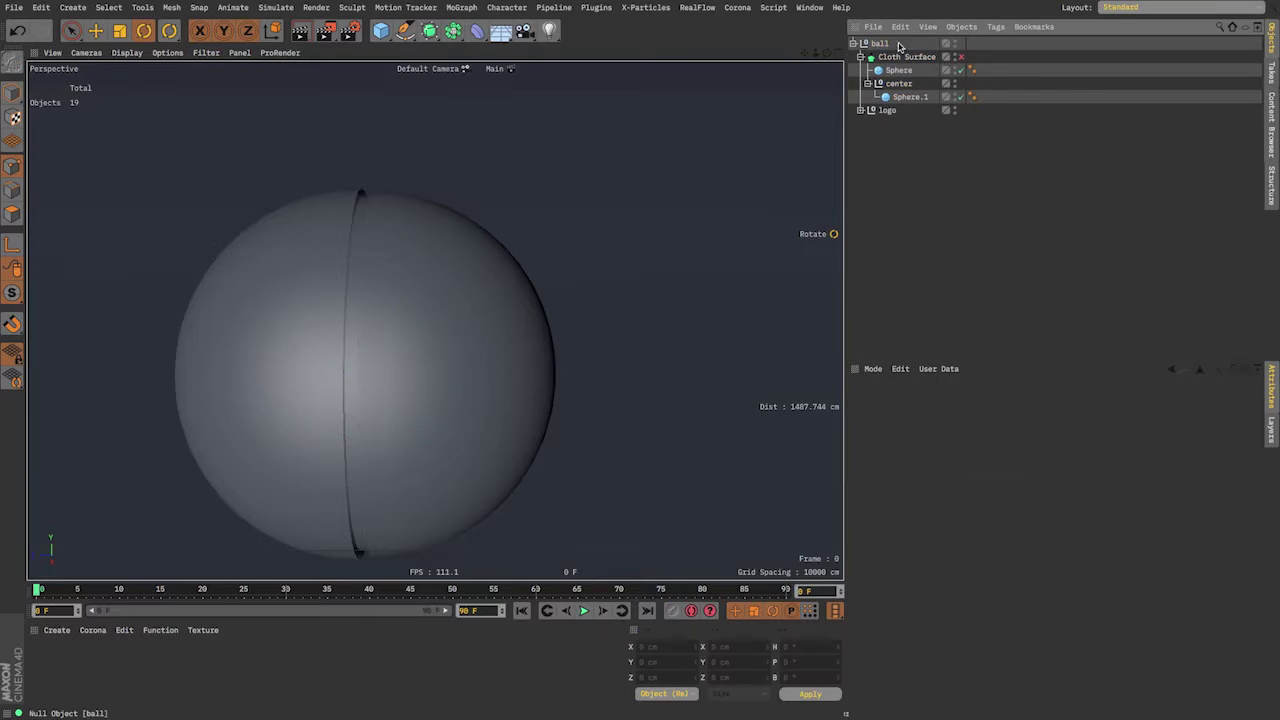
- Demonstrate the center null as pivot by varying its pitch, trying 180°, and resetting it to 0°
{"action": "left_click", "coordinate": [908, 103]}
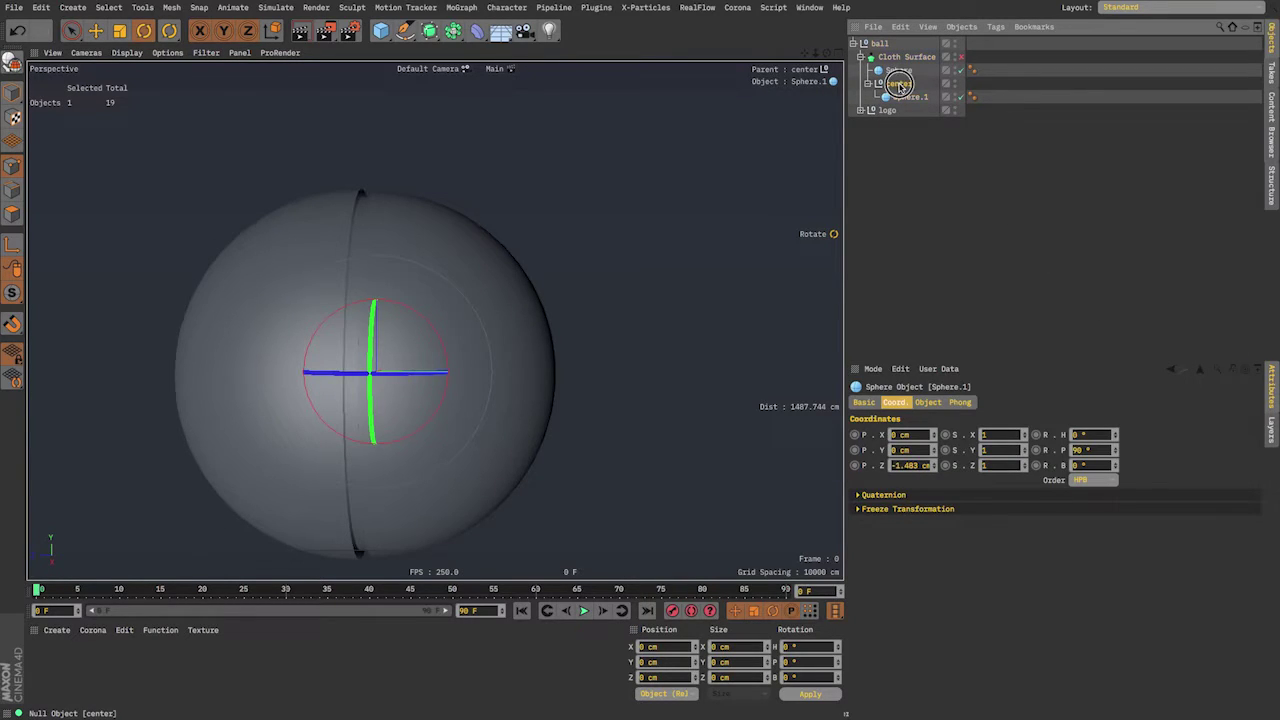
{"action": "left_click", "coordinate": [899, 84]}
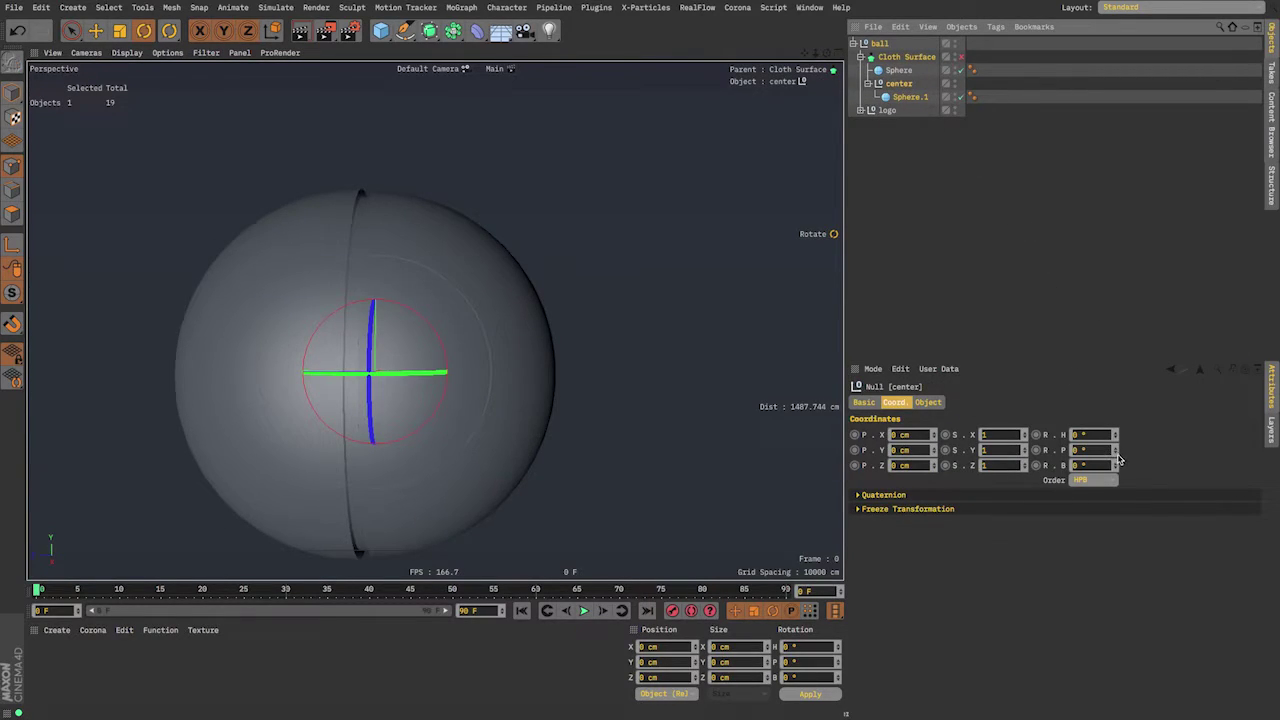
{"action": "left_click_drag", "start_coordinate": [1118, 456], "coordinate": [1086, 452]}
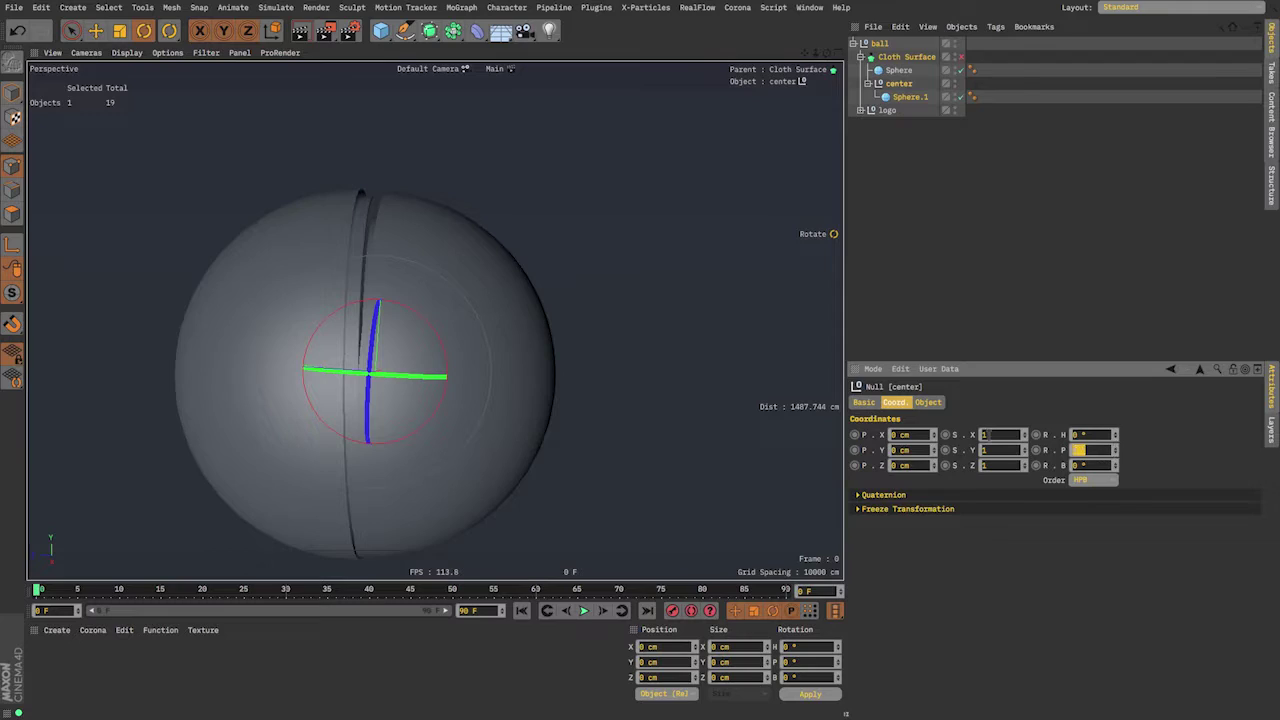
{"action": "type", "text": "0"}
{"action": "key", "text": "Return"}
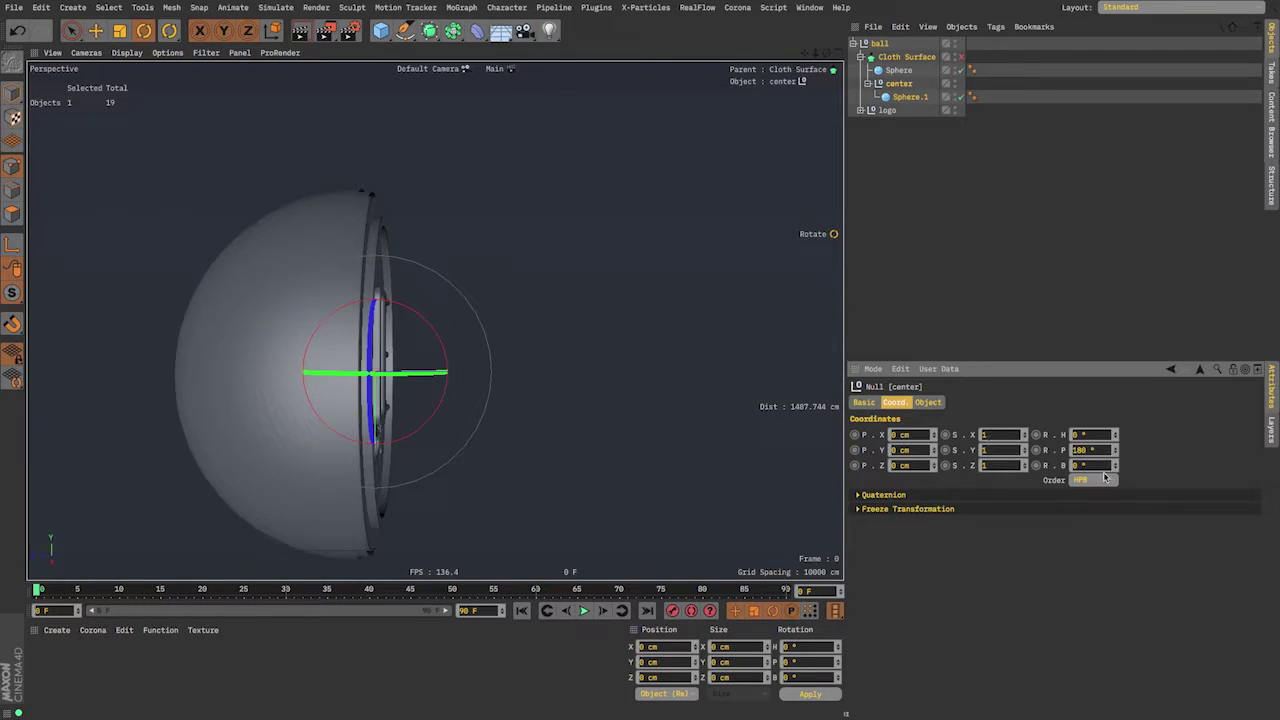
{"action": "type", "text": "0"}
{"action": "key", "text": "Return"}
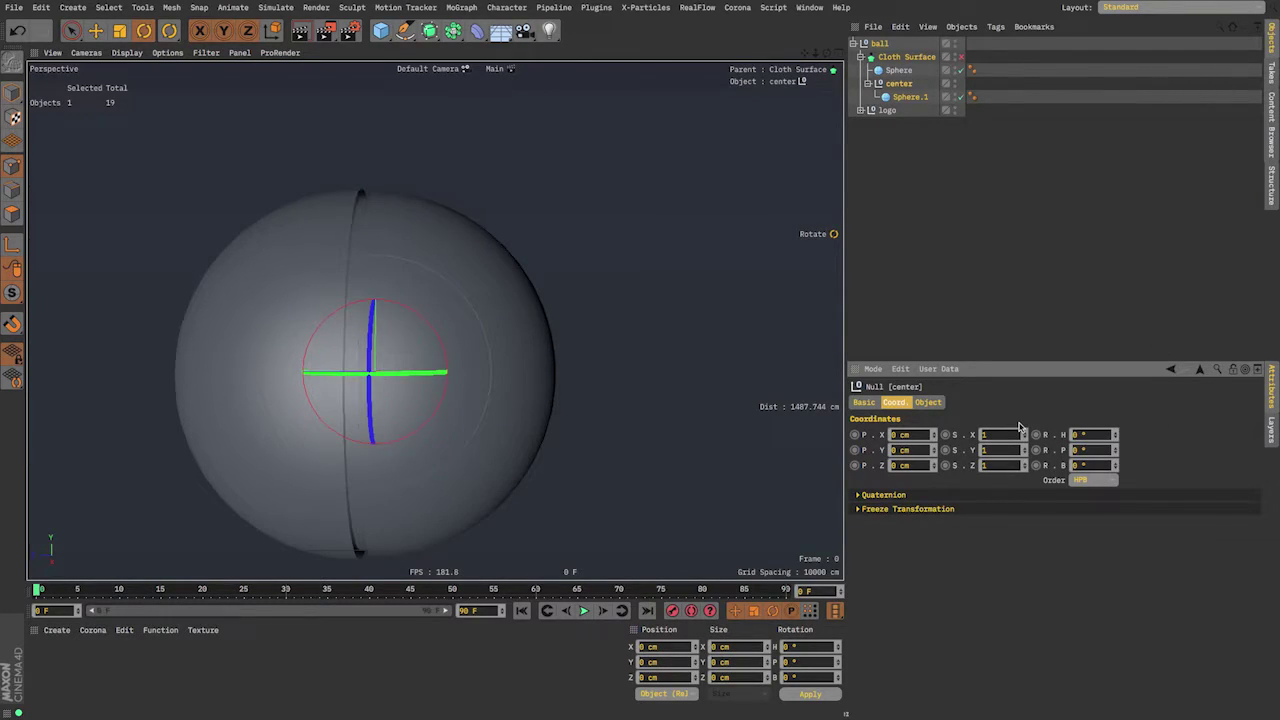
- Expand the logo group and set the center null's pitch rotation to 180° to open the ball
{"action": "middle_click_drag", "start_coordinate": [638, 386], "coordinate": [682, 332], "text": "alt"}
{"action": "left_click_drag", "start_coordinate": [682, 334], "coordinate": [620, 373], "text": "alt"}
{"action": "left_click", "coordinate": [928, 213]}
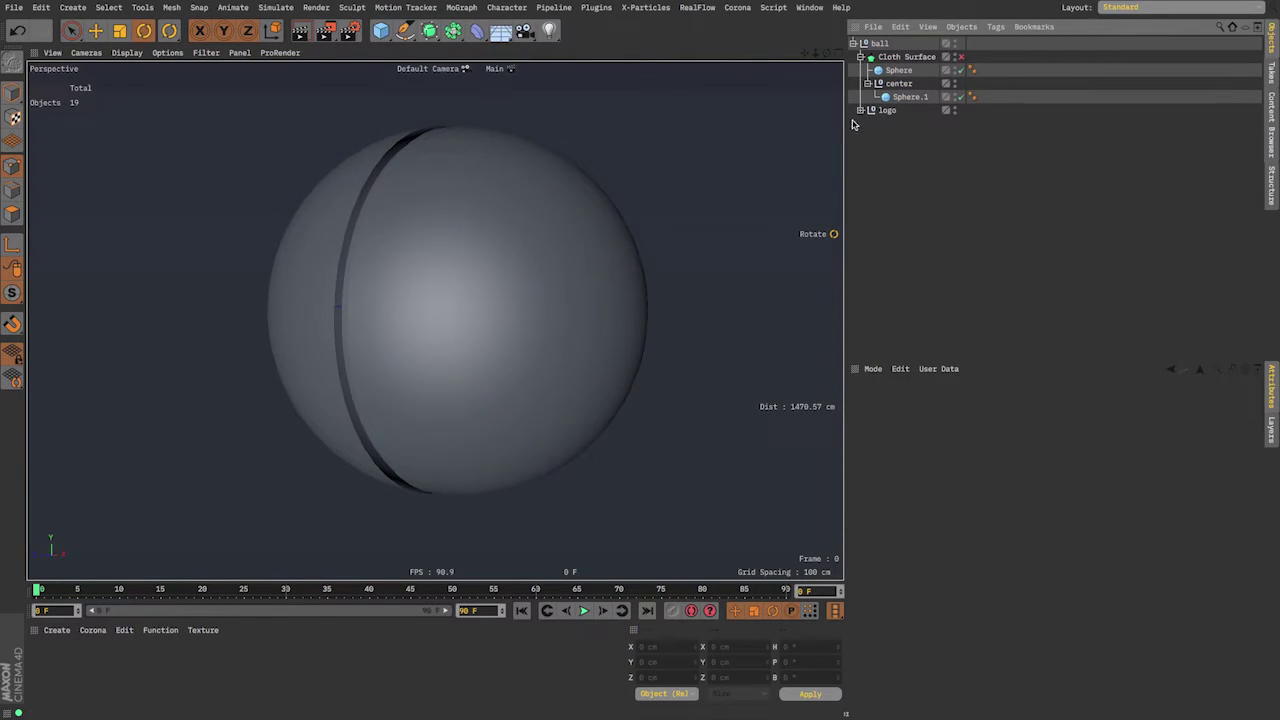
{"action": "left_click", "coordinate": [861, 110]}
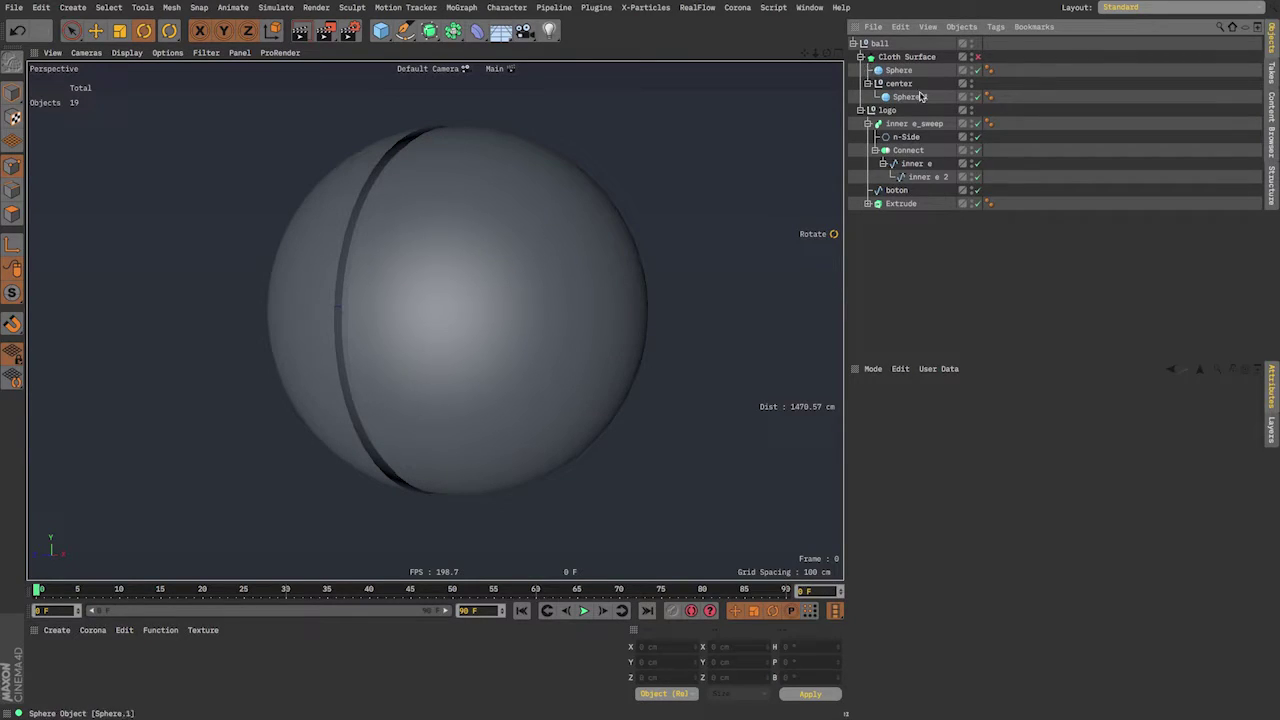
{"action": "left_click", "coordinate": [899, 84]}
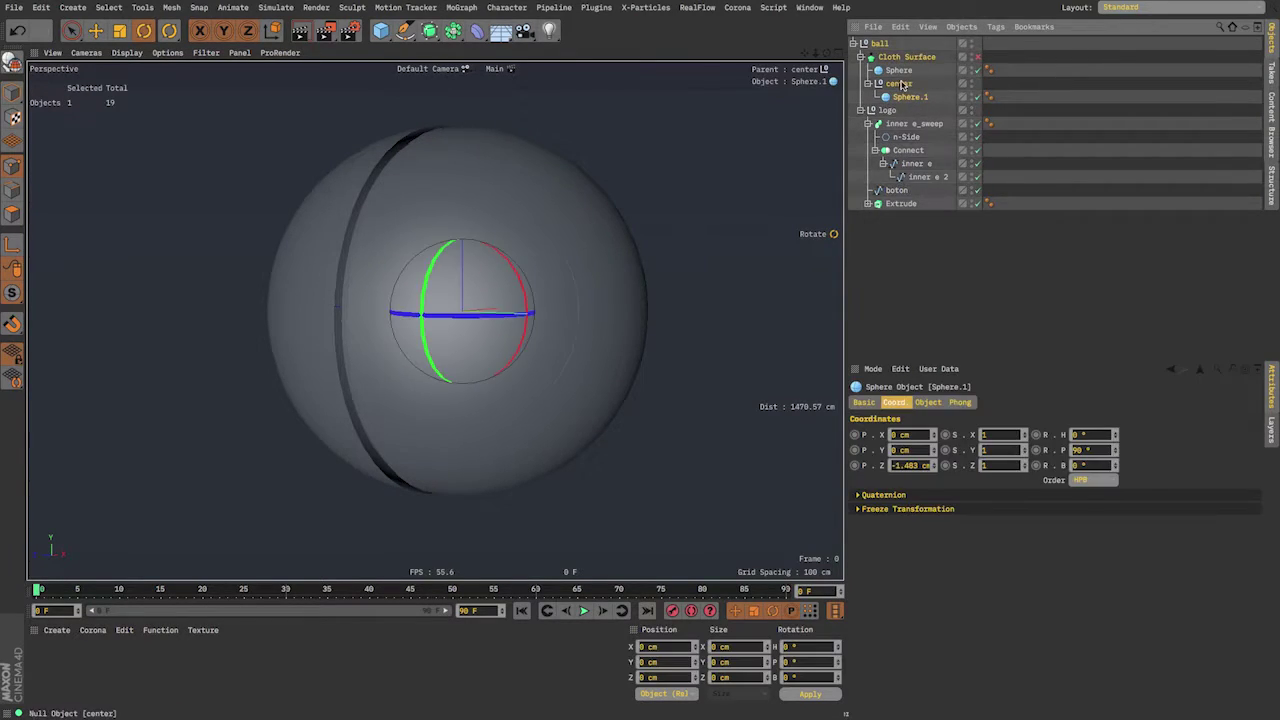
{"action": "type", "text": "180"}
{"action": "key", "text": "Return"}
- Examine the opened ball from several angles, focusing on the logo disc on its inner face
{"action": "left_click_drag", "start_coordinate": [582, 446], "coordinate": [364, 455], "text": "alt"}
{"action": "middle_click_drag", "start_coordinate": [446, 408], "coordinate": [486, 346], "text": "alt"}
{"action": "left_click_drag", "start_coordinate": [486, 346], "coordinate": [556, 292], "text": "alt"}
{"action": "scroll", "coordinate": [545, 312], "scroll_direction": "up", "scroll_amount": 3}
{"action": "middle_click_drag", "start_coordinate": [550, 326], "coordinate": [458, 348], "text": "alt"}
{"action": "left_click_drag", "start_coordinate": [458, 348], "coordinate": [548, 376], "text": "alt"}
{"action": "left_click", "coordinate": [886, 314]}
{"action": "middle_click_drag", "start_coordinate": [455, 358], "coordinate": [506, 418], "text": "alt"}
{"action": "left_click_drag", "start_coordinate": [504, 392], "coordinate": [517, 443], "text": "alt"}
- Examine the logo group's inner e_sweep, its n-Side profile, the Connect object and the two inner e splines
{"action": "left_click", "coordinate": [908, 148]}
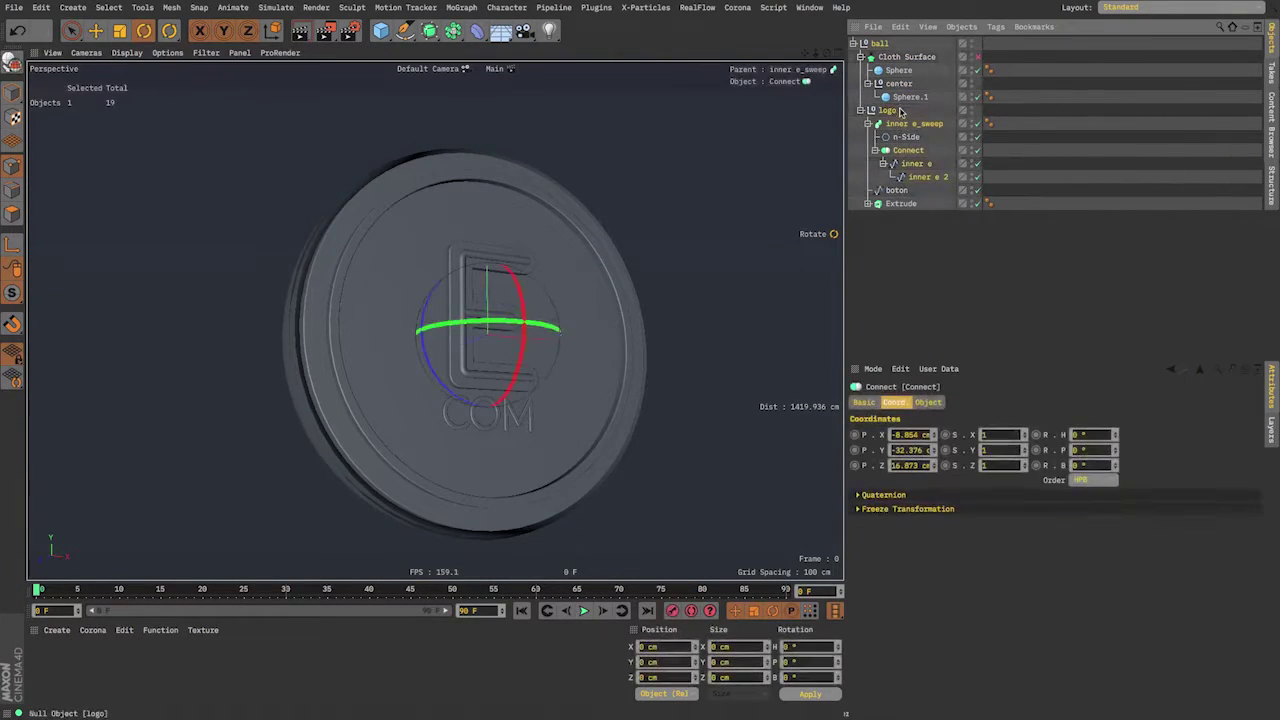
{"action": "left_click", "coordinate": [900, 118]}
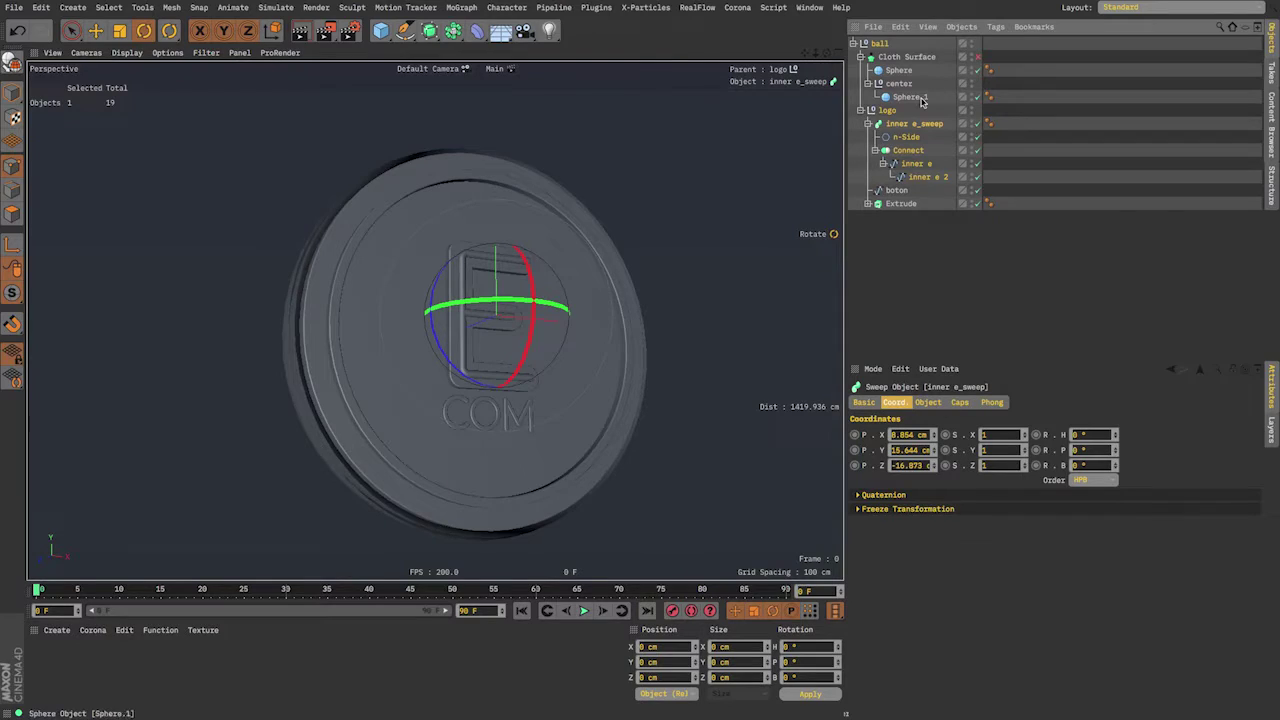
{"action": "left_click", "coordinate": [927, 97]}
{"action": "left_click", "coordinate": [904, 138]}
{"action": "left_click", "coordinate": [904, 152]}
{"action": "left_click", "coordinate": [906, 166]}
{"action": "left_click", "coordinate": [925, 181]}
{"action": "left_click", "coordinate": [915, 166]}
{"action": "left_click", "coordinate": [923, 191]}
{"action": "left_click", "coordinate": [920, 179]}
{"action": "left_click", "coordinate": [916, 165]}
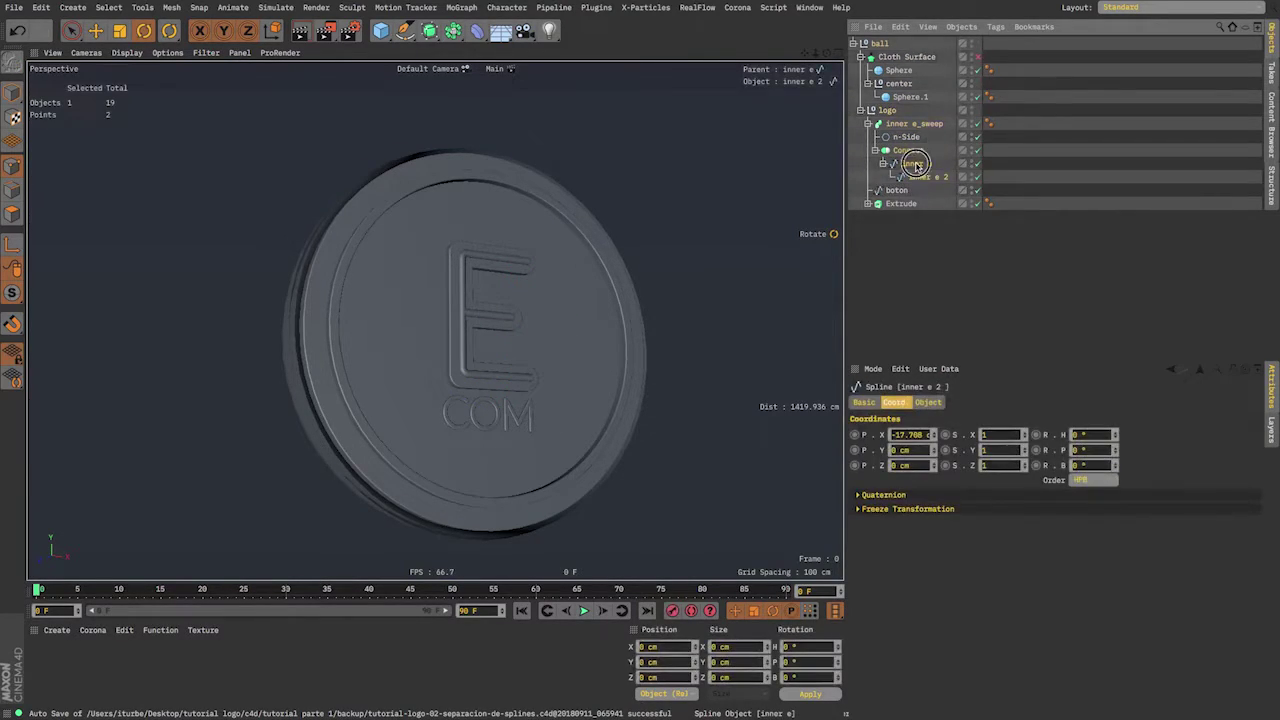
- Temporarily disable the Connect object to inspect the two separate letter E splines, and re-enable it
{"action": "left_click", "coordinate": [977, 151]}
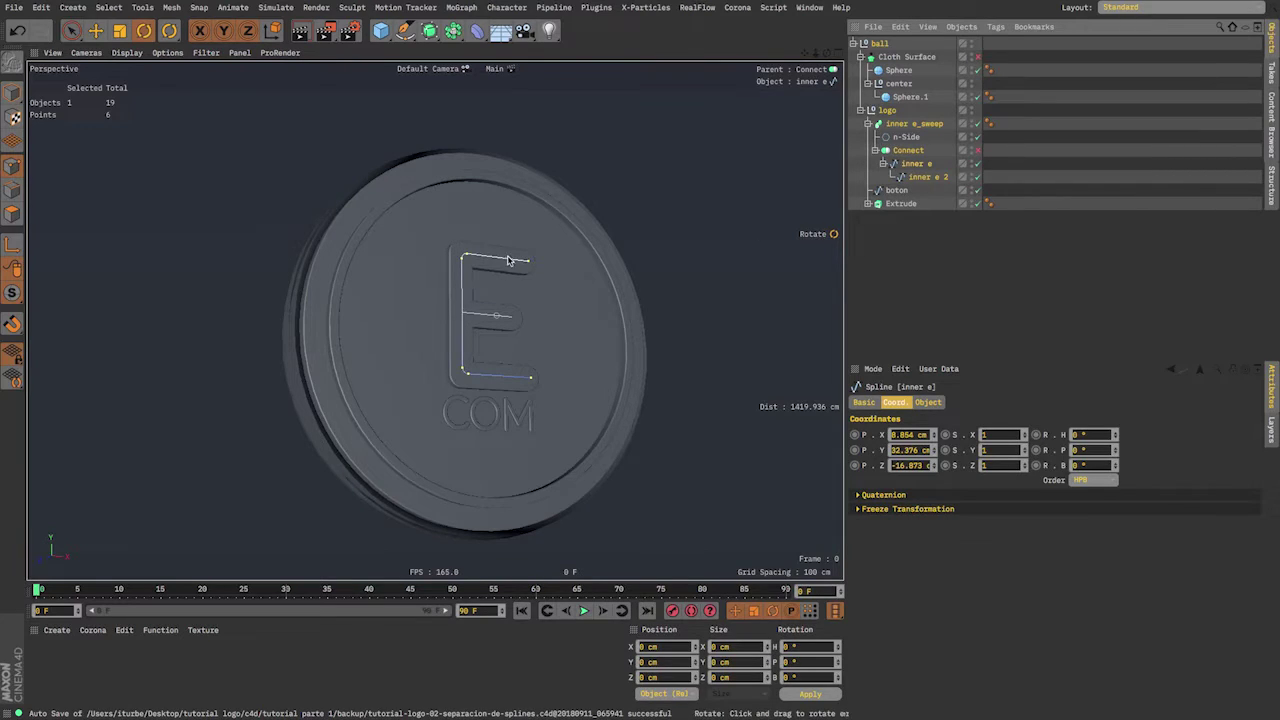
{"action": "left_click_drag", "start_coordinate": [508, 261], "coordinate": [470, 259], "text": "alt"}
{"action": "right_click_drag", "start_coordinate": [477, 258], "coordinate": [612, 275], "text": "alt"}
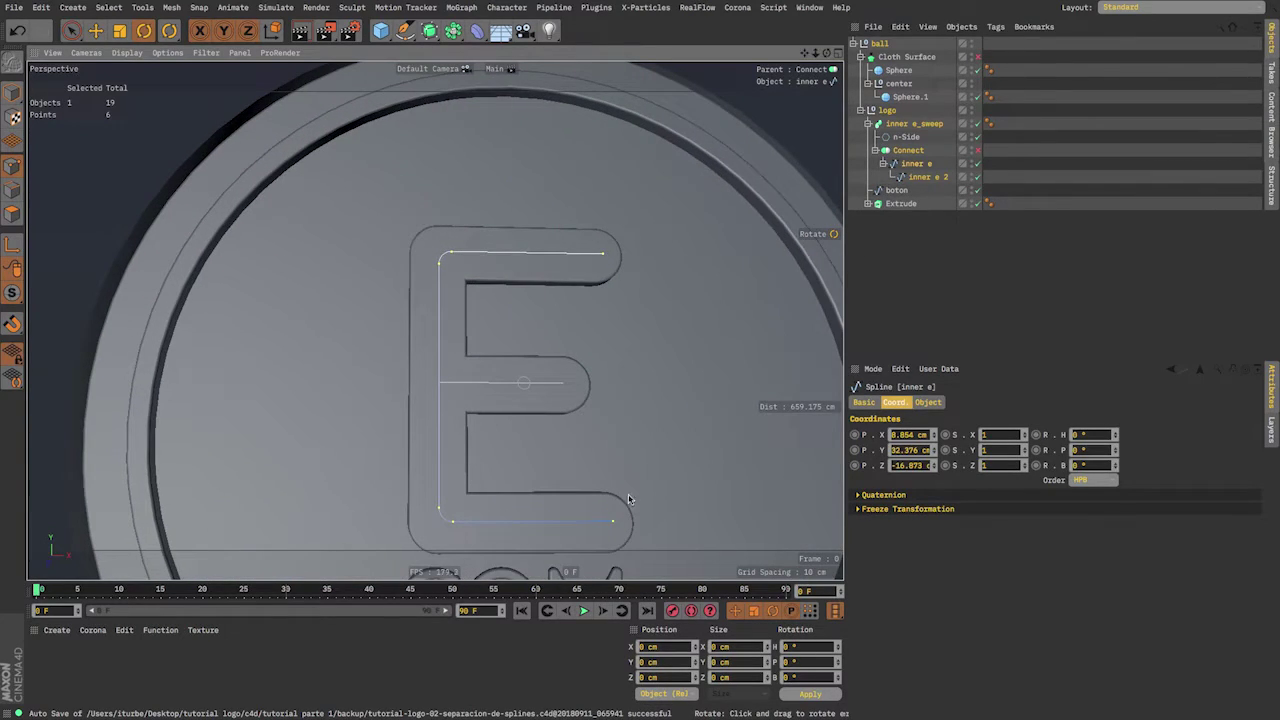
{"action": "left_click", "coordinate": [912, 150]}
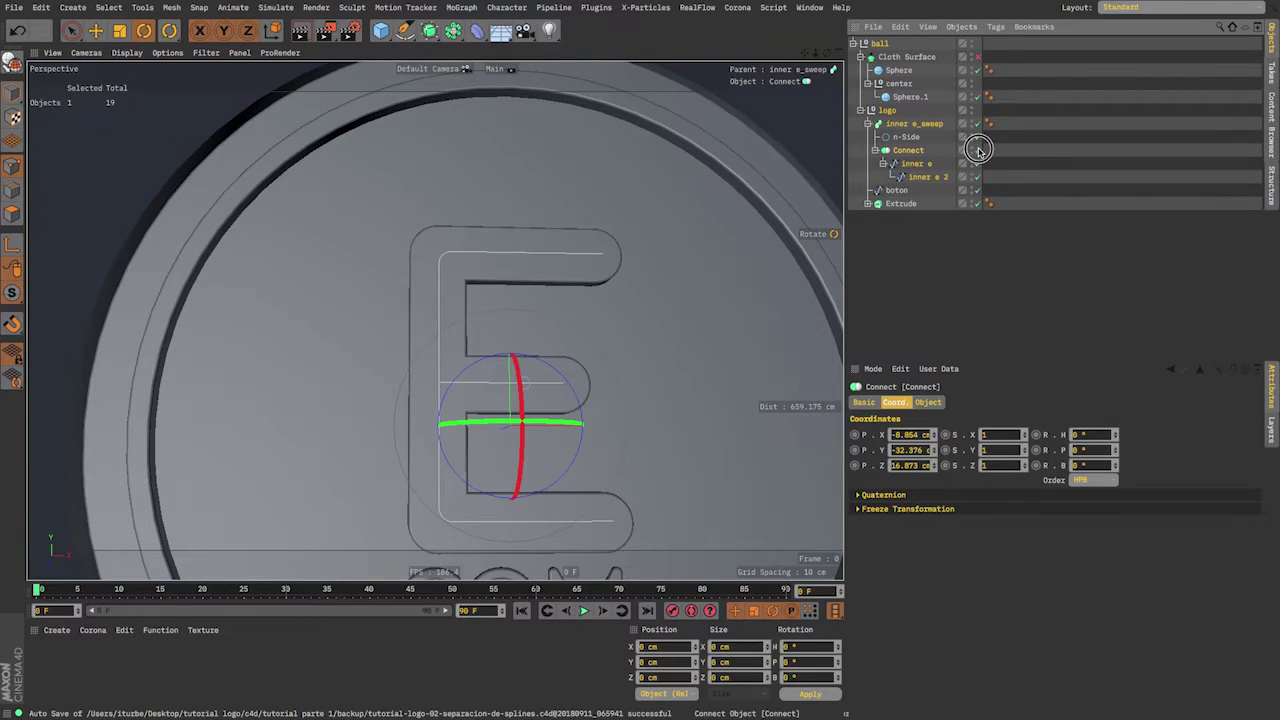
{"action": "left_click", "coordinate": [977, 151]}
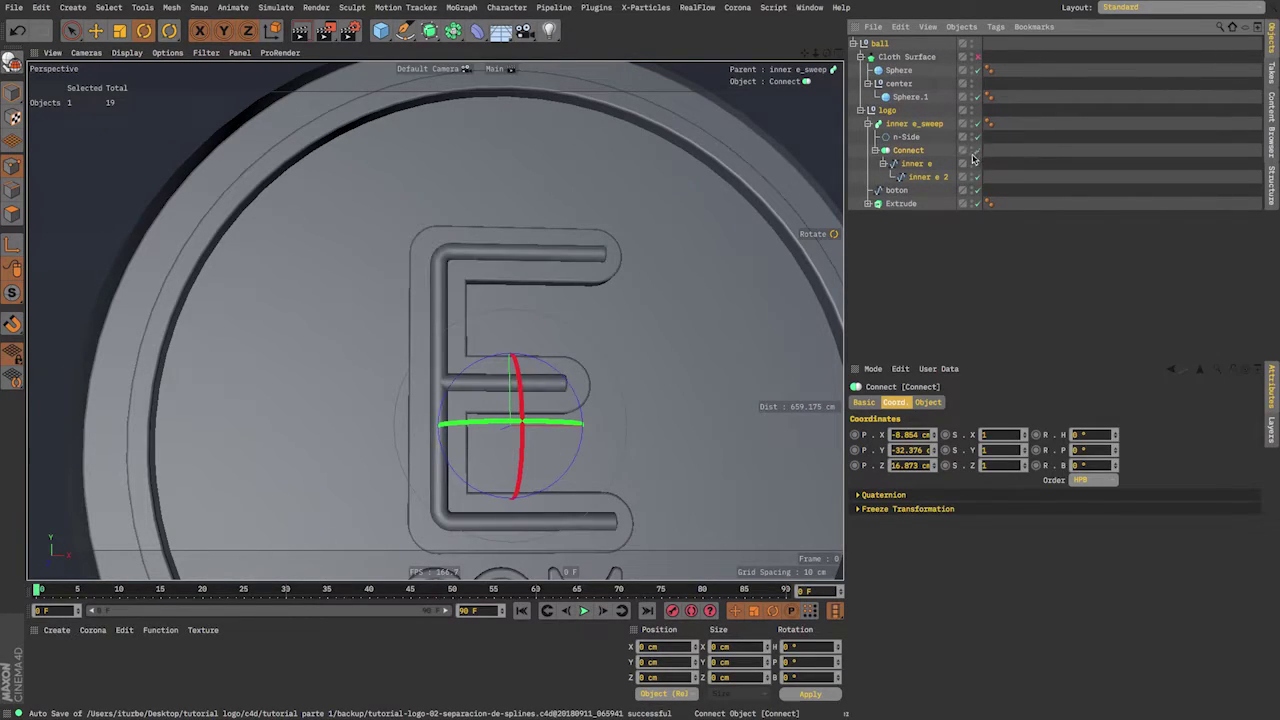
- Inspect the inner e_sweep tube inside the recessed letter E from another angle
{"action": "left_click", "coordinate": [910, 125]}
{"action": "middle_click_drag", "start_coordinate": [407, 390], "coordinate": [434, 320], "text": "alt"}
{"action": "left_click_drag", "start_coordinate": [434, 320], "coordinate": [640, 325], "text": "alt"}
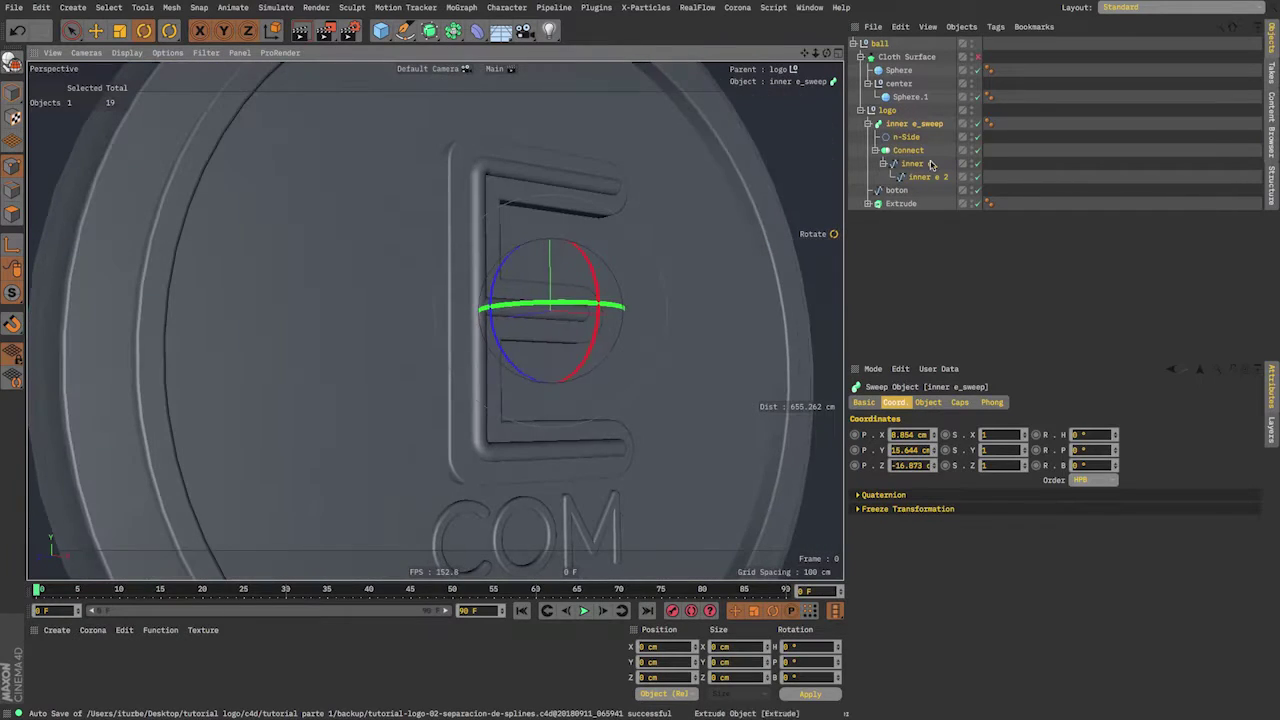
{"action": "left_click", "coordinate": [914, 125]}
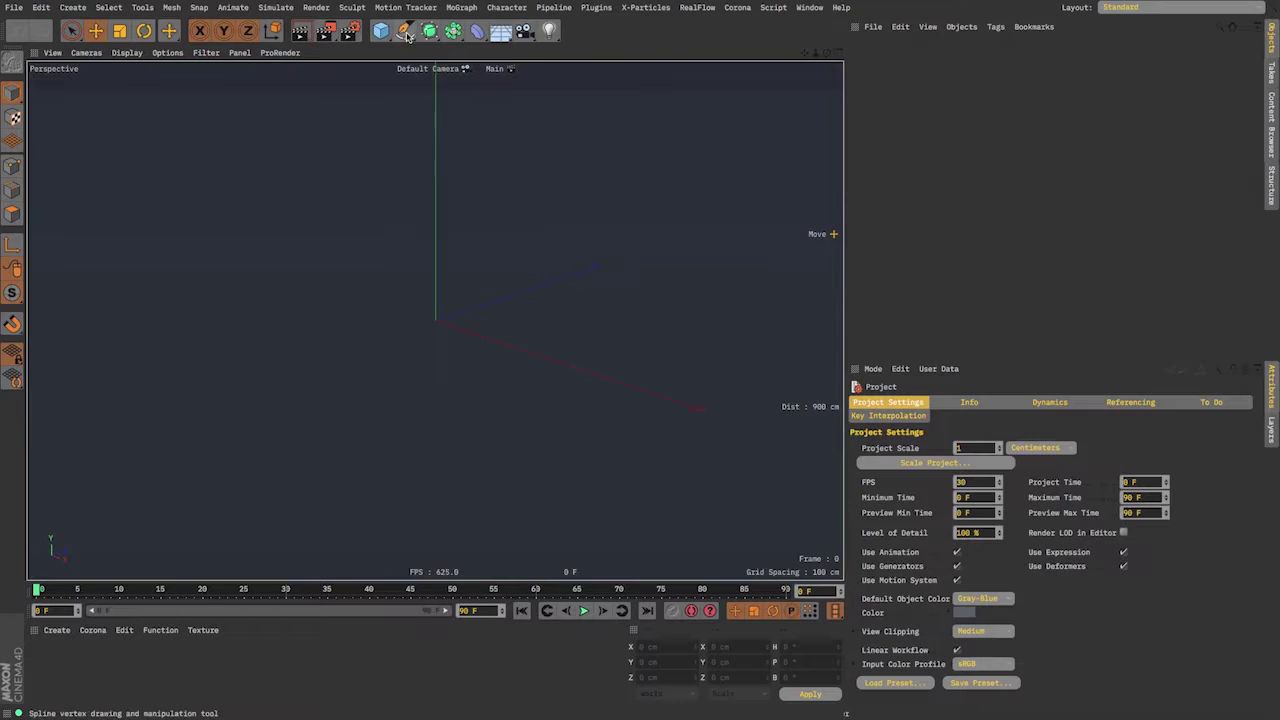
- Add a Cycloid spline to the empty project as the path for a sweep example
{"action": "left_click", "coordinate": [405, 30]}
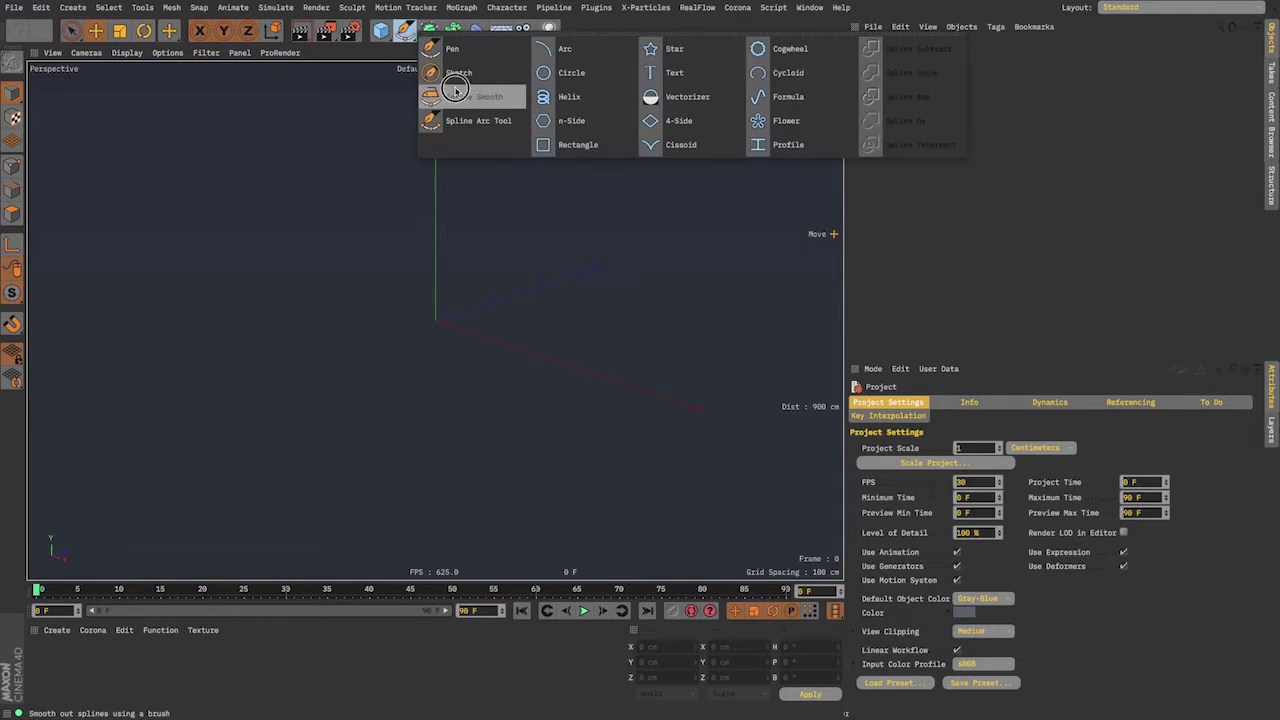
{"action": "left_click", "coordinate": [776, 78]}
{"action": "middle_click_drag", "start_coordinate": [492, 313], "coordinate": [449, 380], "text": "alt"}
{"action": "left_click_drag", "start_coordinate": [449, 380], "coordinate": [557, 320], "text": "alt"}
{"action": "scroll", "coordinate": [532, 306], "scroll_direction": "up", "scroll_amount": 4}
{"action": "middle_click_drag", "start_coordinate": [532, 306], "coordinate": [530, 255], "text": "alt"}
{"action": "mouse_move", "coordinate": [530, 255]}
{"action": "left_mouse_down", "text": "alt"}
{"action": "mouse_move", "coordinate": [520, 234]}
{"action": "mouse_move", "coordinate": [532, 230]}
{"action": "left_mouse_up", "text": "alt"}
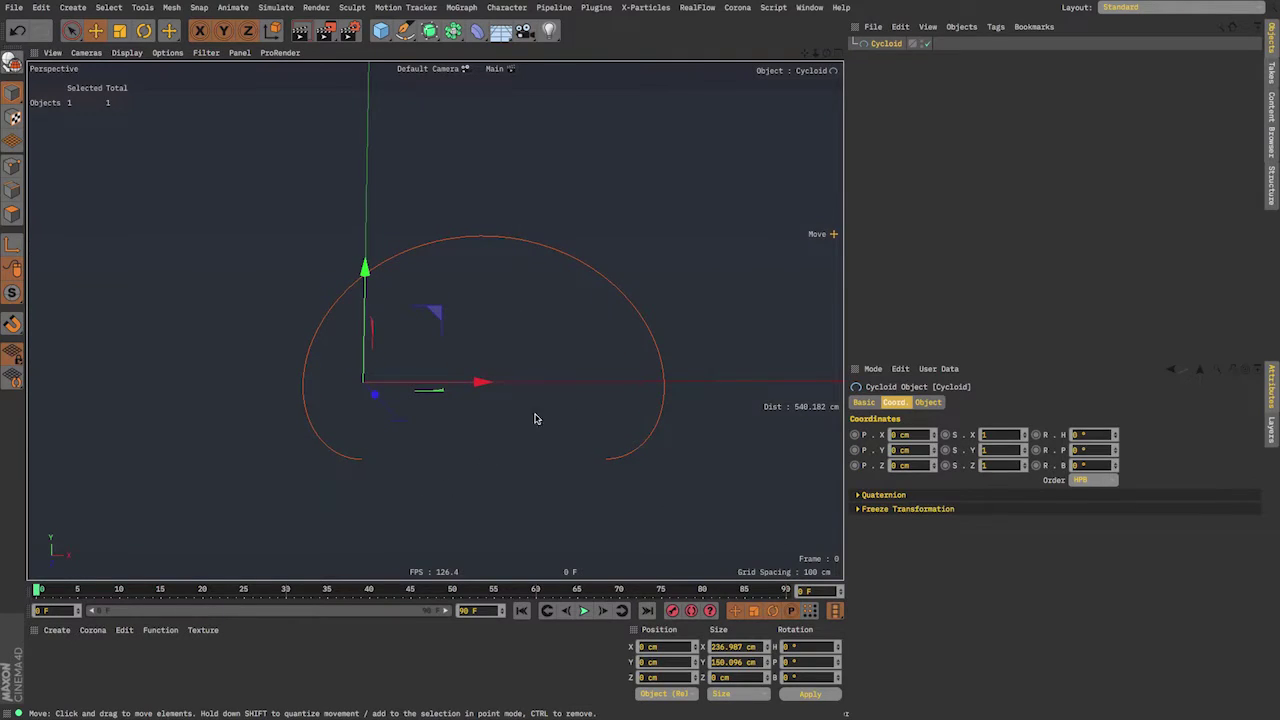
- Add a Sweep generator and nest the Cycloid inside it
{"action": "left_click", "coordinate": [424, 29]}
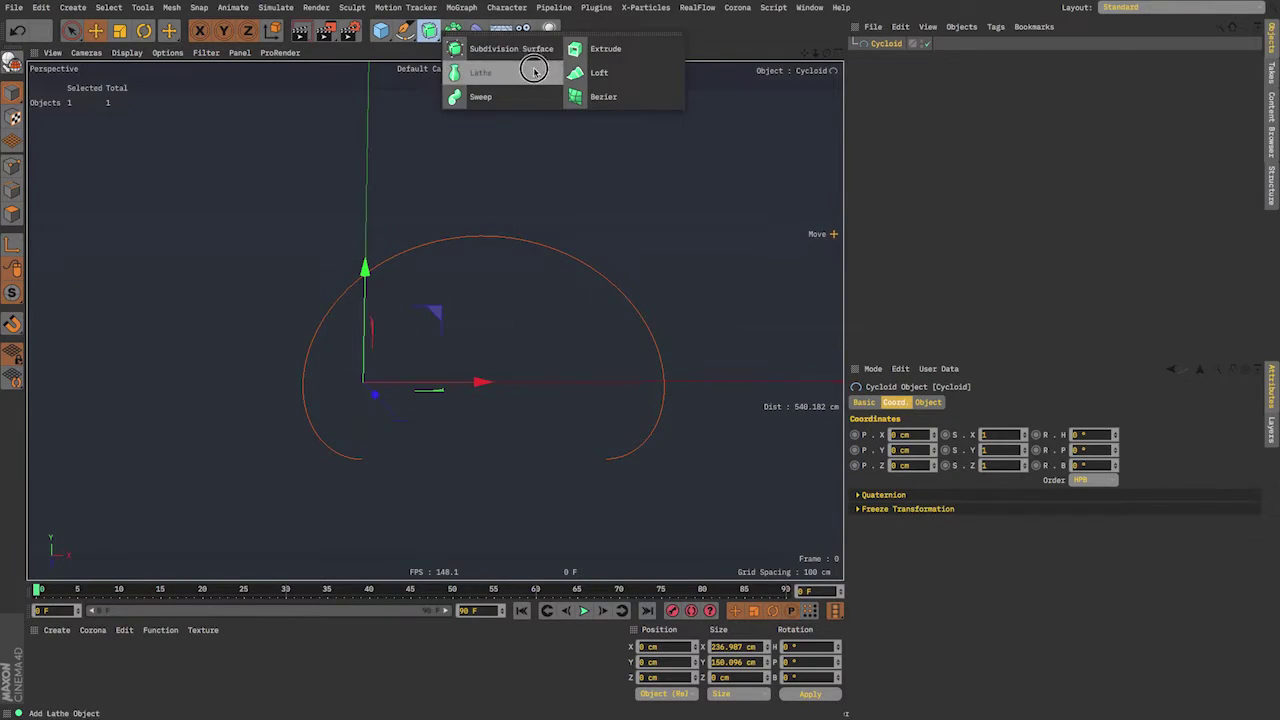
{"action": "left_click", "coordinate": [492, 99]}
{"action": "left_click_drag", "start_coordinate": [884, 58], "coordinate": [881, 46]}
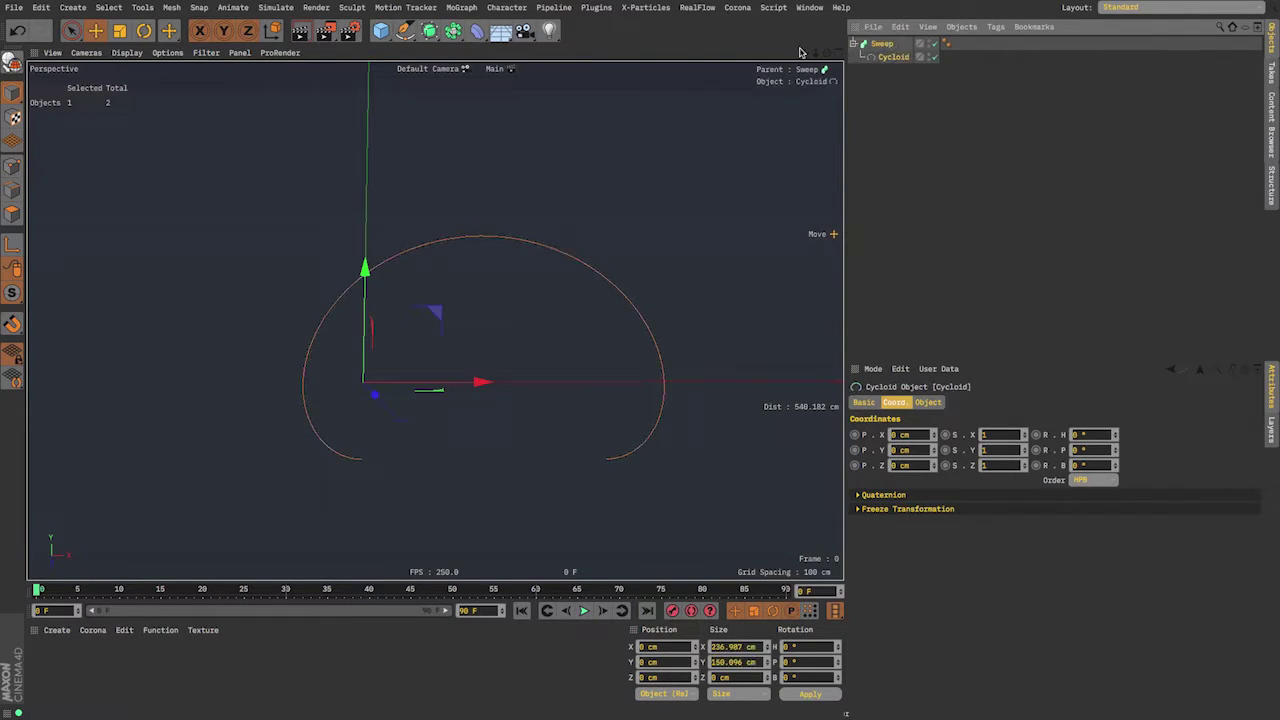
- Add a Circle spline as the sweep profile and scale it down to 78 cm across
{"action": "left_click", "coordinate": [381, 30]}
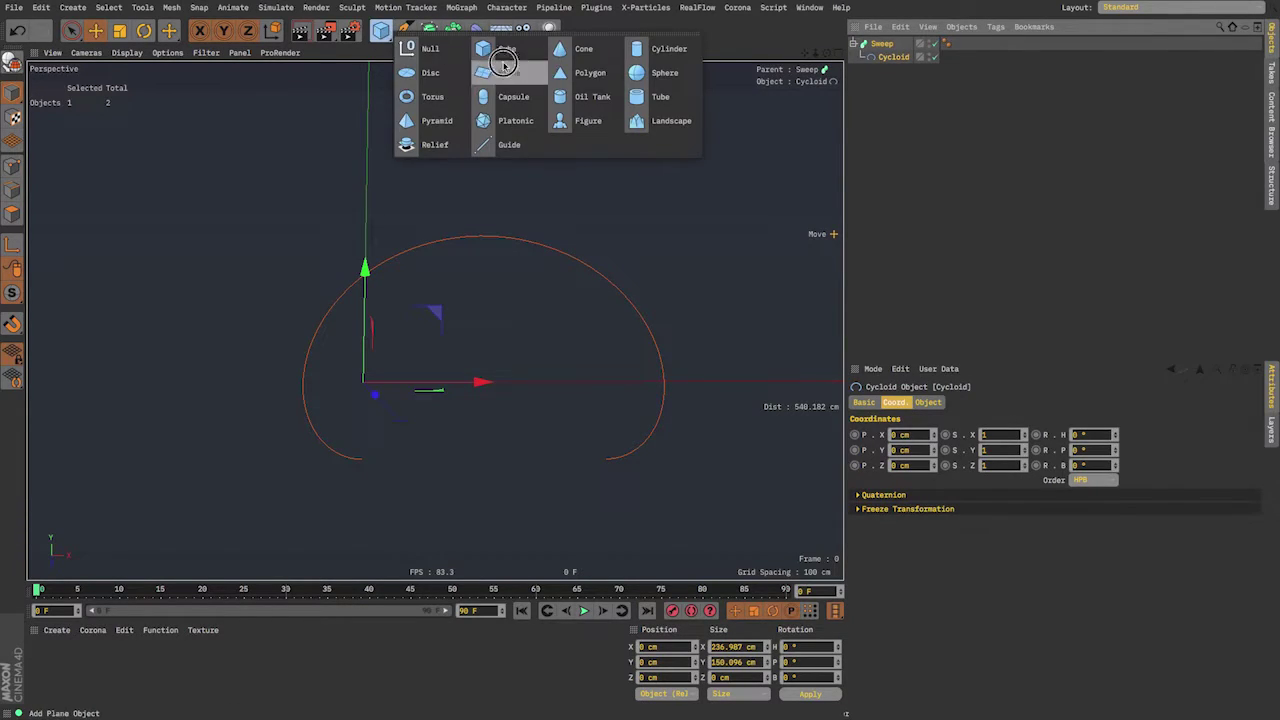
{"action": "left_click", "coordinate": [404, 29]}
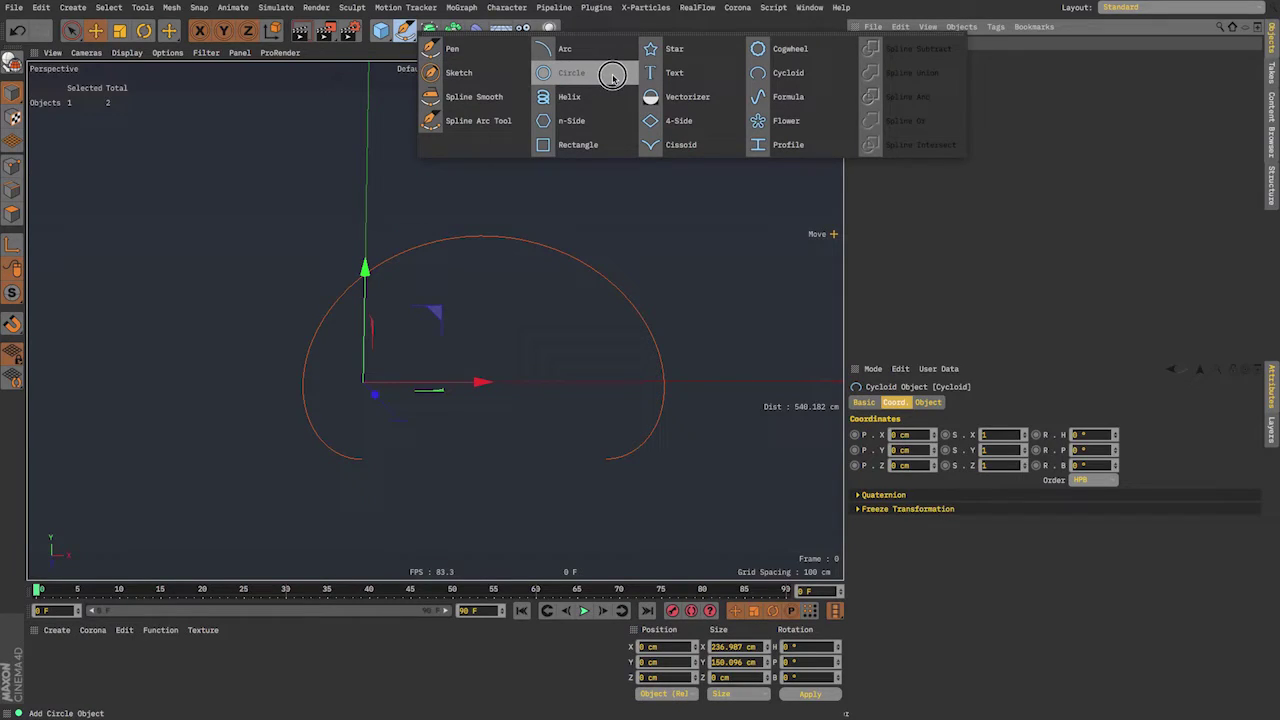
{"action": "left_click", "coordinate": [612, 77]}
{"action": "key", "text": "t"}
{"action": "left_click_drag", "start_coordinate": [754, 234], "coordinate": [460, 345]}
- Set the circle's plane to XZ
{"action": "left_click", "coordinate": [887, 44]}
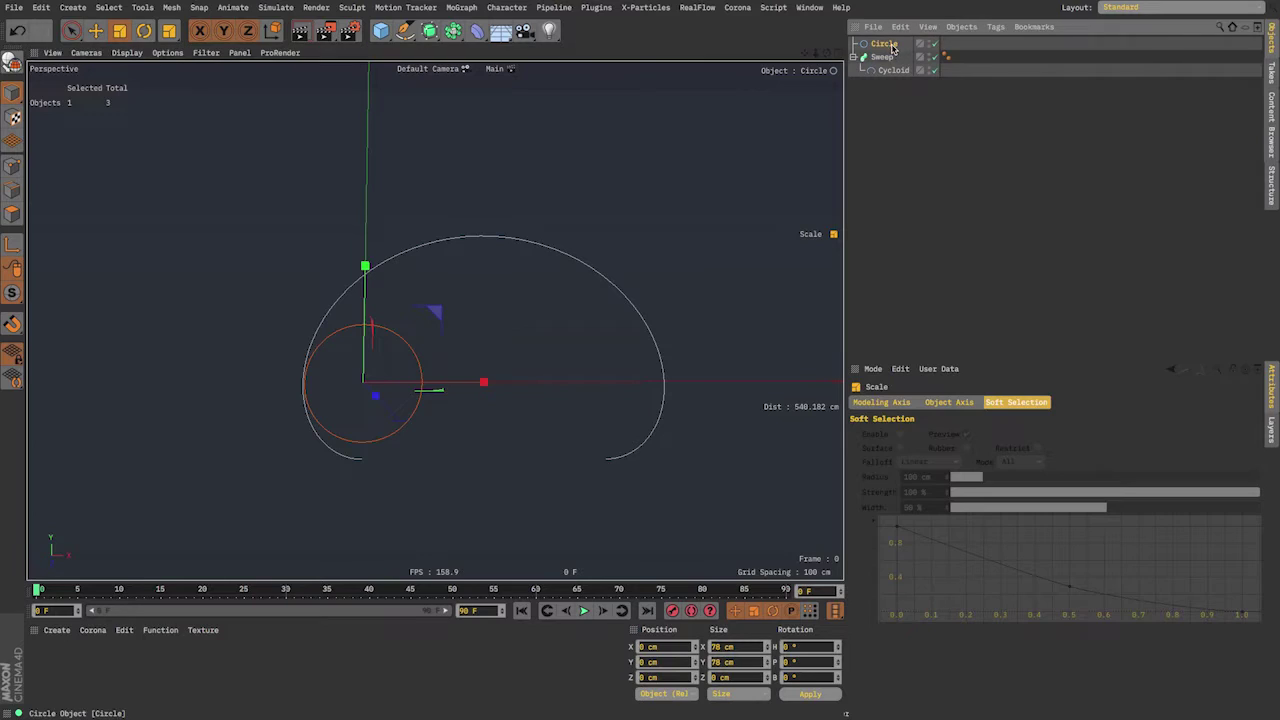
{"action": "left_click", "coordinate": [932, 403]}
{"action": "left_click", "coordinate": [985, 514]}
{"action": "left_click", "coordinate": [980, 561]}
- Move the circle down to the cycloid's lower end at Y about -50.6 cm and nest it above the Cycloid in the Sweep
{"action": "left_click_drag", "start_coordinate": [440, 404], "coordinate": [455, 414], "text": "alt"}
{"action": "left_click_drag", "start_coordinate": [372, 430], "coordinate": [388, 464], "text": "alt"}
{"action": "key", "text": "space"}
{"action": "left_click_drag", "start_coordinate": [363, 275], "coordinate": [380, 345]}
{"action": "mouse_move", "coordinate": [371, 457]}
{"action": "left_mouse_down", "text": "alt"}
{"action": "mouse_move", "coordinate": [363, 426]}
{"action": "mouse_move", "coordinate": [332, 439]}
{"action": "mouse_move", "coordinate": [363, 460]}
{"action": "left_mouse_up", "text": "alt"}
{"action": "key", "text": "ctrl+z"}
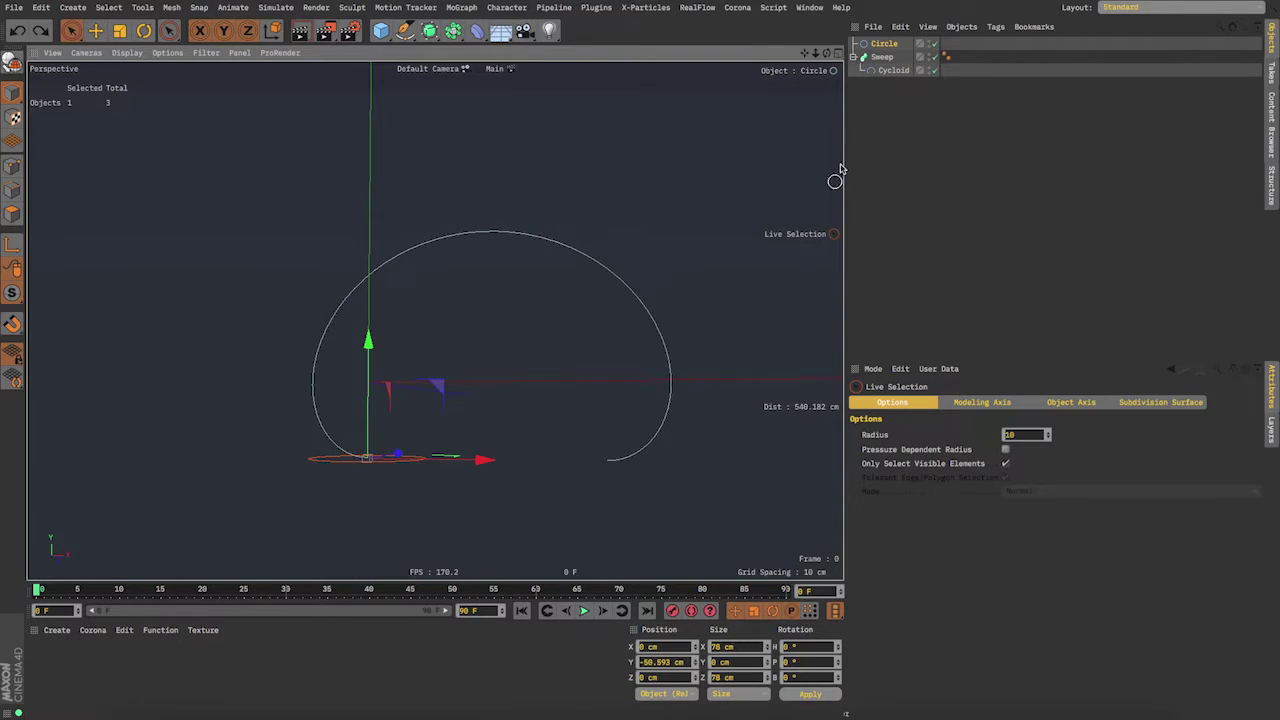
{"action": "left_click_drag", "start_coordinate": [886, 45], "coordinate": [886, 62]}
{"action": "left_click_drag", "start_coordinate": [600, 326], "coordinate": [654, 330], "text": "alt"}
- Compare the XZ and ZY planes for the circle profile, and set its plane to XY
{"action": "left_click", "coordinate": [993, 510]}
{"action": "left_click", "coordinate": [995, 552]}
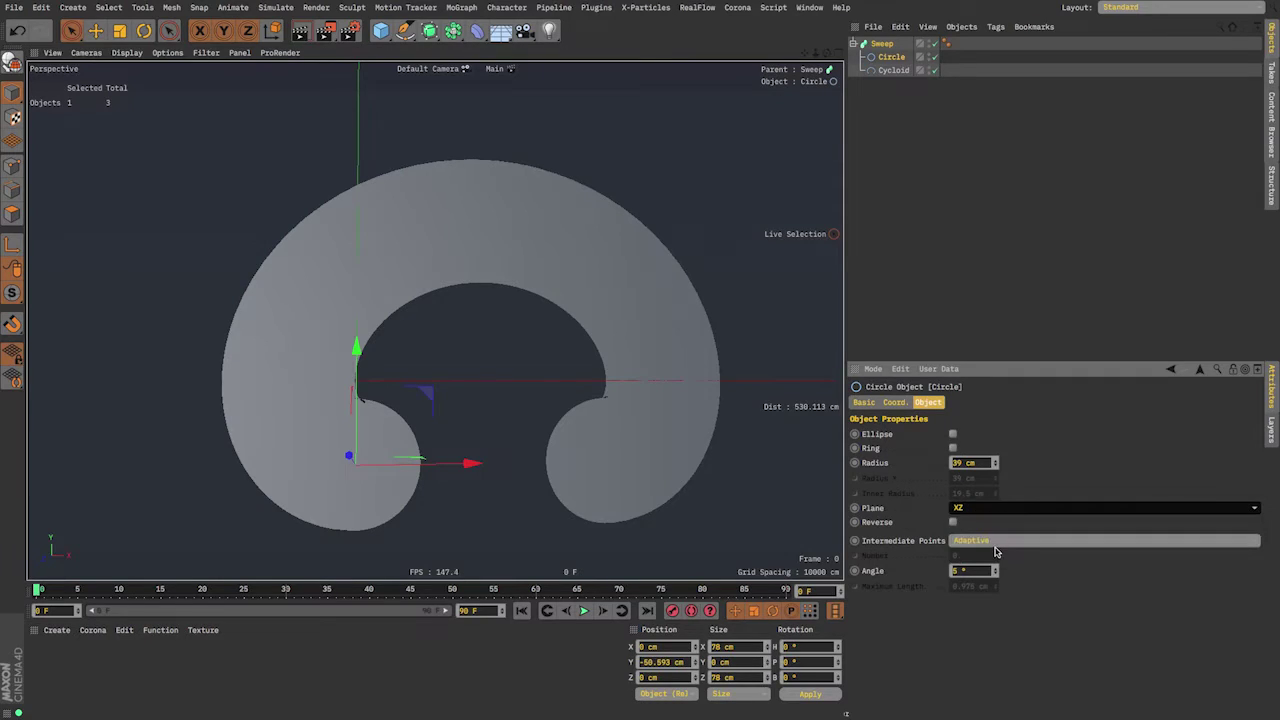
{"action": "left_click", "coordinate": [986, 510]}
{"action": "left_click", "coordinate": [984, 530]}
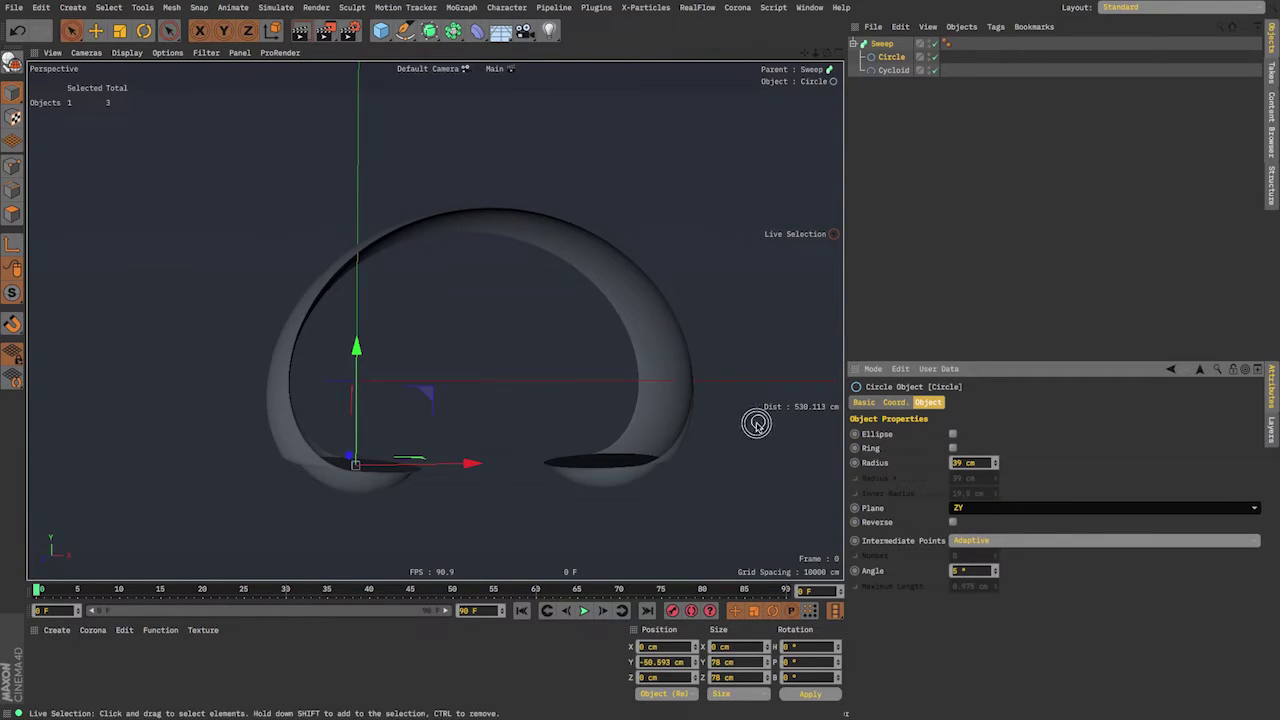
{"action": "left_click", "coordinate": [985, 511]}
{"action": "left_click", "coordinate": [984, 525]}
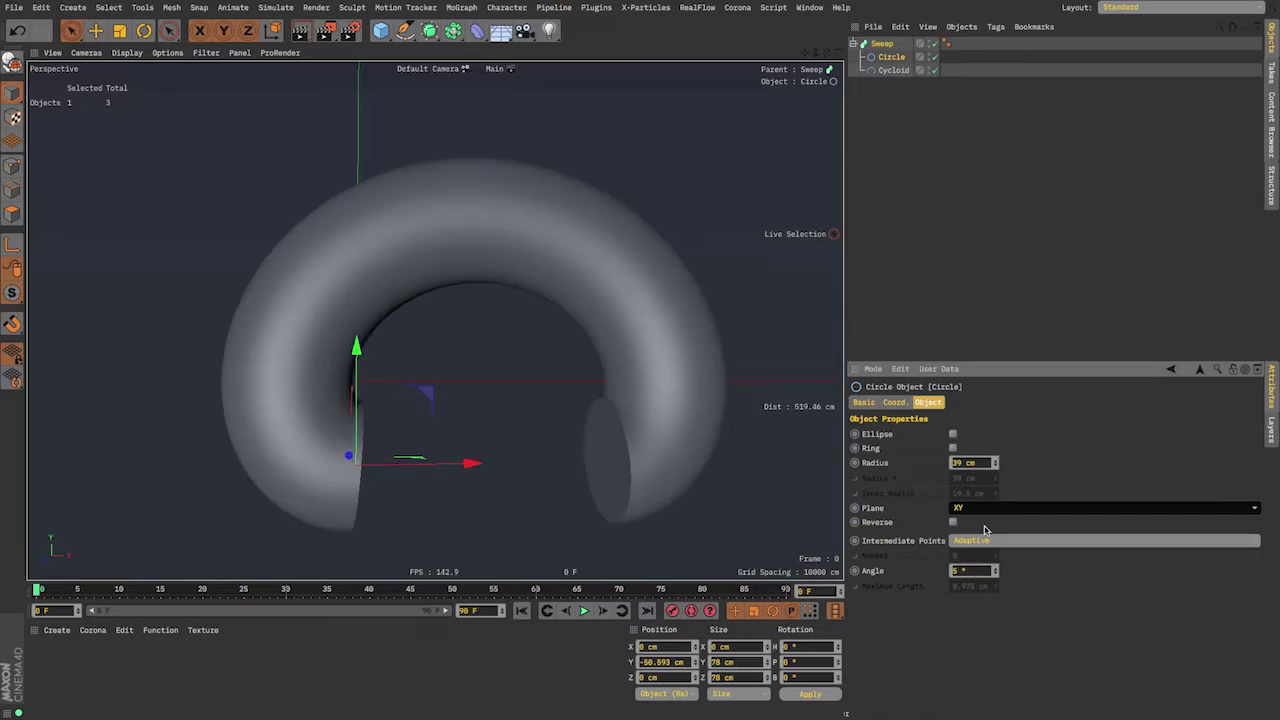
- Scale the circle profile down to about 26.3 cm across to make the swept tube thinner
{"action": "left_click_drag", "start_coordinate": [434, 321], "coordinate": [483, 345], "text": "alt"}
{"action": "left_click_drag", "start_coordinate": [394, 253], "coordinate": [308, 536], "text": "alt"}
{"action": "left_click", "coordinate": [890, 57]}
{"action": "key", "text": "t"}
{"action": "left_click_drag", "start_coordinate": [407, 308], "coordinate": [303, 385], "text": "alt"}
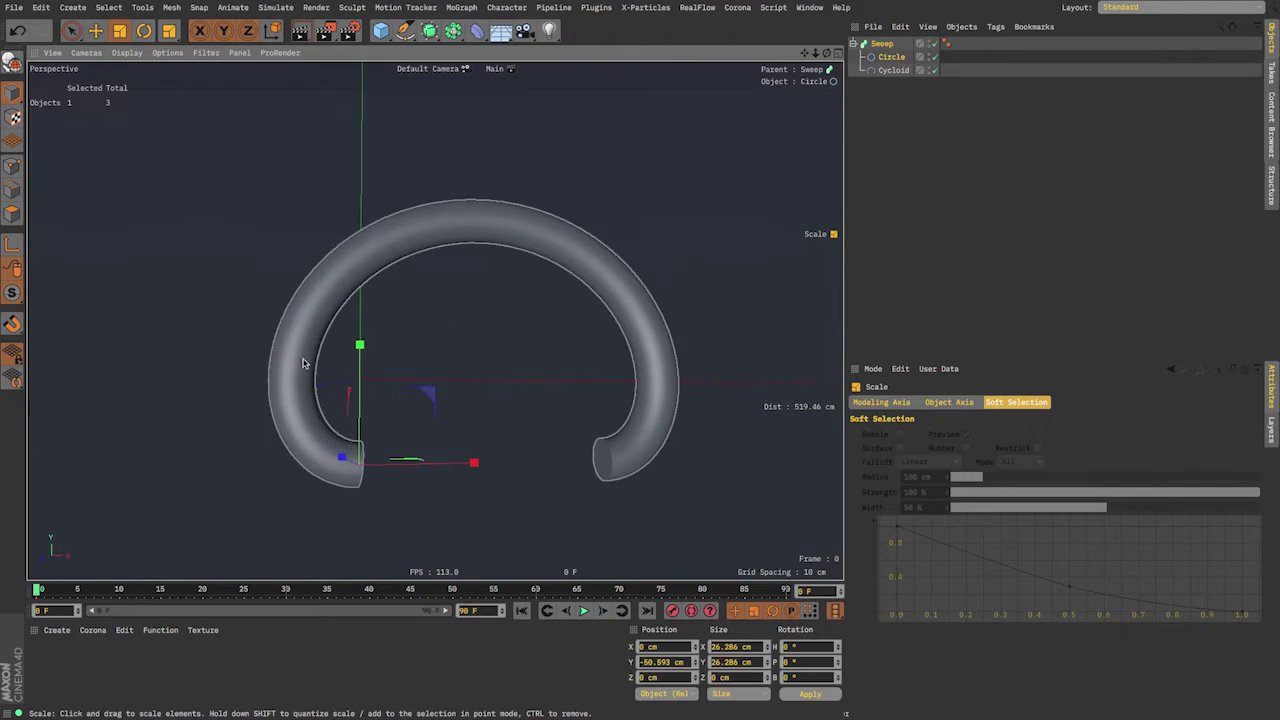
- Close the cycloid sweep example project and return to the E on the logo ball
{"action": "key", "text": "super+w"}
{"action": "left_click", "coordinate": [604, 236]}
{"action": "left_click_drag", "start_coordinate": [434, 319], "coordinate": [834, 201], "text": "alt"}
- Inspect the inner e and inner e 2 splines and their parent Connect object, and collapse the Connect hierarchy
{"action": "left_click", "coordinate": [916, 178]}
{"action": "left_click", "coordinate": [916, 165]}
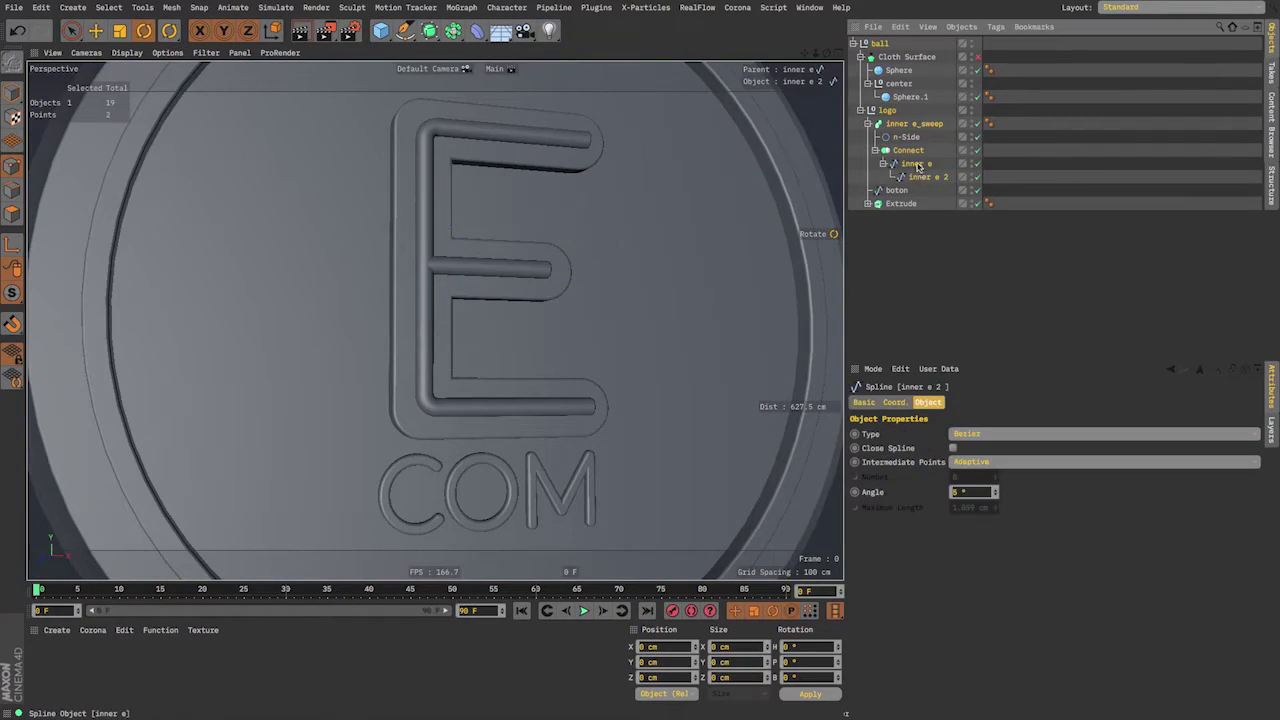
{"action": "left_click", "coordinate": [913, 153]}
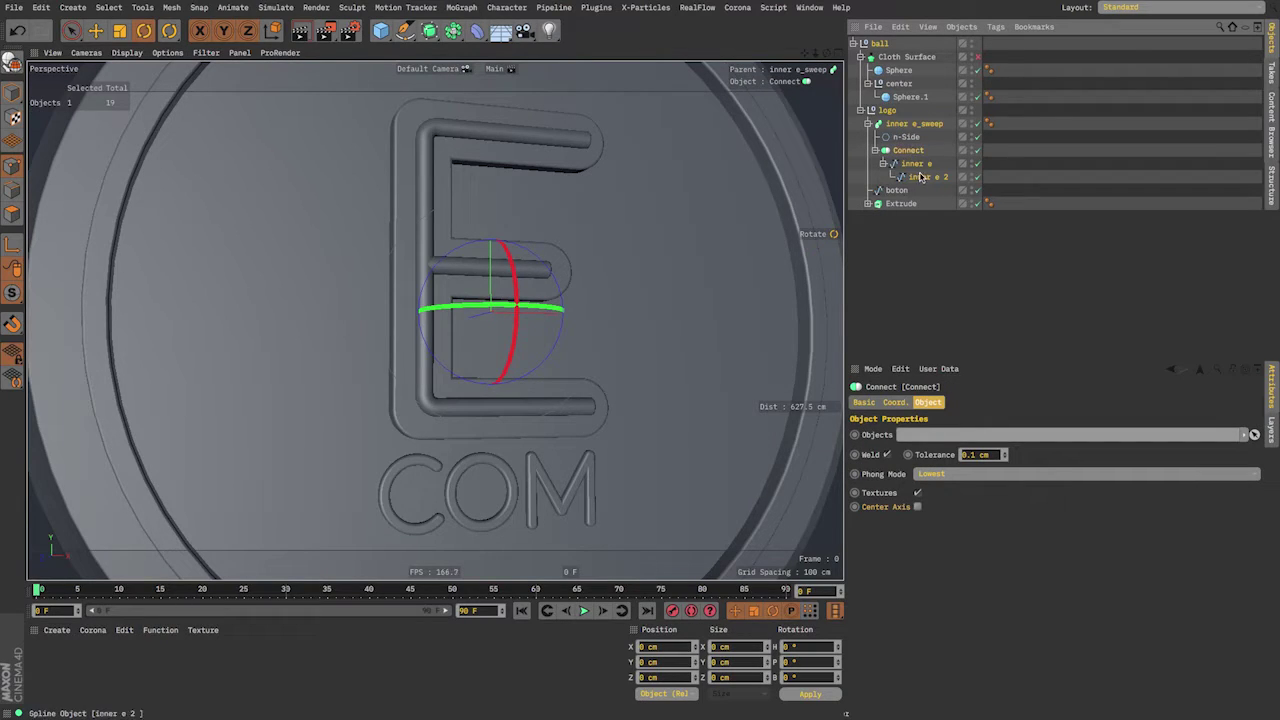
{"action": "left_click", "coordinate": [924, 178]}
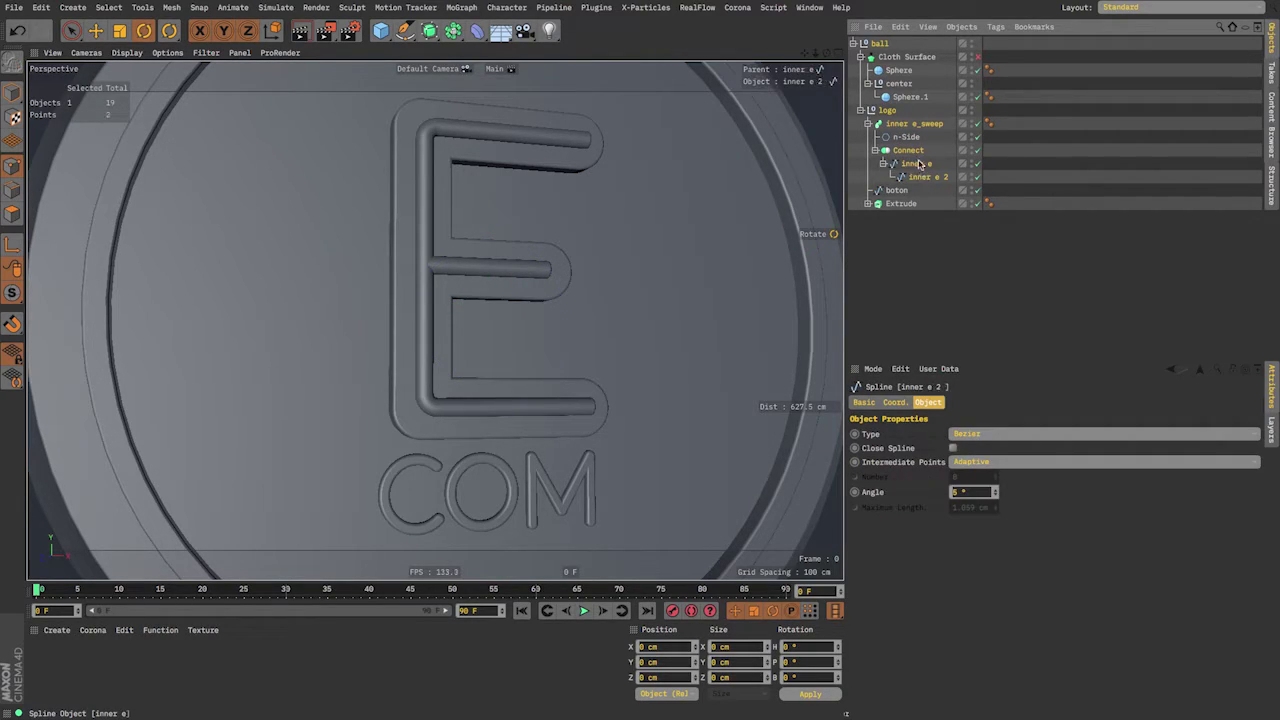
{"action": "left_click", "coordinate": [913, 153]}
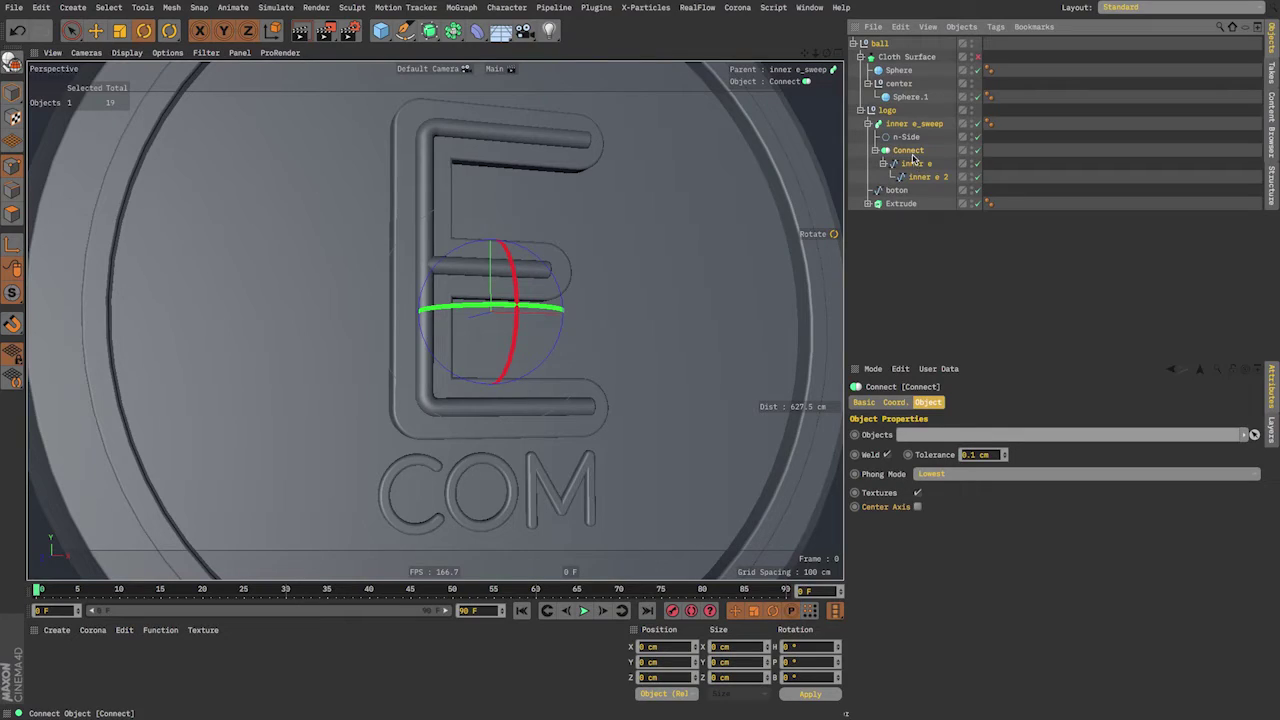
{"action": "left_click", "coordinate": [878, 150]}
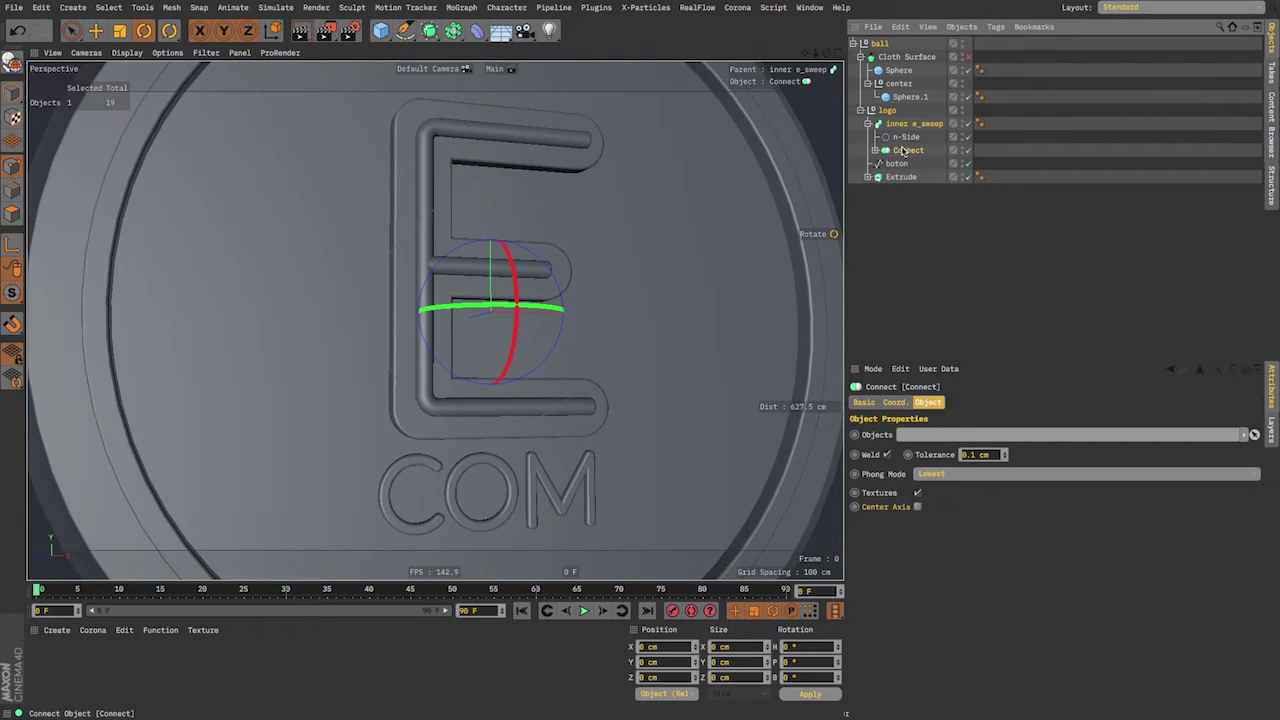
- Inspect the inner e_sweep object with its n-Side profile and Connect path, and collapse the sweep's hierarchy
{"action": "left_click", "coordinate": [906, 124]}
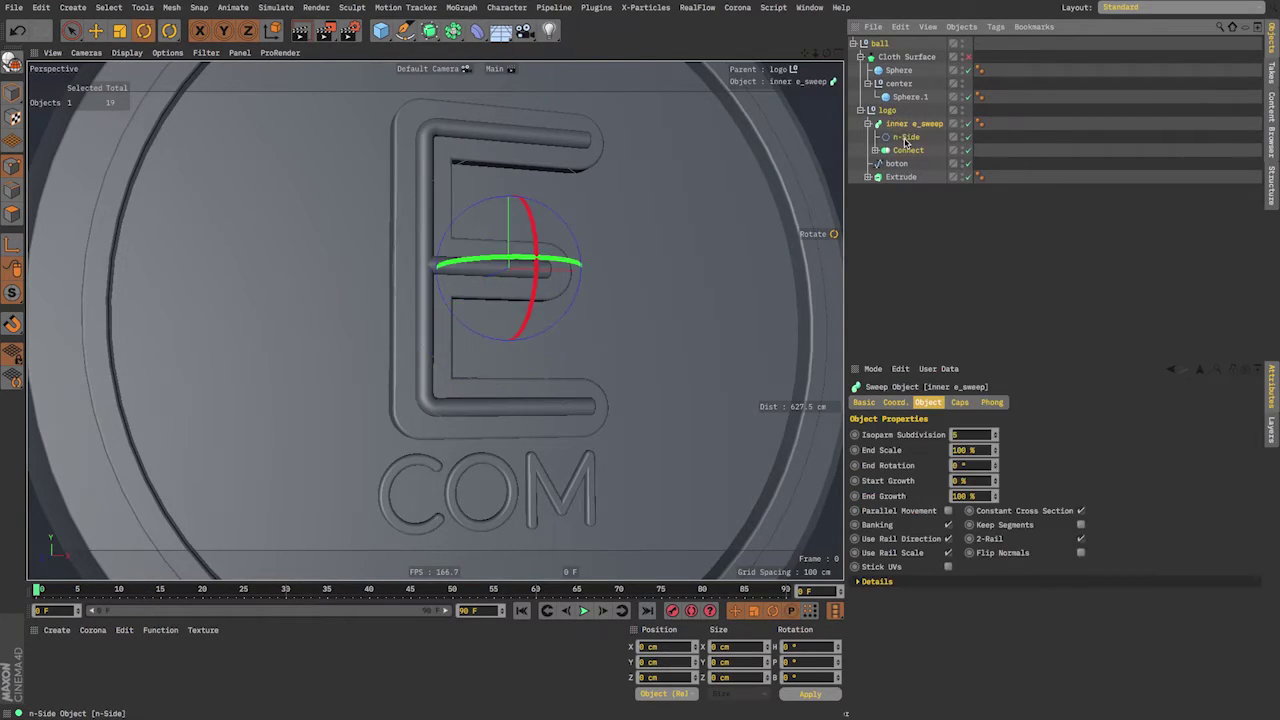
{"action": "left_click", "coordinate": [905, 139]}
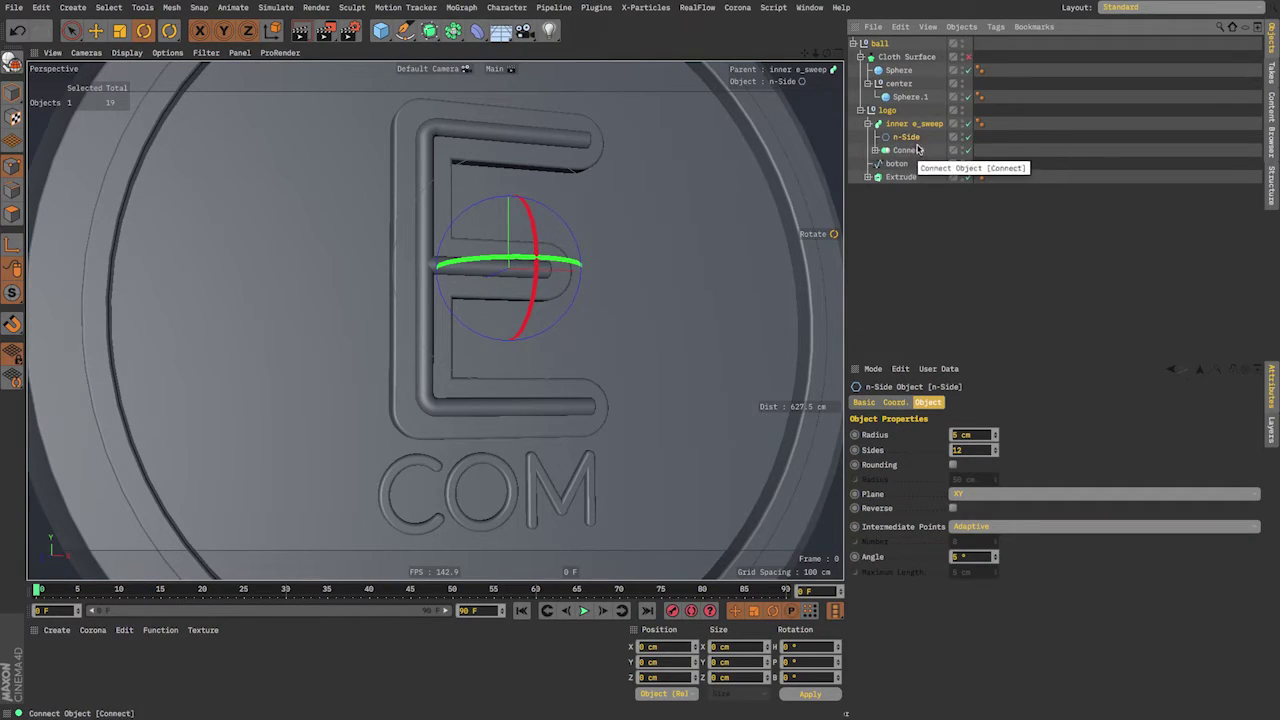
{"action": "left_click", "coordinate": [910, 150]}
{"action": "left_click", "coordinate": [874, 123]}
{"action": "left_click", "coordinate": [867, 124]}
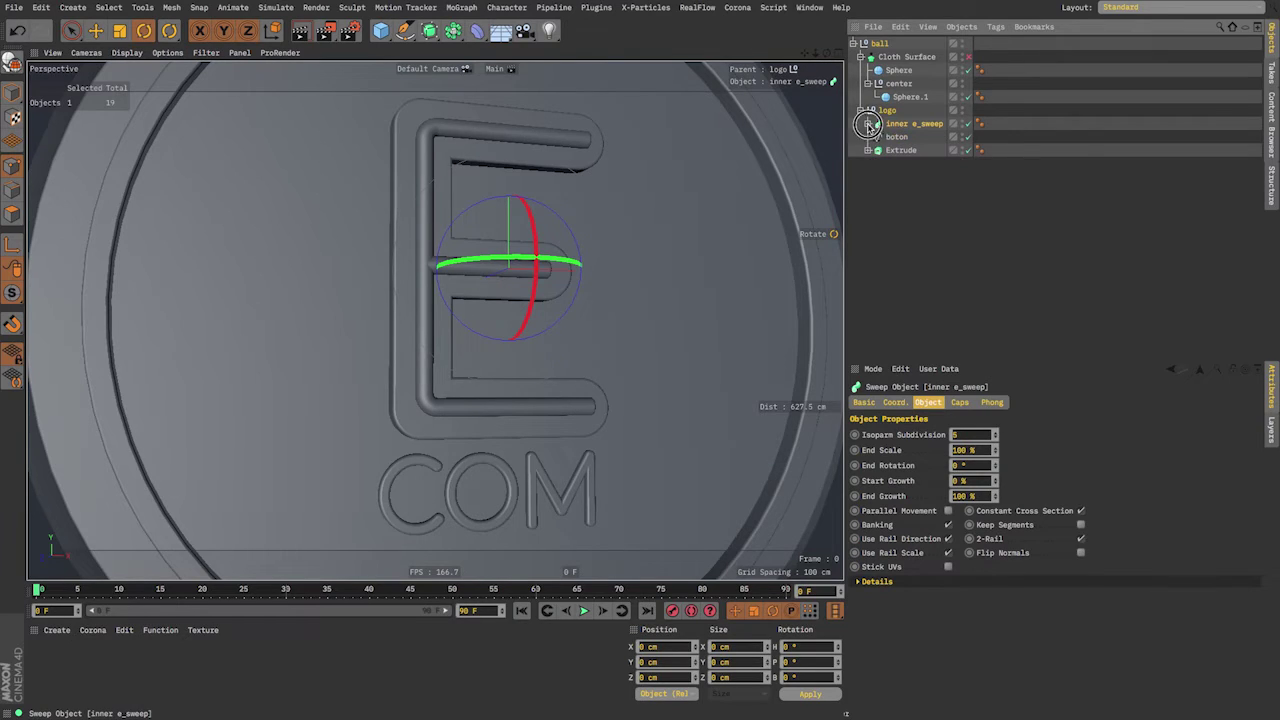
- Select the boton spline, expand the Extrude hierarchy, and examine the whole logo disc from an angle
{"action": "left_click", "coordinate": [891, 138]}
{"action": "left_click_drag", "start_coordinate": [603, 363], "coordinate": [588, 303], "text": "alt"}
{"action": "left_click", "coordinate": [867, 150]}
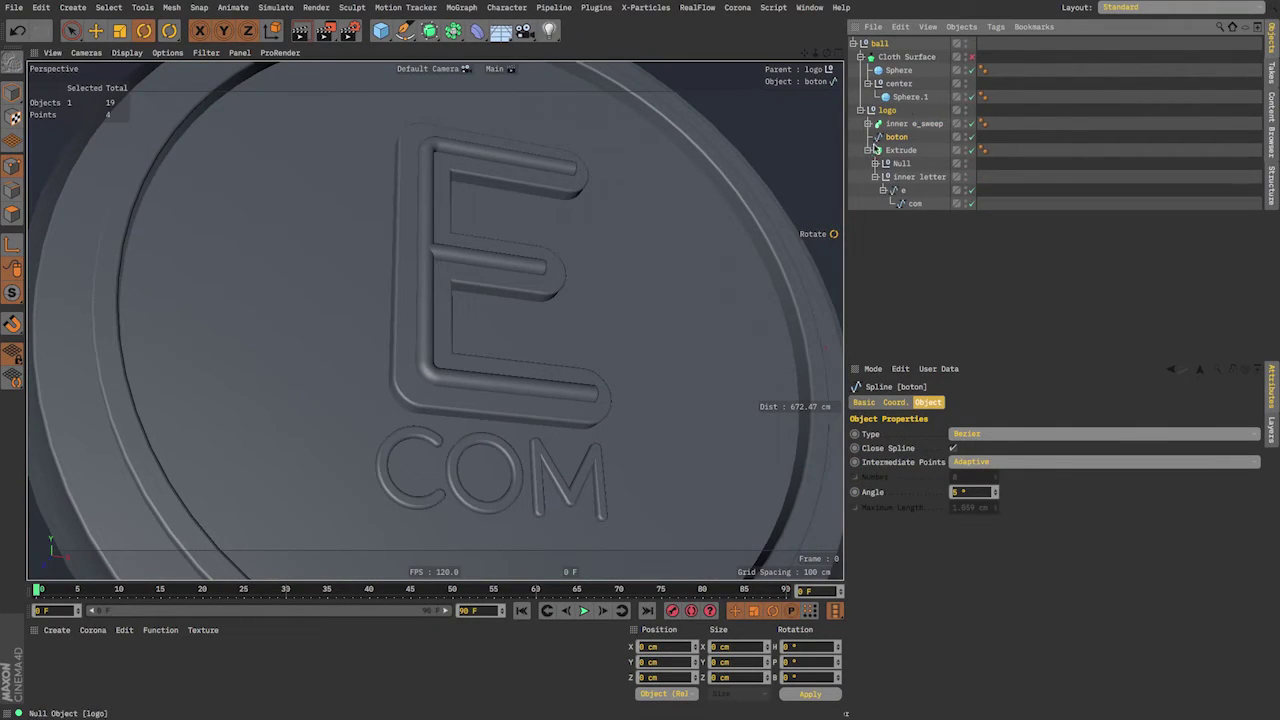
{"action": "mouse_move", "coordinate": [563, 318]}
{"action": "left_mouse_down", "text": "alt"}
{"action": "mouse_move", "coordinate": [561, 346]}
{"action": "mouse_move", "coordinate": [552, 337]}
{"action": "left_mouse_up", "text": "alt"}
{"action": "right_click_drag", "start_coordinate": [552, 337], "coordinate": [509, 331], "text": "alt"}
{"action": "left_click_drag", "start_coordinate": [509, 331], "coordinate": [540, 245], "text": "alt"}
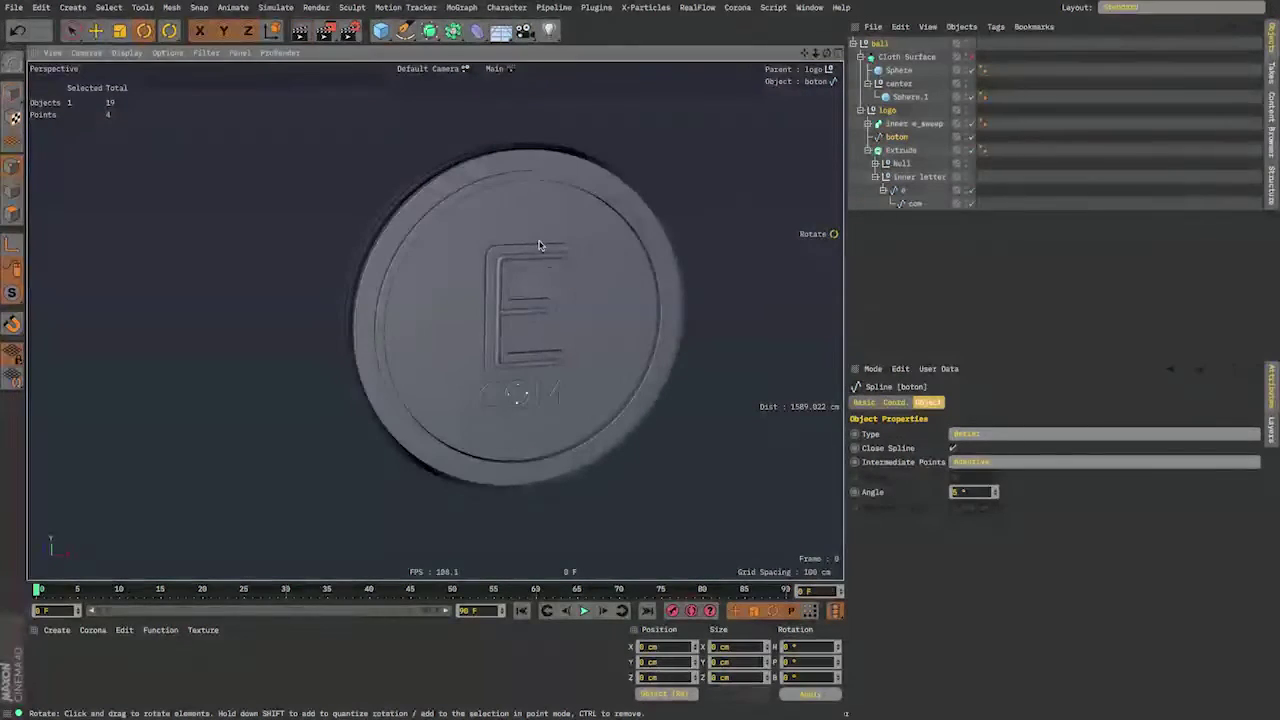
- Switch to the open cloner set-up project and scrub the animation to frame 270
{"action": "key", "text": "v"}
{"action": "mouse_move", "coordinate": [536, 444]}
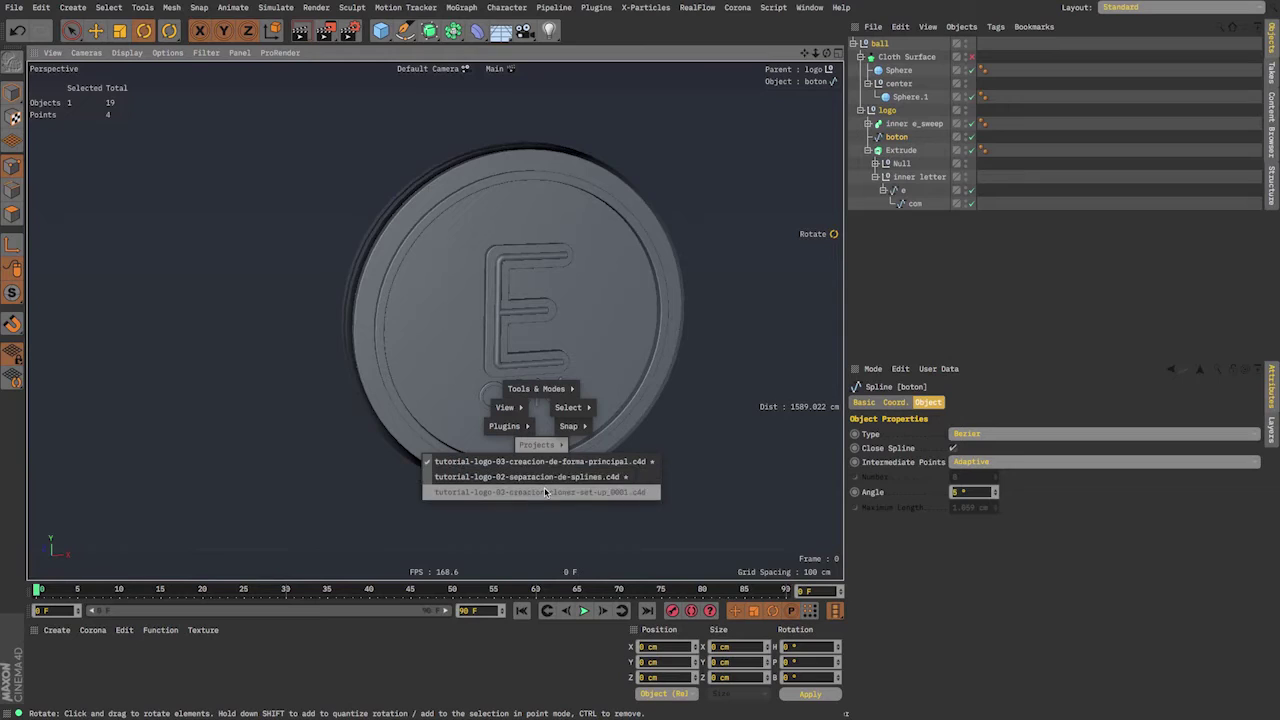
{"action": "left_click", "coordinate": [546, 492]}
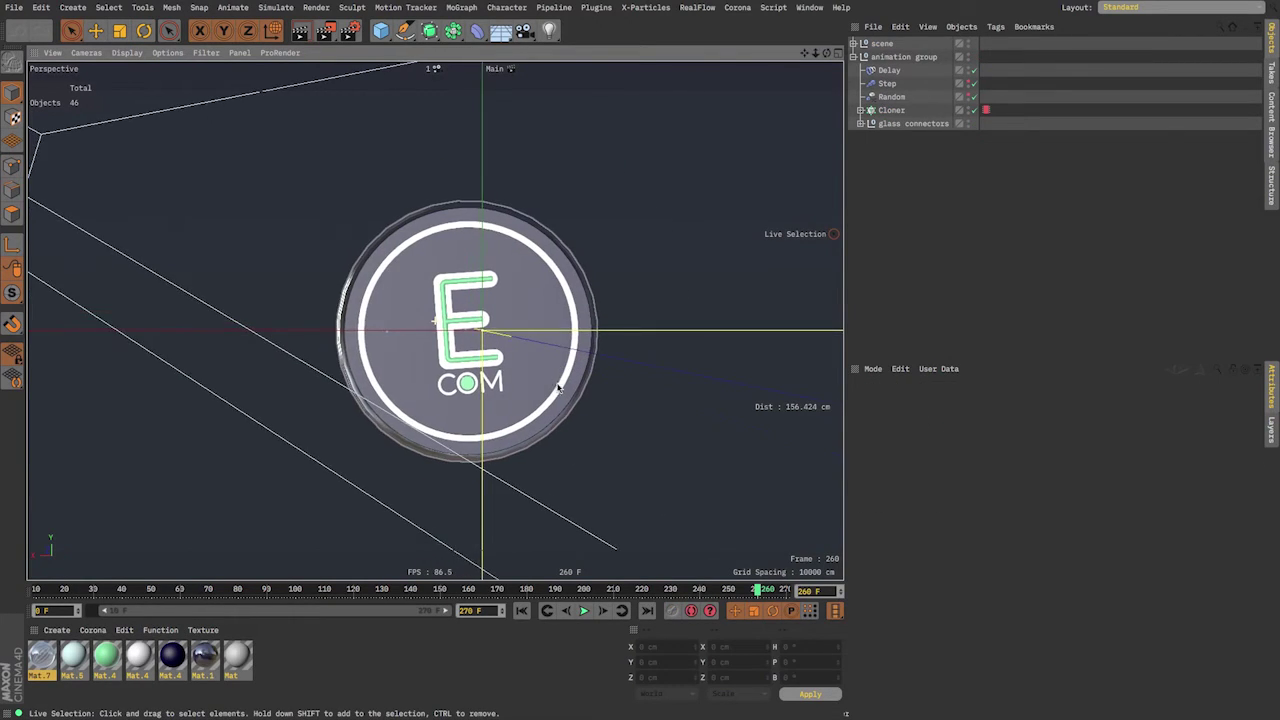
{"action": "left_click_drag", "start_coordinate": [405, 593], "coordinate": [923, 367]}
- Hide the scene group with all its children, leaving both the scene and animation group hierarchies collapsed
{"action": "left_click", "coordinate": [854, 57]}
{"action": "left_click", "coordinate": [854, 44]}
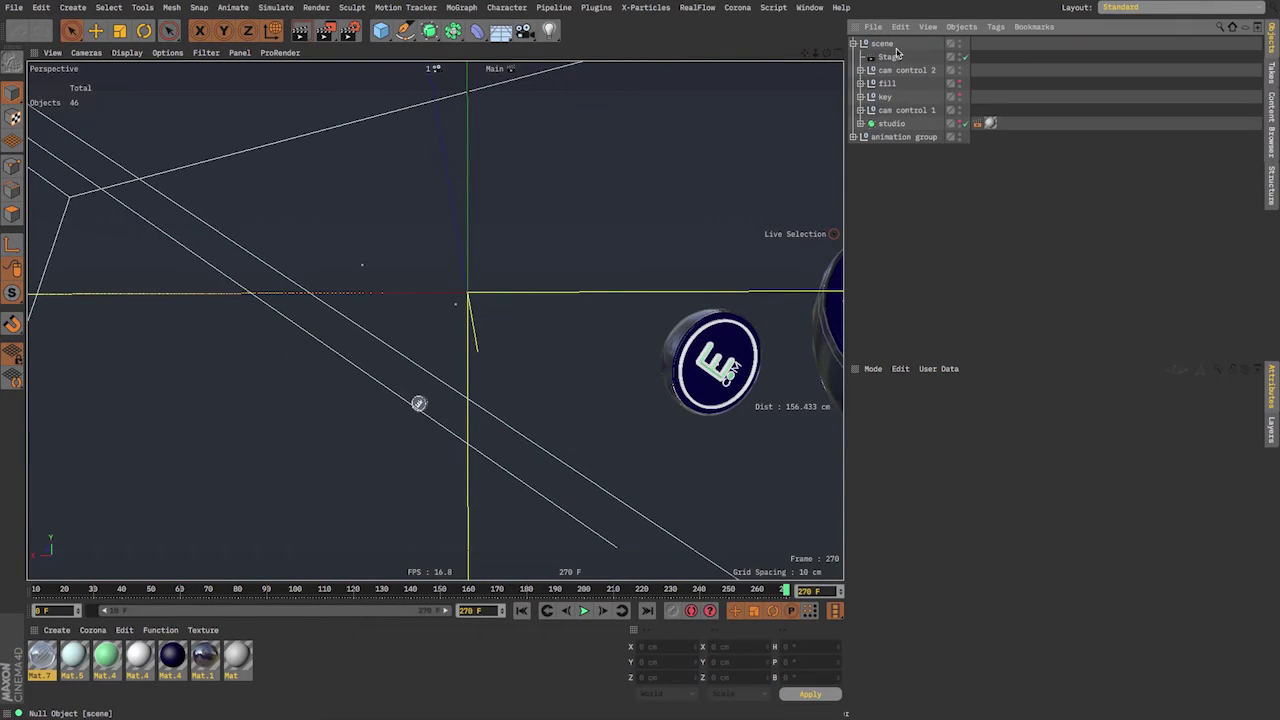
{"action": "left_click", "coordinate": [960, 42], "text": "ctrl+alt"}
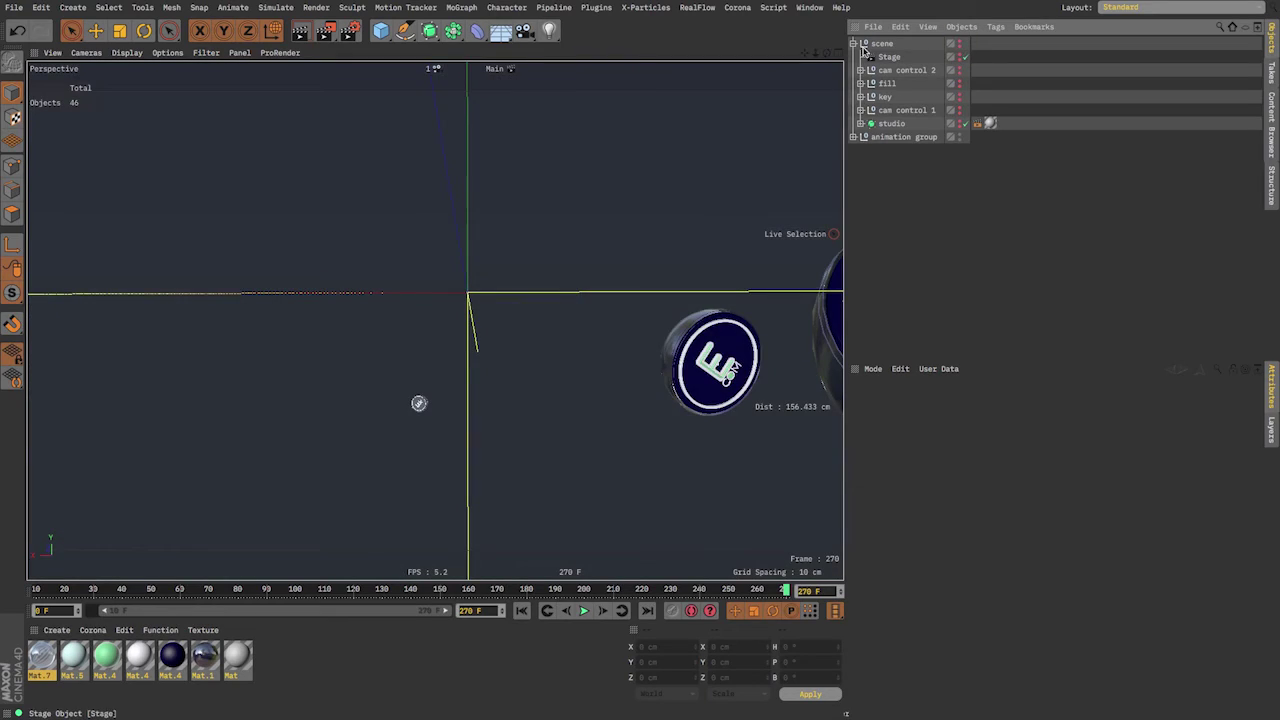
{"action": "left_click", "coordinate": [854, 44]}
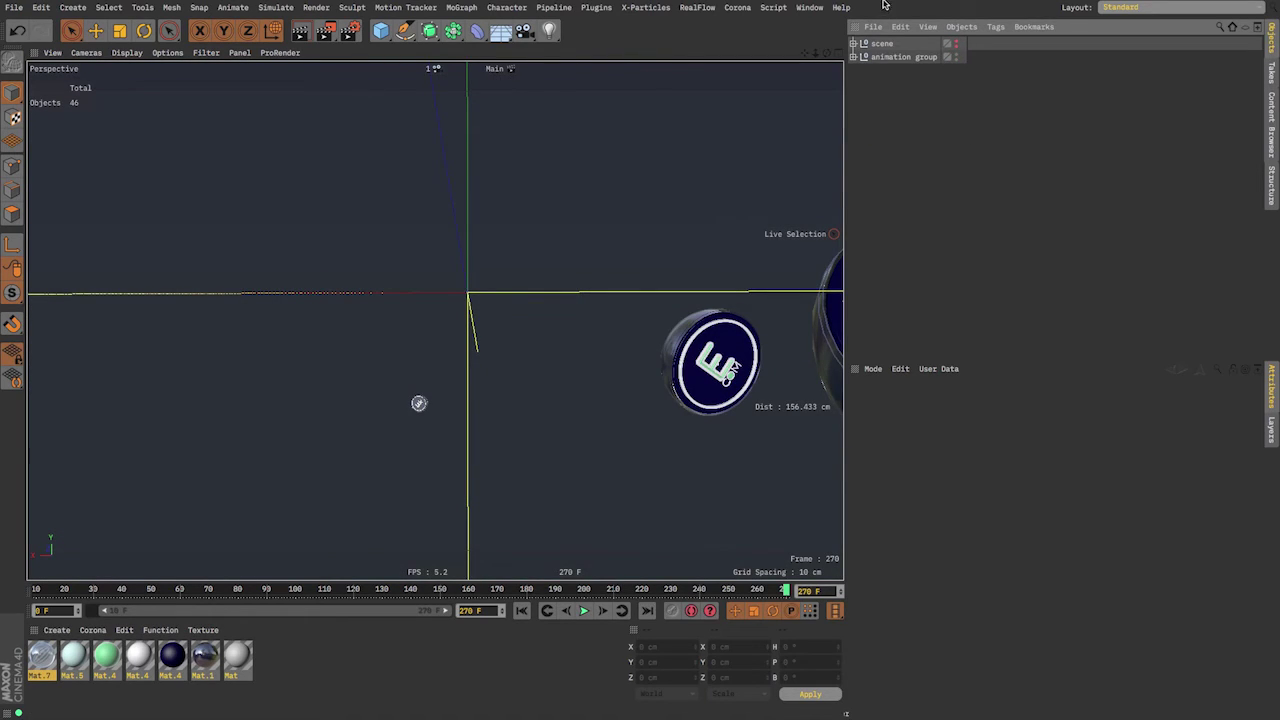